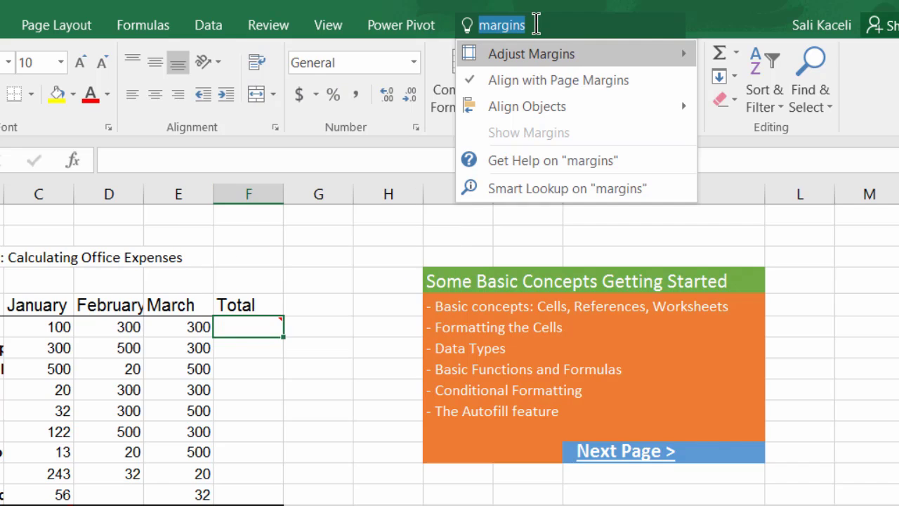
- Search the available commands for "footer" and for "pmt" using Tell Me
type("footer")
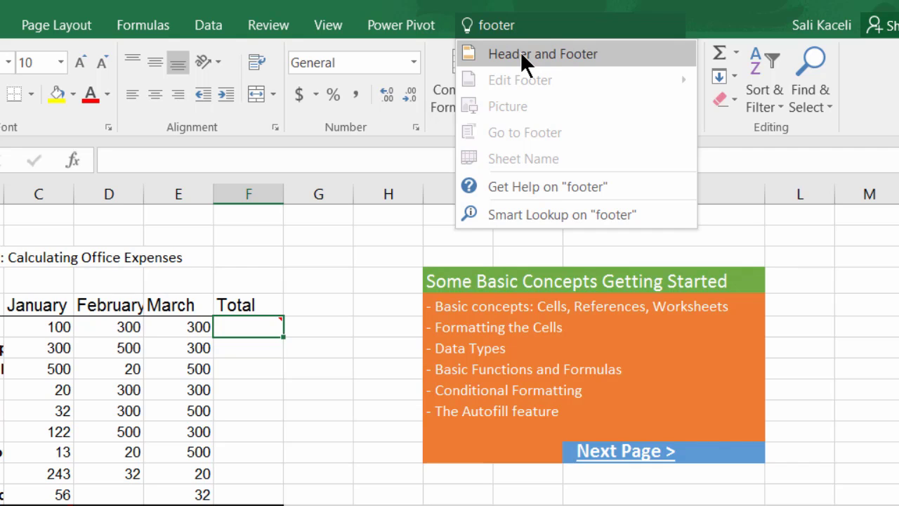
key("Escape")
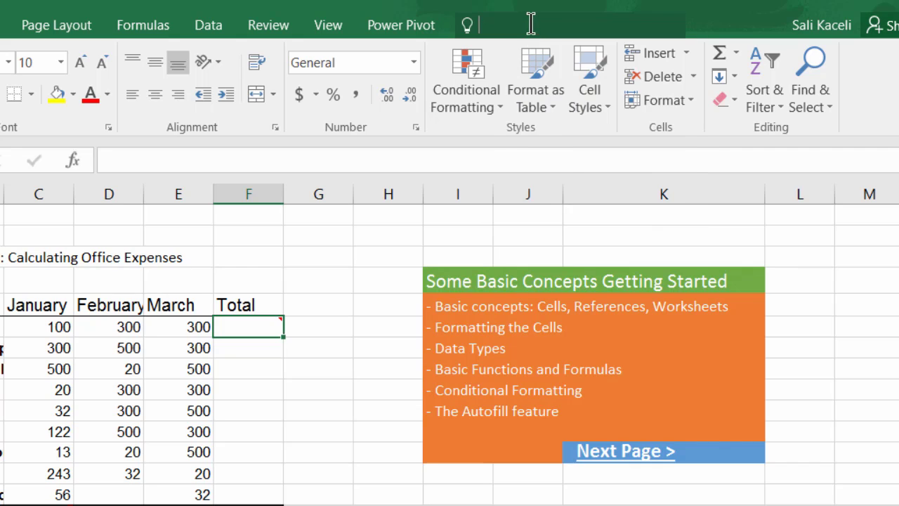
left_click(530, 26)
type("pmt")
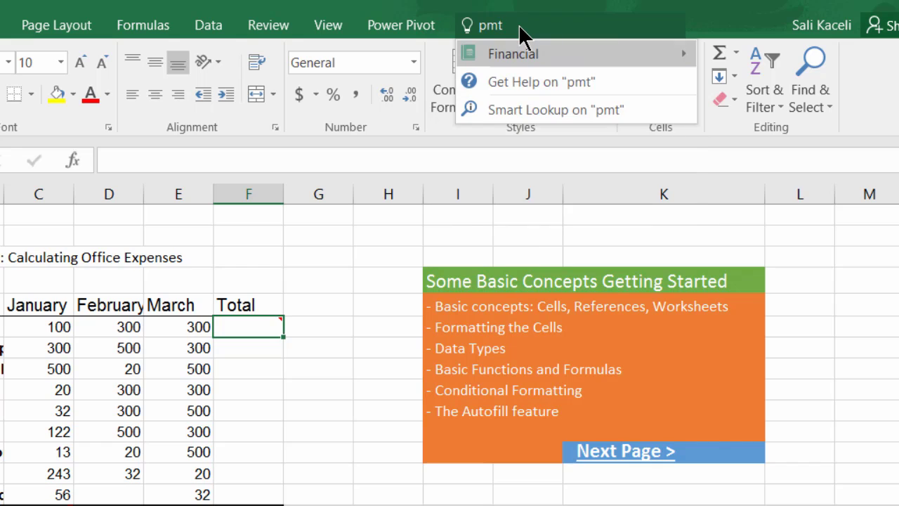
- Search the commands for "charts", view the Recommended Charts suggestions for the expense data, and close them without inserting a chart
key("BackSpace")
key("BackSpace")
key("BackSpace")
type("charts")
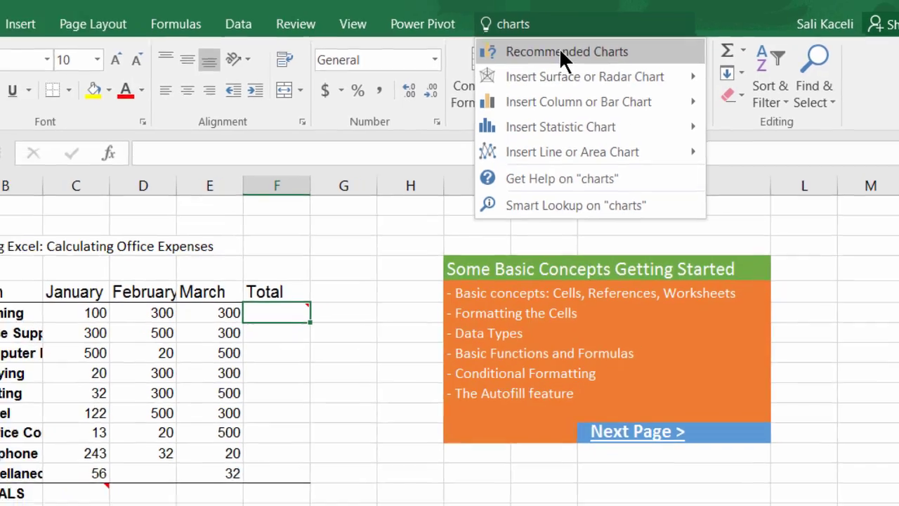
left_click(544, 55)
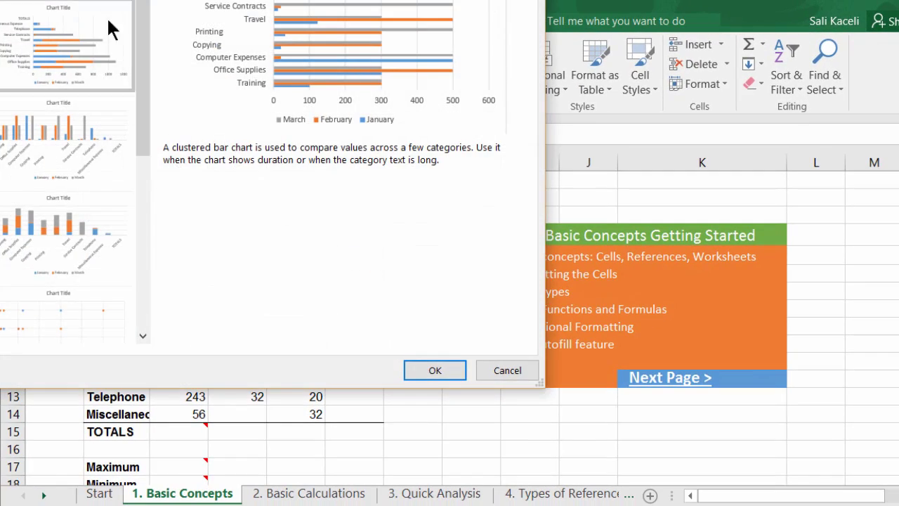
left_click_drag(277, 0, 491, 55)
left_click(736, 58)
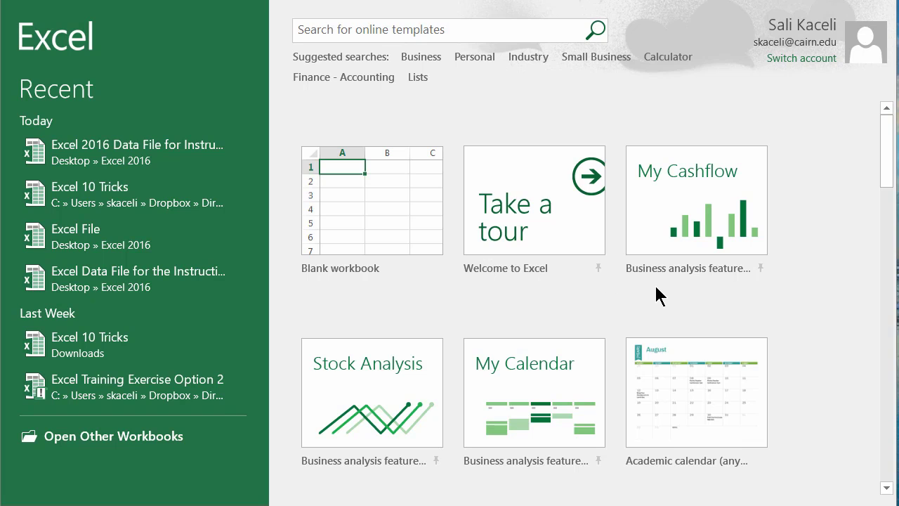
- Browse the workbook templates, create a workbook from Family budget (monthly), and look over its Monthly Budget Report sheet
scroll(629, 321, "down", 2)
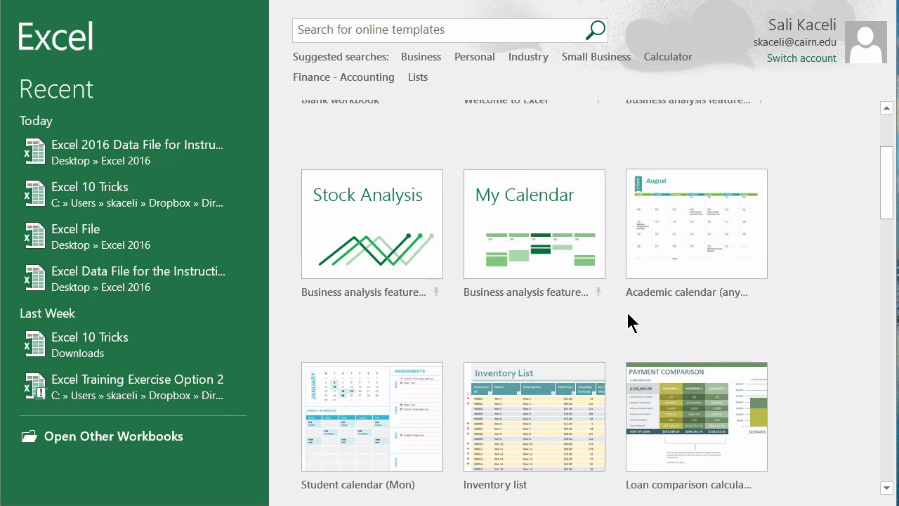
scroll(628, 314, "down", 3)
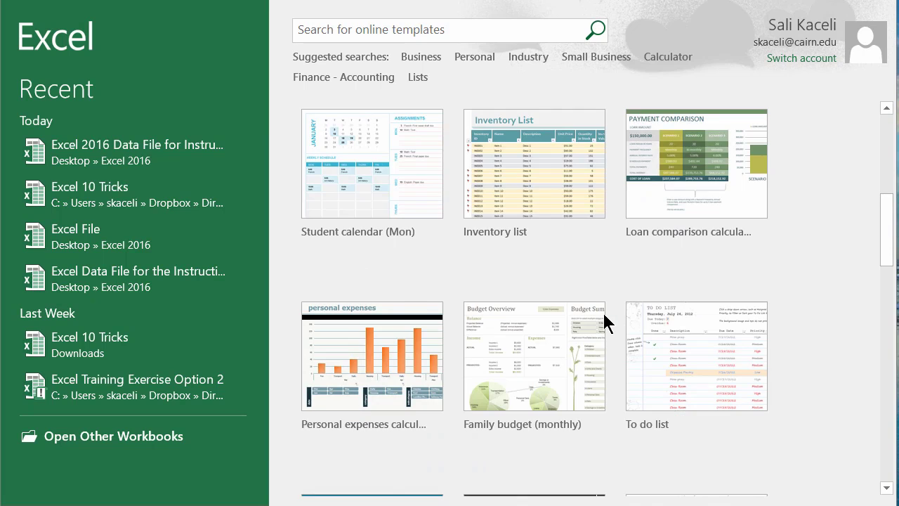
scroll(602, 319, "down", 1)
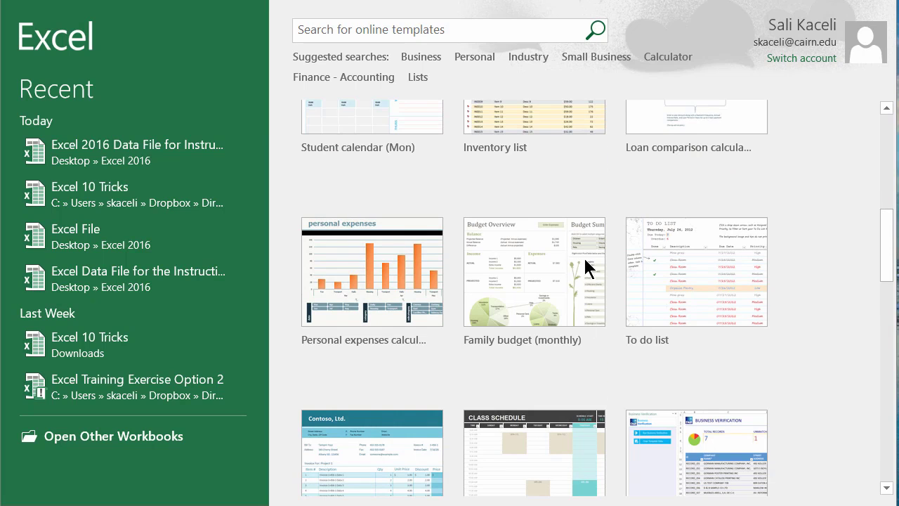
scroll(583, 281, "up", 3)
scroll(571, 293, "up", 2)
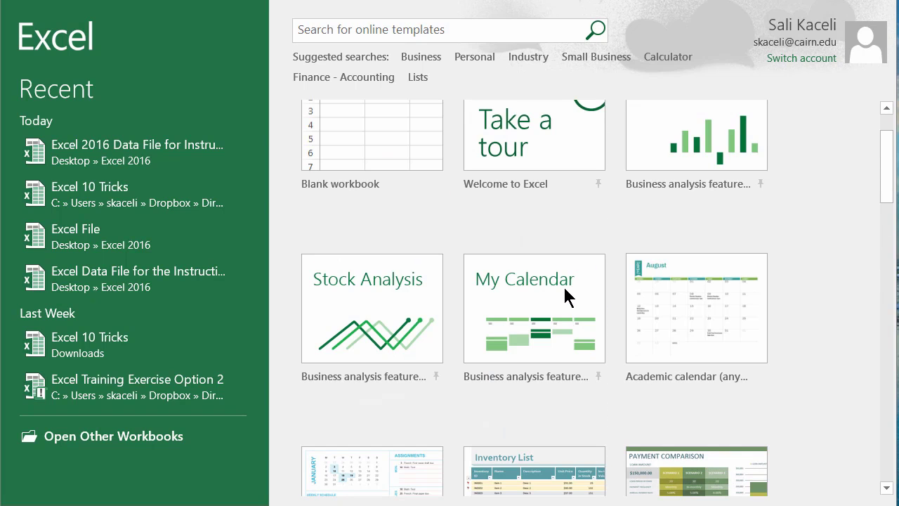
scroll(560, 349, "down", 1)
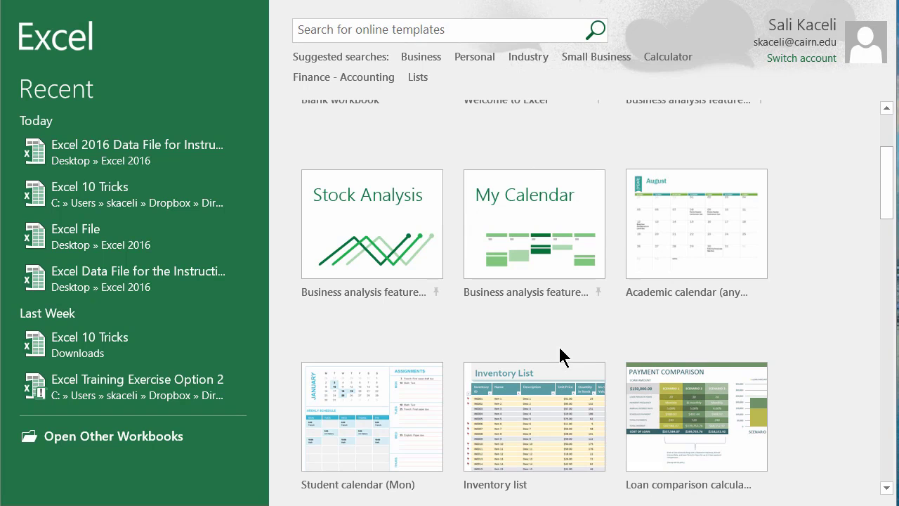
scroll(555, 429, "down", 1)
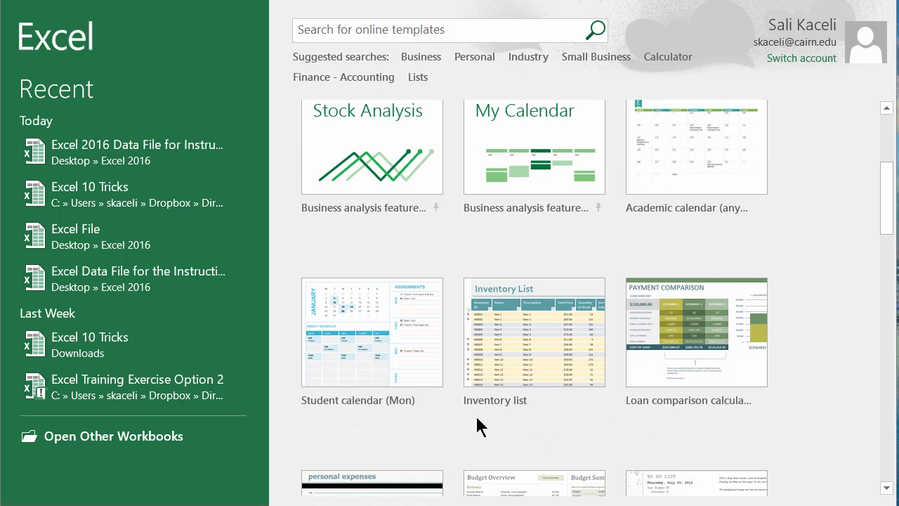
scroll(478, 425, "down", 2)
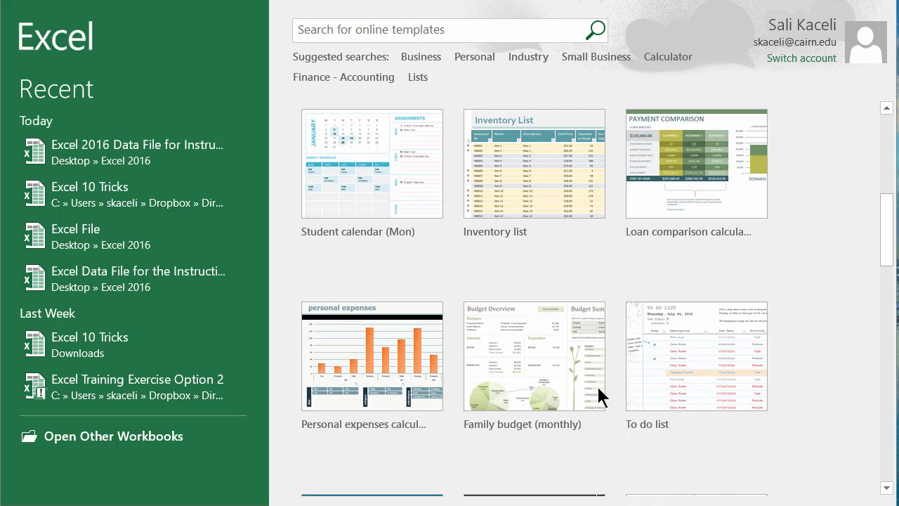
double_click(532, 350)
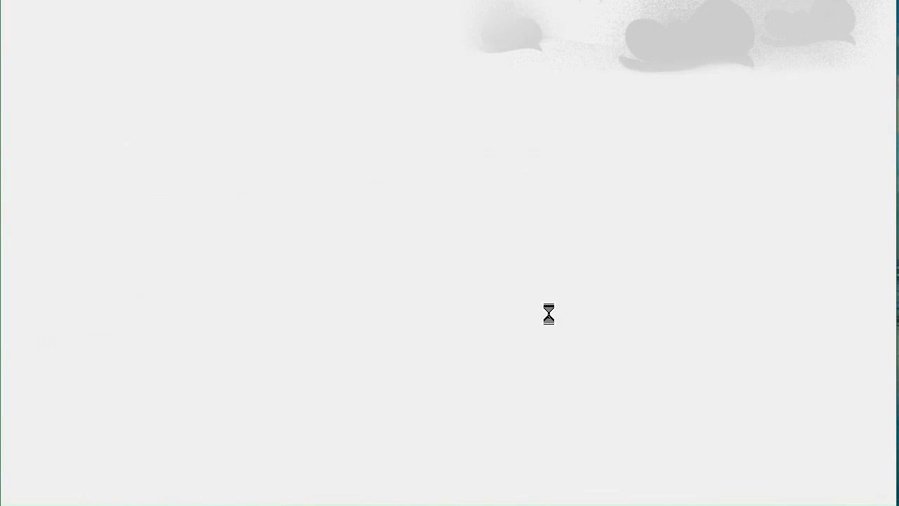
scroll(387, 330, "down", 4)
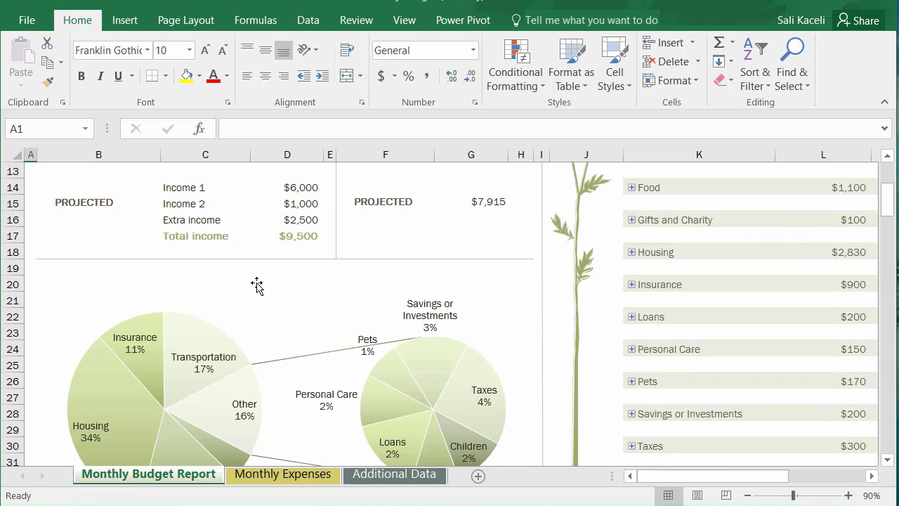
scroll(257, 284, "up", 4)
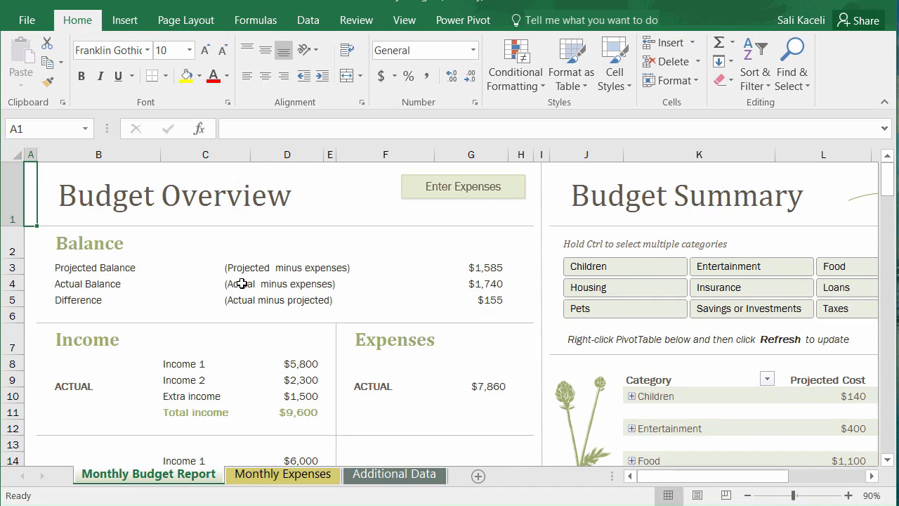
- Create a new blank workbook and select cell B3
left_click(27, 20)
left_click(28, 88)
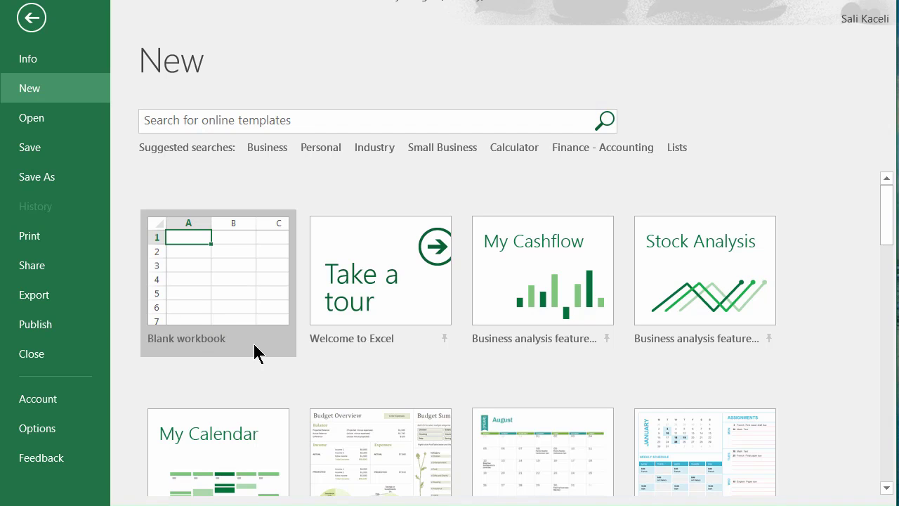
left_click(227, 307)
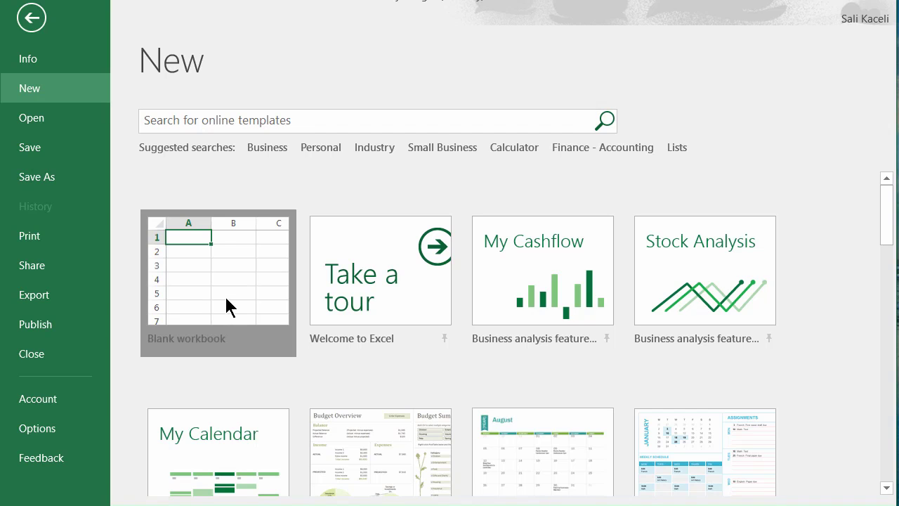
left_click(132, 227)
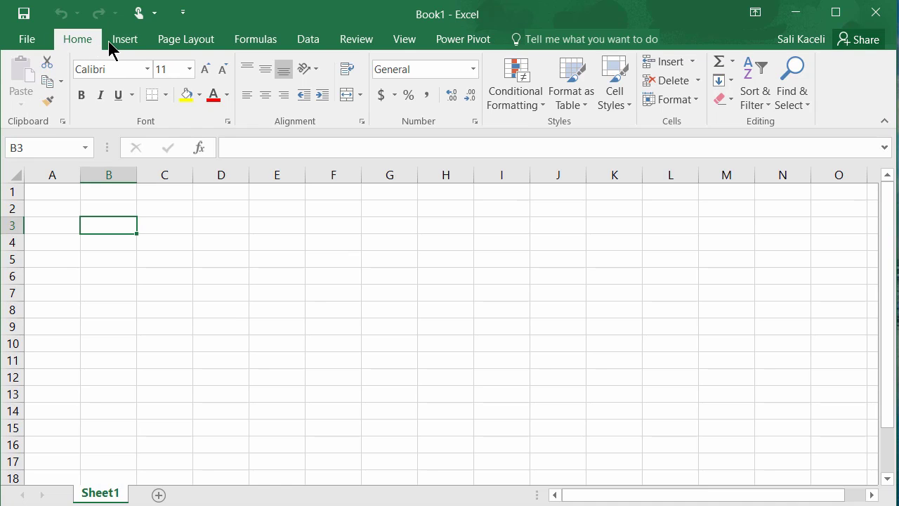
- Survey the ribbon's command groups for inserting, page layout, formulas, data and review, and return to the basic formatting commands
left_click(140, 43)
left_click(183, 41)
left_click(242, 40)
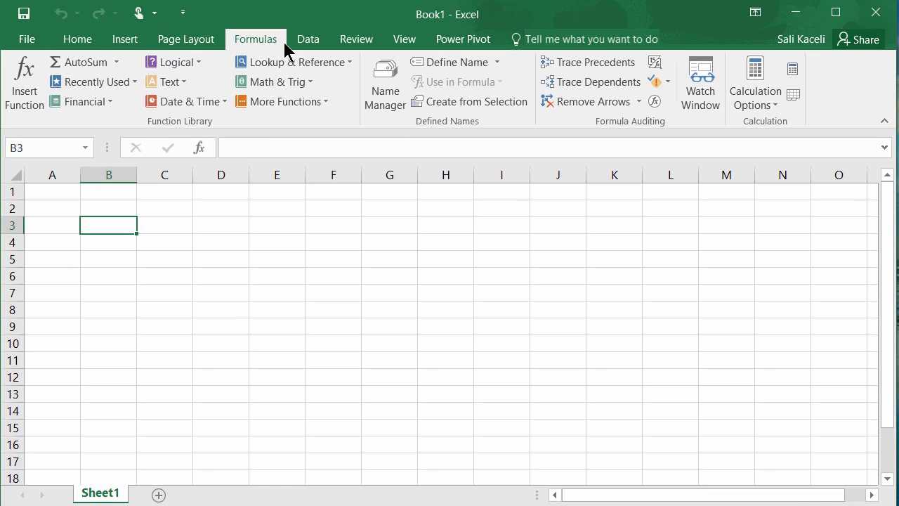
left_click(316, 44)
left_click(350, 42)
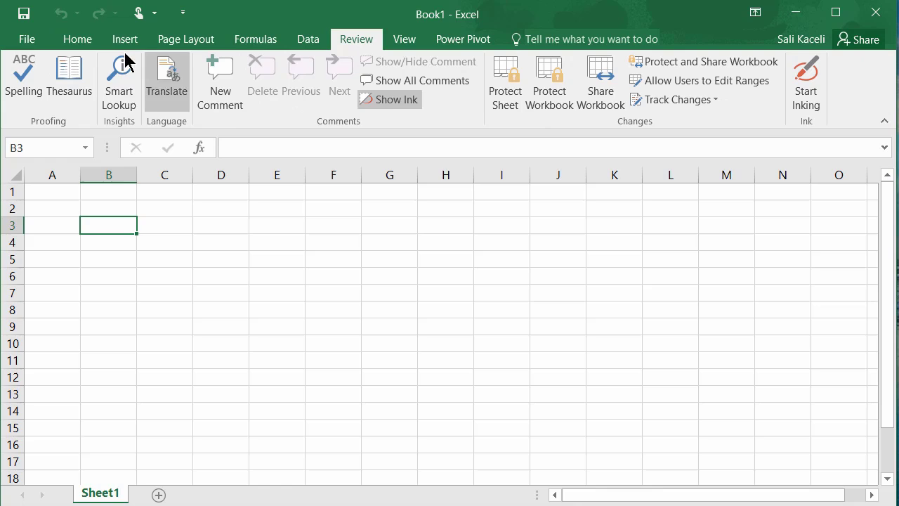
left_click(82, 42)
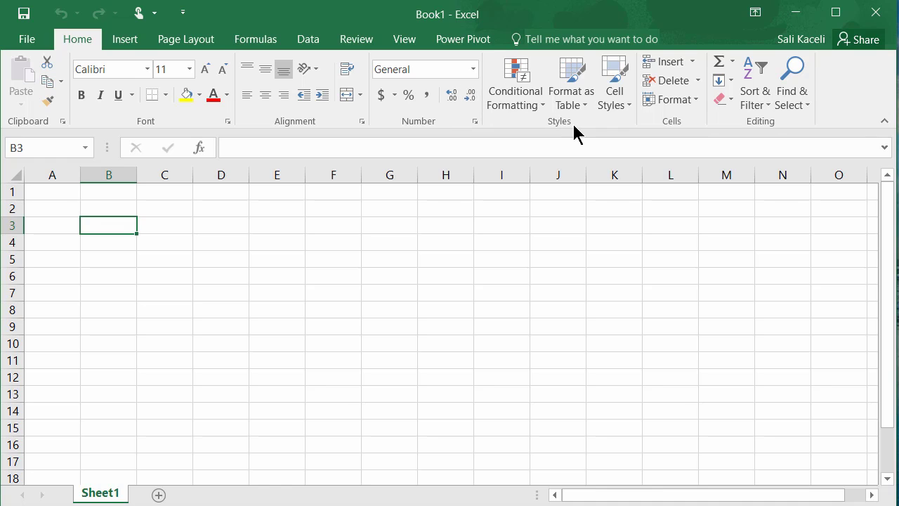
left_click(132, 42)
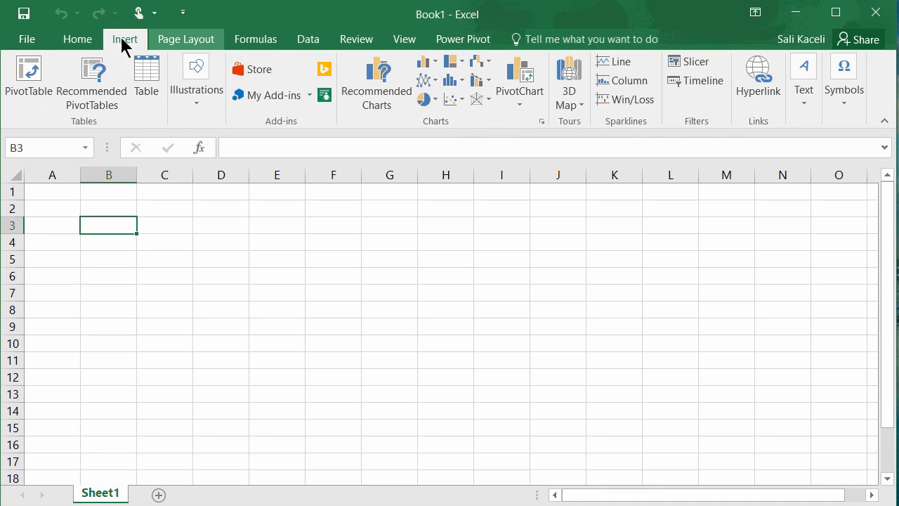
left_click(92, 44)
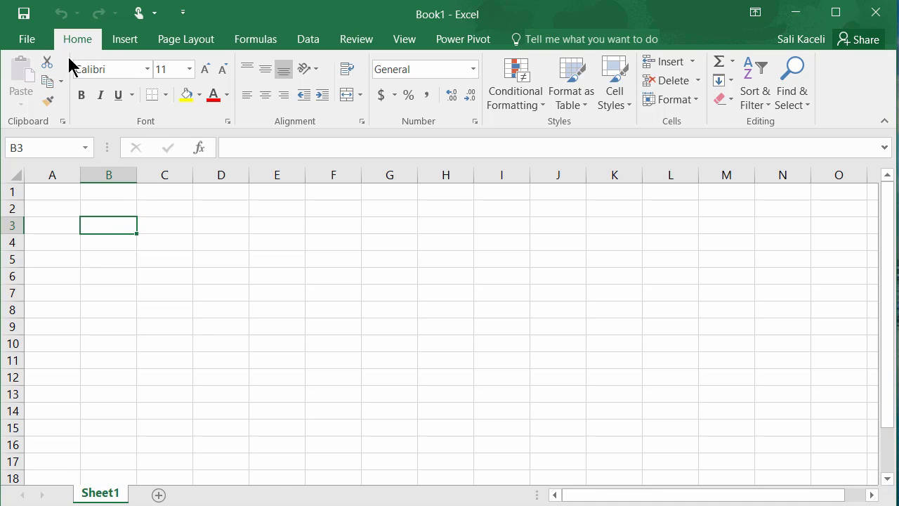
- Select cell B2 and check which functions AutoSum offers, without inserting one
left_click(90, 210)
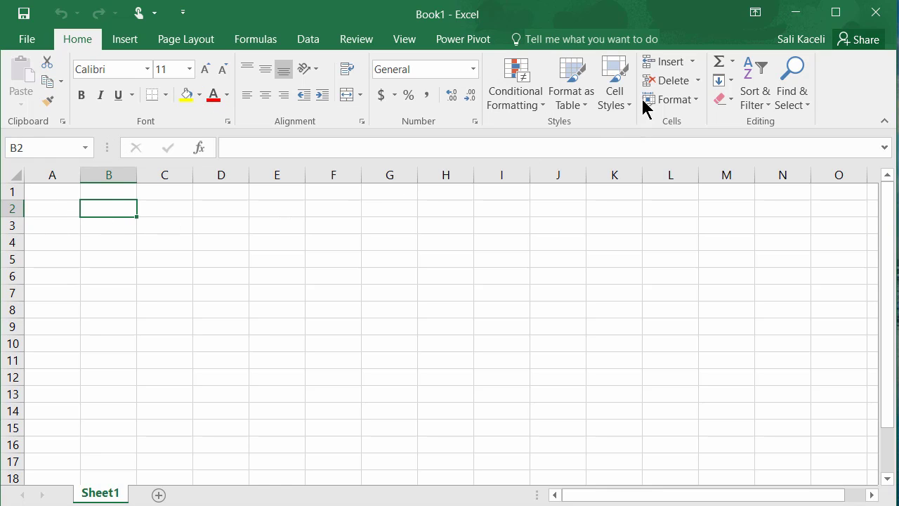
left_click(733, 64)
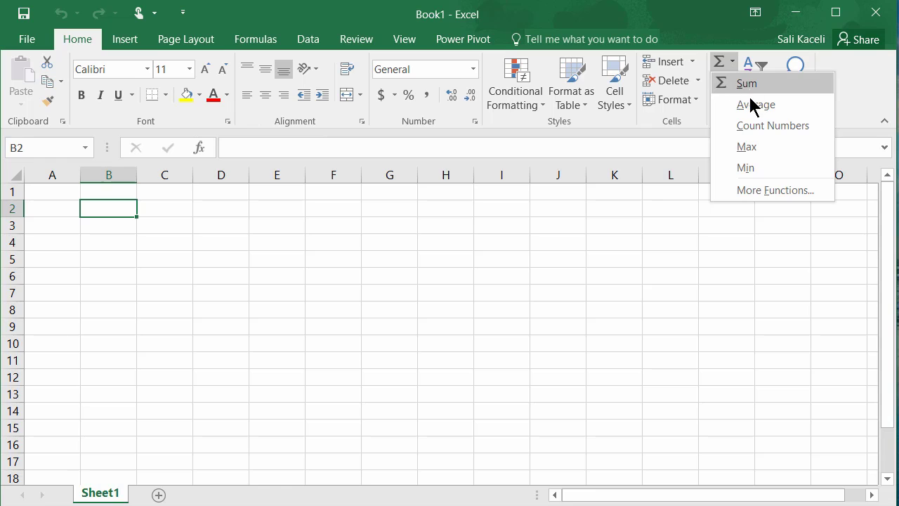
left_click(530, 289)
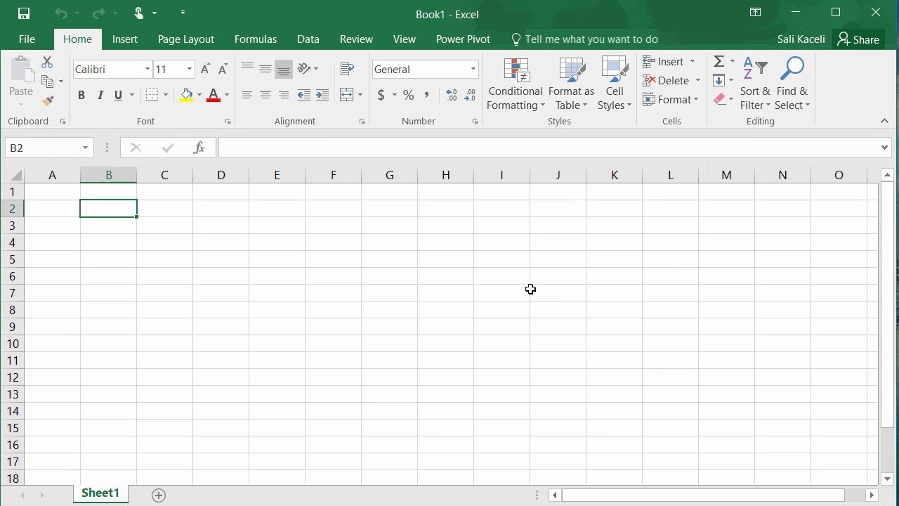
- Examine each set of ribbon commands in order, from inserting objects through page setup, formulas, data and review to workbook views
left_click(124, 39)
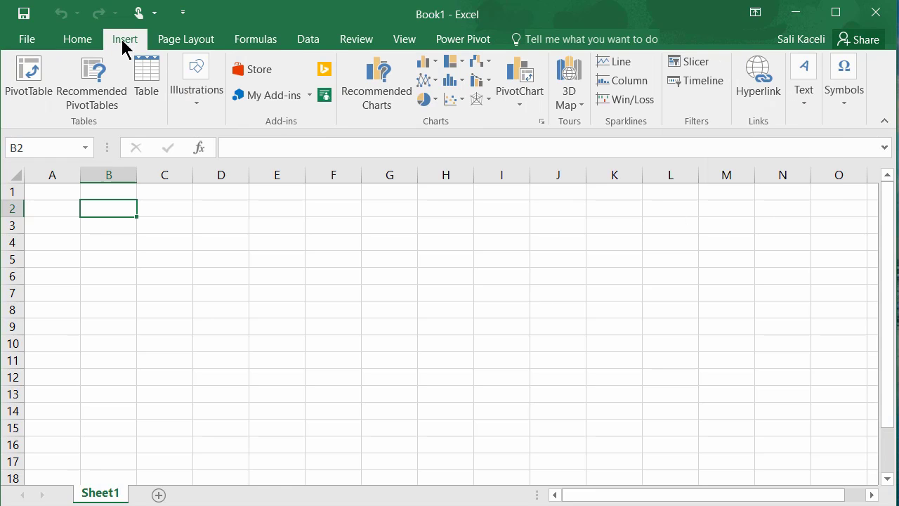
left_click(191, 40)
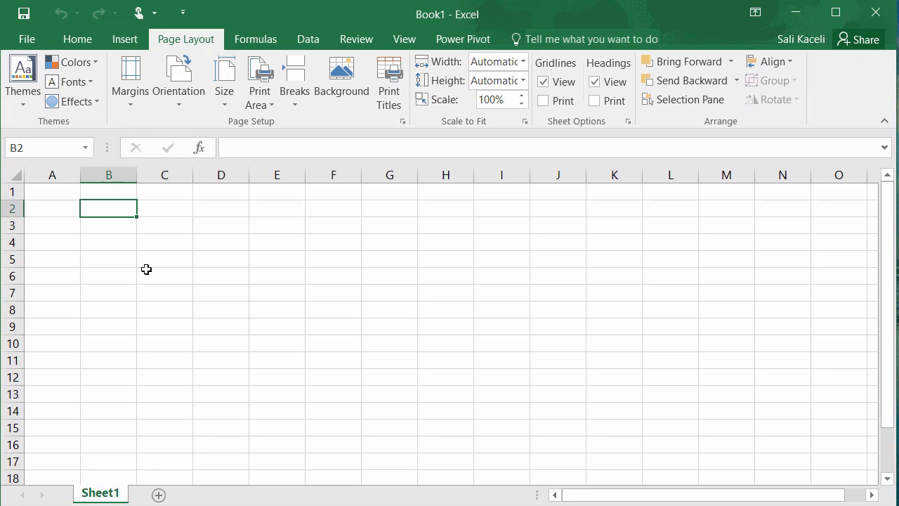
left_click(262, 39)
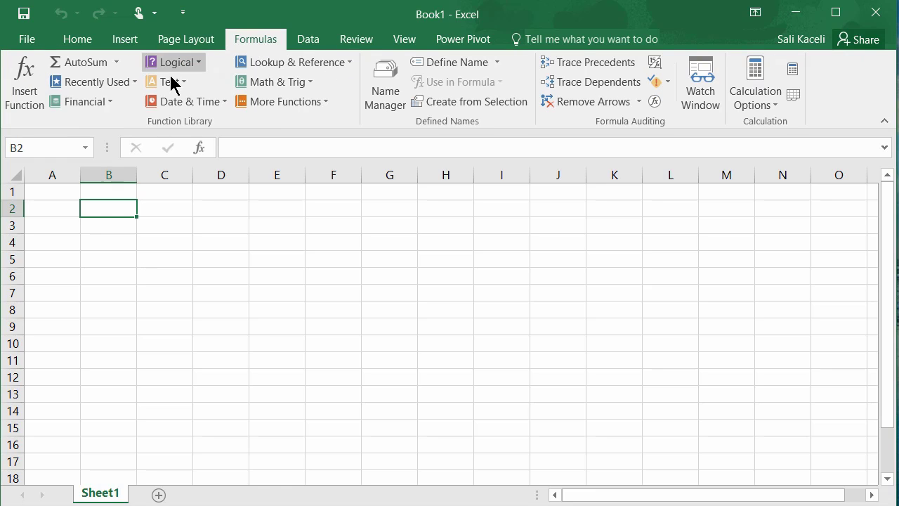
left_click(309, 38)
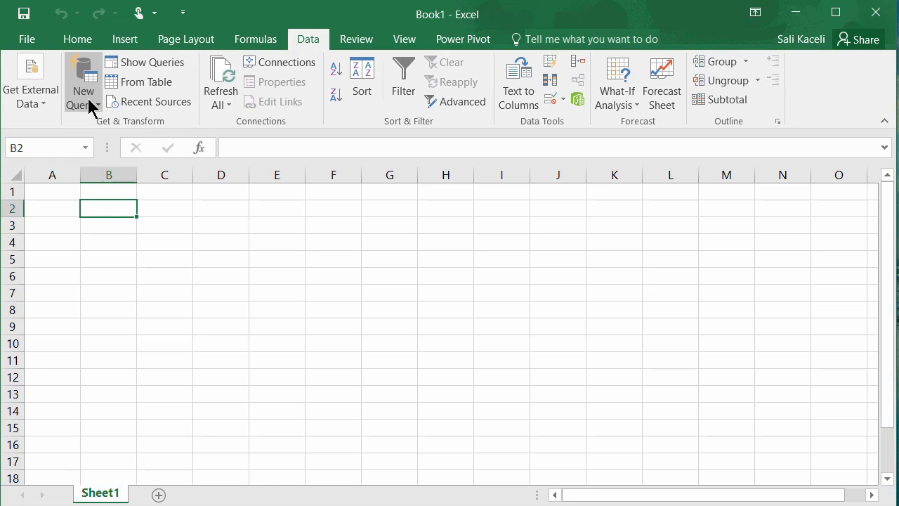
left_click(360, 37)
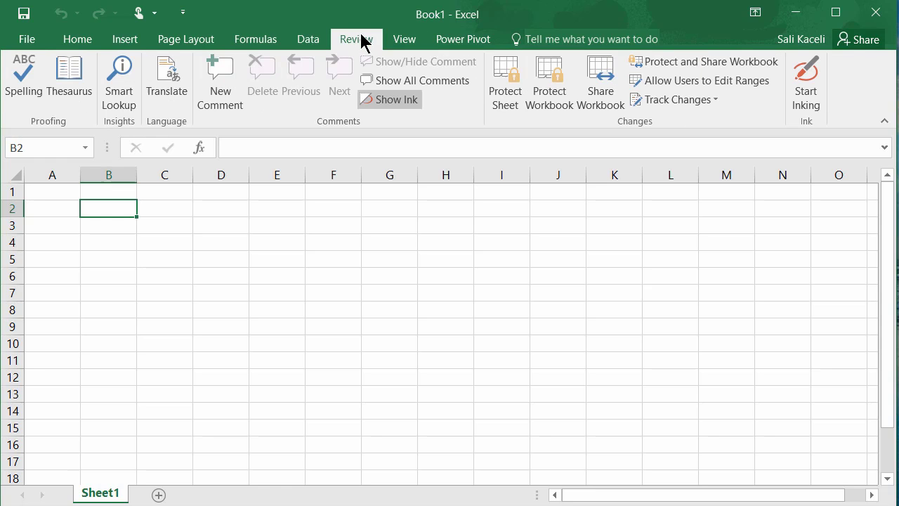
left_click(404, 44)
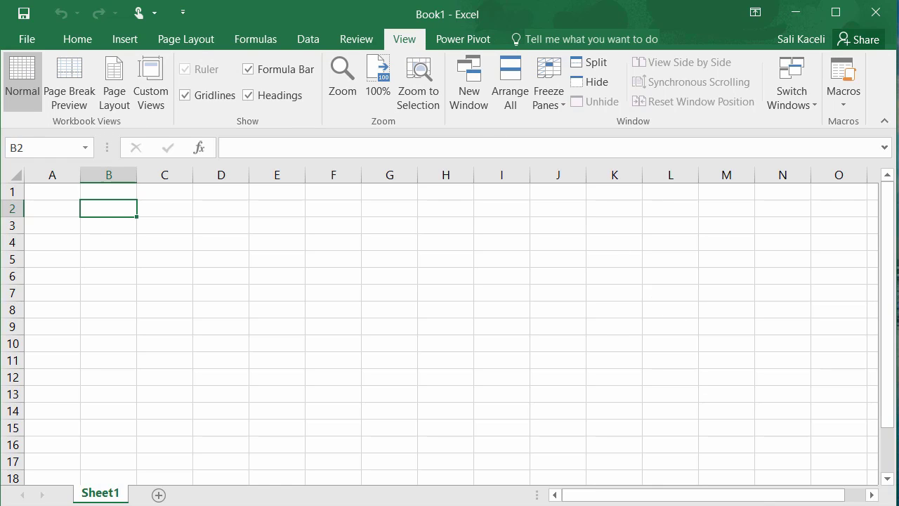
- Select cell B6 on Sheet1
left_click_drag(772, 495, 714, 497)
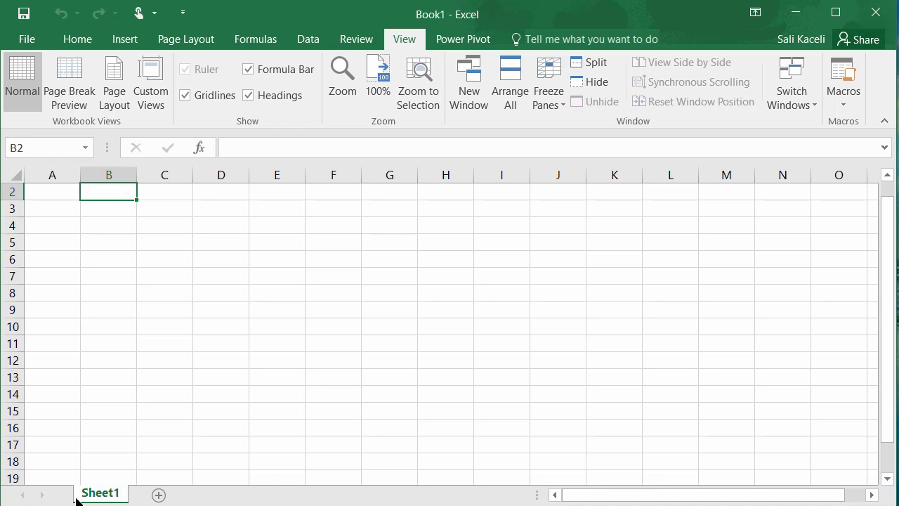
left_click(106, 266)
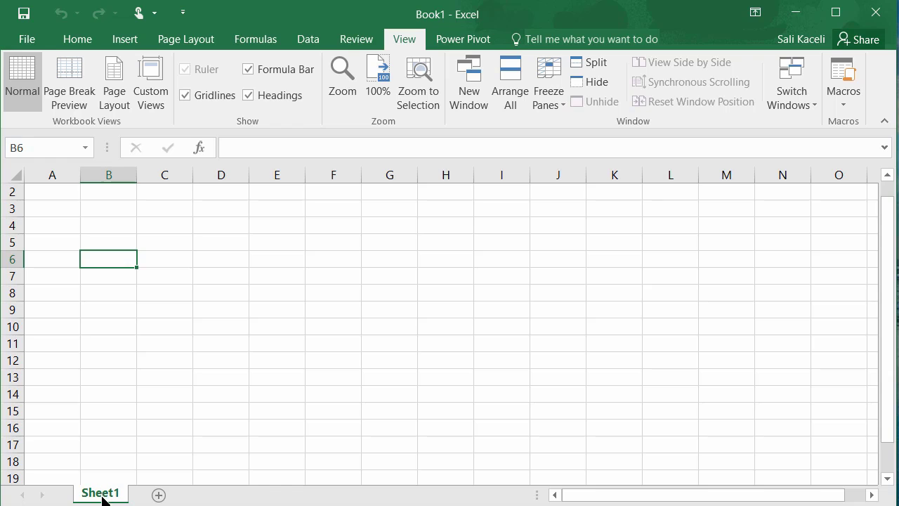
- Add two new worksheets after Sheet1 and switch among all three sheets, finishing on Sheet3
left_click(162, 497)
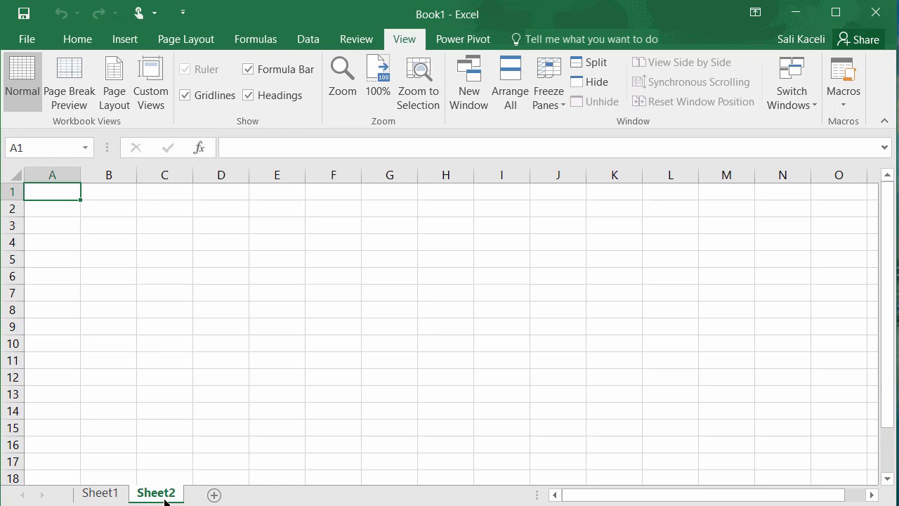
left_click(214, 497)
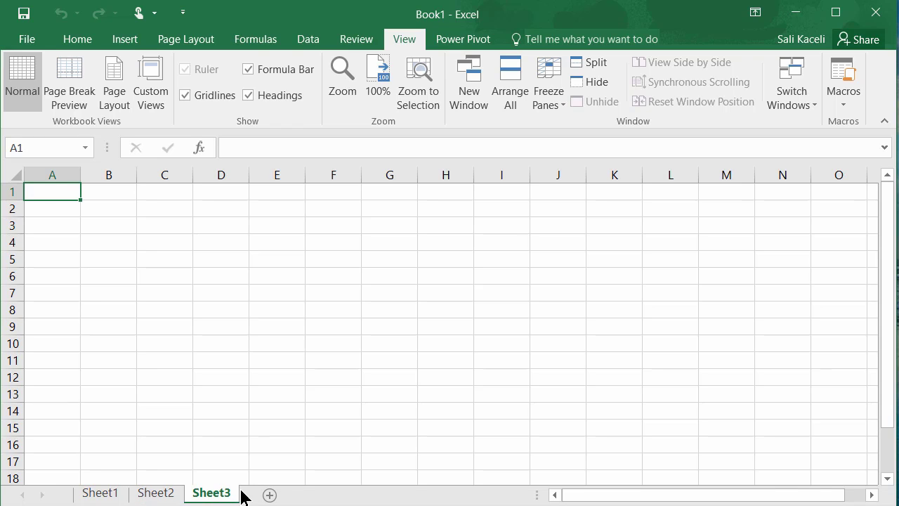
left_click(107, 494)
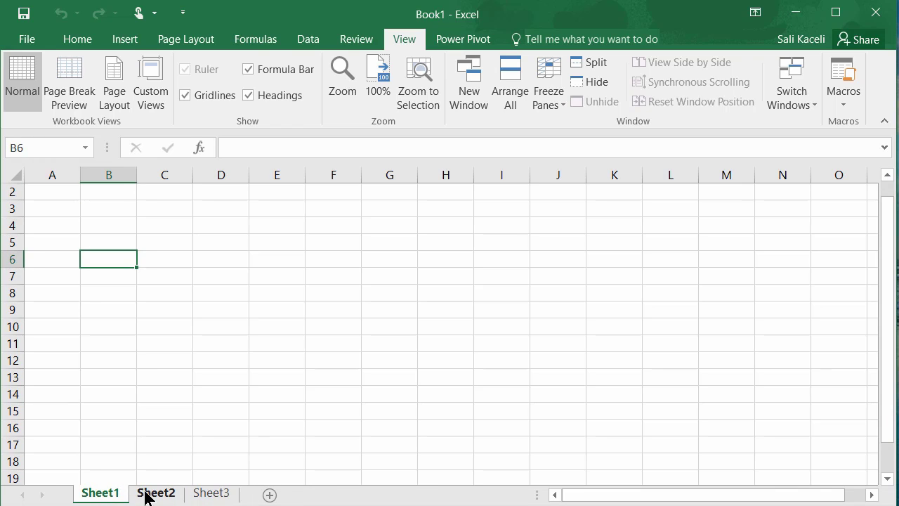
left_click(149, 494)
left_click(100, 492)
left_click(109, 241)
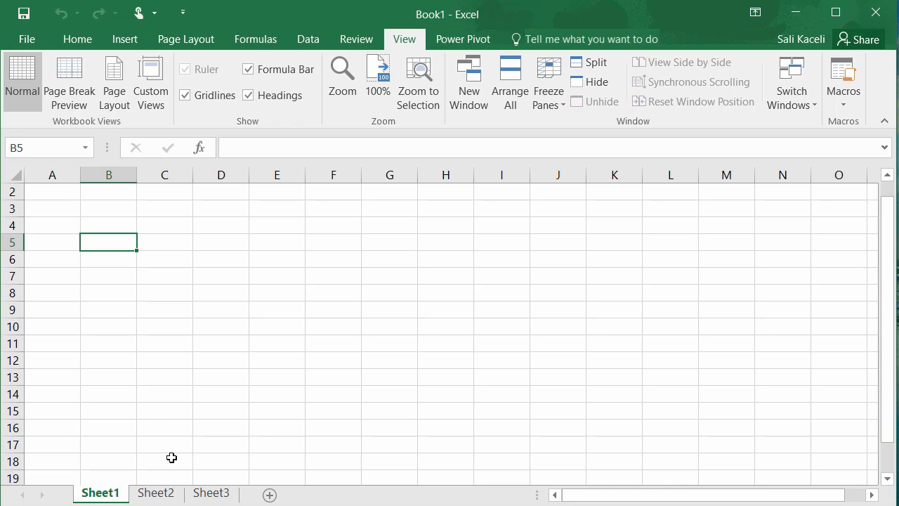
left_click(165, 496)
left_click(218, 495)
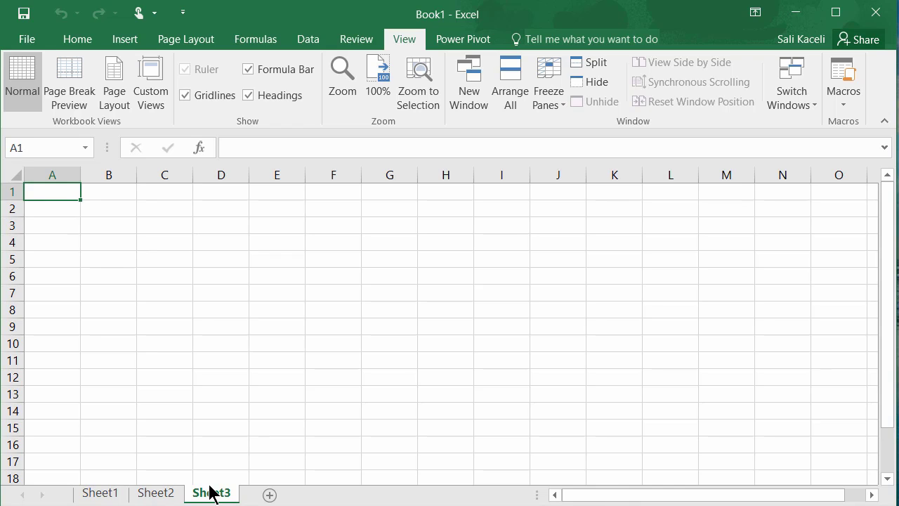
- Enter the text b3 in cell B3 of Sheet3
left_click(72, 223)
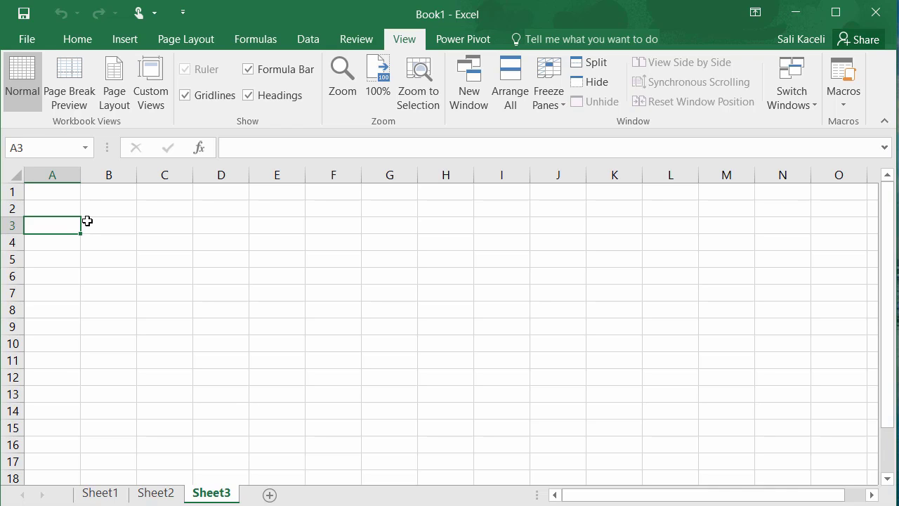
left_click(105, 219)
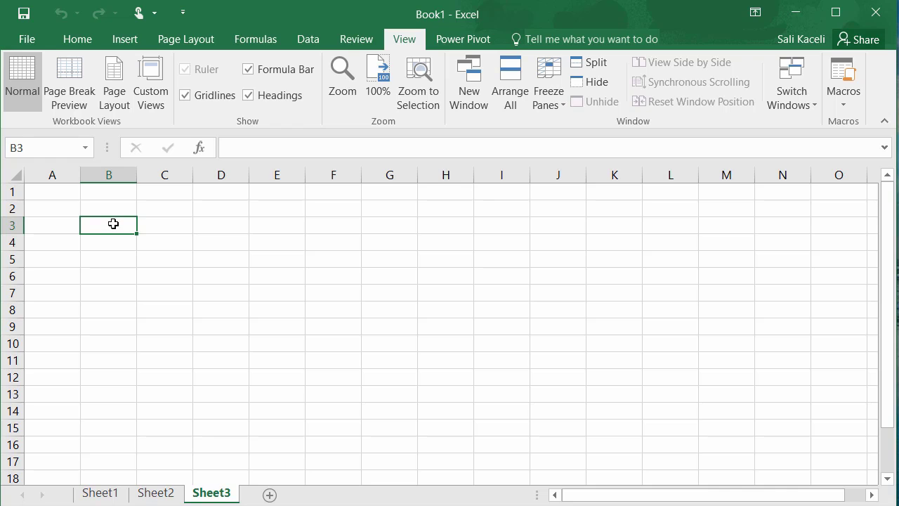
type("b3")
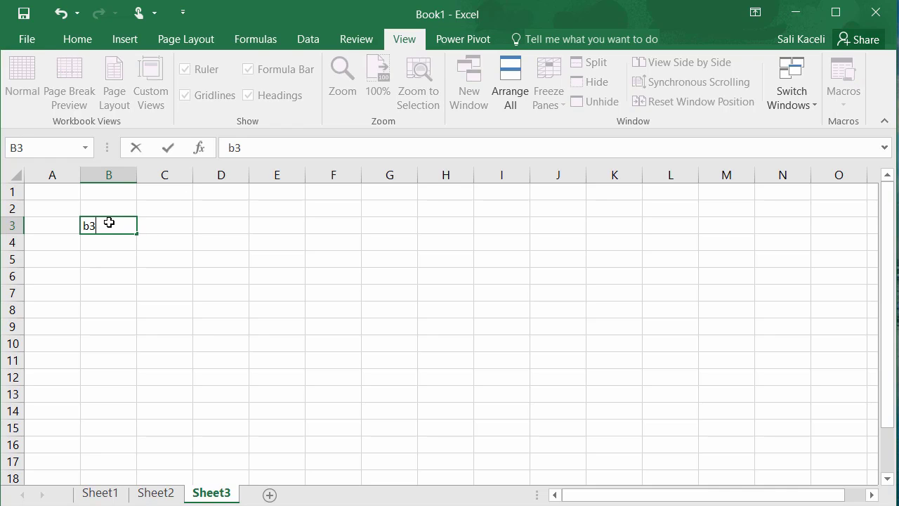
left_click(121, 304)
left_click(107, 225)
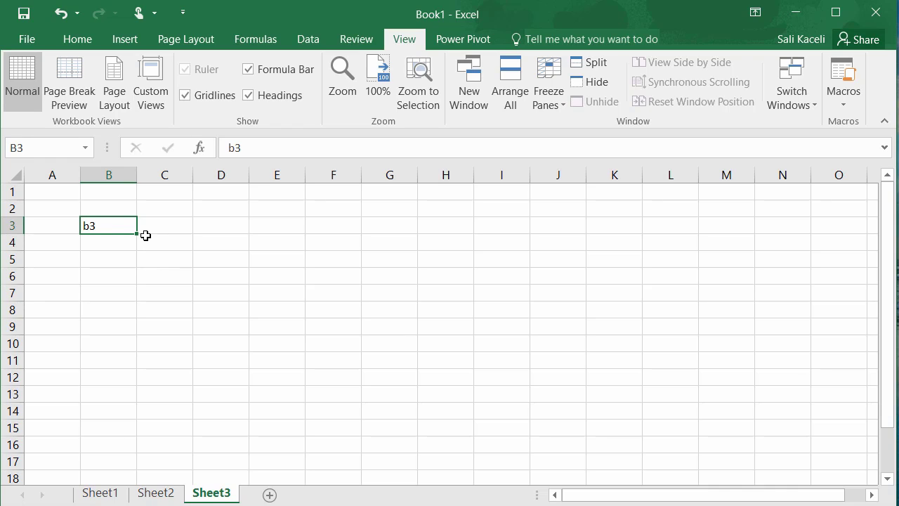
- Review the number formats available for cell B4 without applying one
left_click(120, 238)
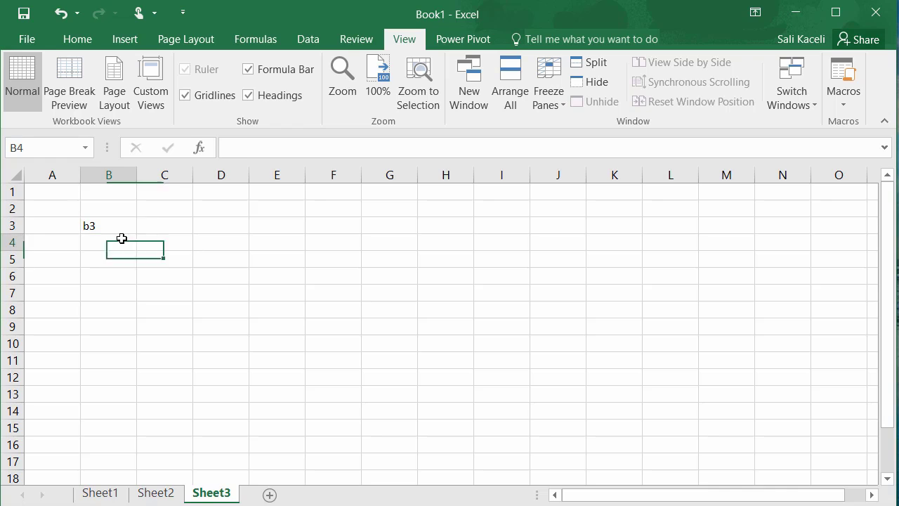
left_click(77, 39)
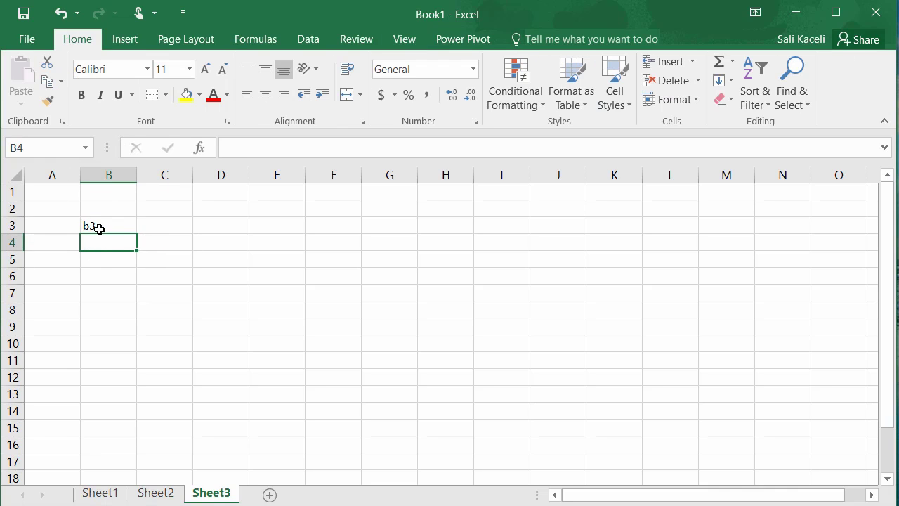
left_click(473, 69)
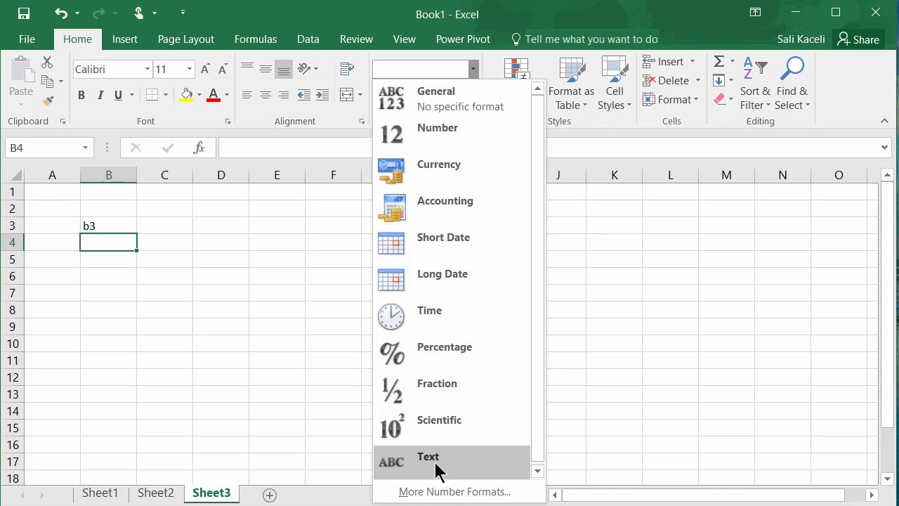
left_click(207, 325)
left_click(157, 239)
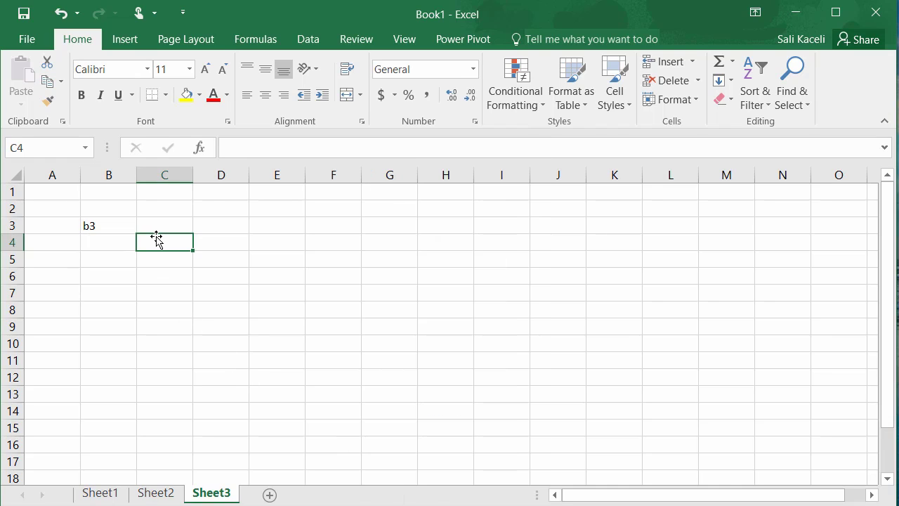
left_click(160, 227)
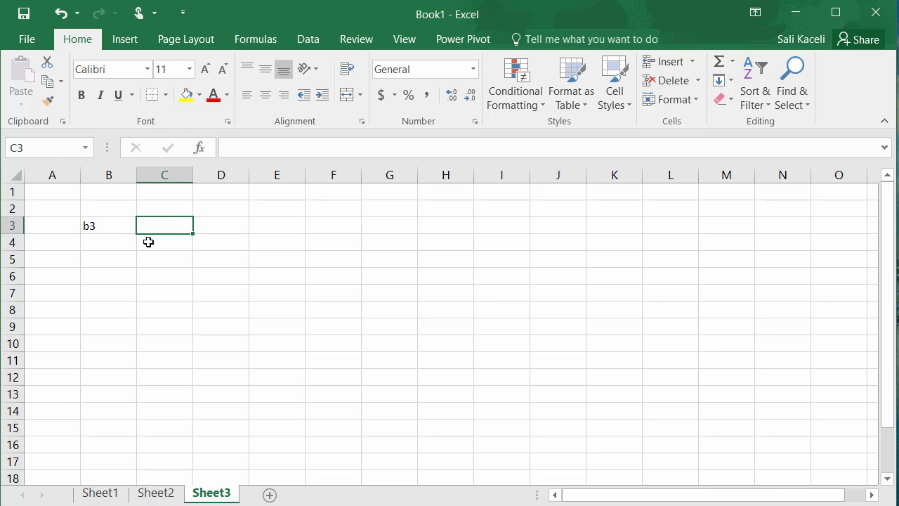
left_click(148, 241)
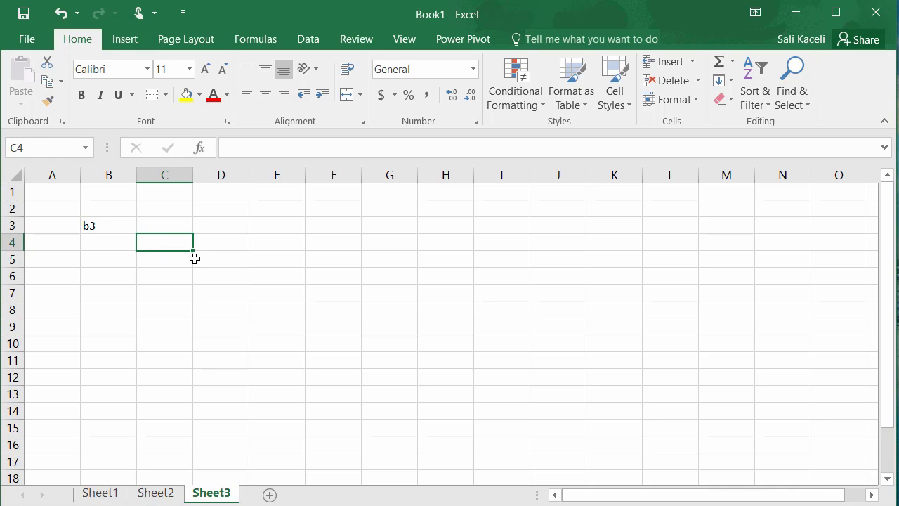
type("=")
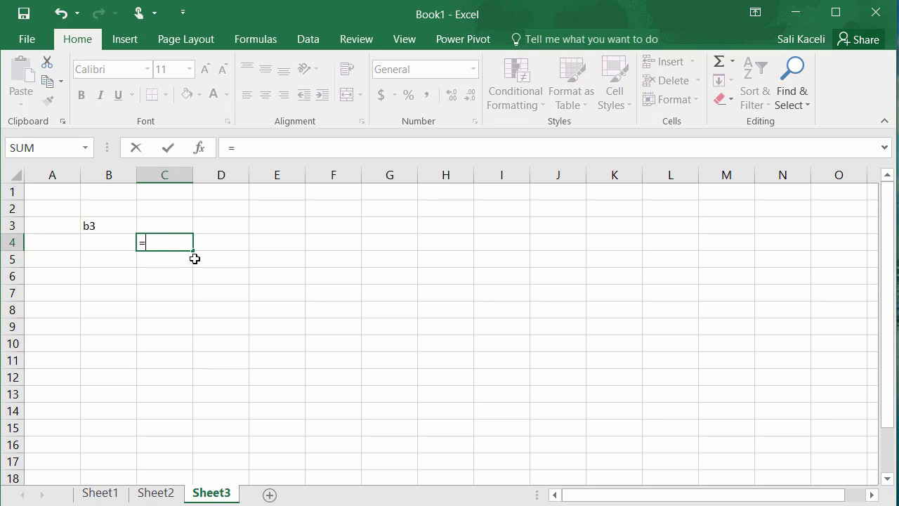
key("Escape")
- Enter the numbers 35 in cell B2 and 56 in cell B3 of Sheet3
left_click(112, 208)
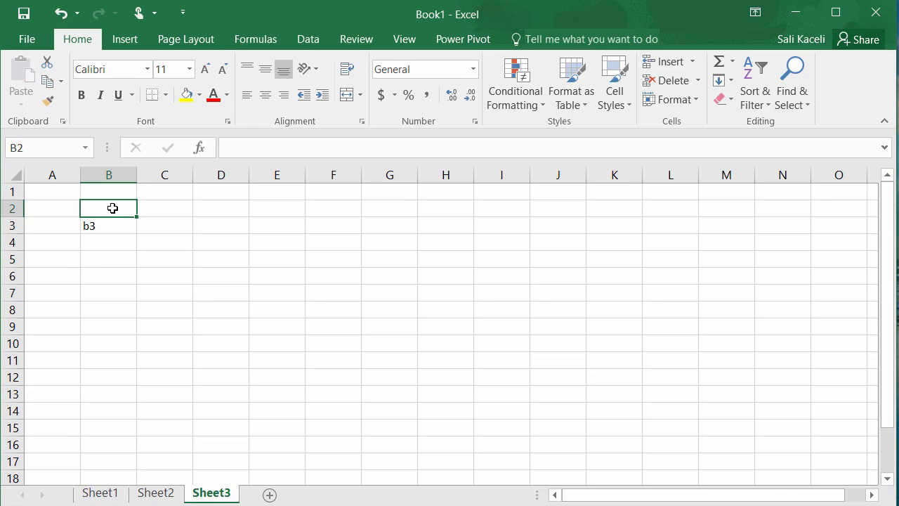
type("35")
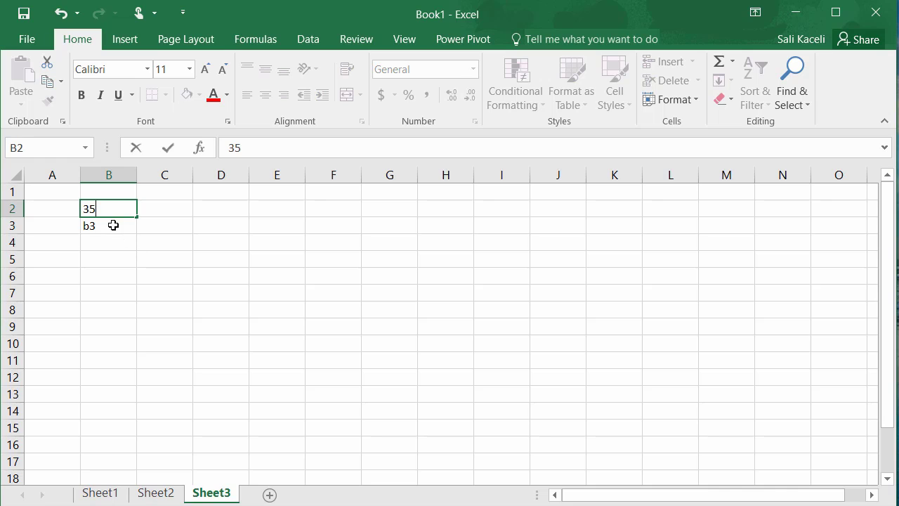
left_click(113, 225)
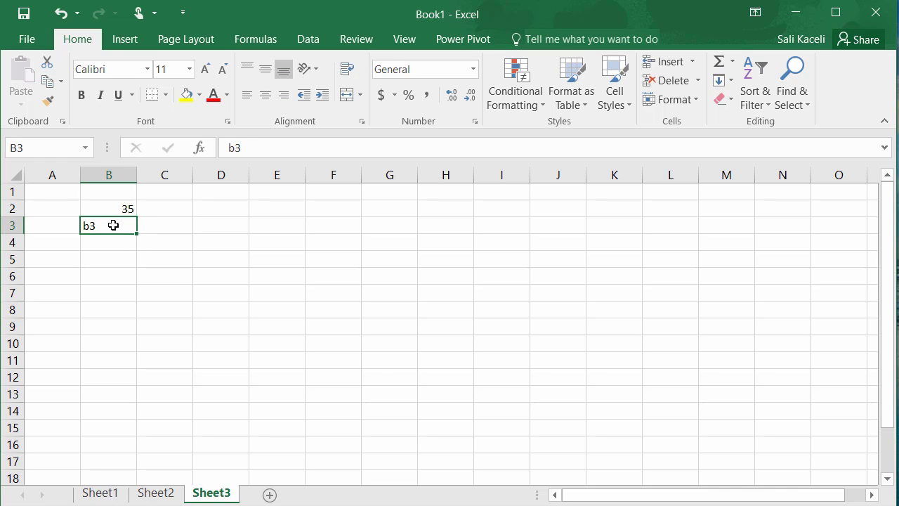
type("56")
key("Return")
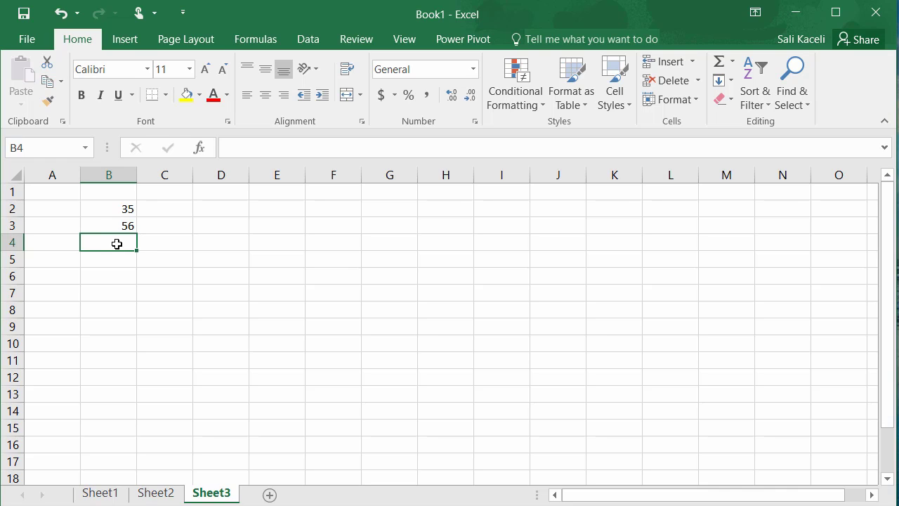
- Enter a SUM formula in cell B4 that adds the range B2:B3, and reselect the cell to check its formula
type("=")
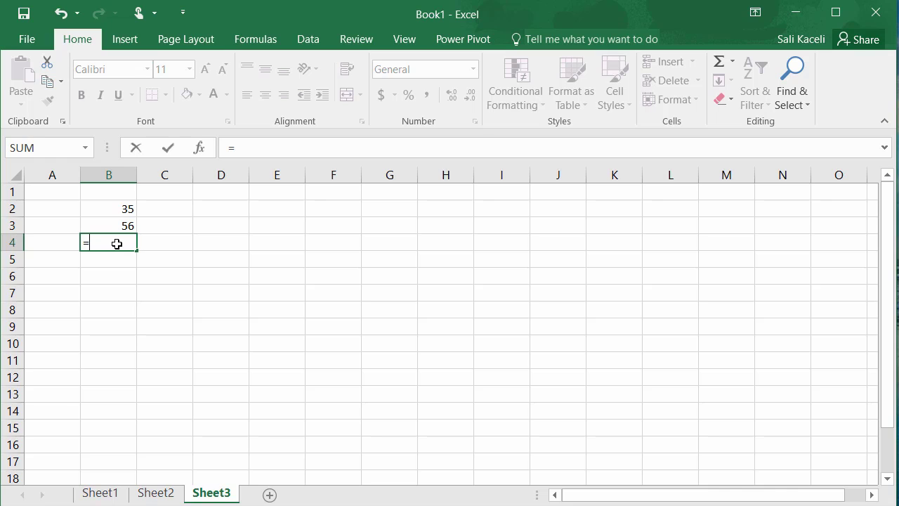
type("sum")
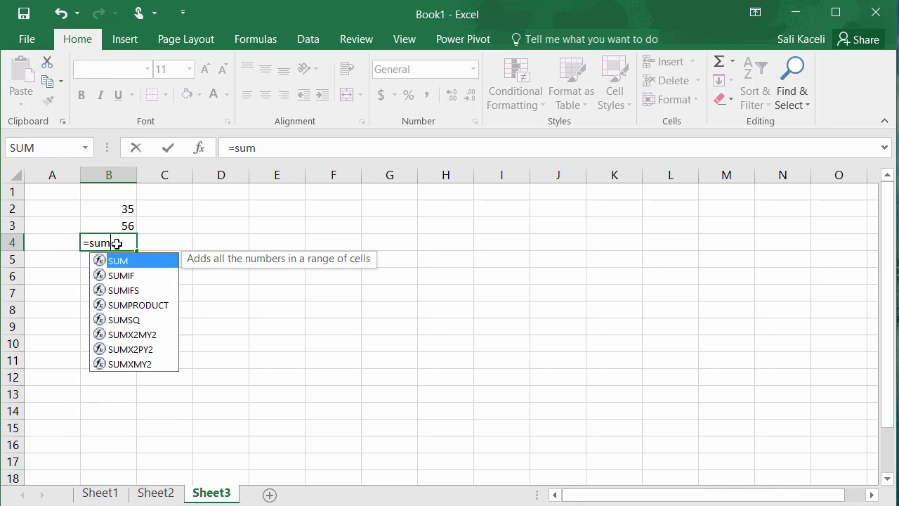
type("(")
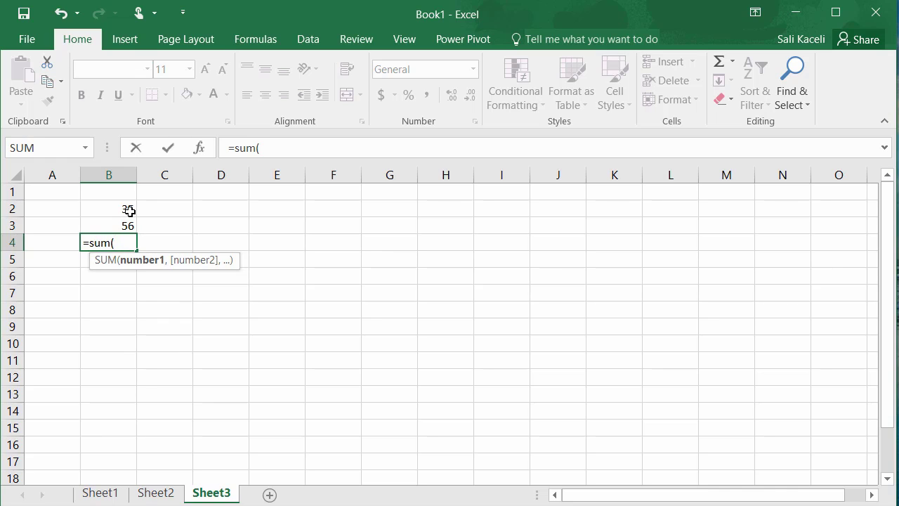
left_click_drag(128, 209, 126, 225)
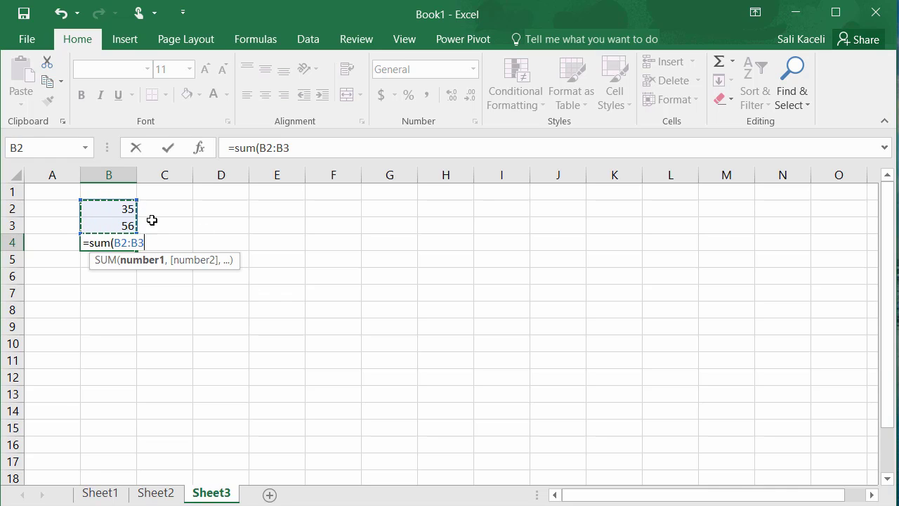
key("Return")
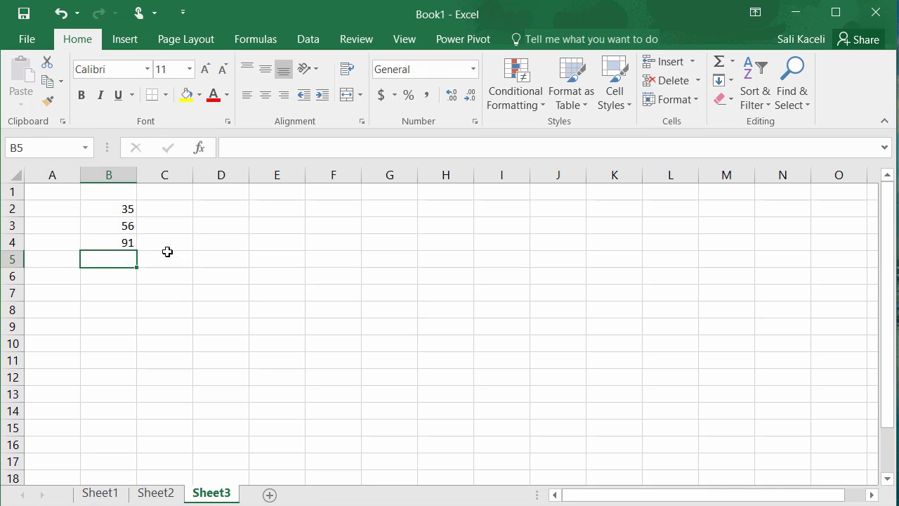
left_click(128, 240)
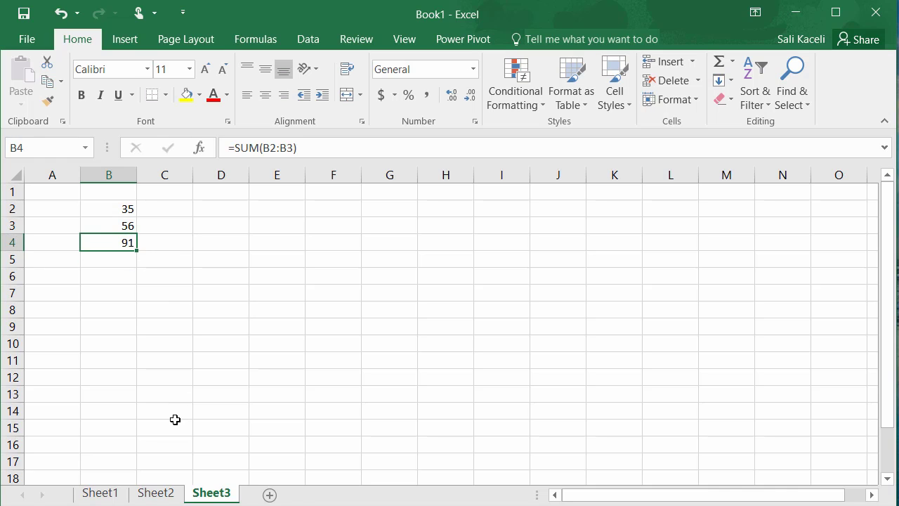
- Change the value in cell B2 to 44 so that the sum recalculates
left_click(118, 212)
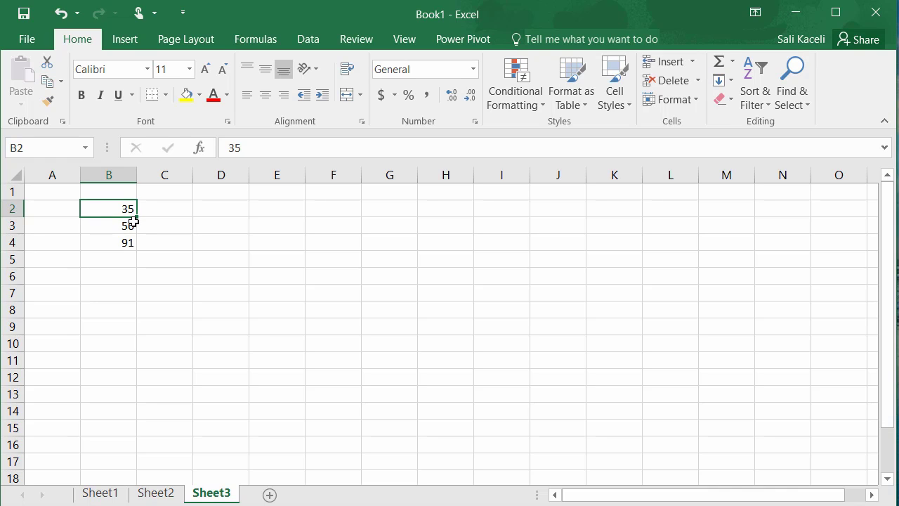
type("44")
key("Return")
left_click(136, 303)
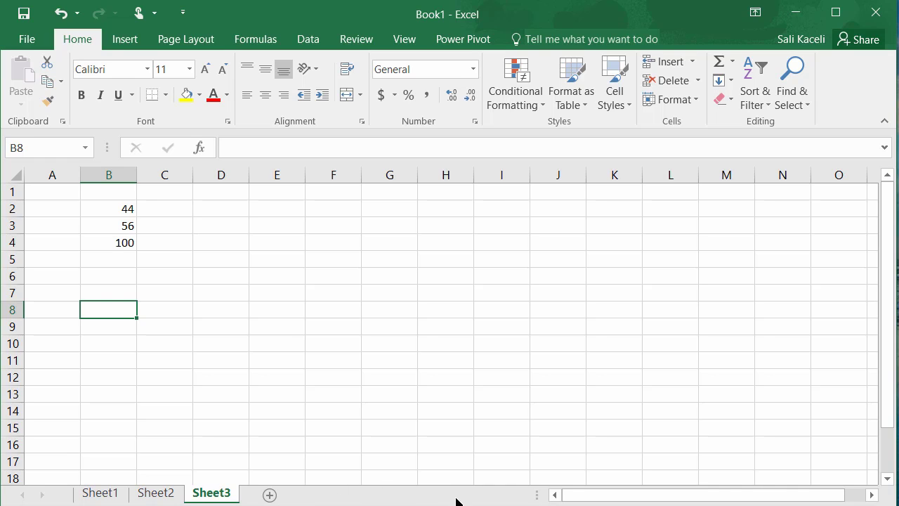
- Rename the worksheet Sheet1 as January
left_click_drag(720, 500, 655, 500)
right_click(107, 497)
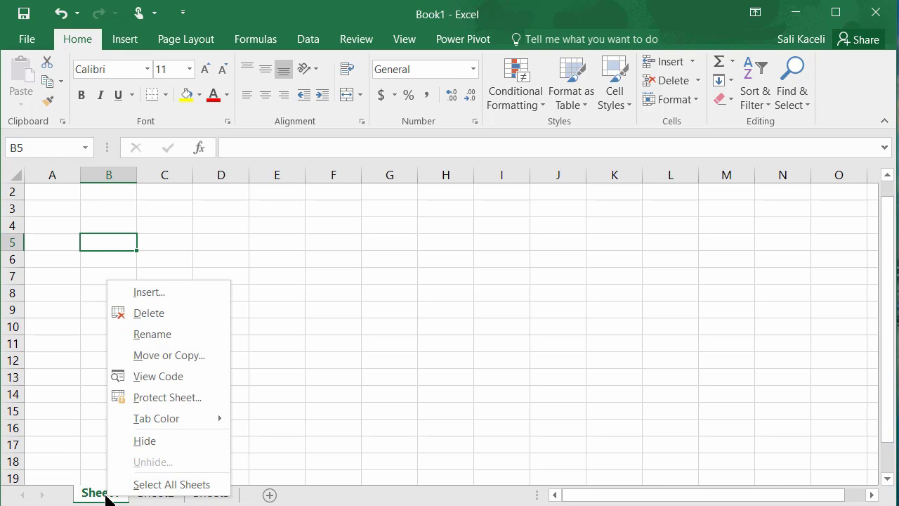
left_click(153, 336)
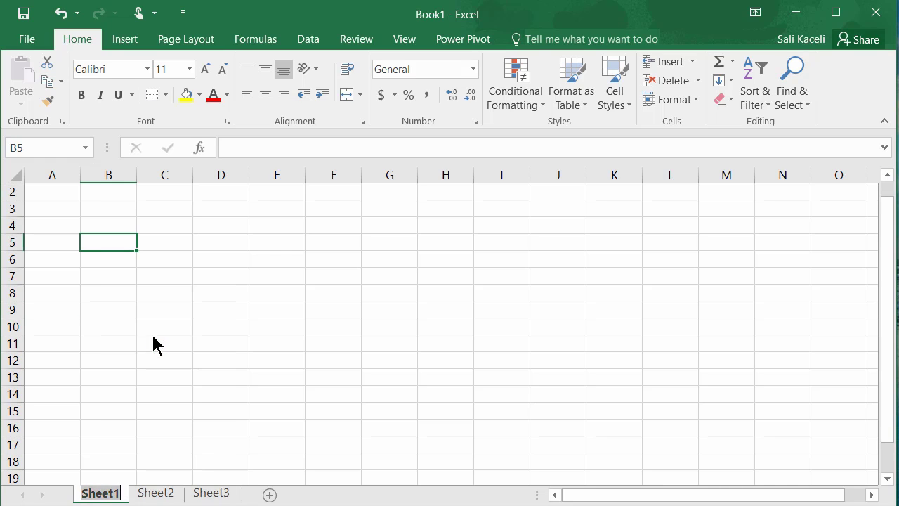
type("January")
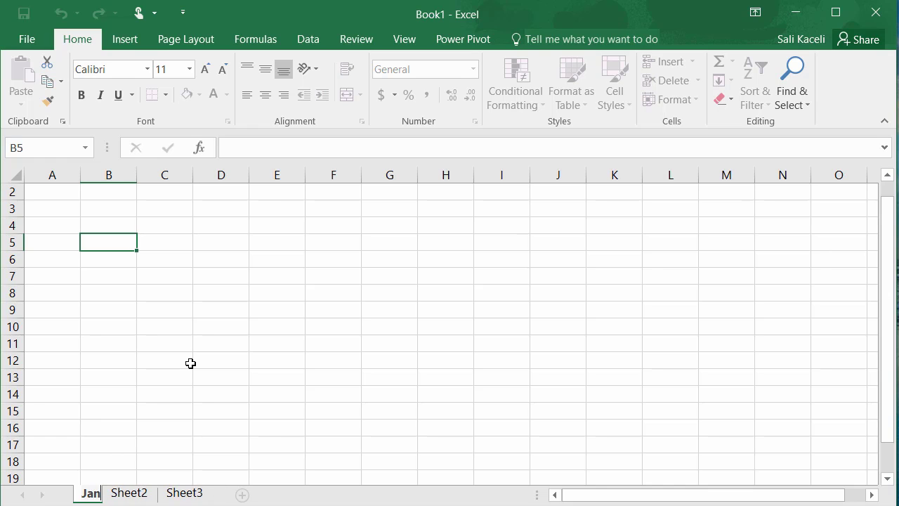
key("Return")
- Rename the worksheet Sheet2 as February
double_click(179, 494)
type("February")
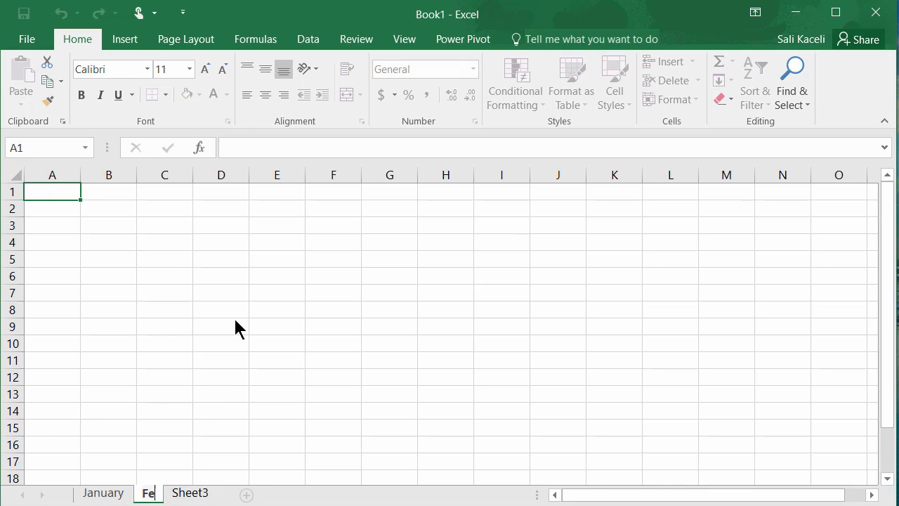
key("Return")
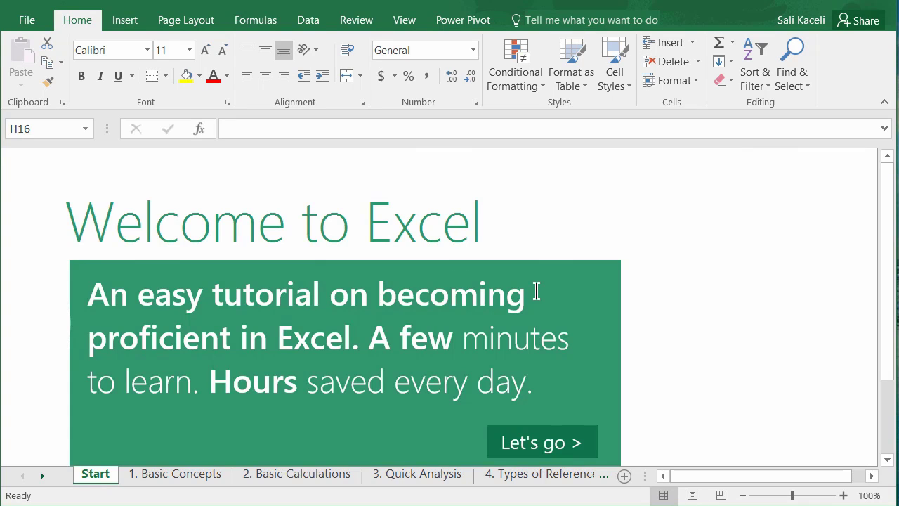
- Look over the office expenses table on the 1. Basic Concepts sheet and return to the Start sheet
left_click(176, 476)
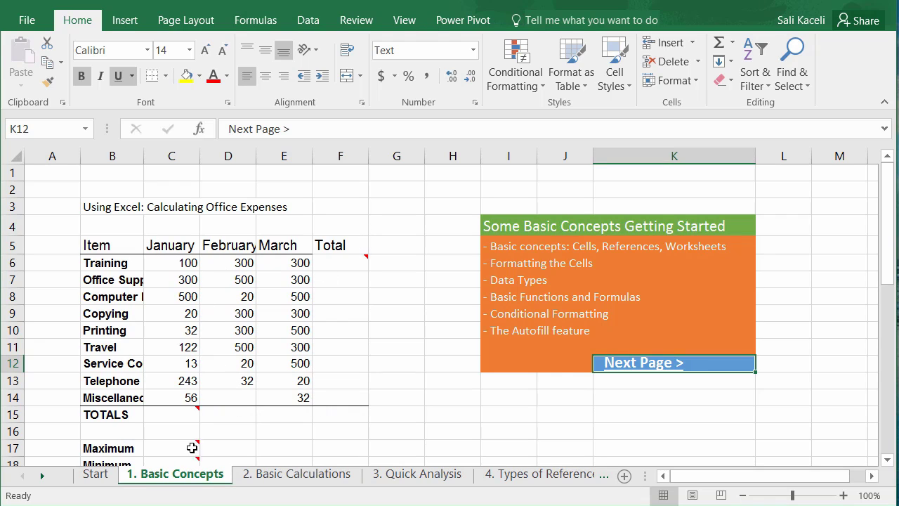
left_click(96, 475)
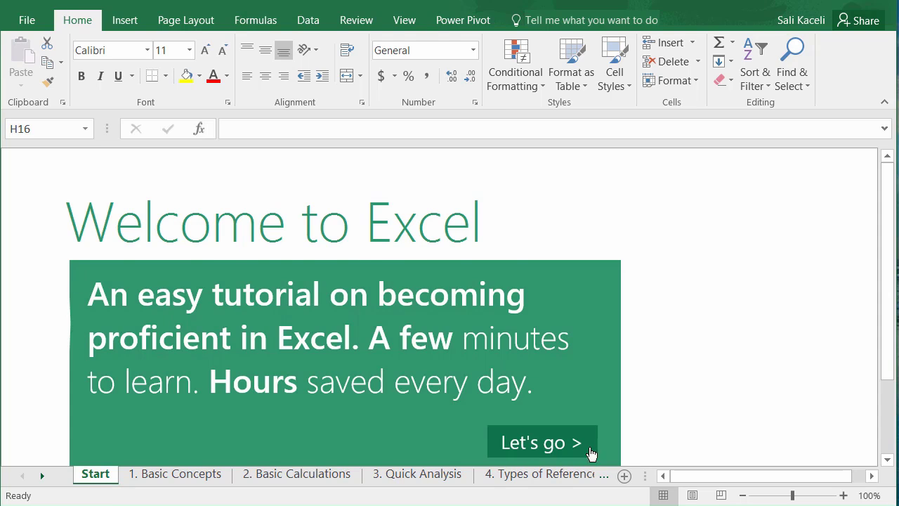
- Examine the Start sheet and the office expenses table on the 1. Basic Concepts sheet, including its item labels and January amounts
scroll(700, 398, "down", 5)
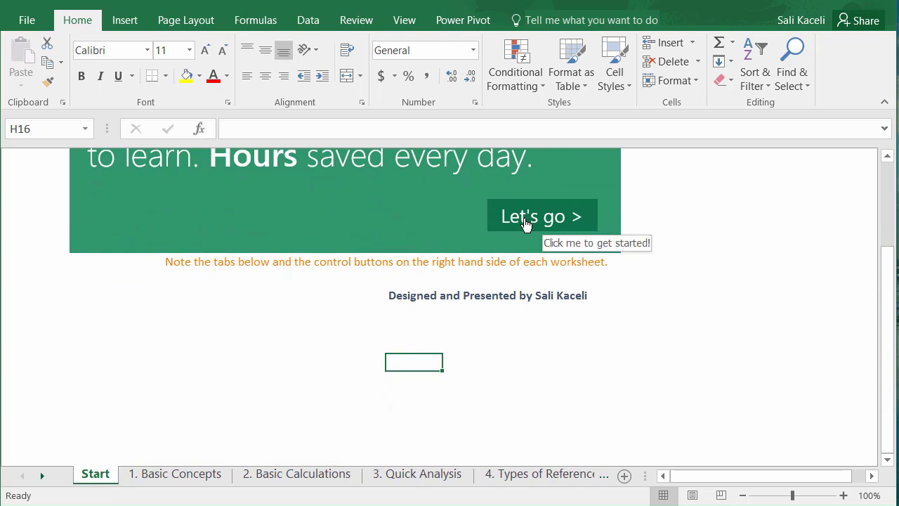
left_click(187, 479)
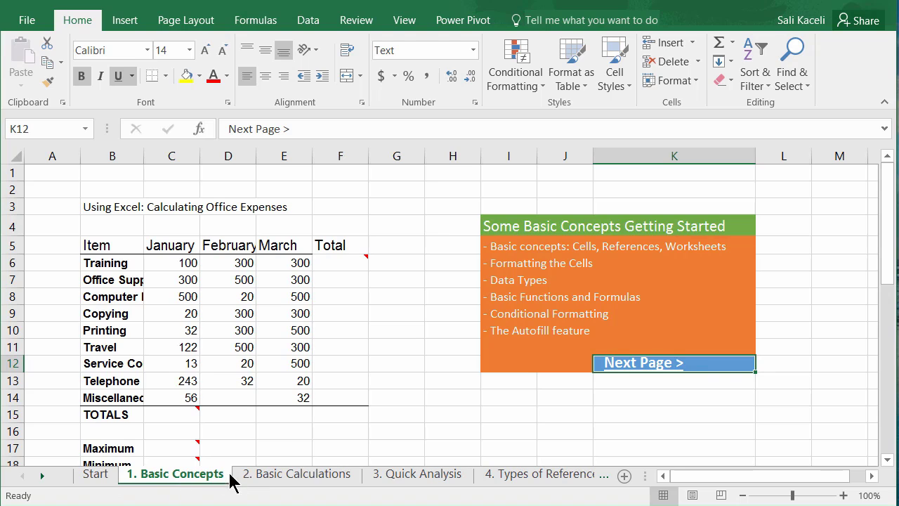
left_click(285, 482)
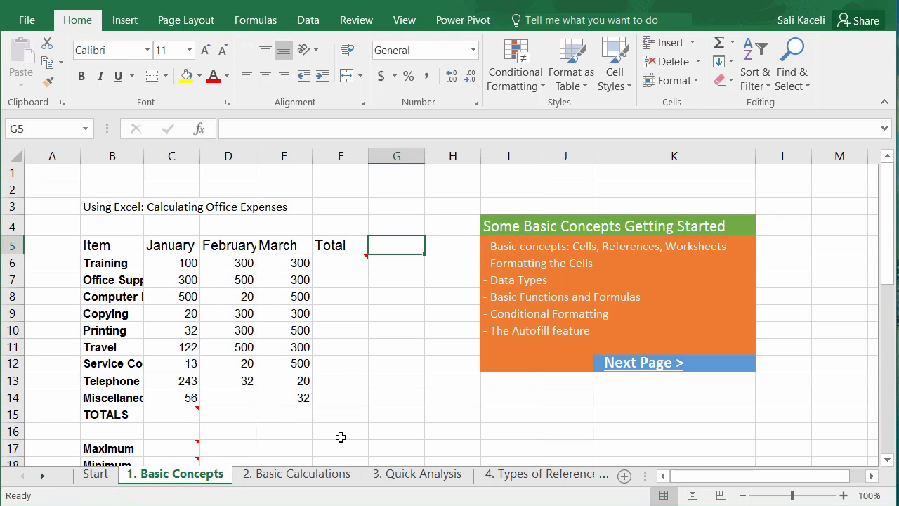
scroll(342, 437, "down", 2)
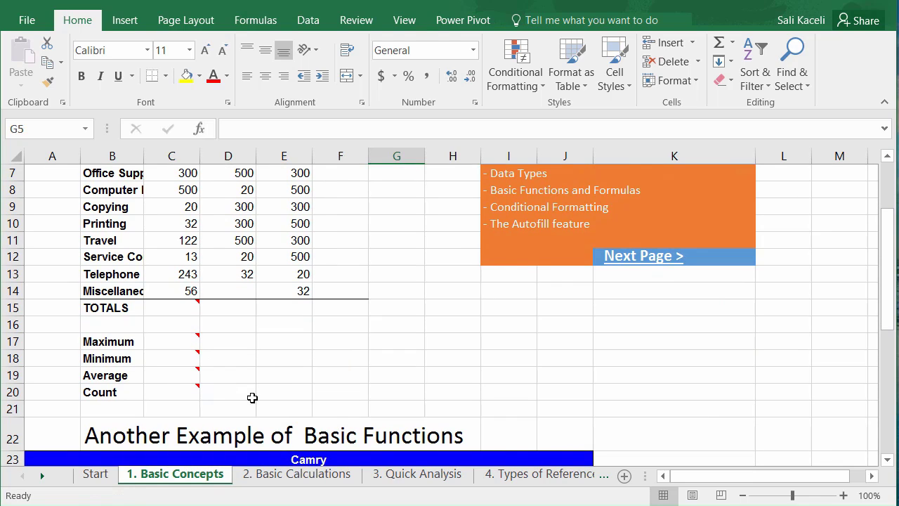
scroll(319, 395, "up", 2)
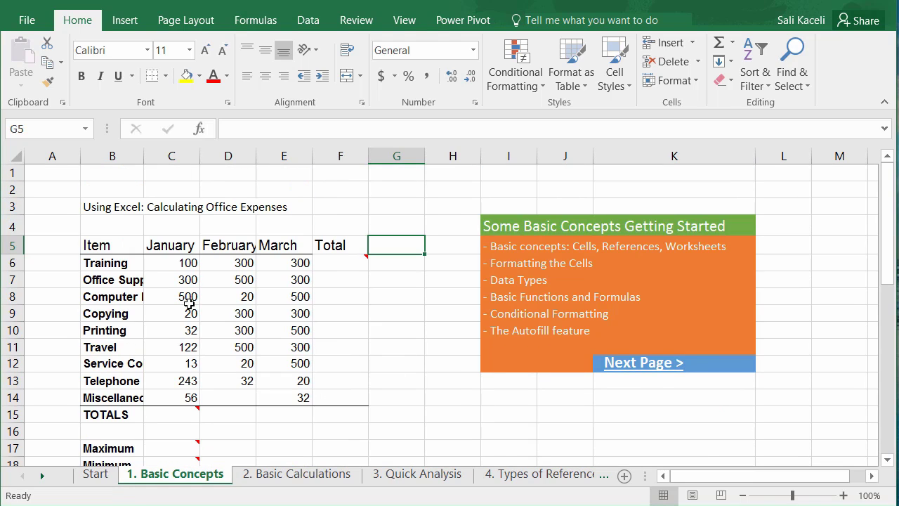
left_click(100, 246)
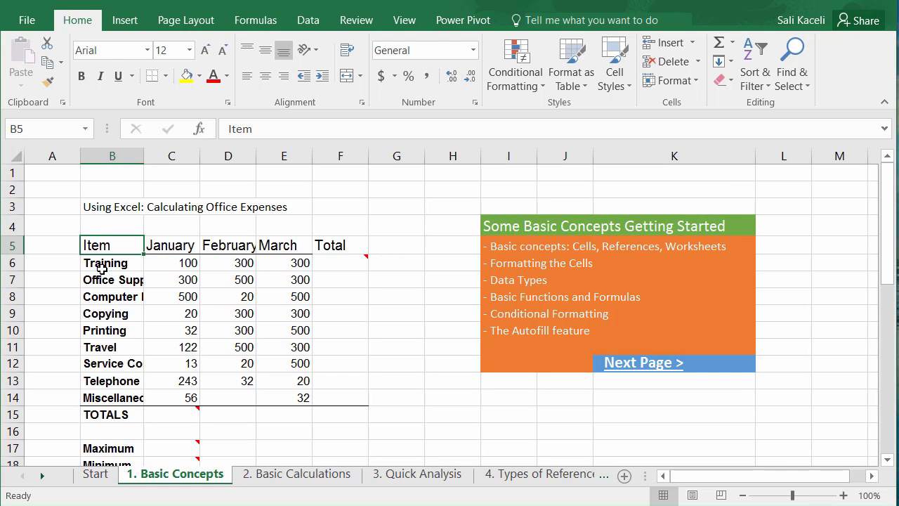
left_click(100, 265)
left_click(99, 281)
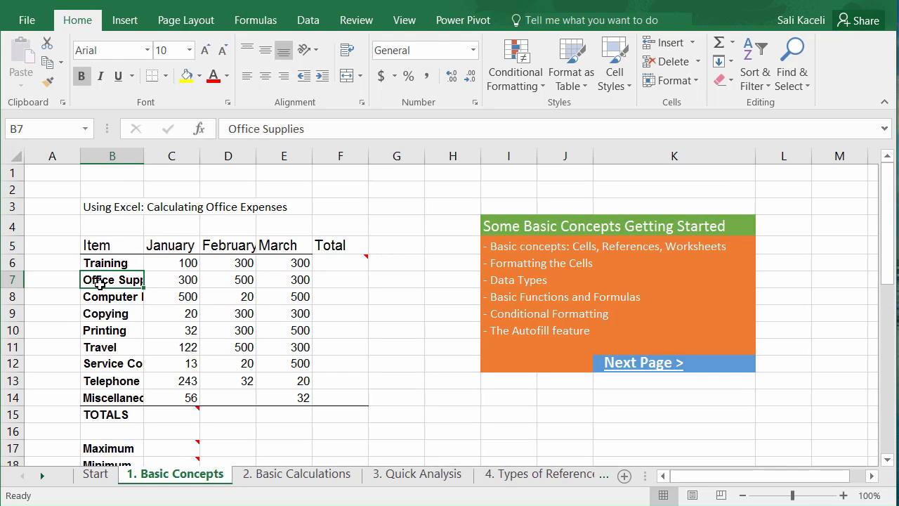
left_click(185, 264)
left_click(188, 281)
left_click(189, 330)
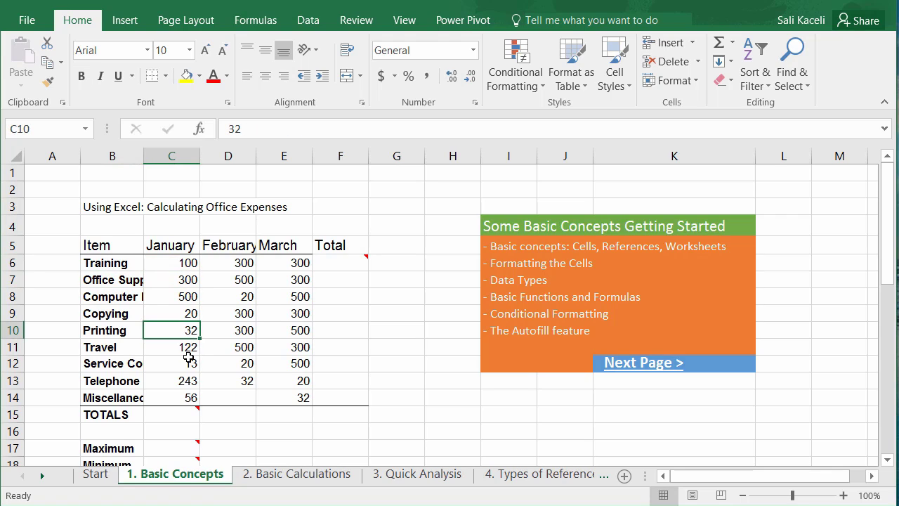
left_click(189, 362)
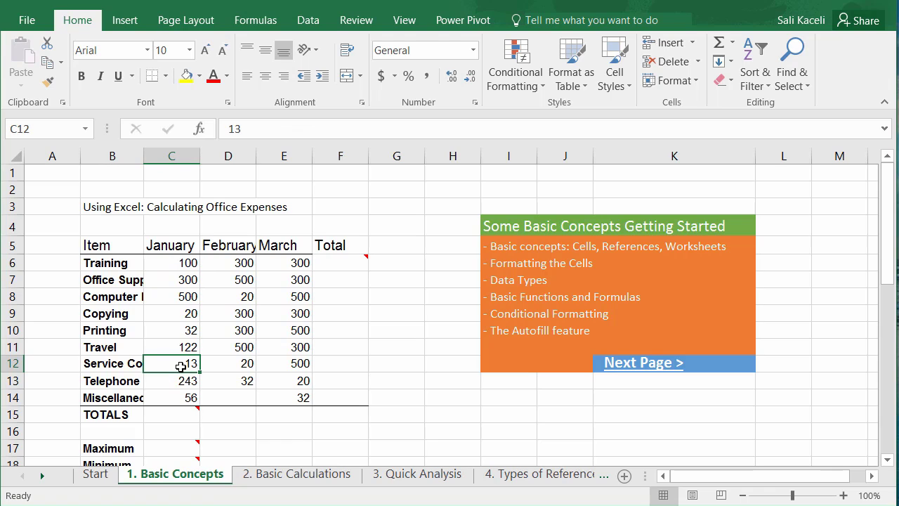
- Format the expense amounts and total cells in C6:F15 as Currency
left_click_drag(177, 262, 330, 418)
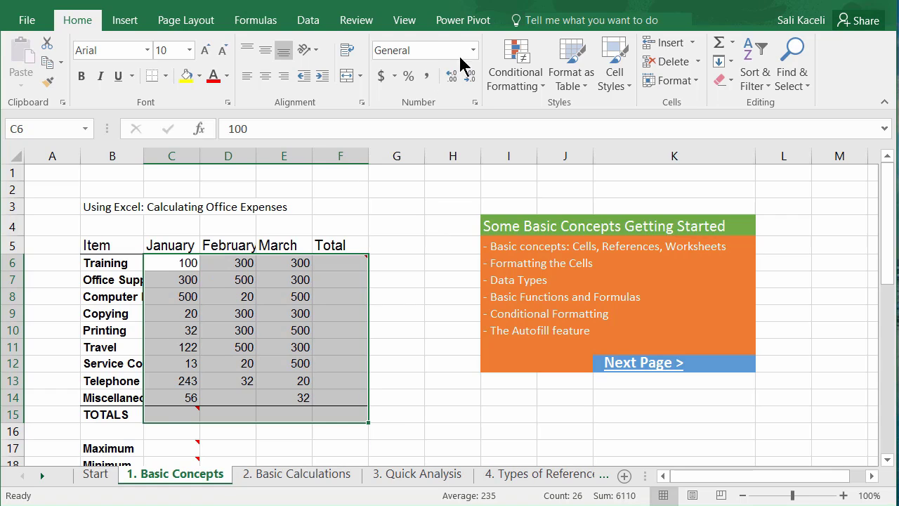
left_click(393, 79)
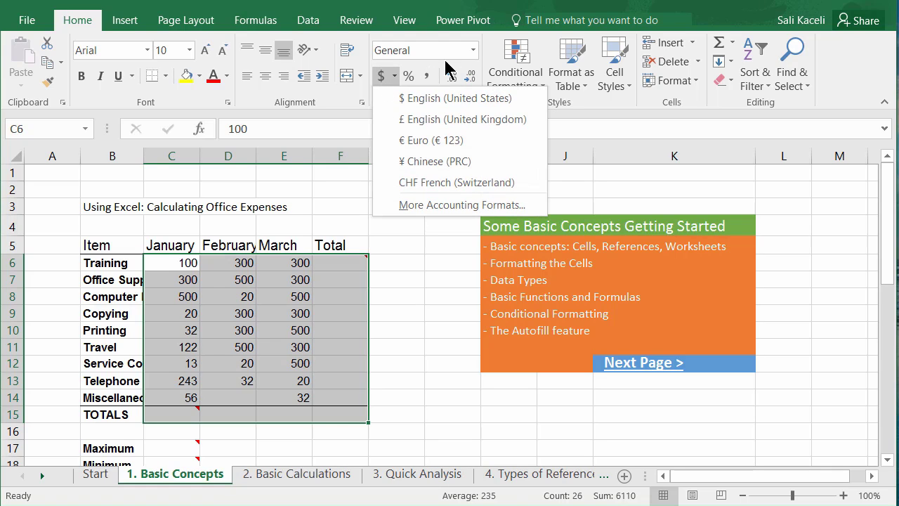
left_click(473, 50)
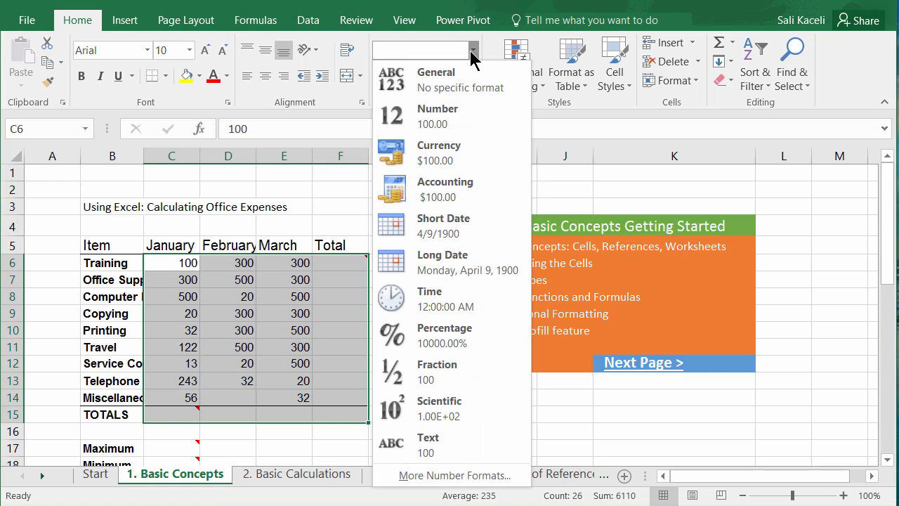
left_click(440, 151)
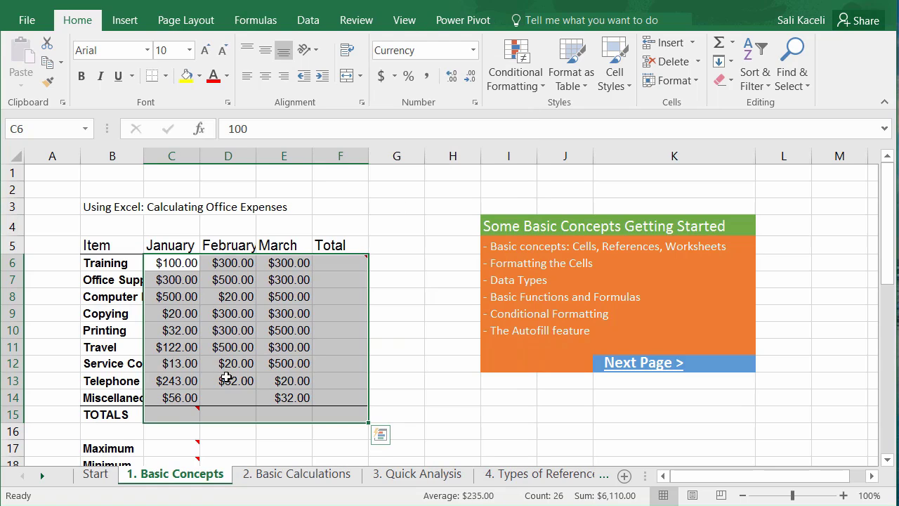
left_click(211, 349)
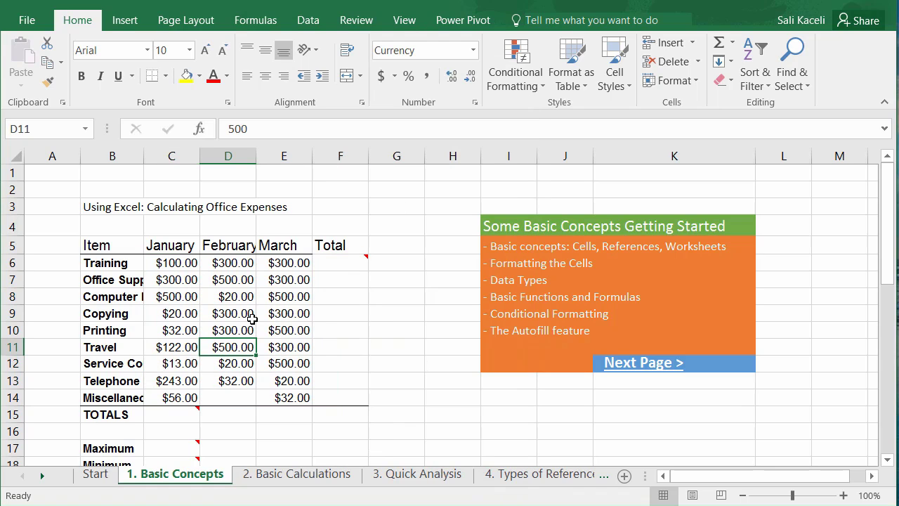
- Add up the March expenses in empty cell I15 with the formula =SUM(E6:E14)
left_click(347, 263)
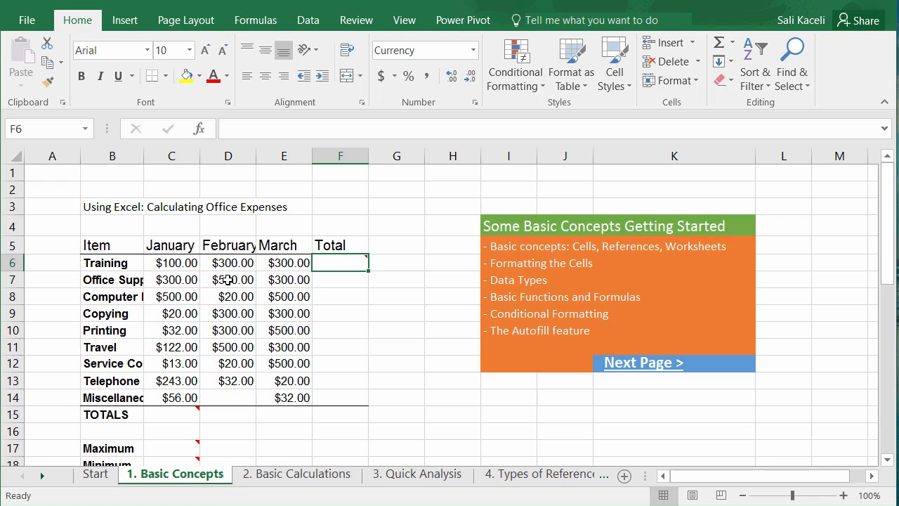
left_click(506, 414)
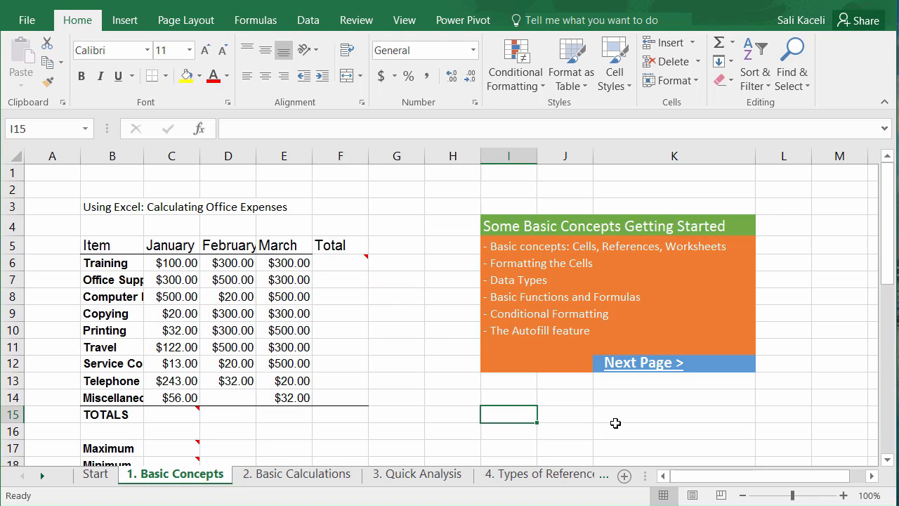
type("=")
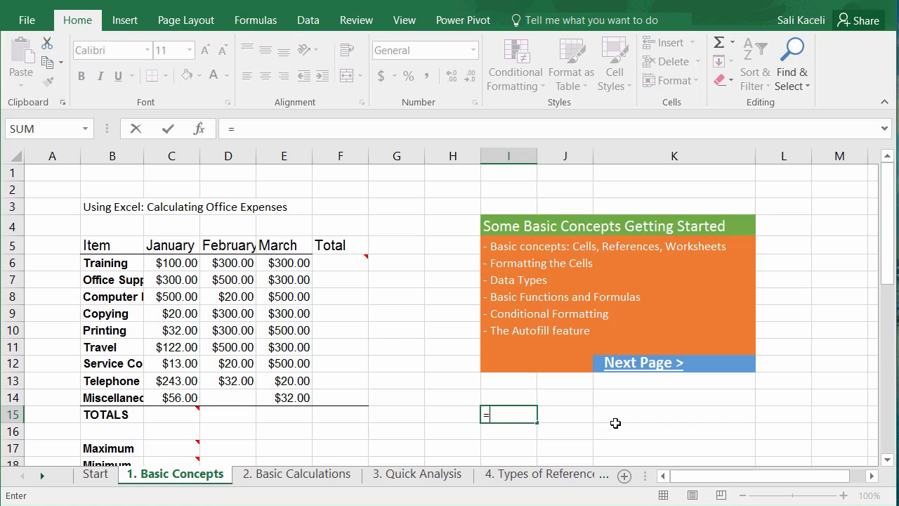
type("sum")
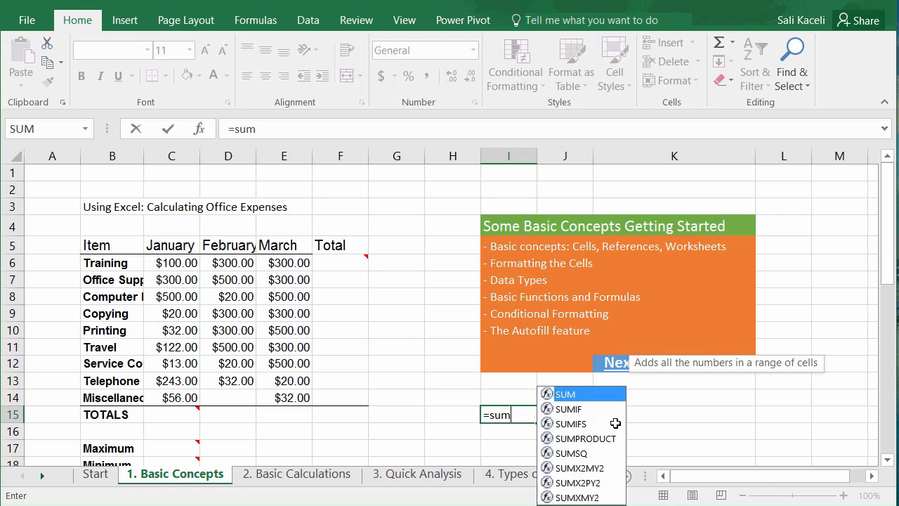
type("(")
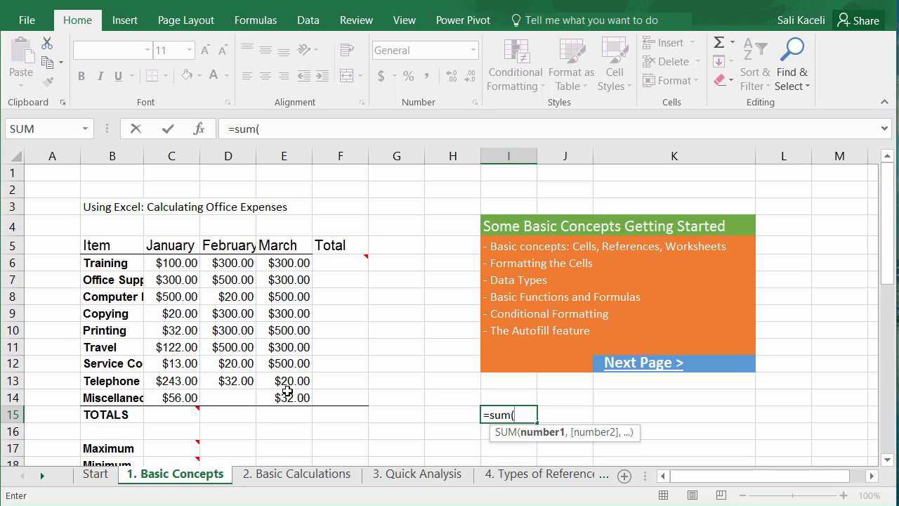
left_click(520, 415)
type("e")
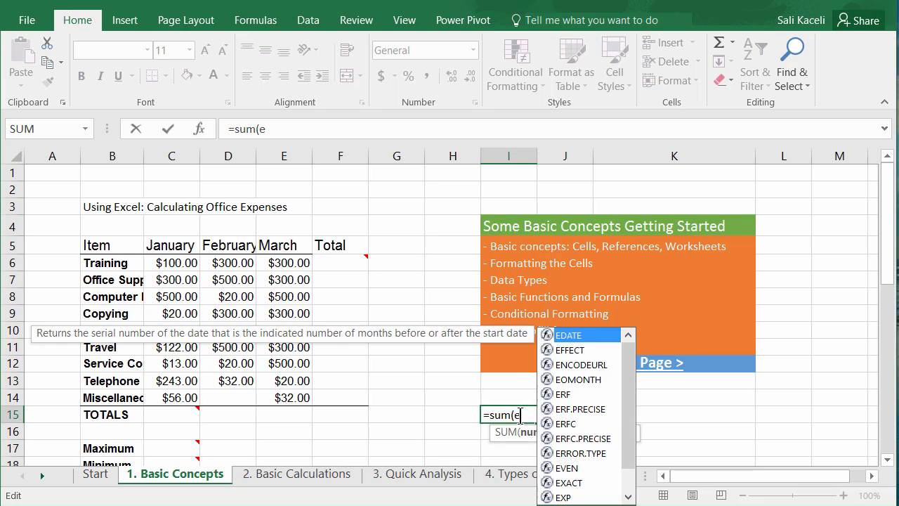
type("6:")
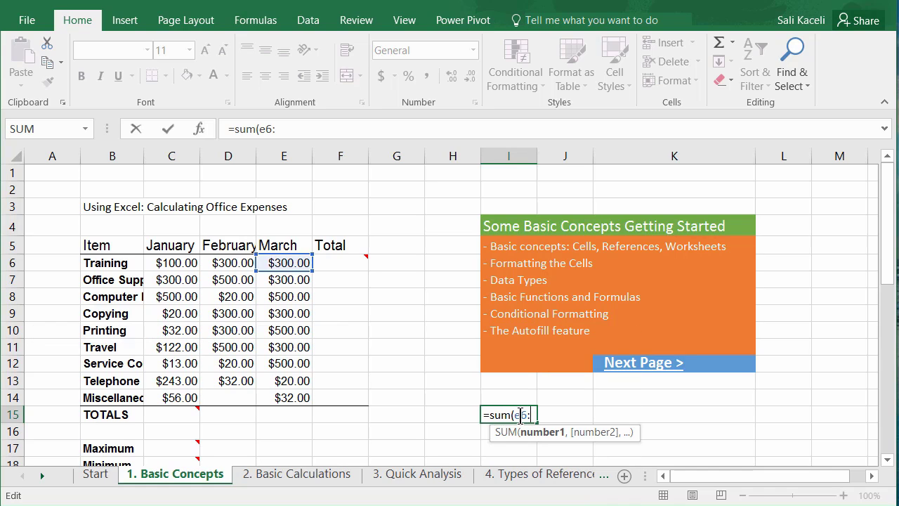
type("e14")
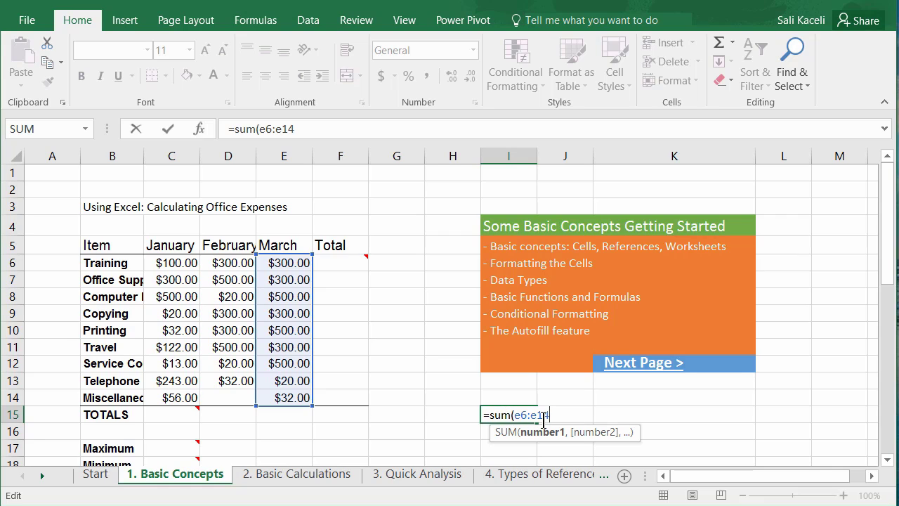
key("Return")
- Review the range references of the SUM formula in cell I15 and clear the cell
key("Down")
key("Down")
key("Down")
key("Down")
key("Down")
key("Down")
key("Down")
key("Down")
key("Down")
key("Down")
key("Down")
key("Down")
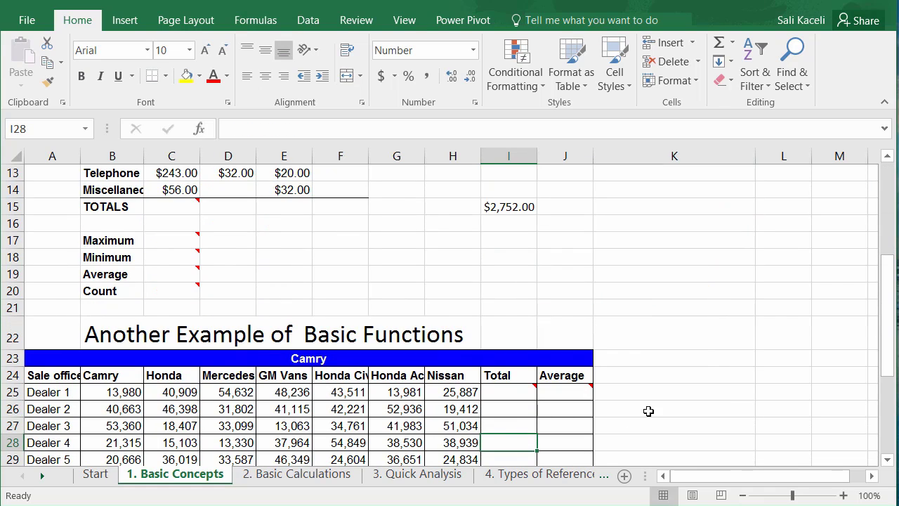
scroll(507, 271, "up", 4)
left_click(508, 415)
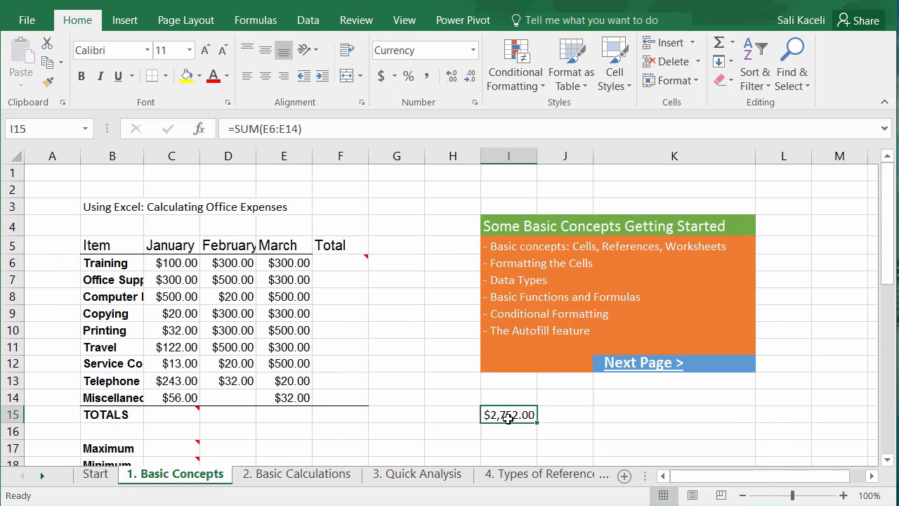
double_click(508, 415)
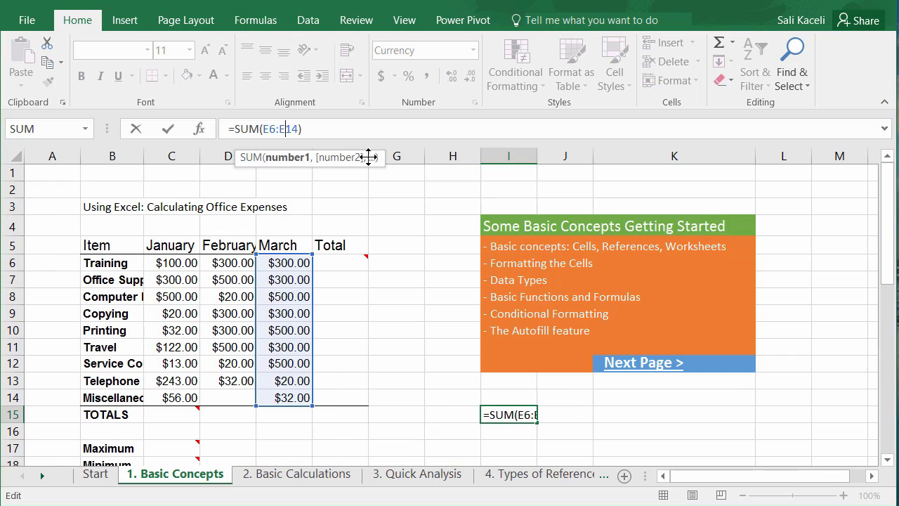
key("Return")
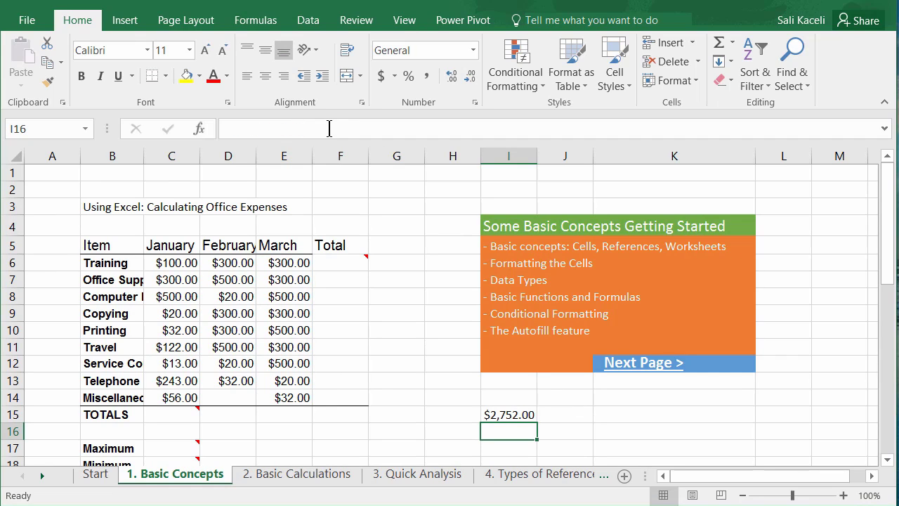
left_click(517, 413)
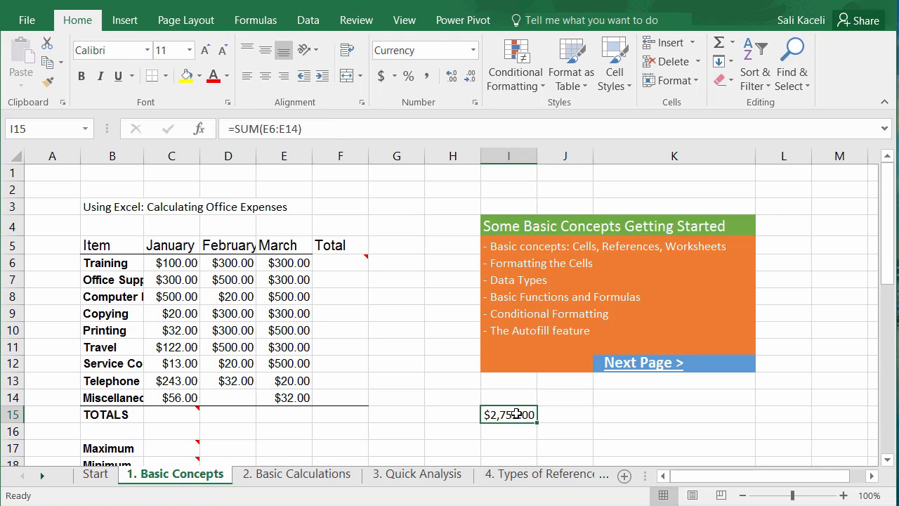
key("Delete")
- Total the Training expenses for all months in cell F6 with the formula =SUM(C6:E6)
left_click(331, 261)
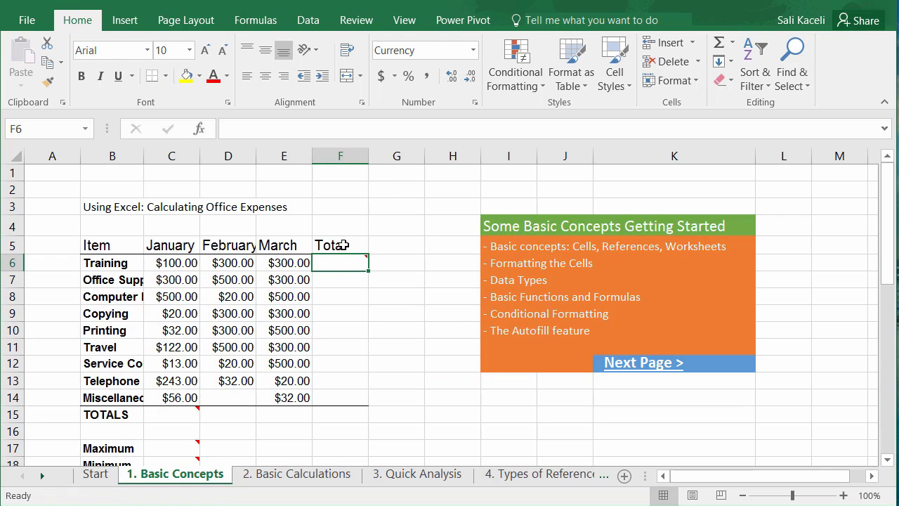
mouse_move(327, 259)
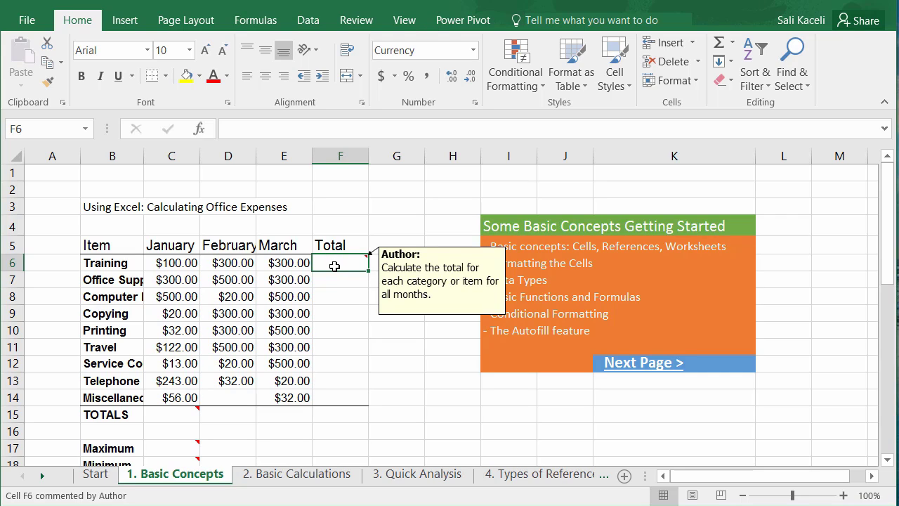
type("=")
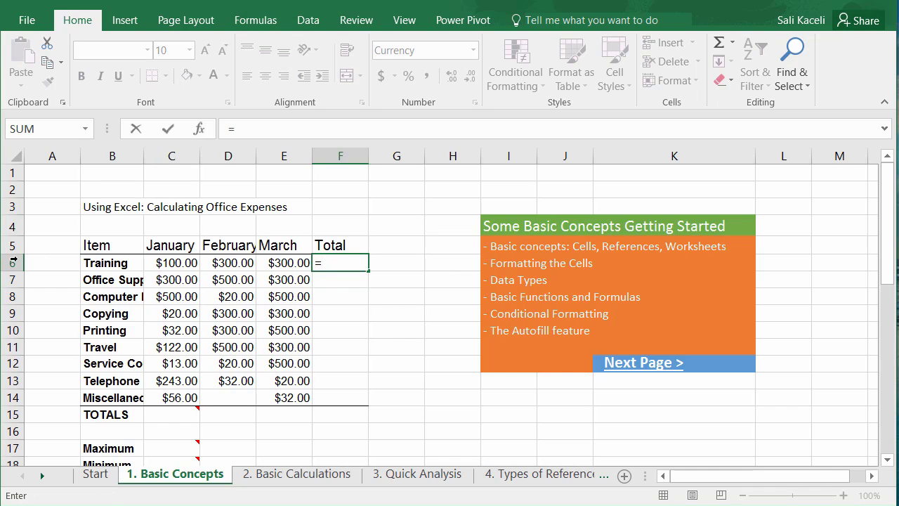
type("sum")
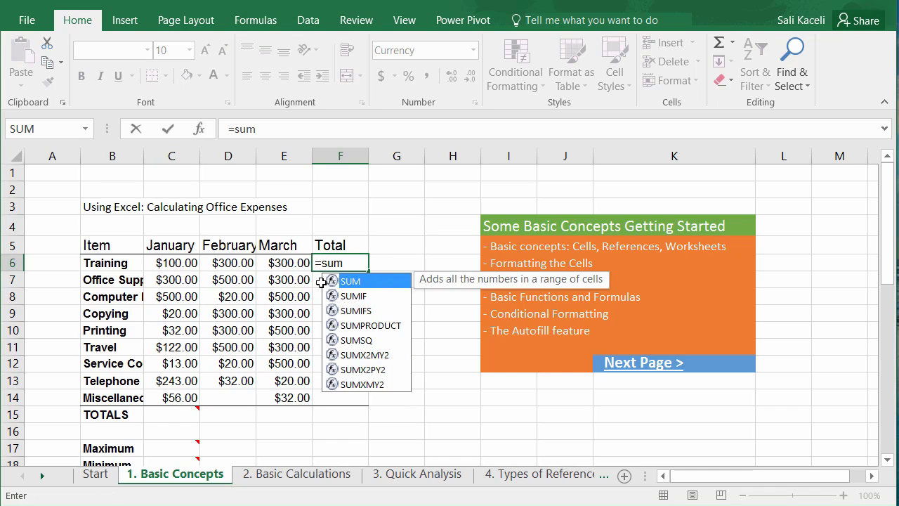
type("(")
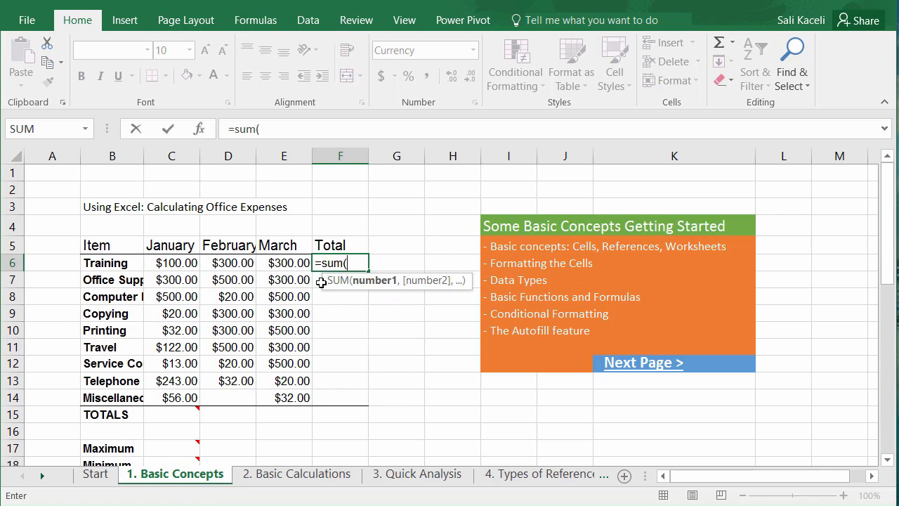
type("c6")
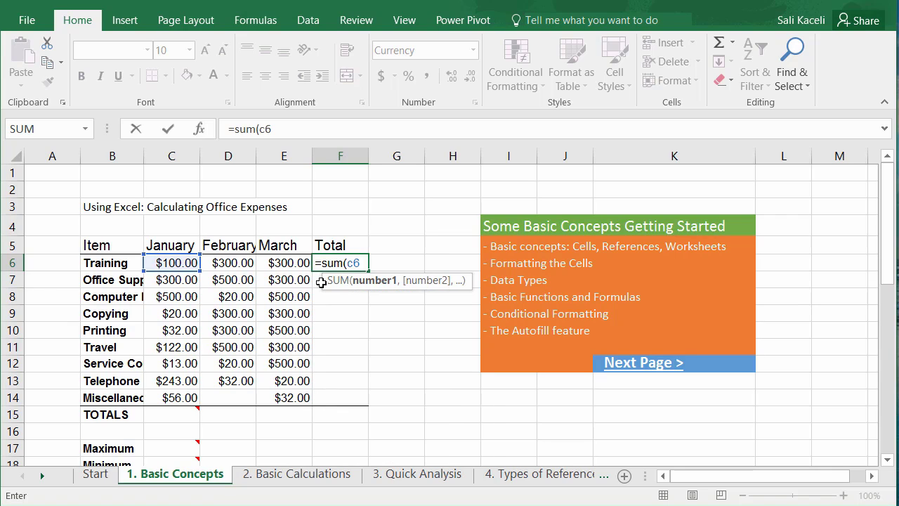
type(":")
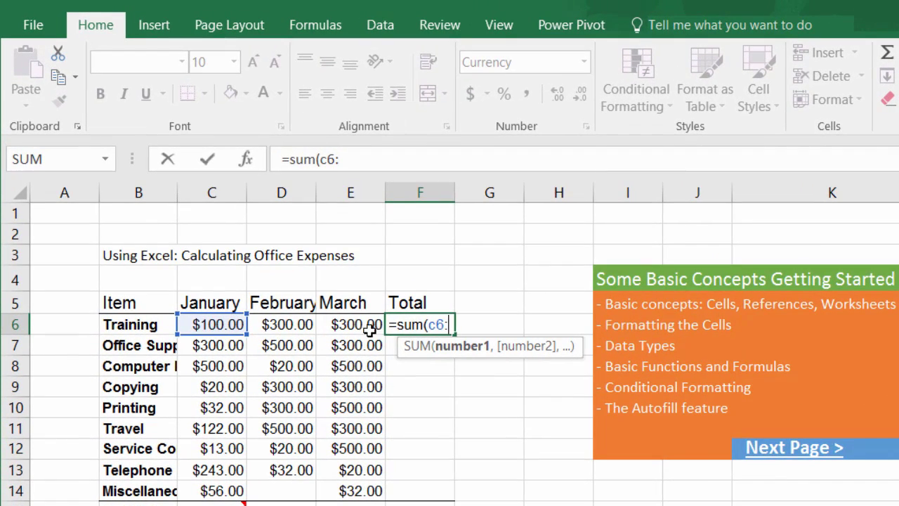
type("e")
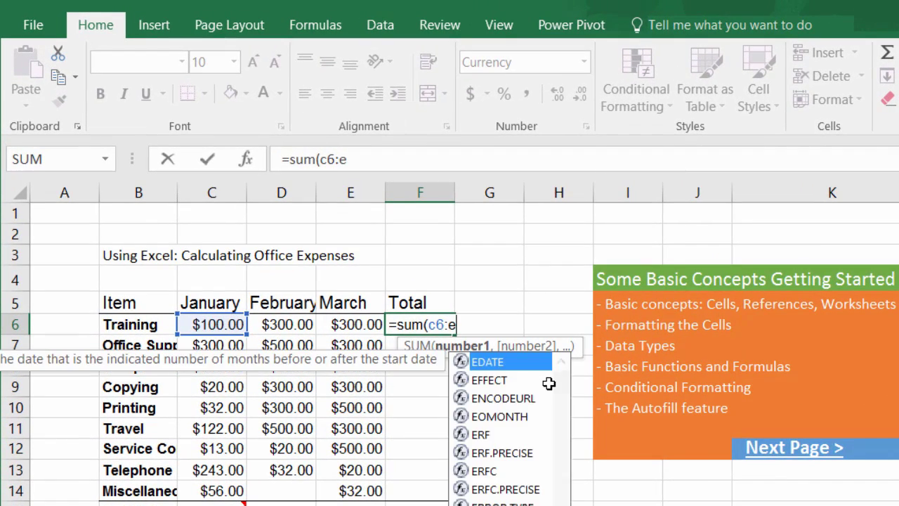
type("6)")
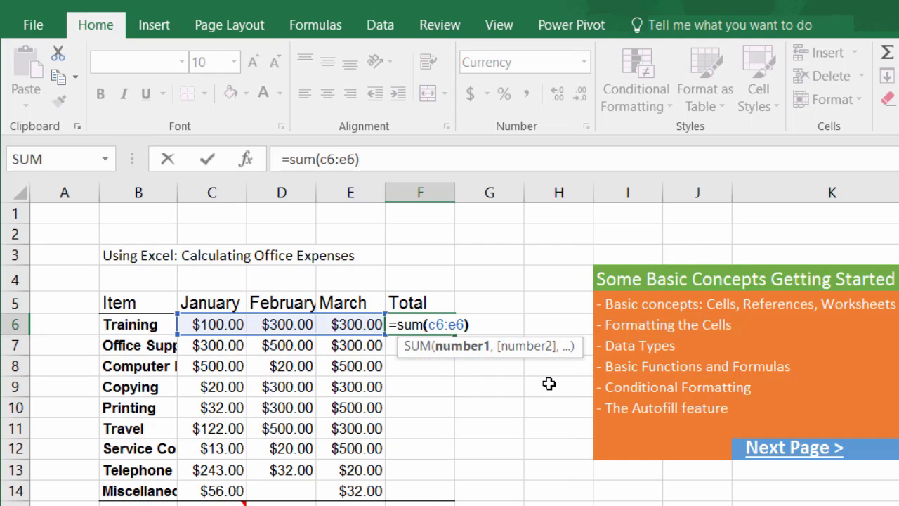
key("Return")
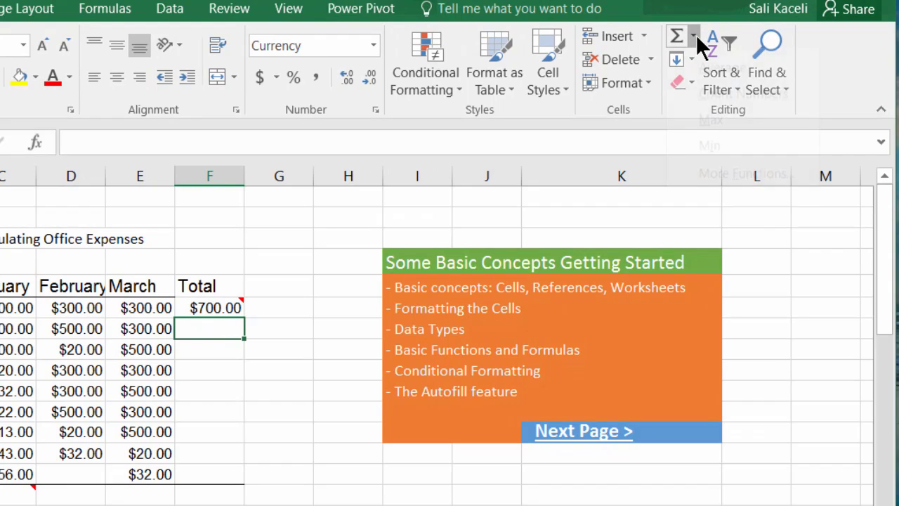
- Total the Office Supplies row in cell F7 using the AutoSum Sum function over C7:E7
left_click(694, 35)
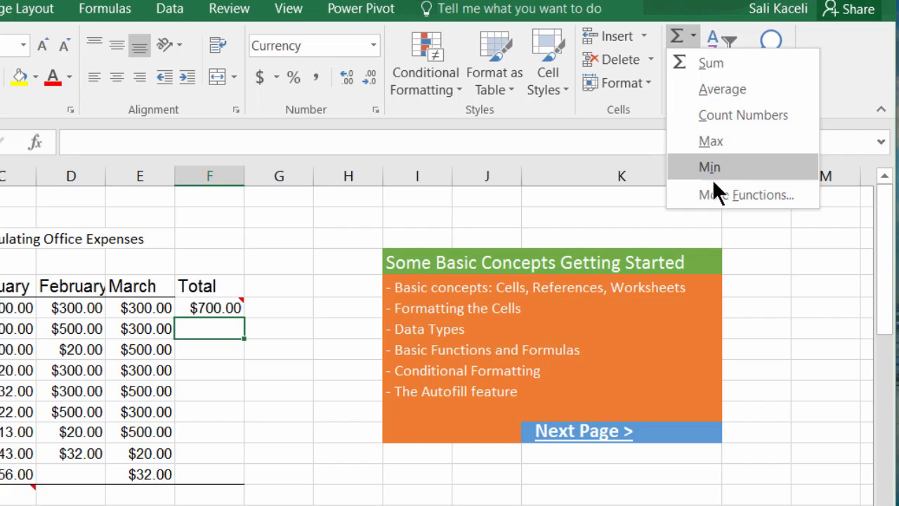
left_click(690, 64)
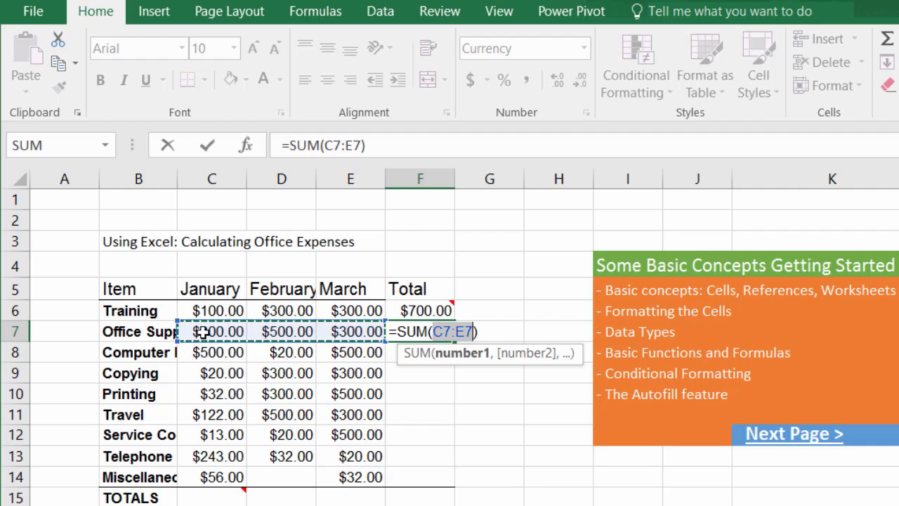
key("Return")
left_click(436, 334)
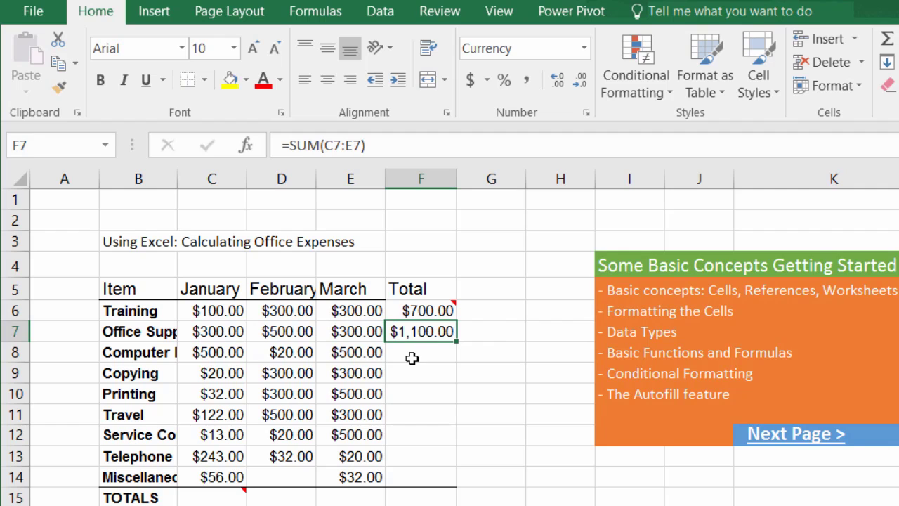
- Enter a SUM formula in cell F8 that totals the Computer row, picking the range C8:E8 on the sheet
left_click(411, 358)
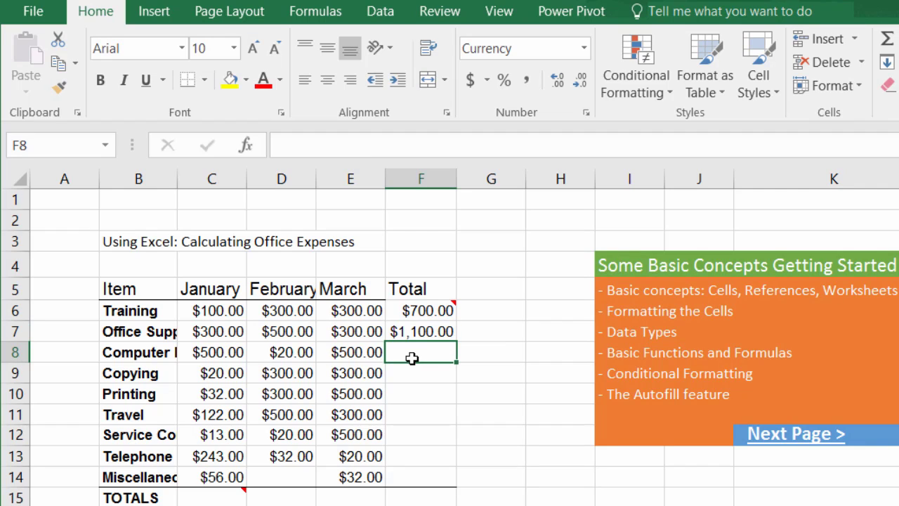
type("=")
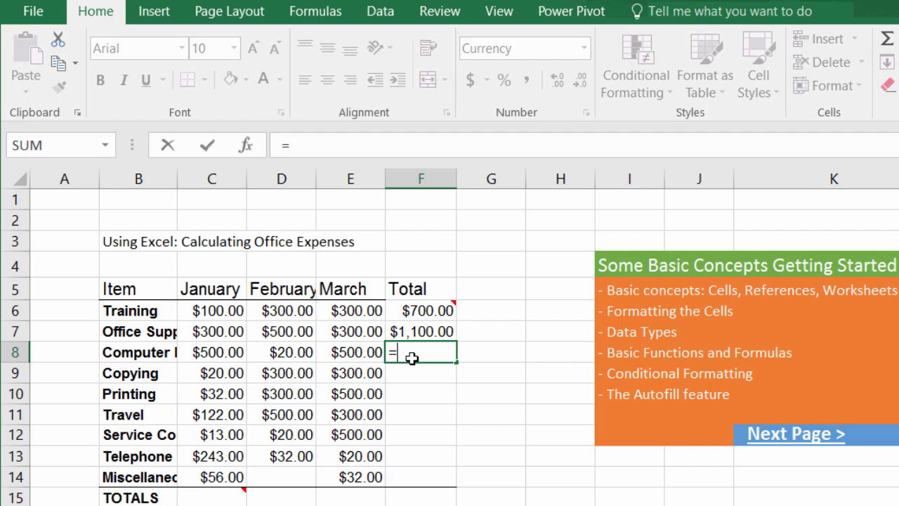
type("sum(")
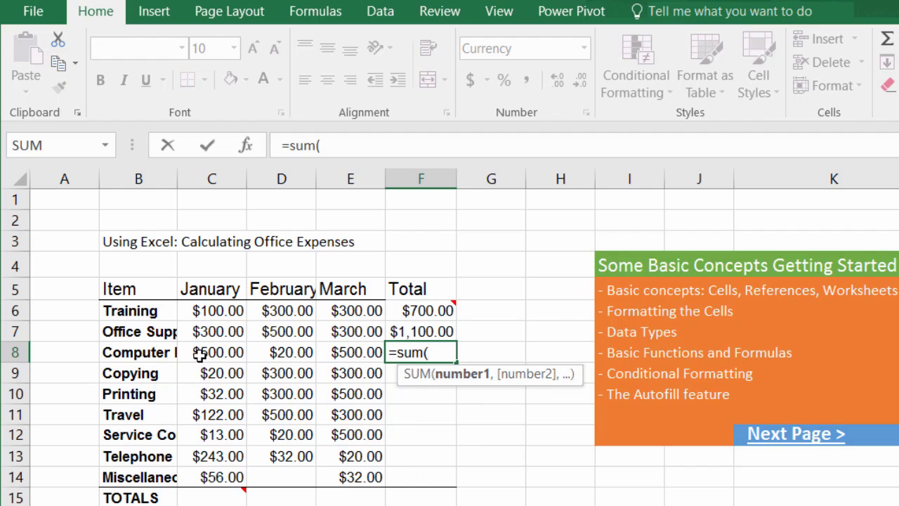
left_click_drag(199, 354, 338, 356)
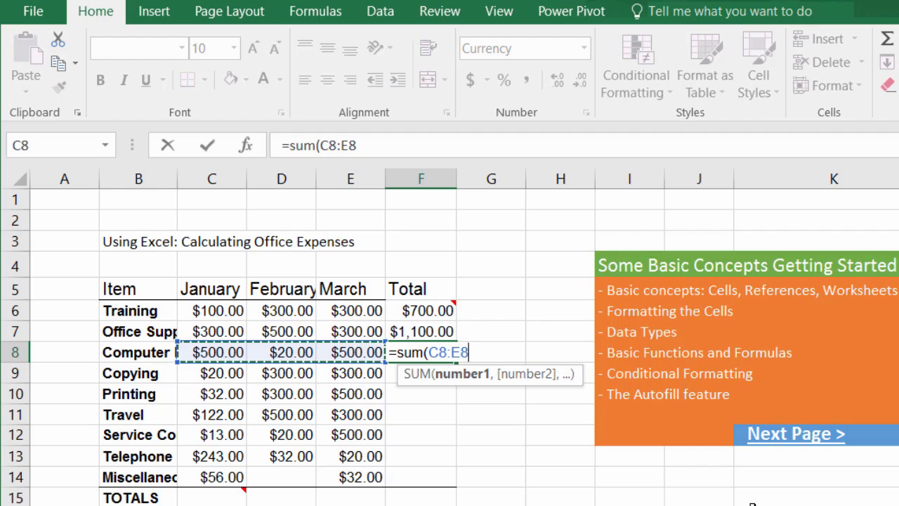
key("Return")
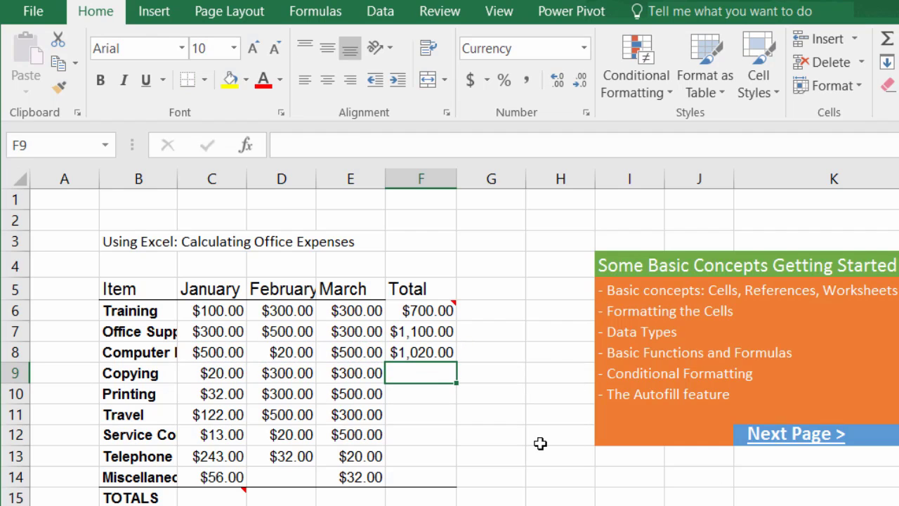
- Total the January expenses in cell C15 of the TOTALS row with =SUM(C6:C14), picking the range on the sheet
mouse_move(213, 499)
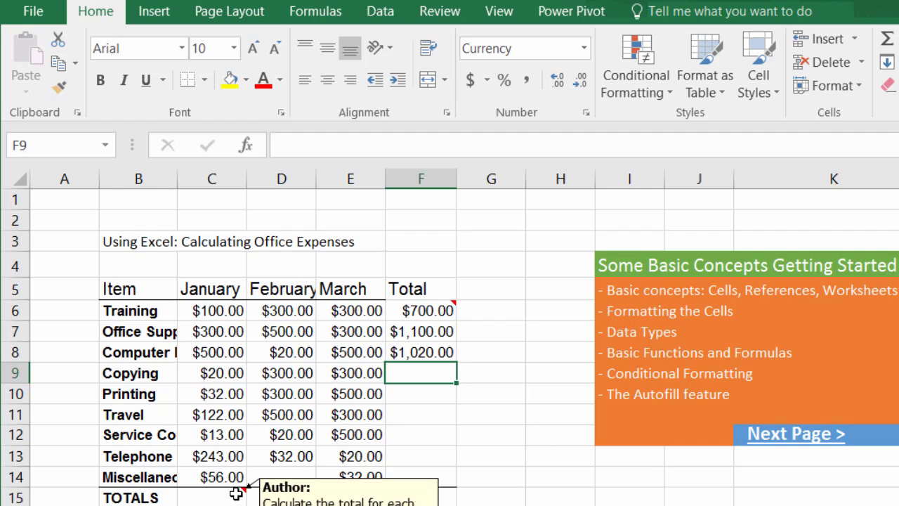
left_click(222, 499)
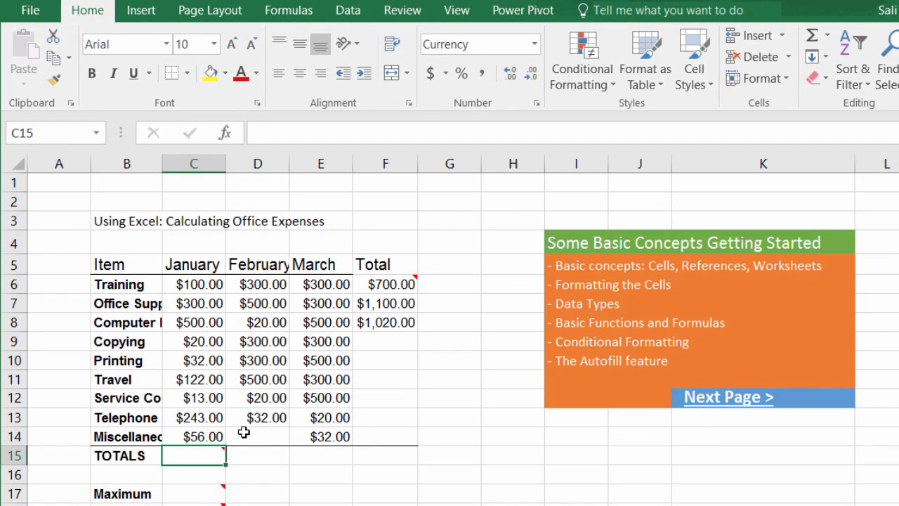
type("=")
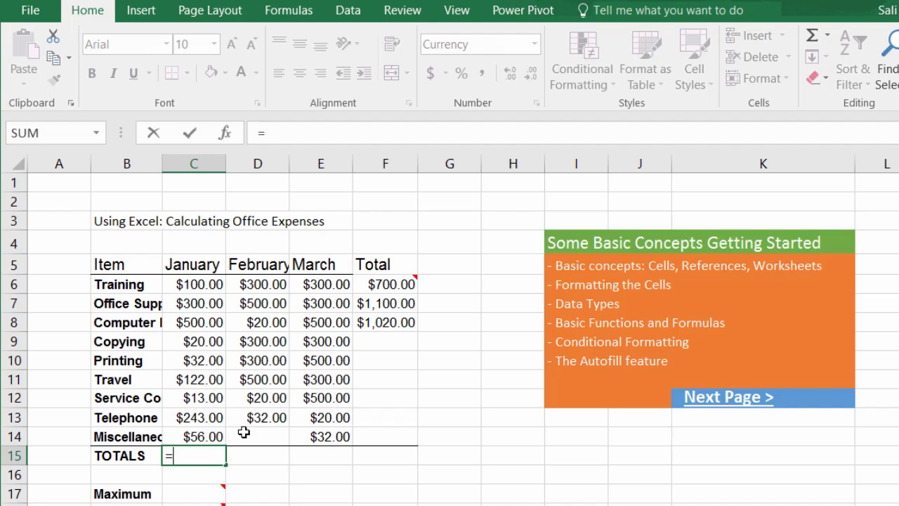
type("sum")
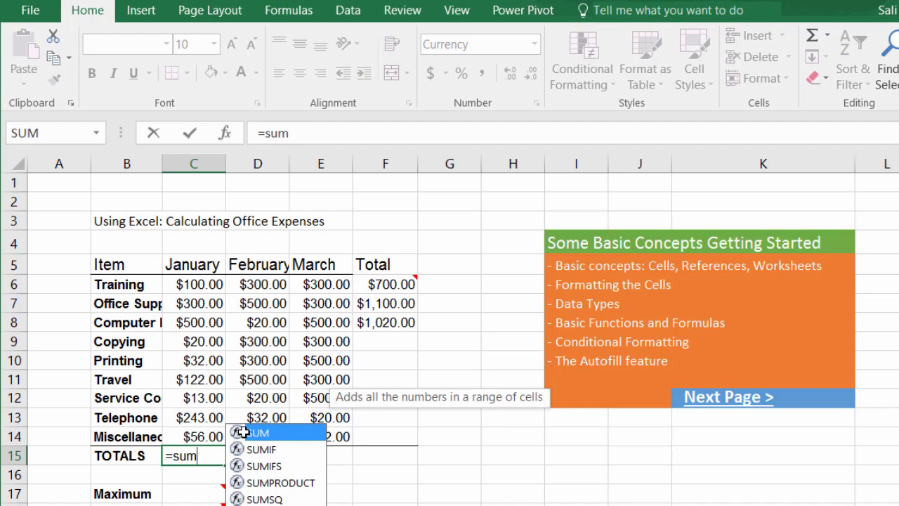
type("(")
left_click(197, 285)
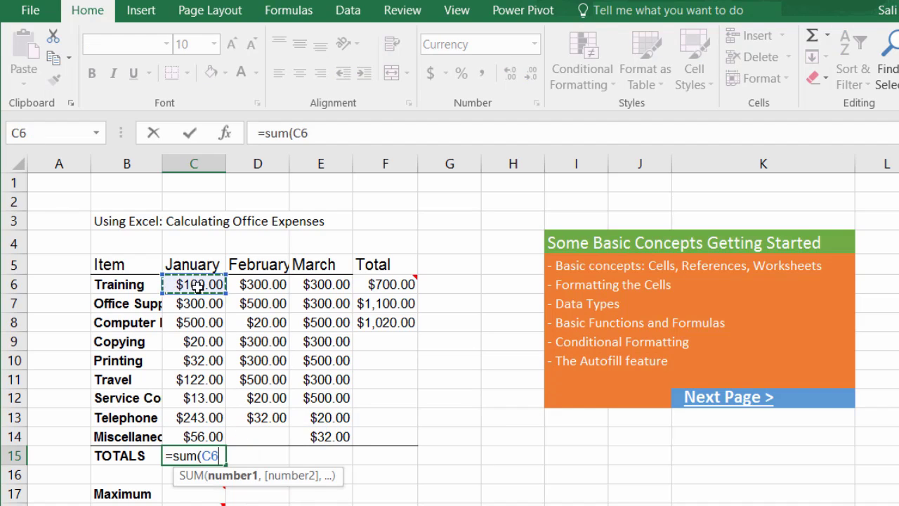
left_click_drag(198, 285, 200, 436)
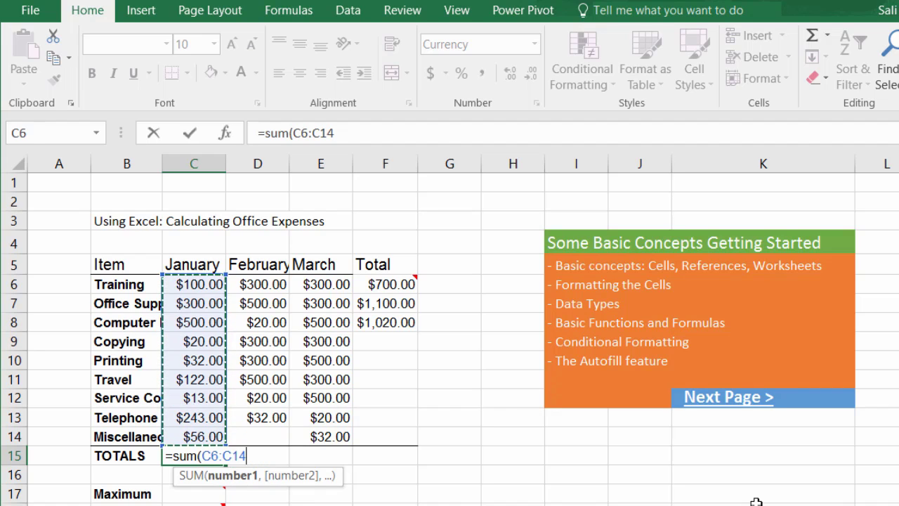
key("Return")
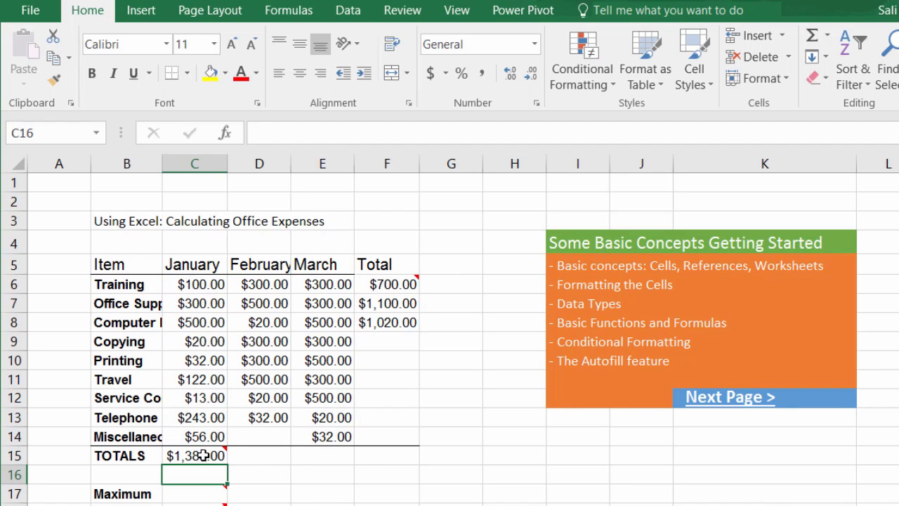
- Examine the empty total cells in the TOTALS row and Total column, and the range reference of the formula in F8
left_click(264, 460)
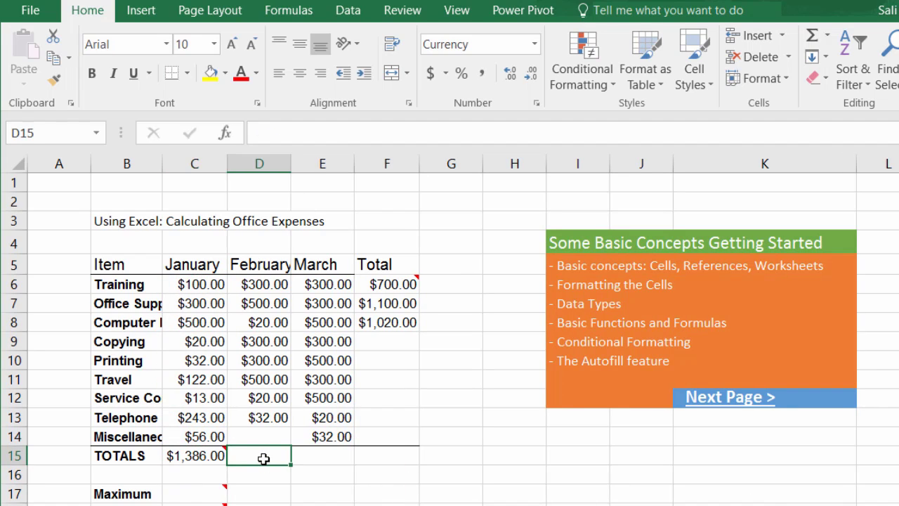
left_click(321, 456)
left_click(271, 457)
left_click(339, 462)
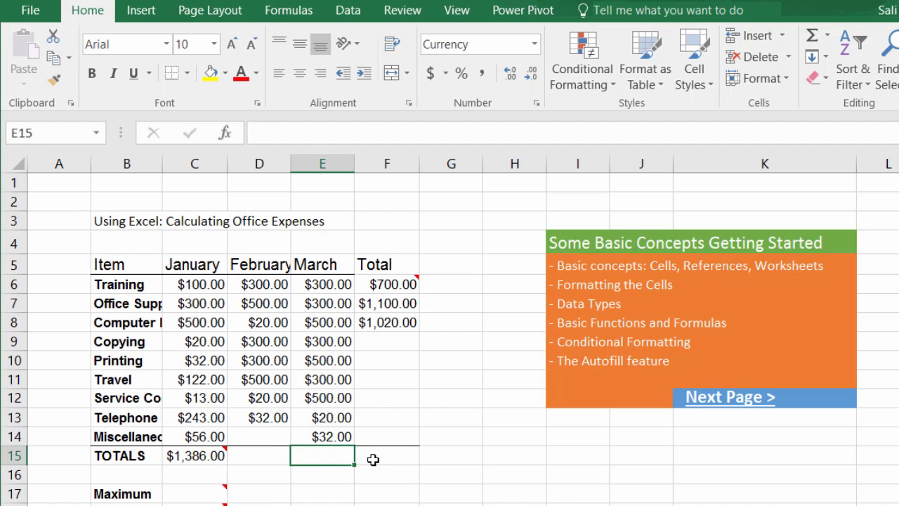
left_click(375, 459)
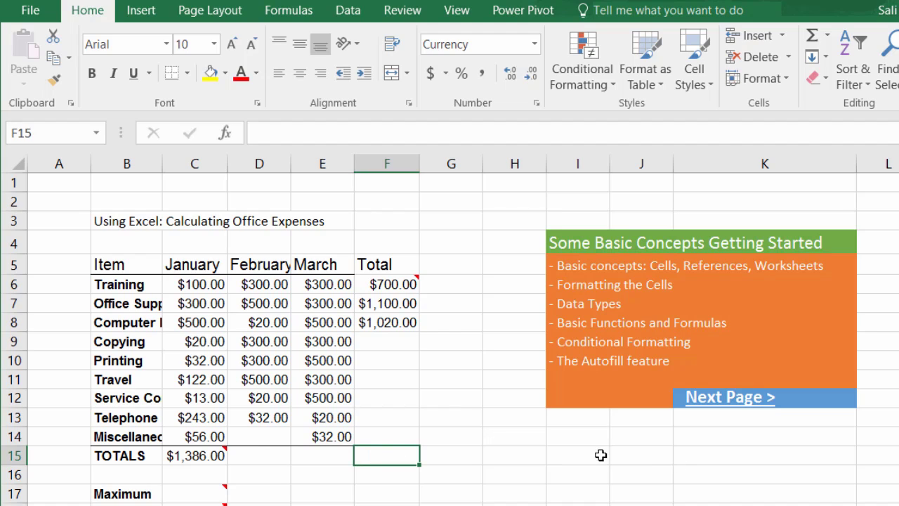
left_click(400, 344)
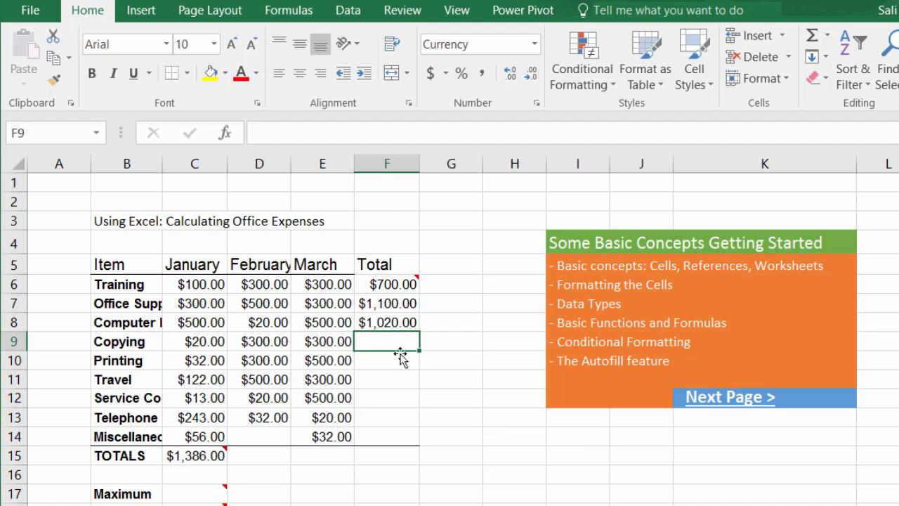
left_click(394, 361)
left_click(392, 380)
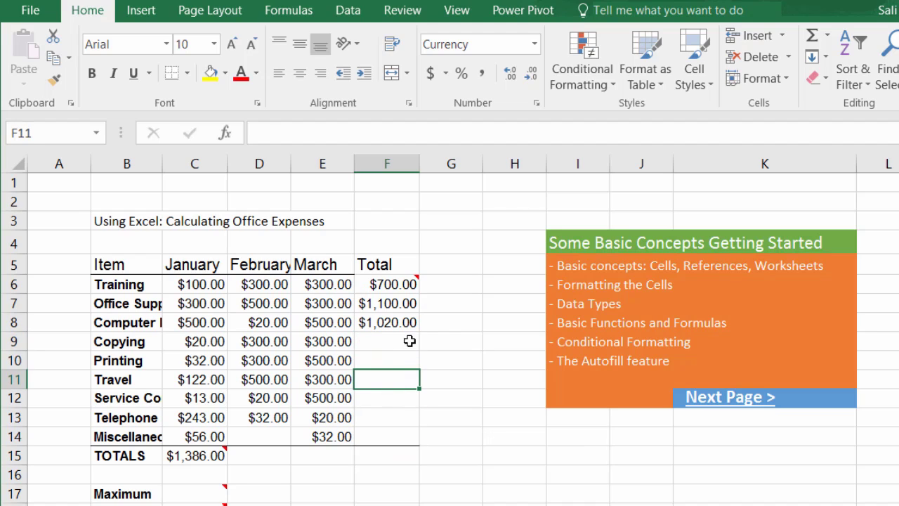
left_click(409, 341)
left_click(410, 320)
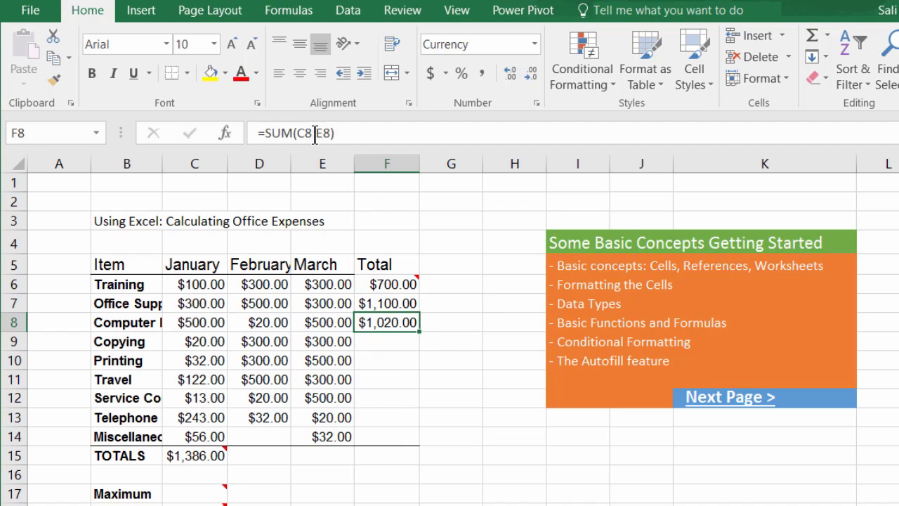
left_click(341, 133)
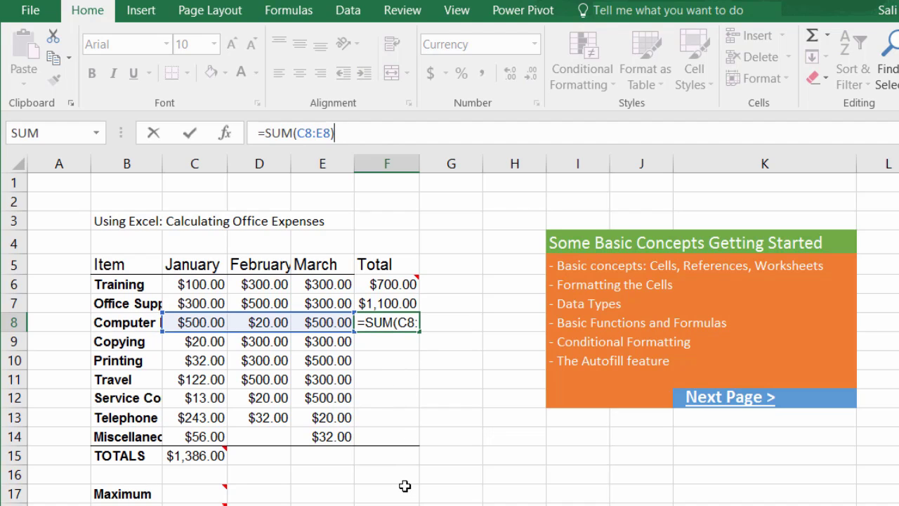
left_click(242, 457)
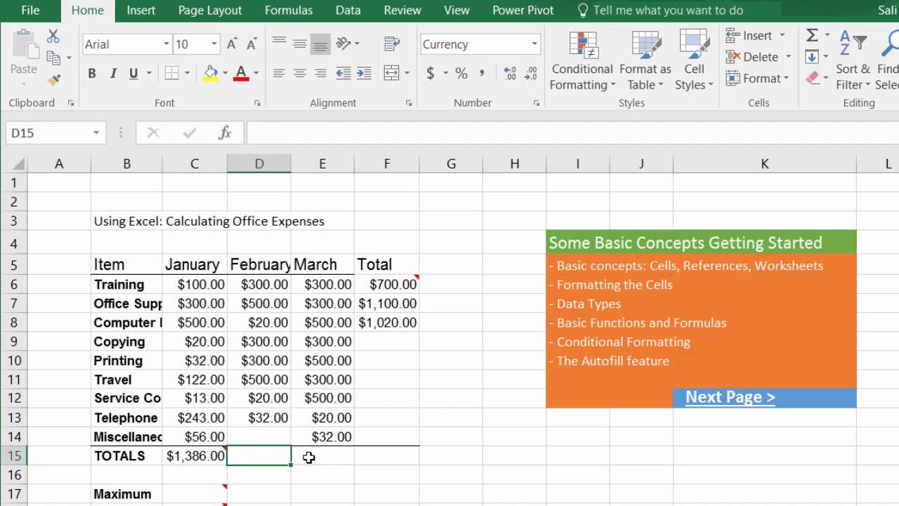
- Autofill the SUM formula from cell F8 down through F14 to total the remaining expense items
left_click(399, 323)
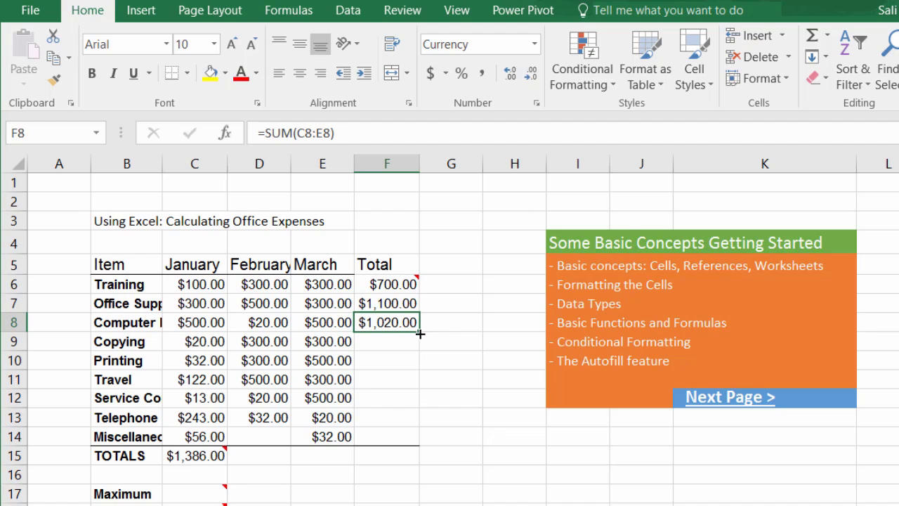
left_click_drag(420, 334, 426, 442)
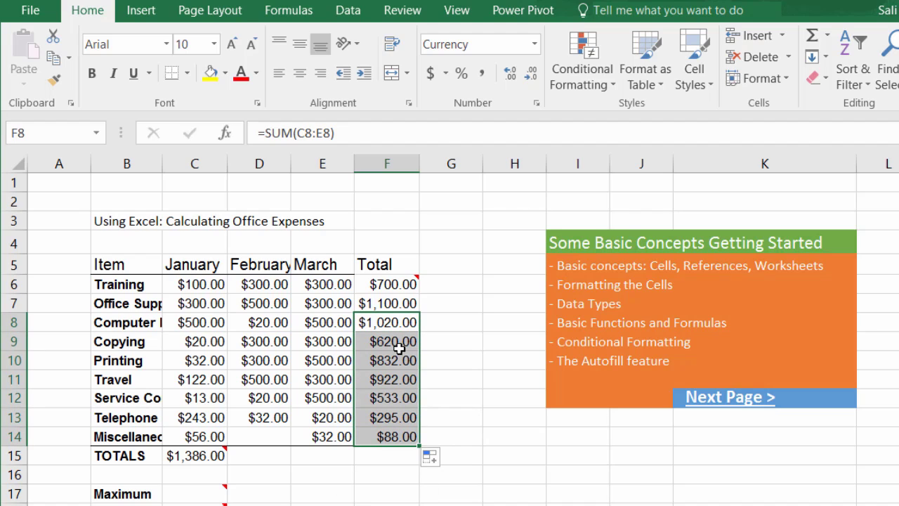
- Check the range references of the autofilled SUM formulas in the lower Total cells, down to F14
left_click(394, 360)
left_click(400, 439)
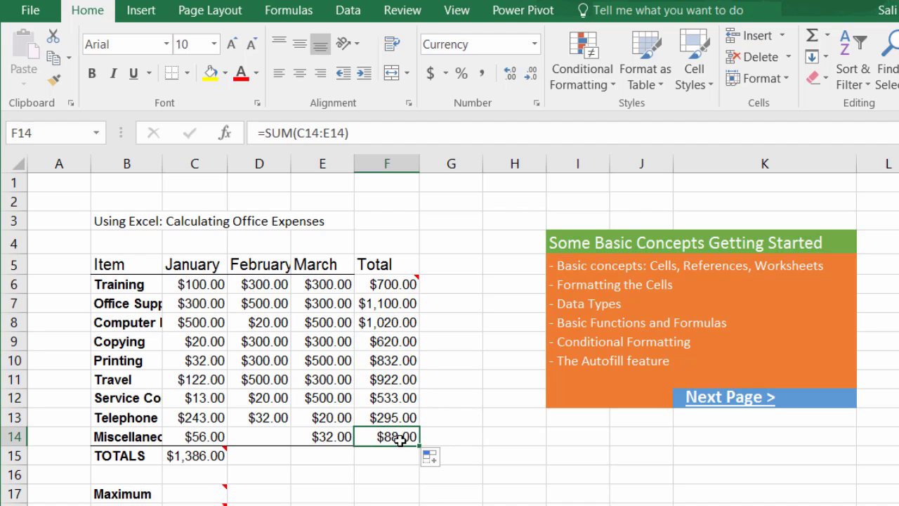
left_click(394, 417)
left_click(392, 398)
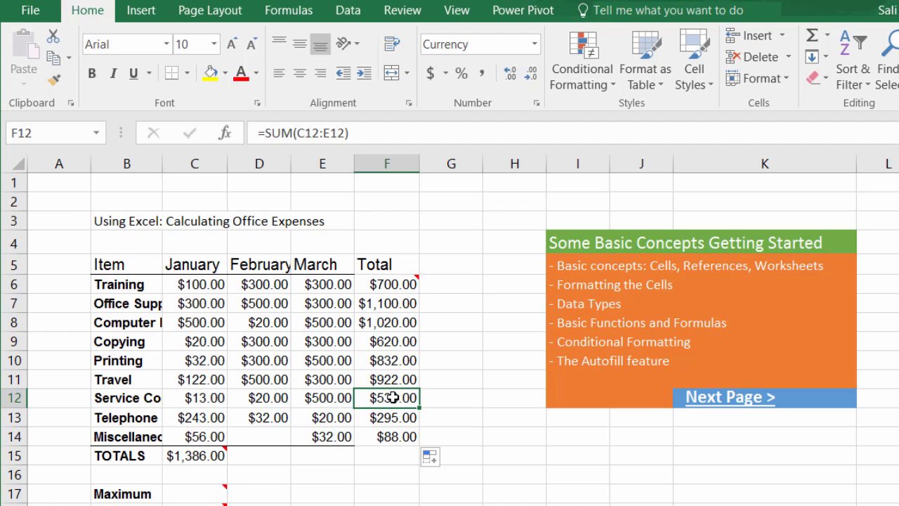
left_click(402, 435)
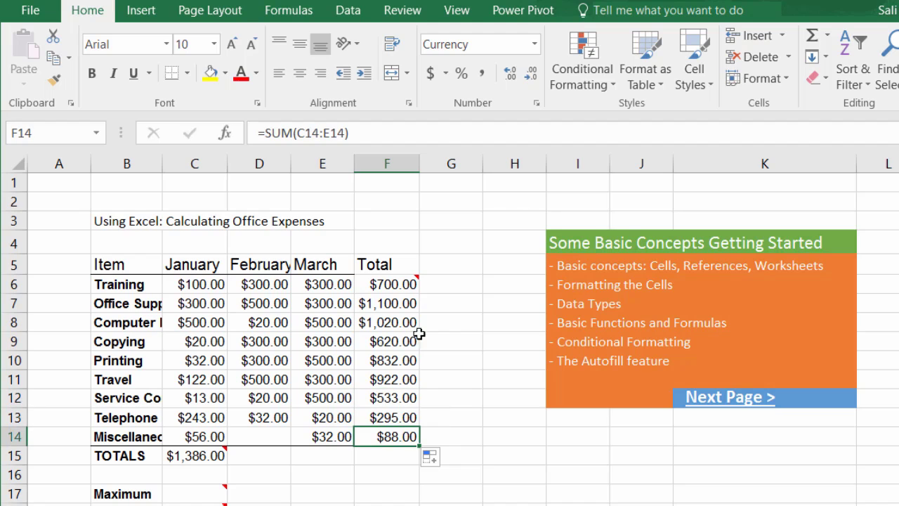
left_click(355, 134)
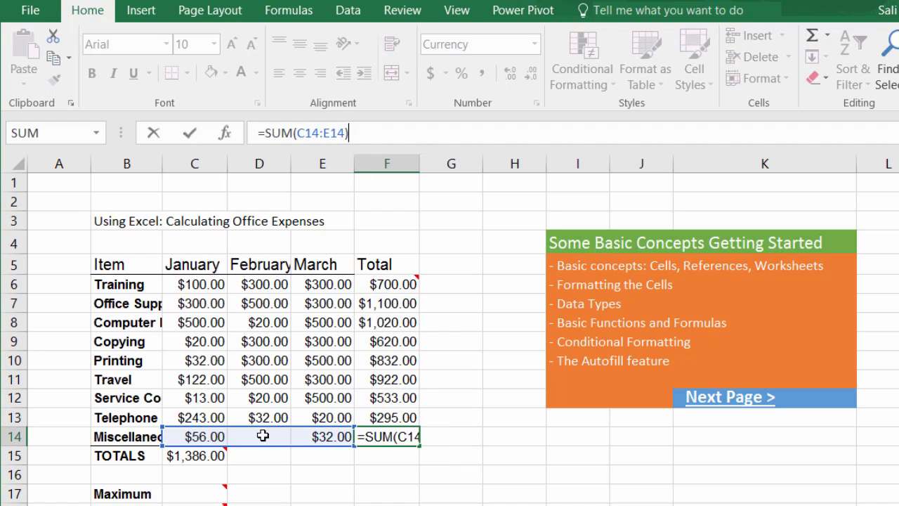
key("Return")
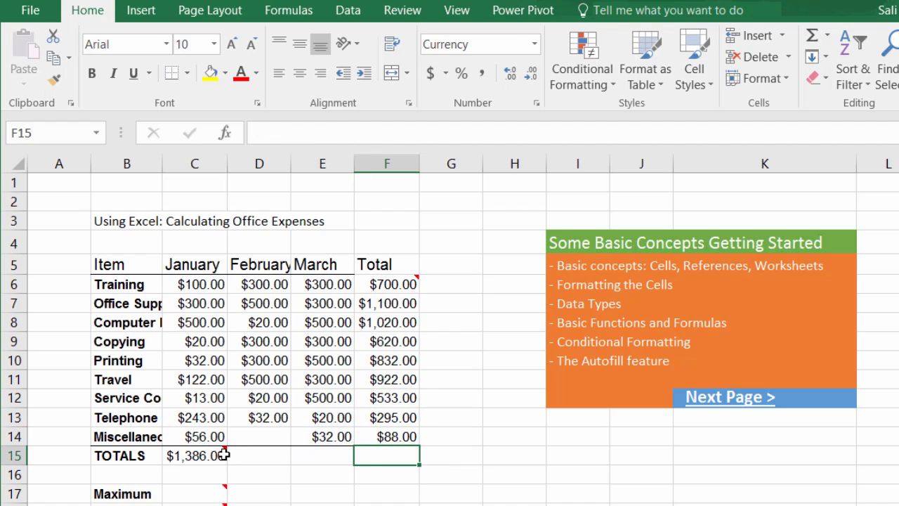
- Autofill the SUM formula from cell C15 across through F15 and check each copied formula's range reference
left_click(204, 455)
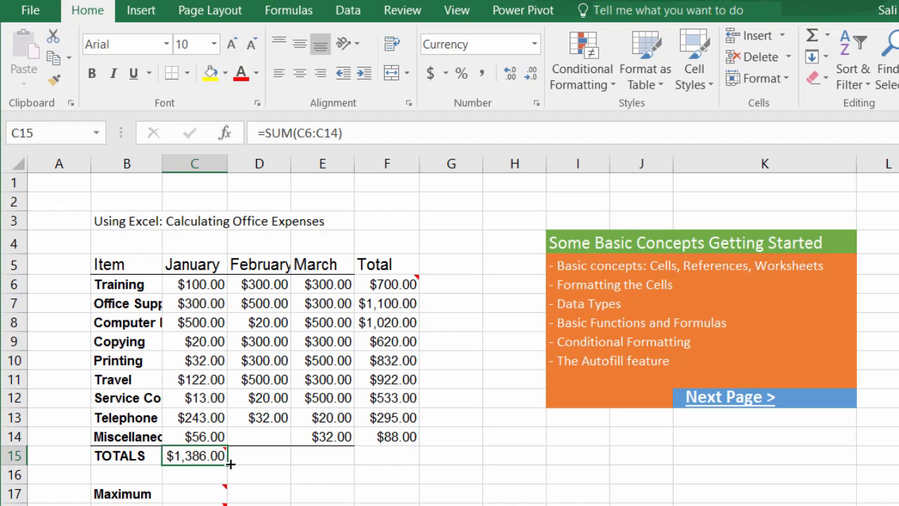
left_click_drag(236, 463, 401, 488)
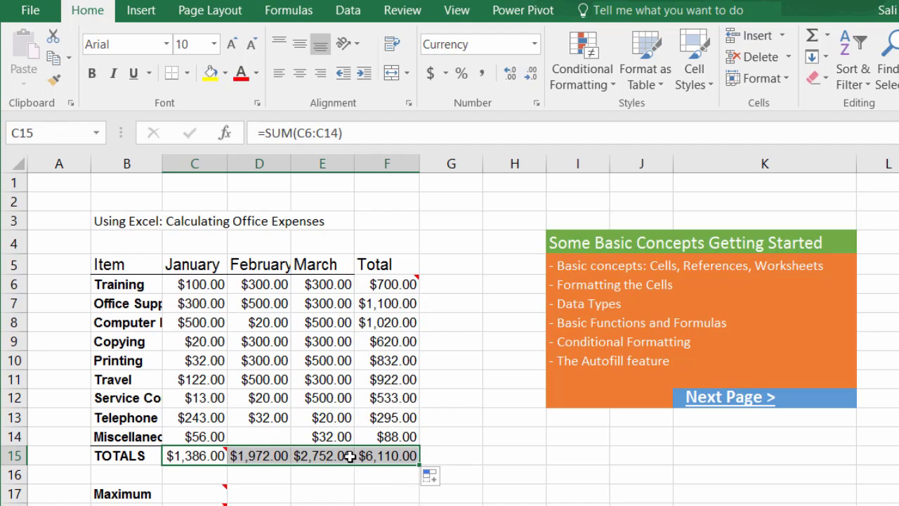
left_click(316, 456)
left_click(189, 456)
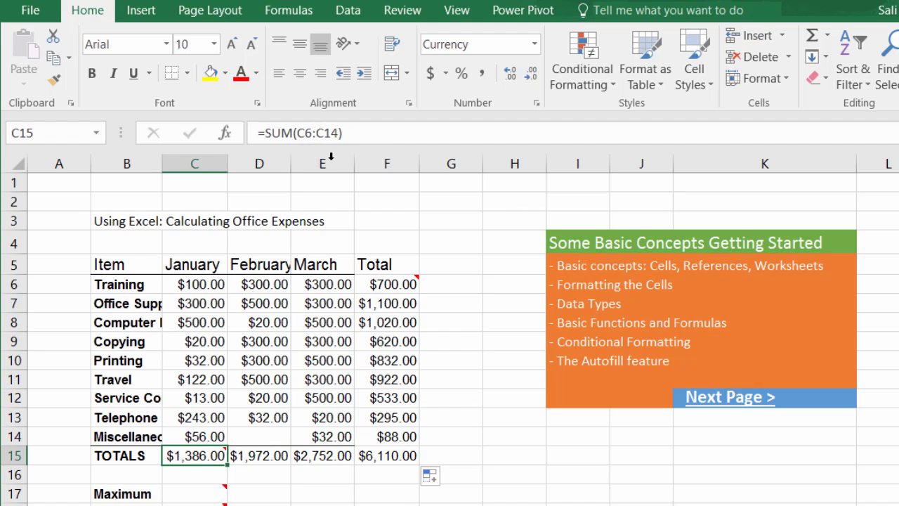
left_click(247, 456)
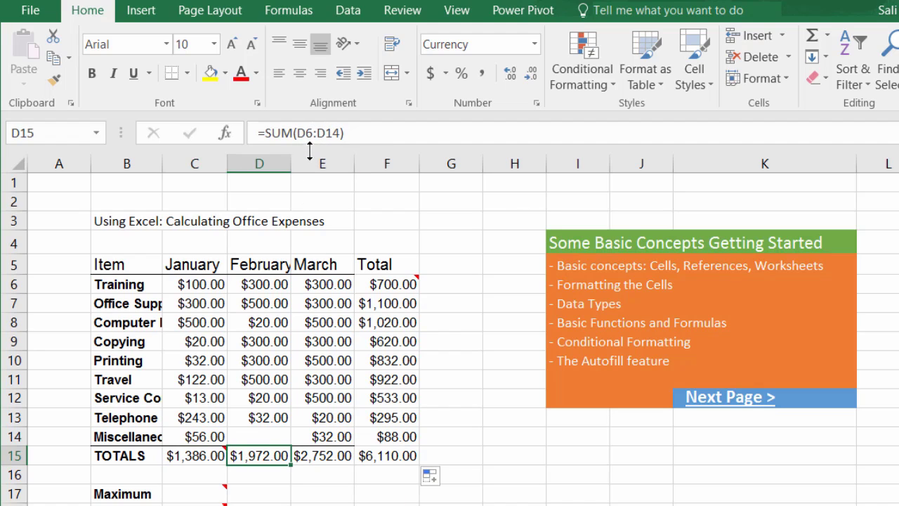
left_click(323, 451)
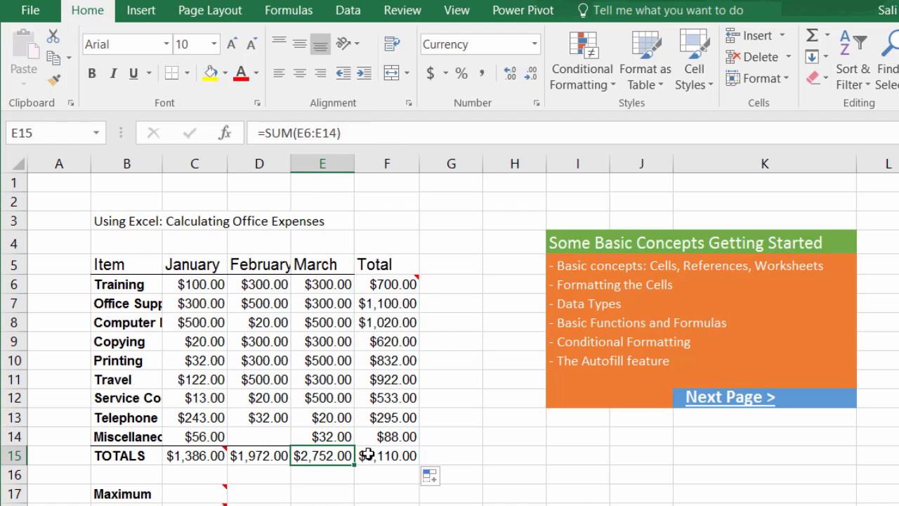
left_click(371, 456)
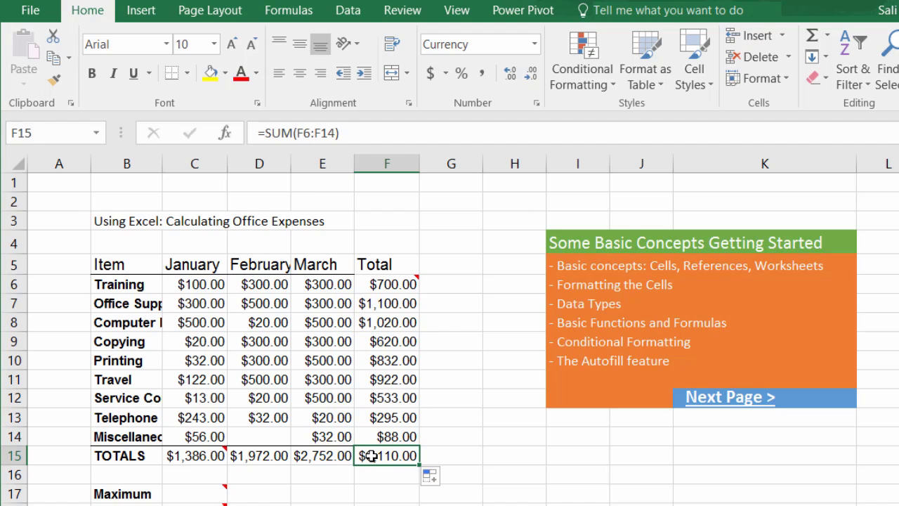
- Enter Monday in cell K14 and autofill the weekday names down through K20
left_click(584, 442)
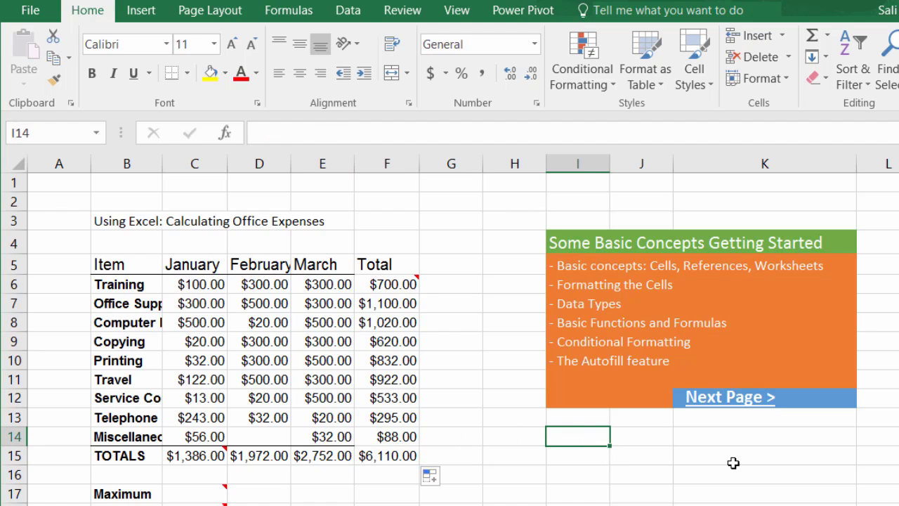
scroll(759, 469, "down", 2)
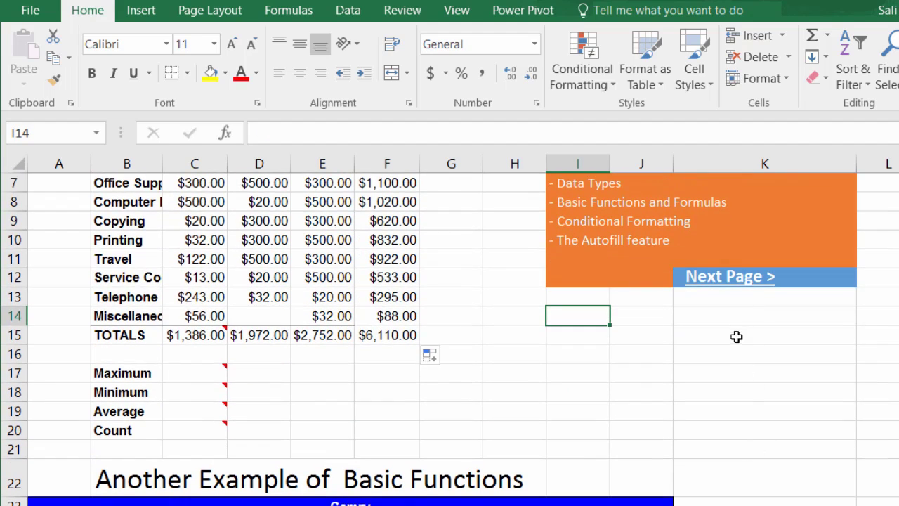
left_click(726, 316)
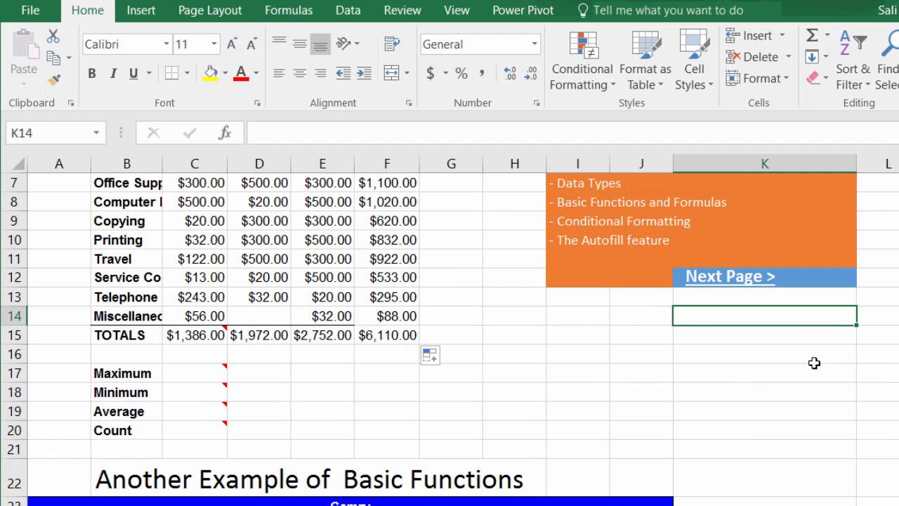
type("Monday")
key("Return")
key("Up")
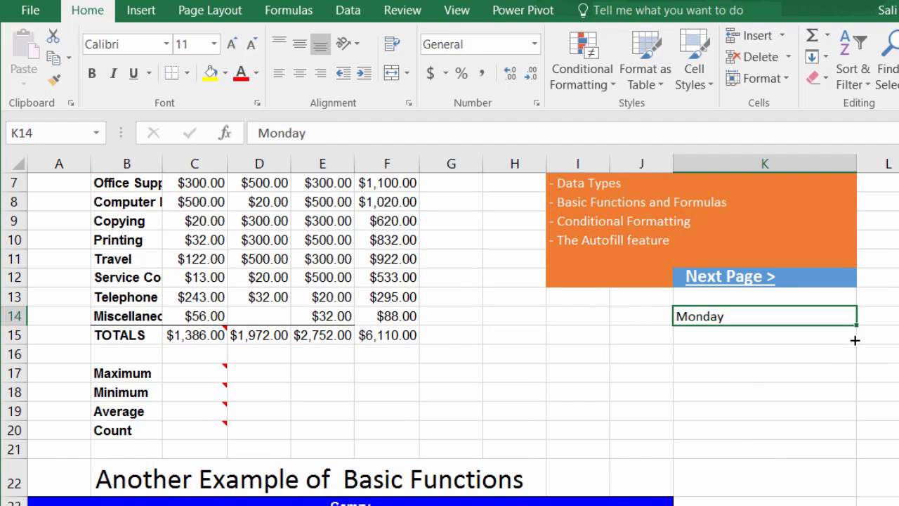
left_click_drag(855, 340, 860, 439)
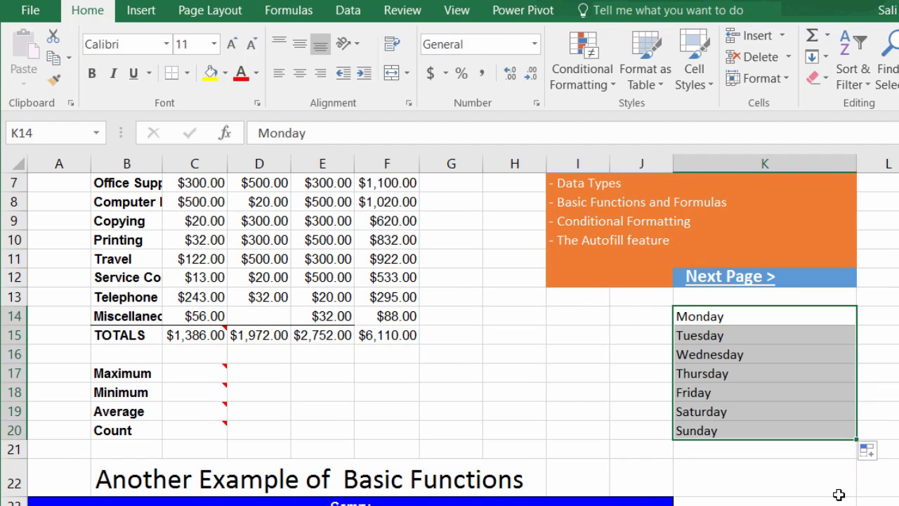
- Enter January in cell L14 and autofill the month names down through September in L22
left_click(874, 316)
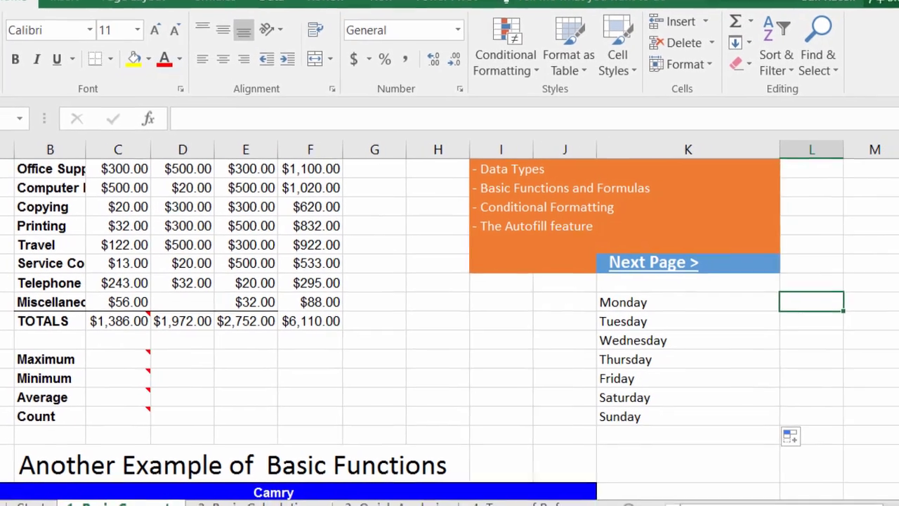
type("M")
key("BackSpace")
type("Janu")
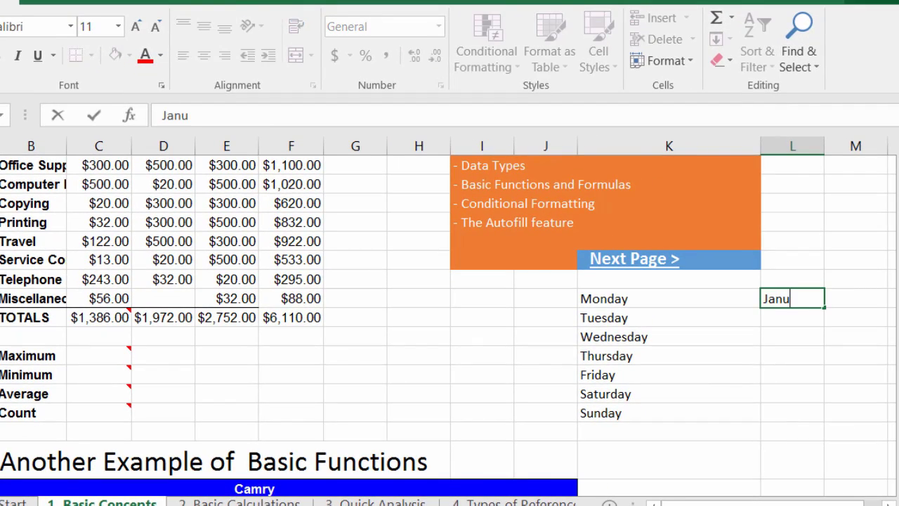
type("ary")
key("ctrl+Return")
left_click_drag(825, 305, 826, 472)
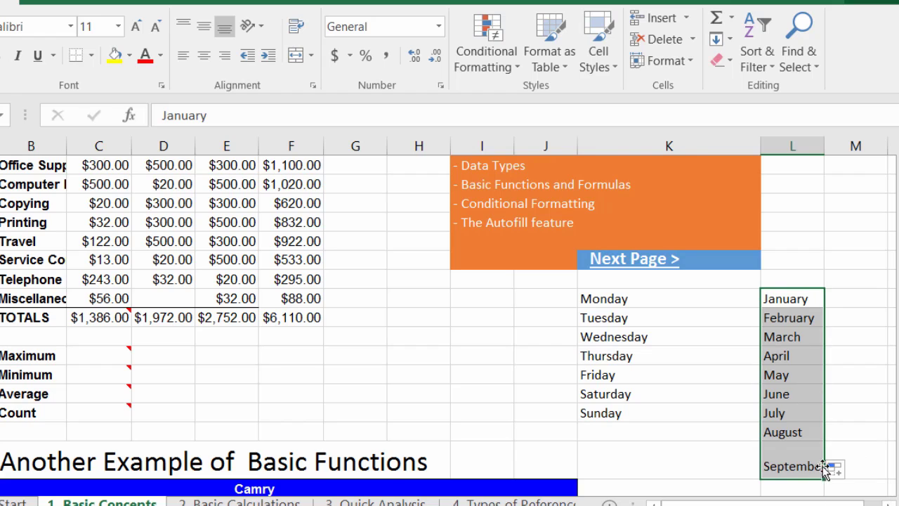
- Delete the weekday and month lists from columns K and L
scroll(829, 390, "down", 2)
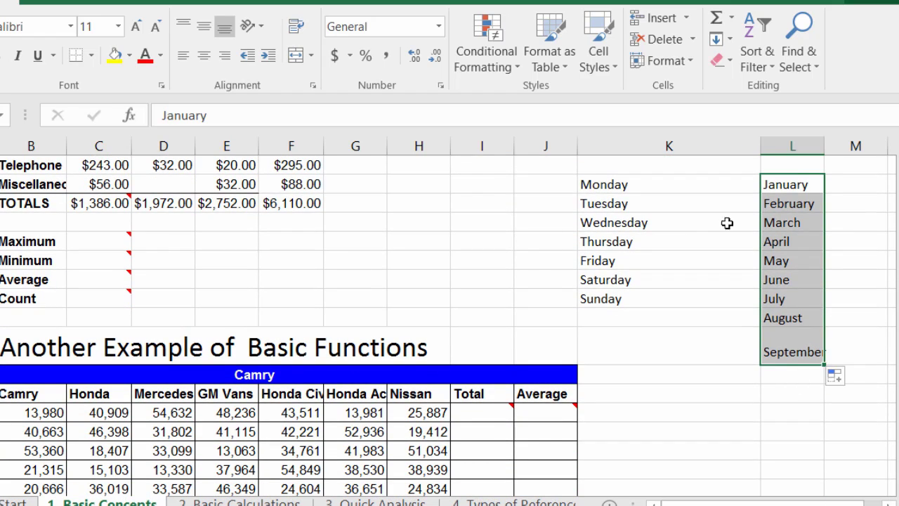
left_click(713, 203)
left_click_drag(666, 180, 830, 326)
key("Delete")
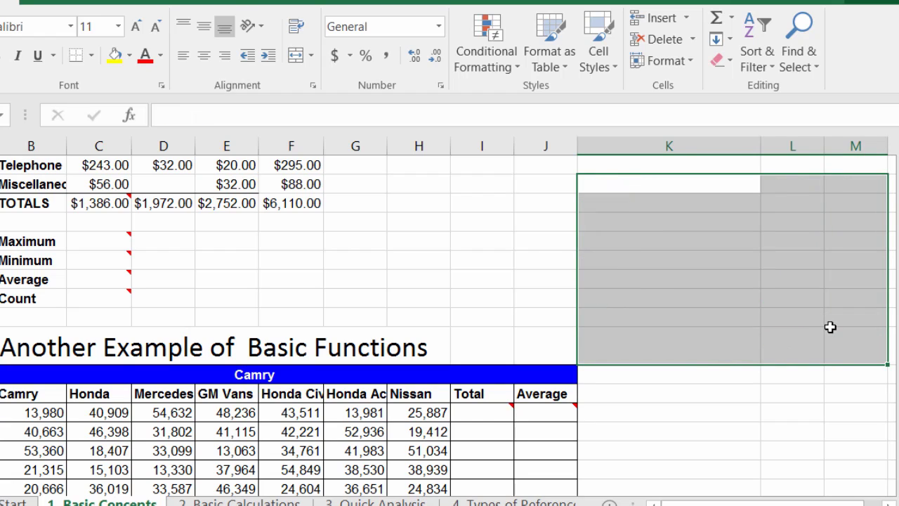
- Enter 1 in cell K14, autofill it down through K18, and change the fill option to Fill Series
left_click(737, 184)
type("1")
key("Return")
left_click(736, 184)
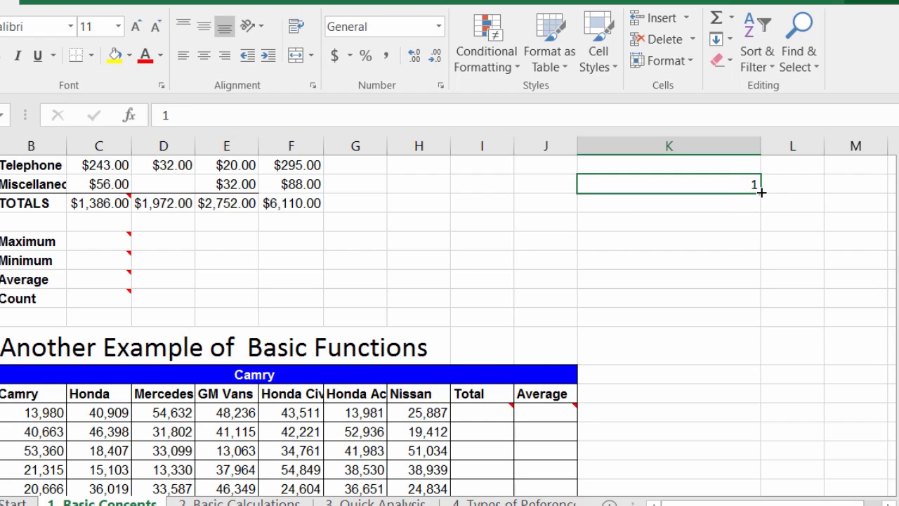
left_click_drag(762, 193, 766, 265)
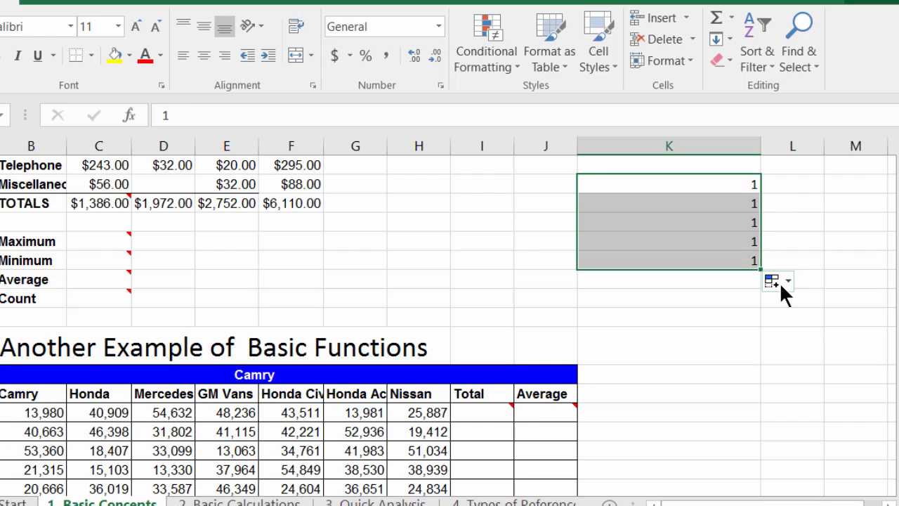
left_click(788, 281)
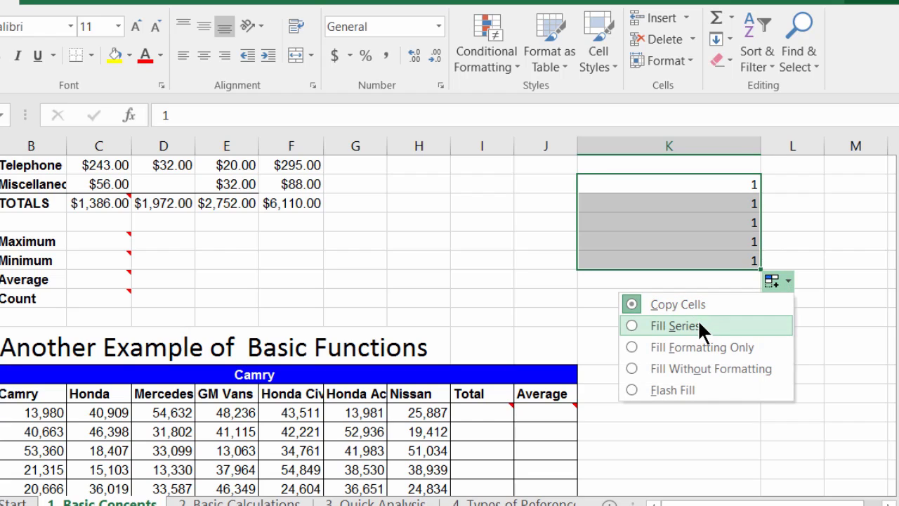
left_click(707, 325)
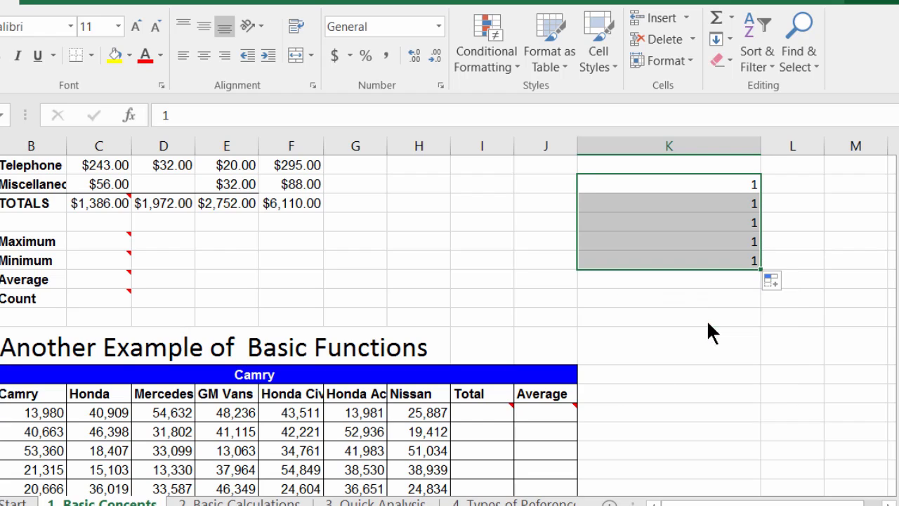
- Go through the filled cells K14:K18 to check the number sequence
left_click(686, 283)
key("Up")
key("Up")
key("Up")
key("Up")
key("Up")
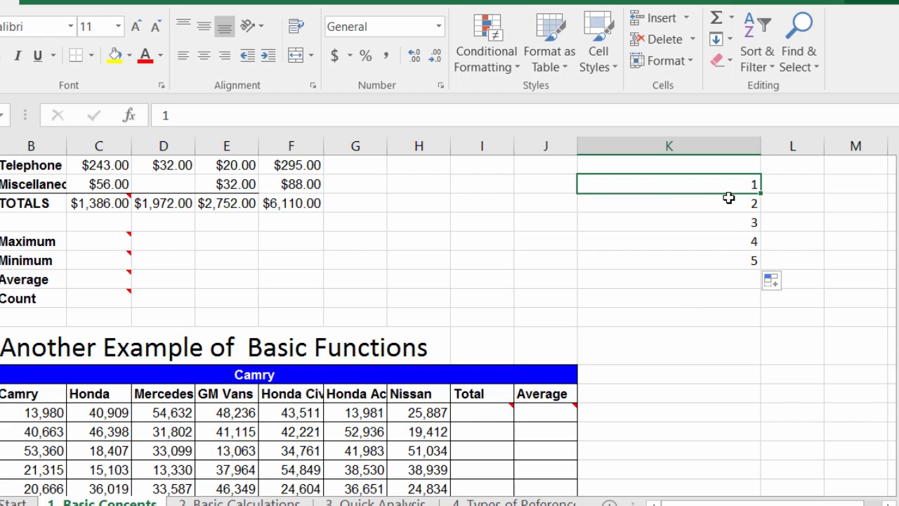
left_click(731, 238)
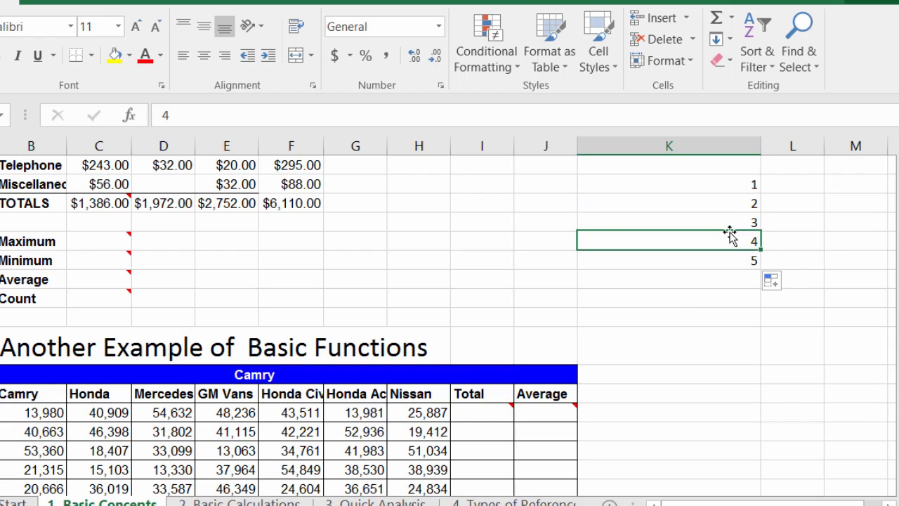
- Clear the number series from cells K14:K18
left_click_drag(735, 184, 741, 259)
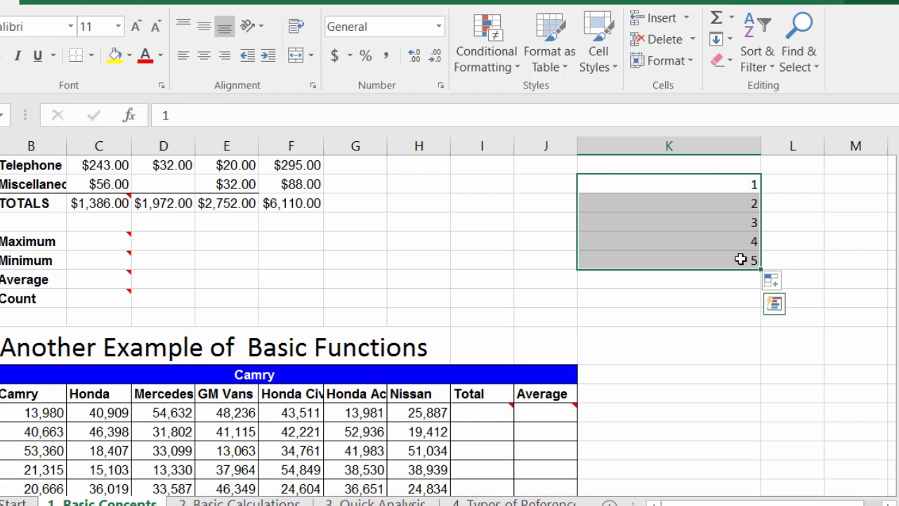
key("BackSpace")
left_click(746, 260)
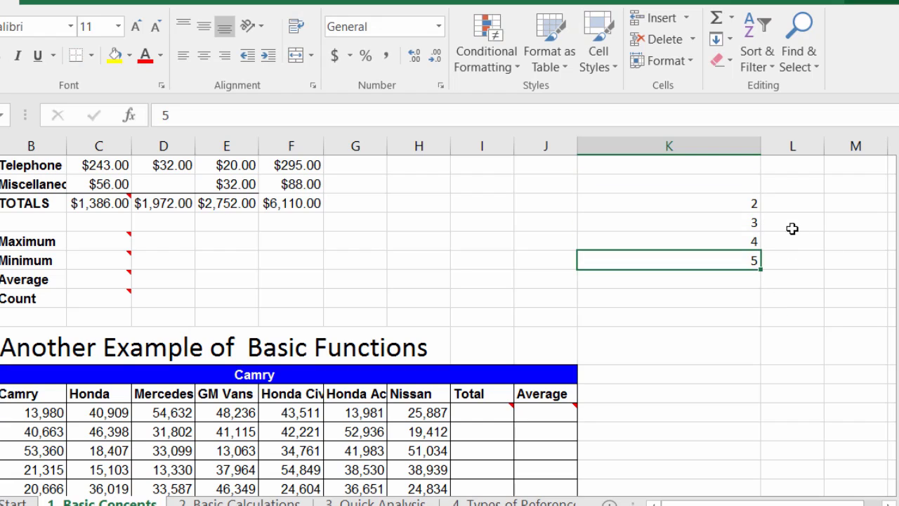
left_click(793, 229)
left_click(732, 190)
left_click_drag(728, 201, 730, 260)
key("BackSpace")
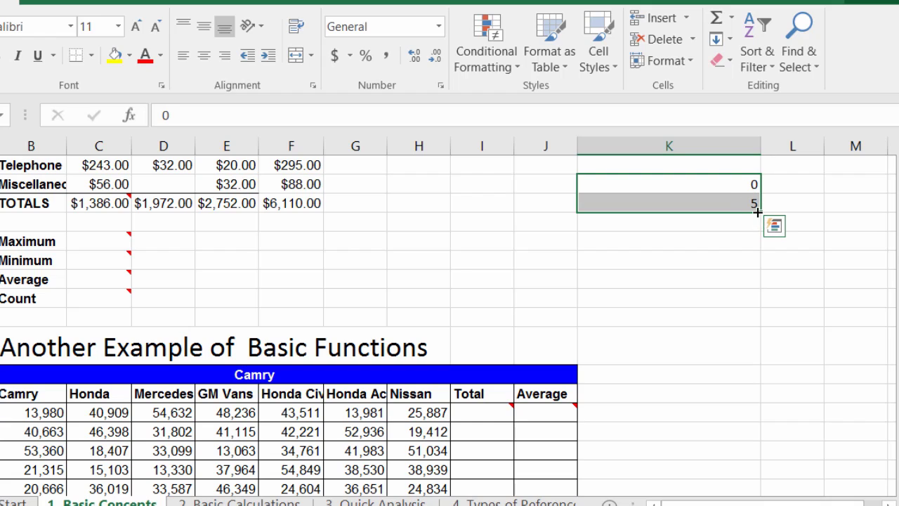
- Autofill the pattern of 0 and 5 in cells K14:K15 down through K21 as a series in steps of five
left_click_drag(761, 212, 761, 320)
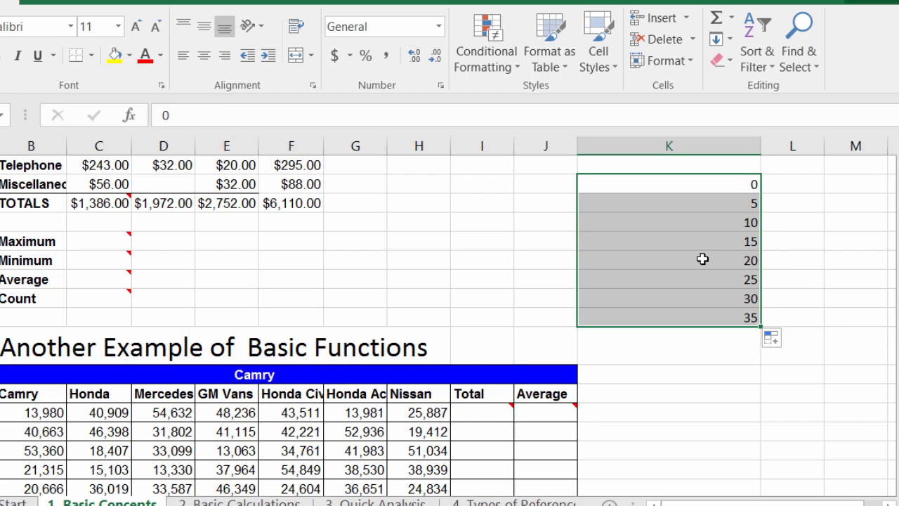
left_click(638, 245)
left_click(632, 221)
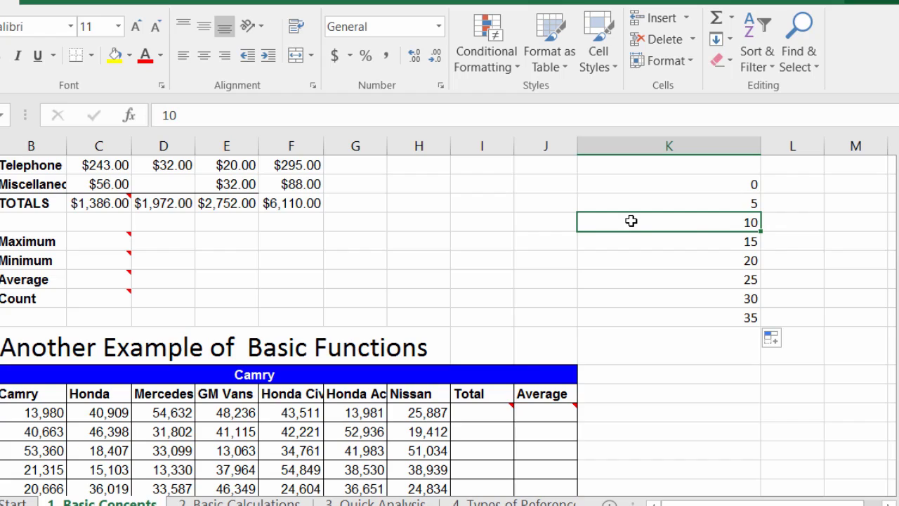
scroll(655, 221, "up", 2)
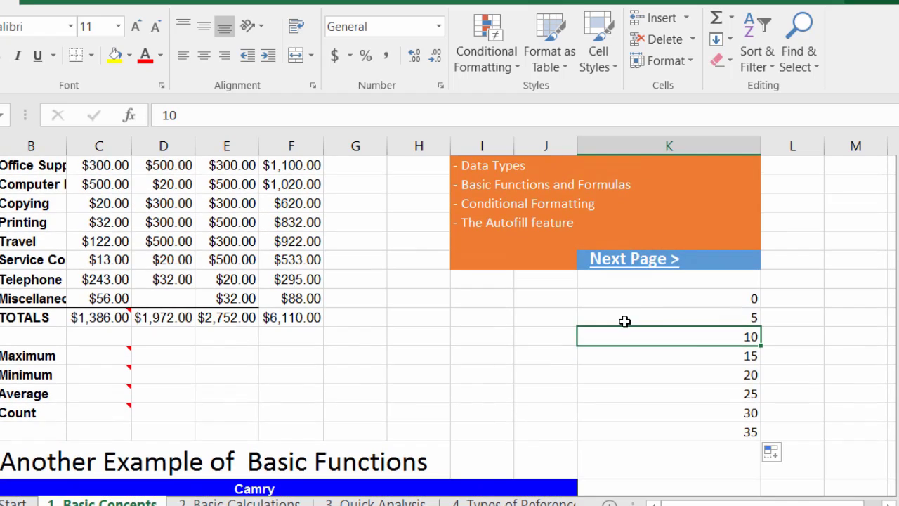
left_click(649, 317)
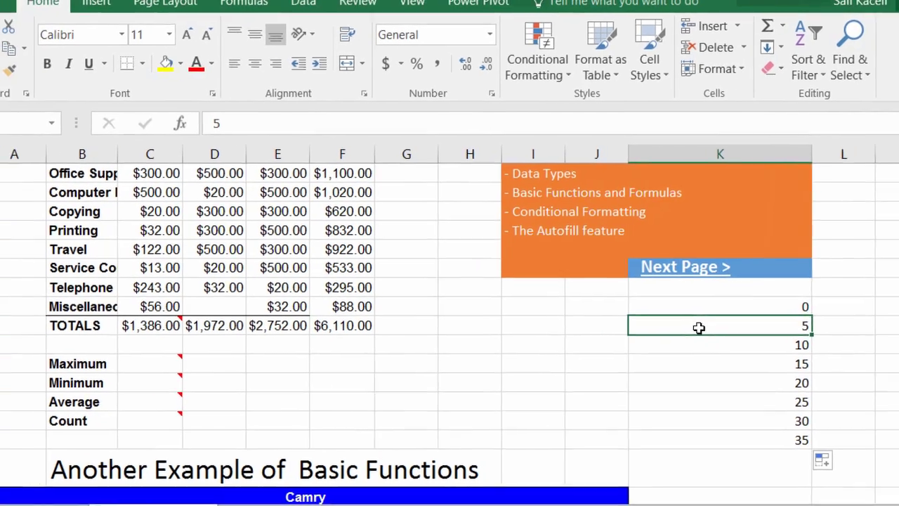
left_click(214, 363)
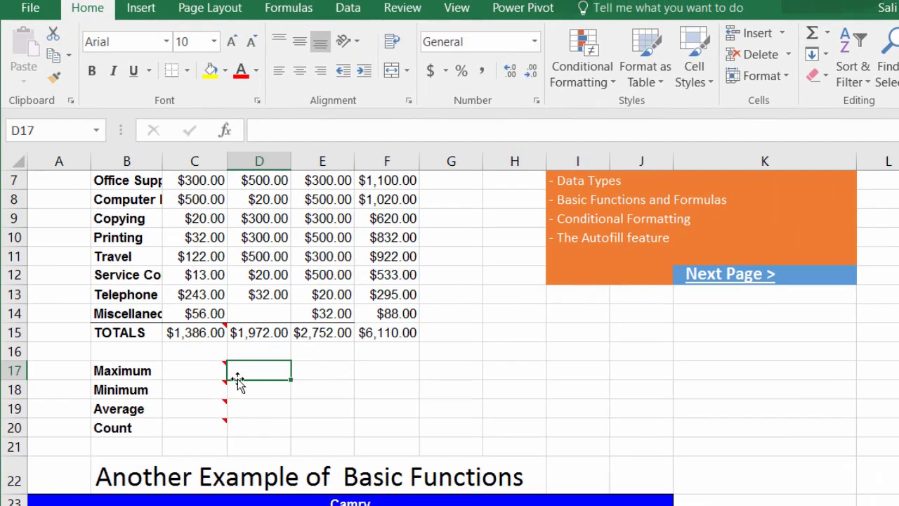
- Start inserting a function in the January Maximum cell C17 and search the function library for max
mouse_move(156, 366)
left_click(198, 373)
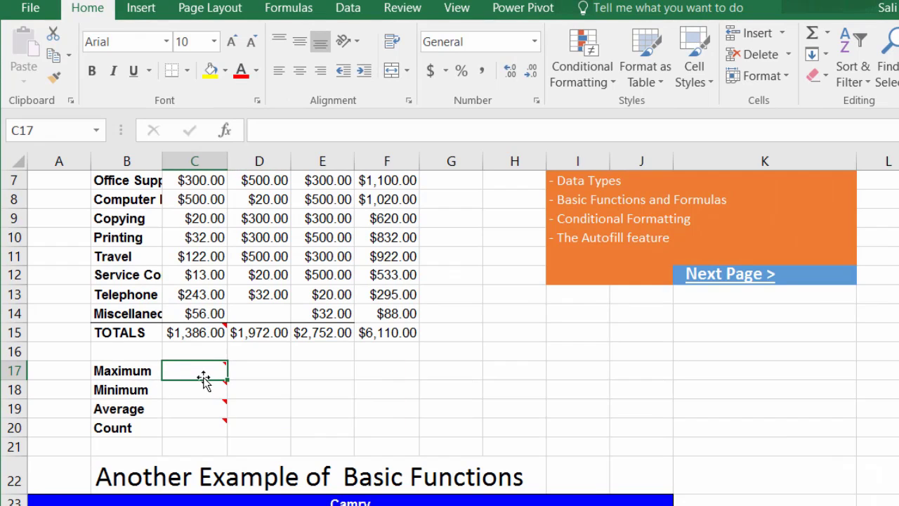
scroll(204, 376, "up", 2)
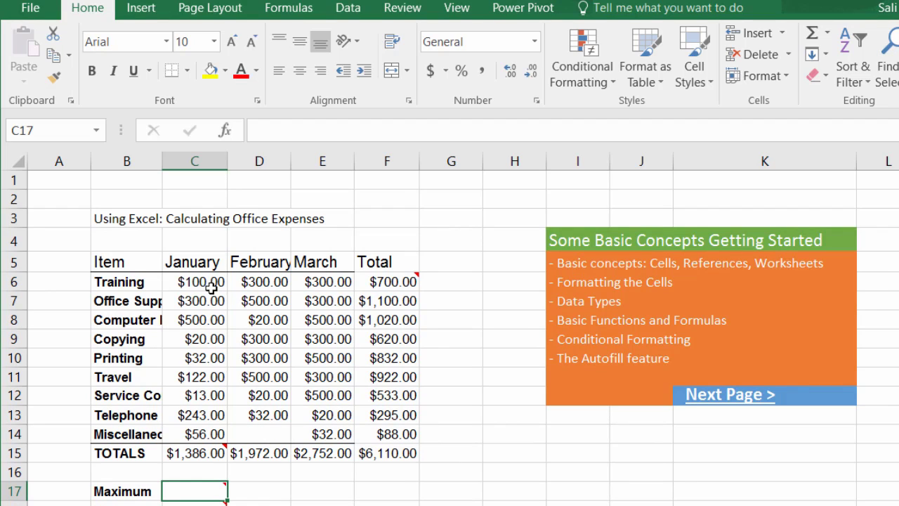
mouse_move(187, 486)
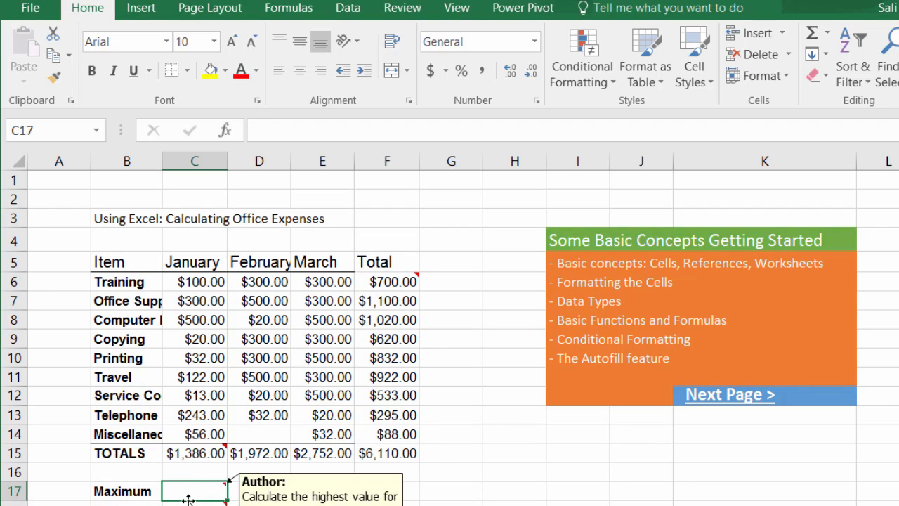
scroll(231, 492, "down", 2)
left_click(290, 9)
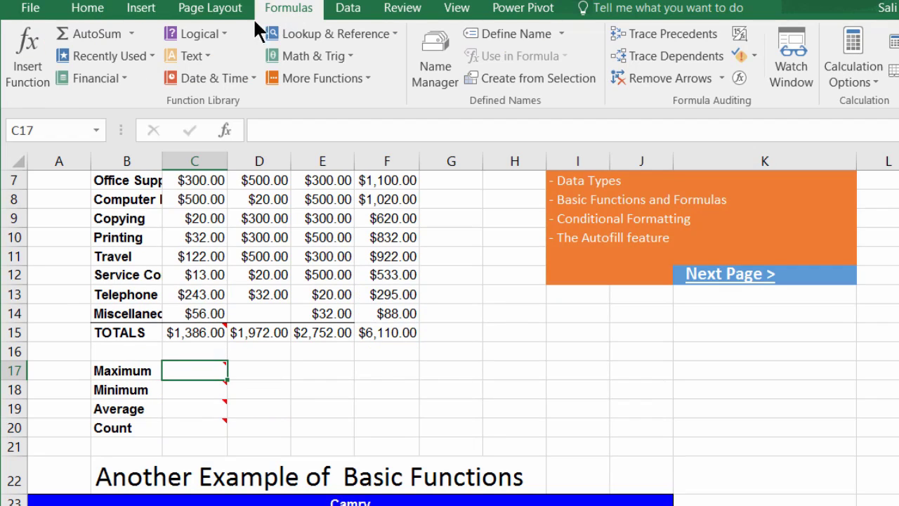
left_click(40, 81)
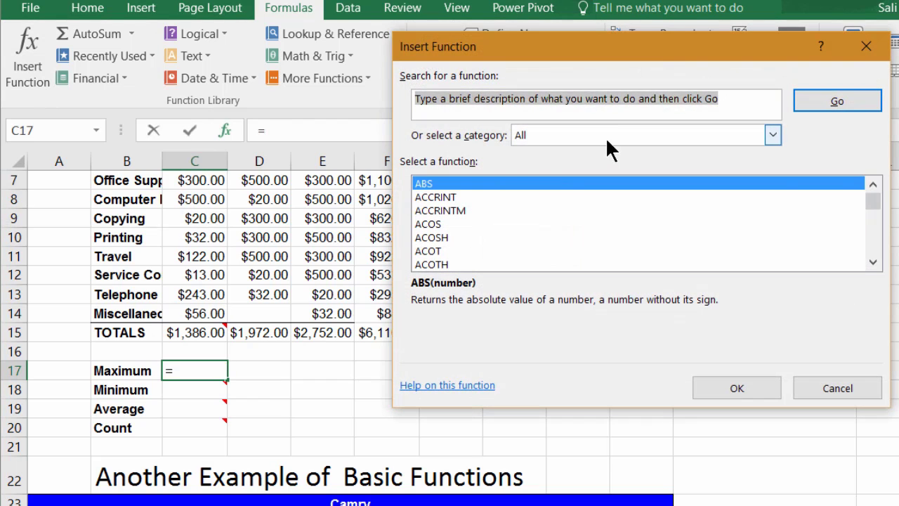
left_click_drag(874, 202, 887, 184)
type("max")
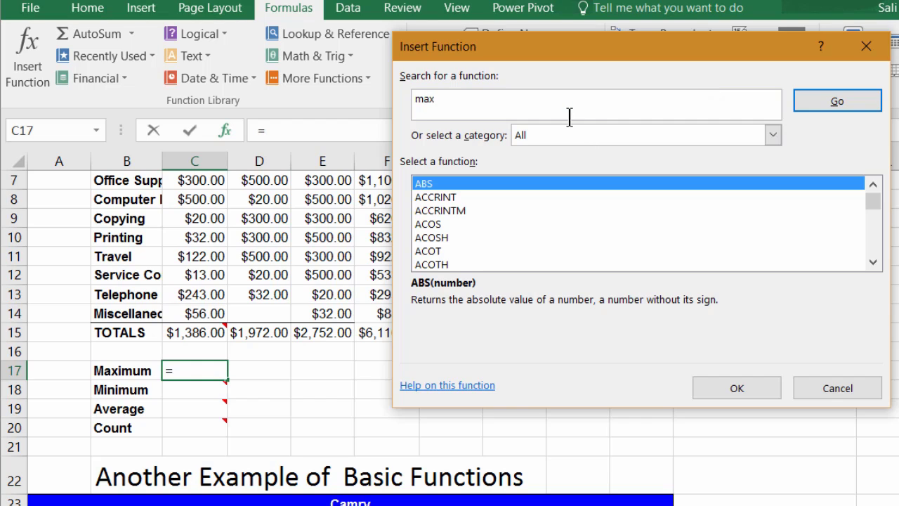
key("Return")
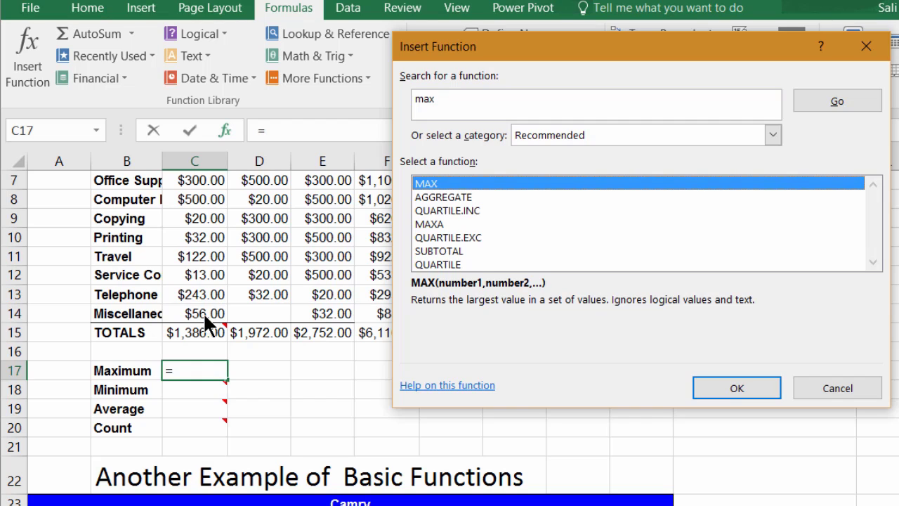
- Read the help article on the MAX function through its syntax and examples, and leave function insertion without inserting anything
left_click(444, 386)
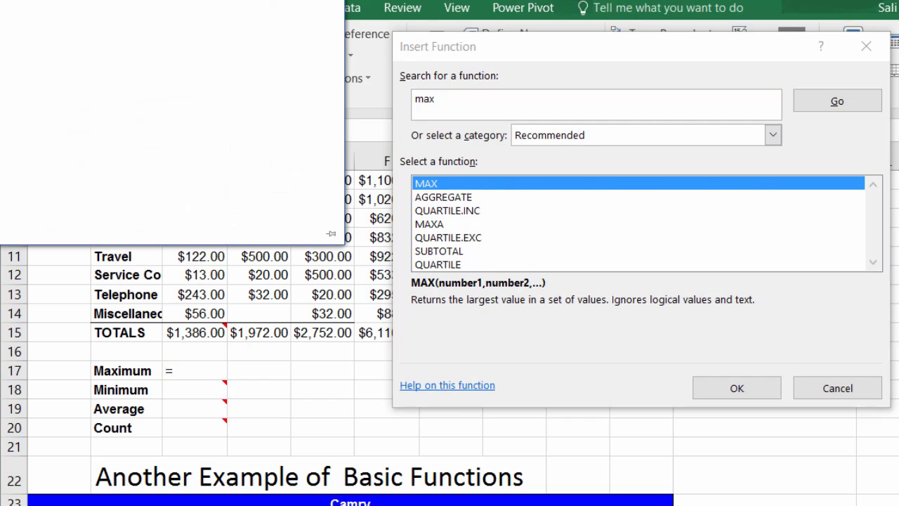
scroll(579, 326, "down", 2)
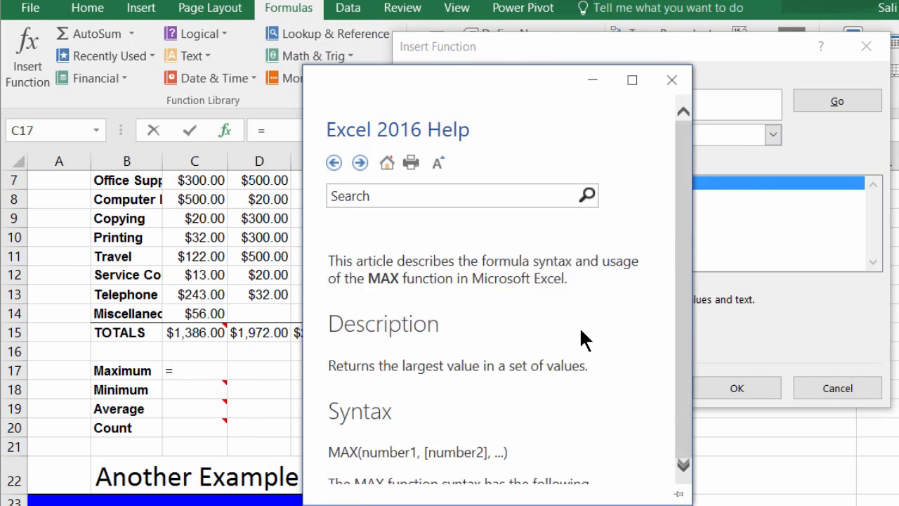
scroll(581, 331, "down", 10)
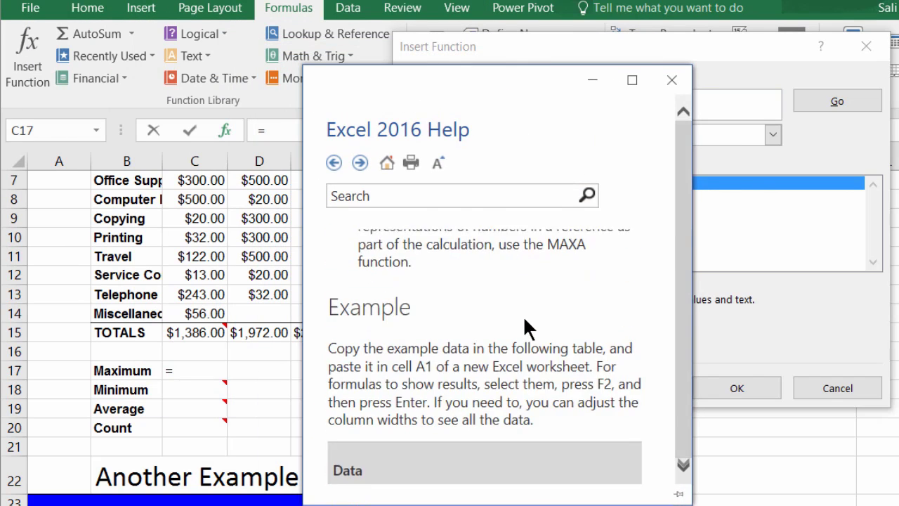
scroll(525, 320, "down", 10)
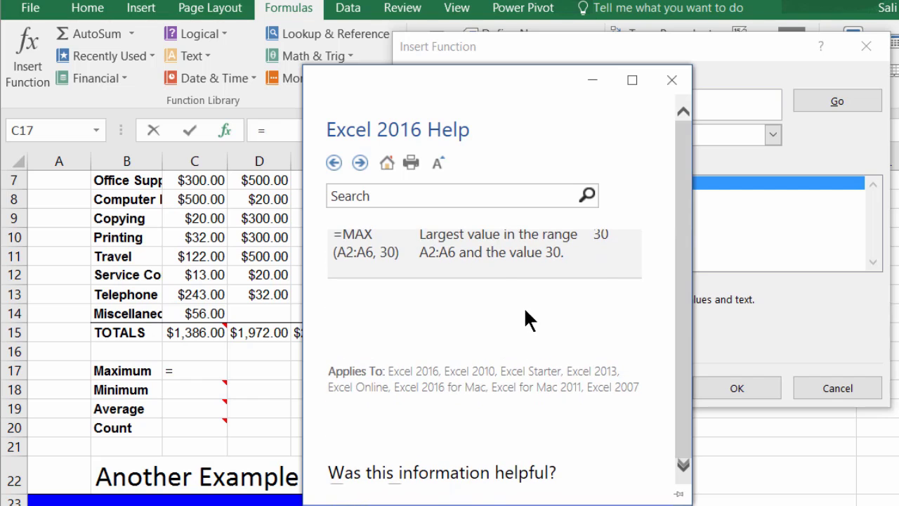
scroll(478, 367, "up", 3)
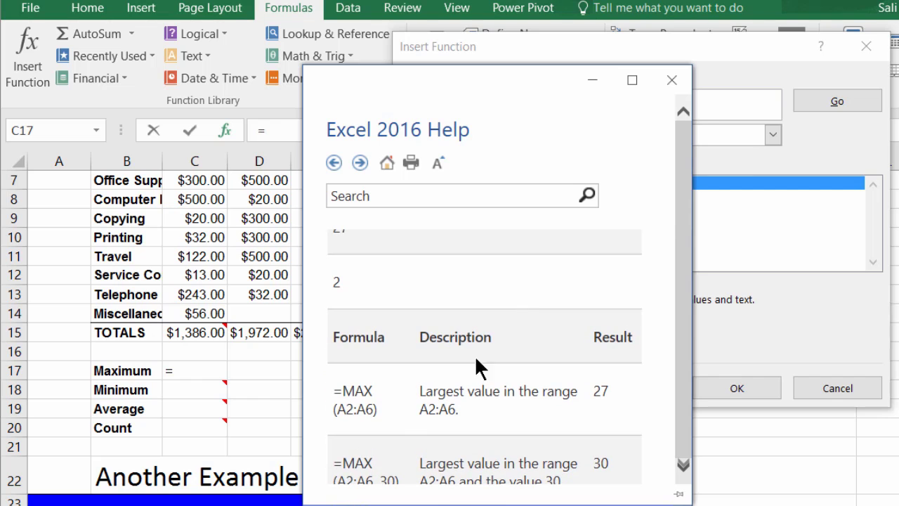
left_click(672, 79)
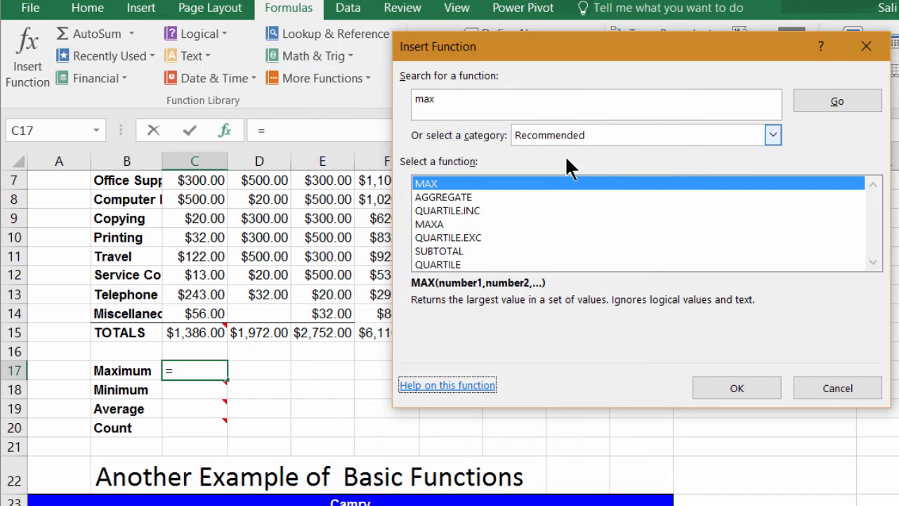
left_click(838, 391)
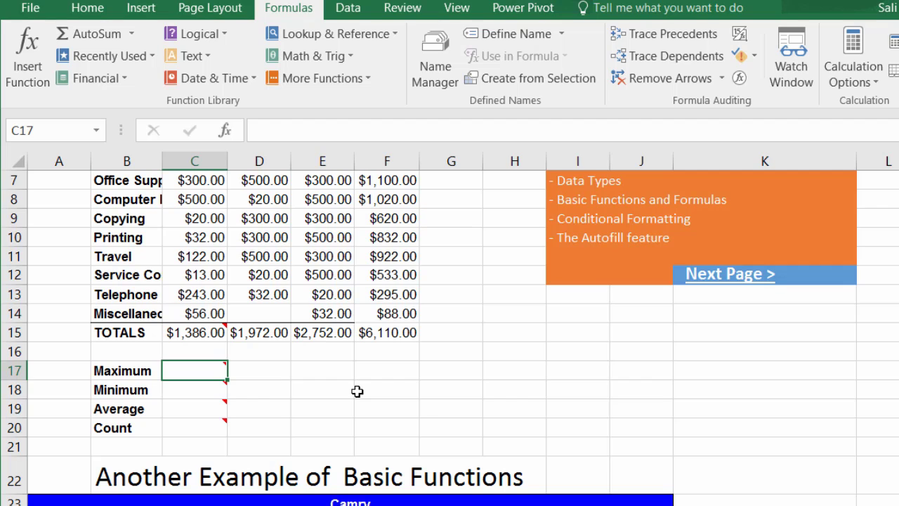
- Enter a MAX formula over the January expenses C6:C14 in cell C17
type("=m")
double_click(260, 380)
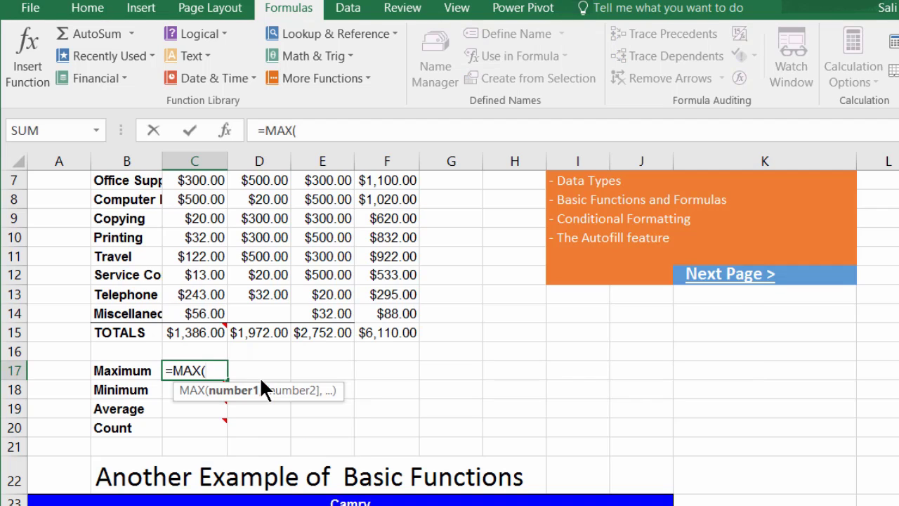
scroll(292, 233, "up", 2)
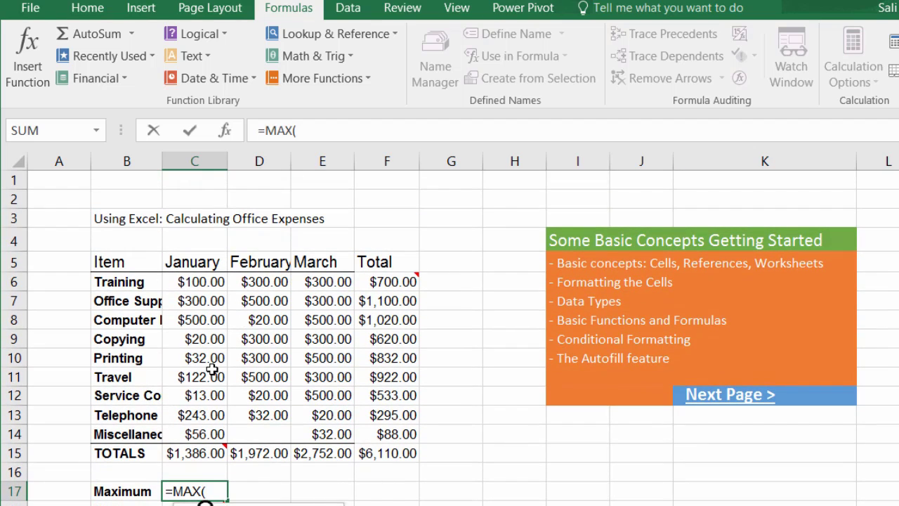
left_click_drag(208, 282, 215, 432)
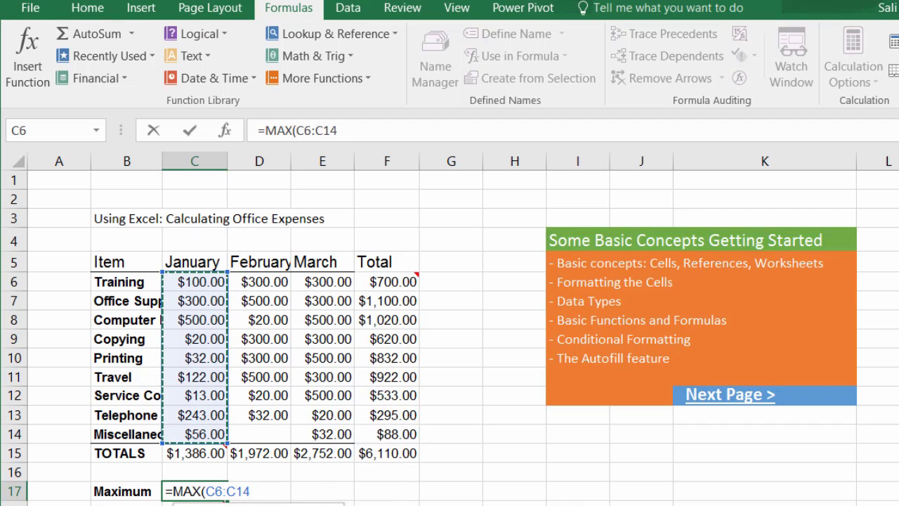
key("Return")
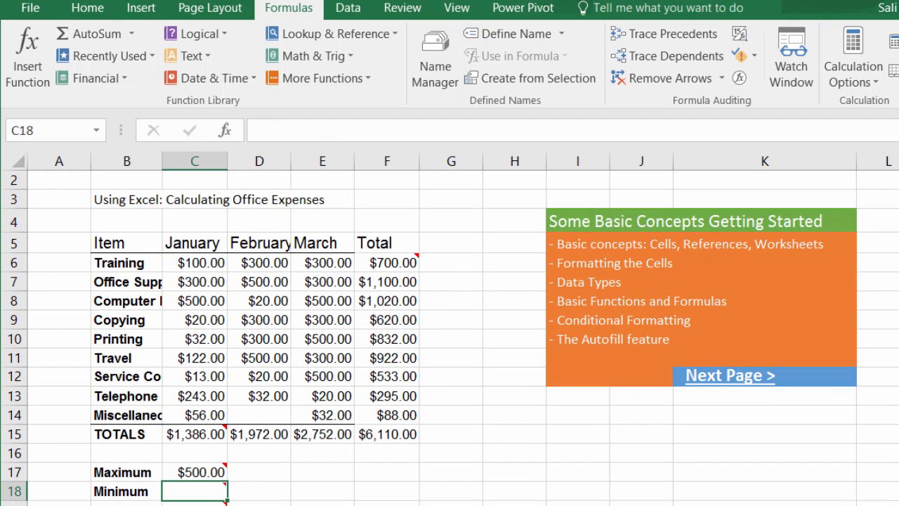
- Set the January office supplies expense in cell C7 to 678
left_click(203, 285)
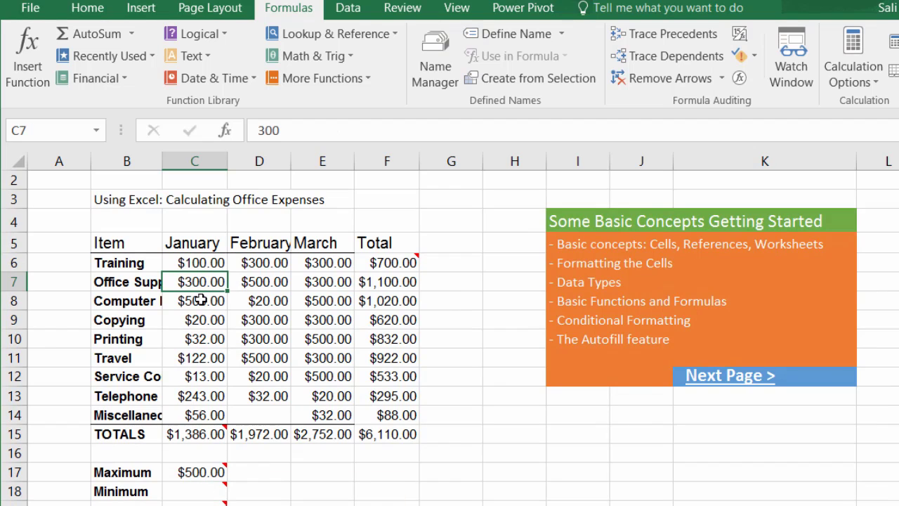
type("678")
key("Return")
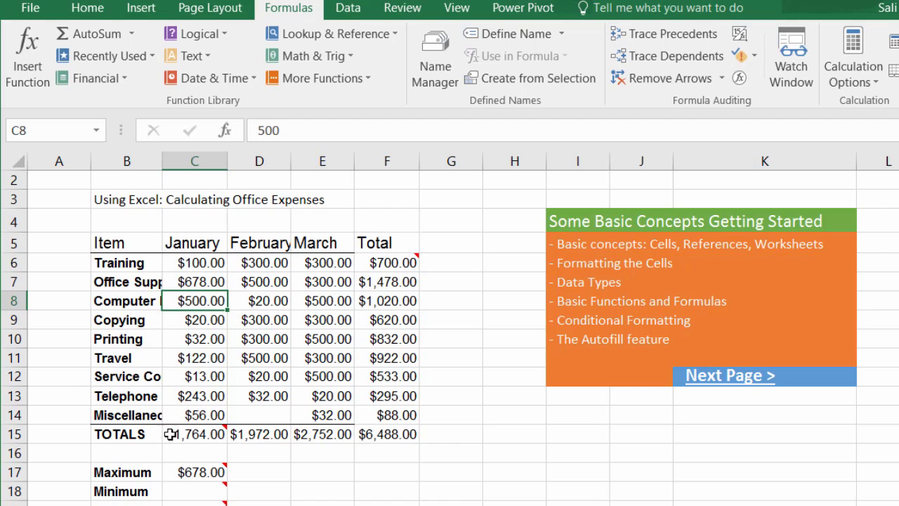
- Autofill the Maximum formula from C17 across February, March and Total through F17
scroll(456, 424, "down", 2)
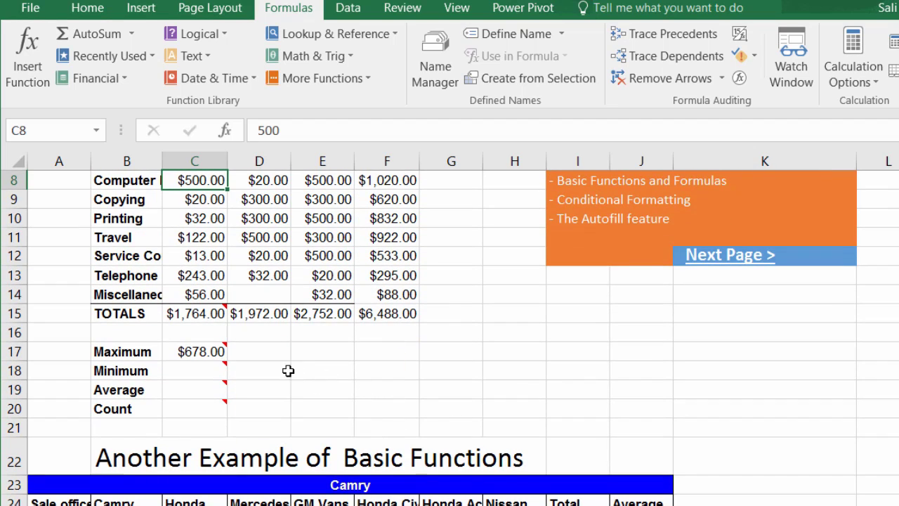
left_click(268, 357)
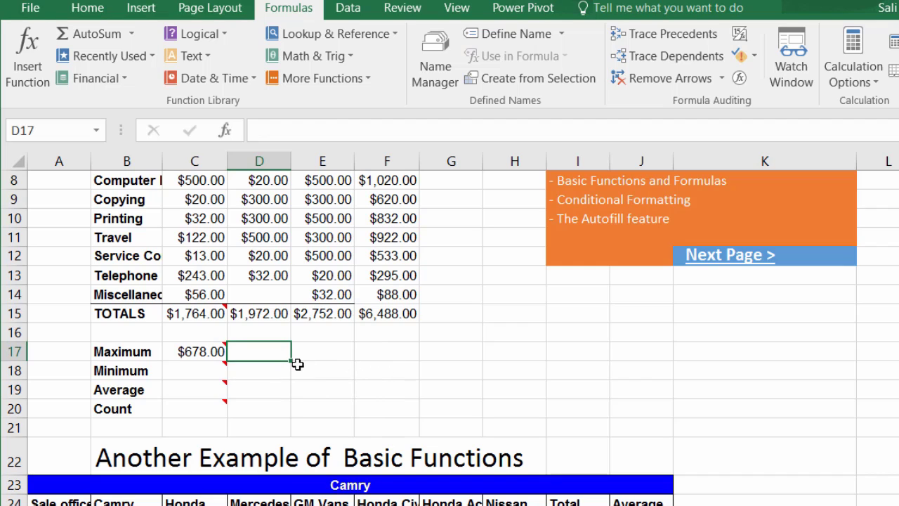
left_click(211, 353)
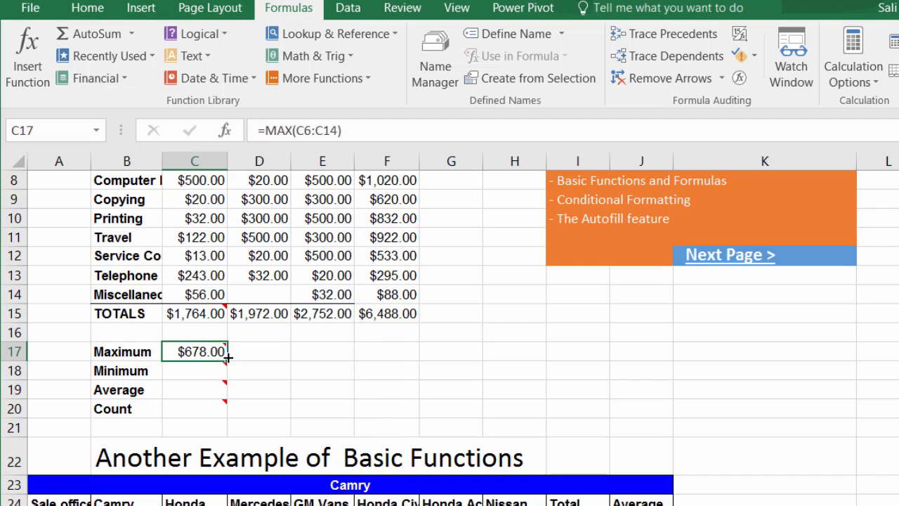
left_click_drag(233, 359, 404, 369)
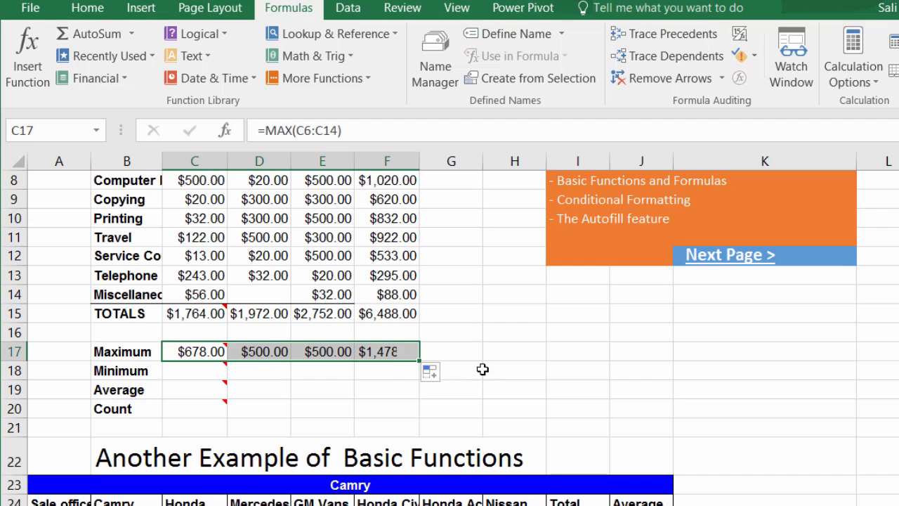
left_click(526, 355)
left_click(387, 350)
- Enter a MIN formula over the January expenses C6:C14 in the Minimum cell C18
left_click(215, 375)
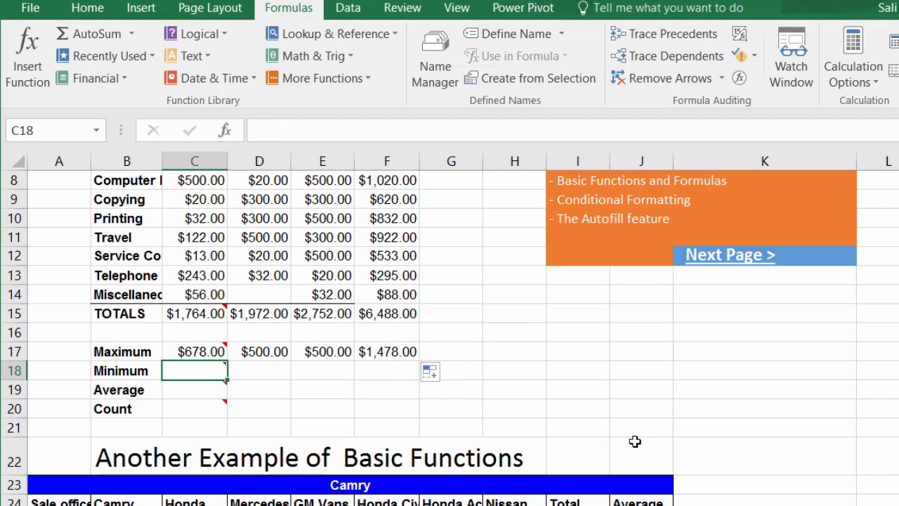
type("=min")
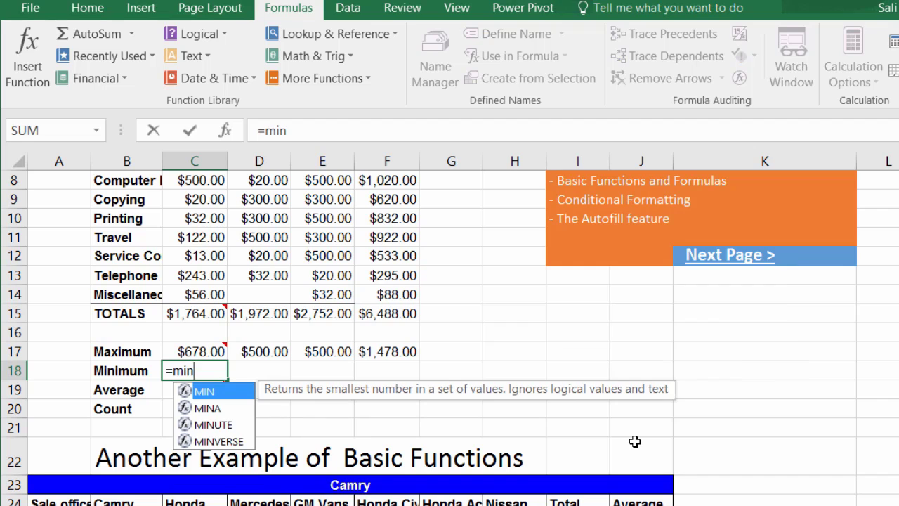
type("(")
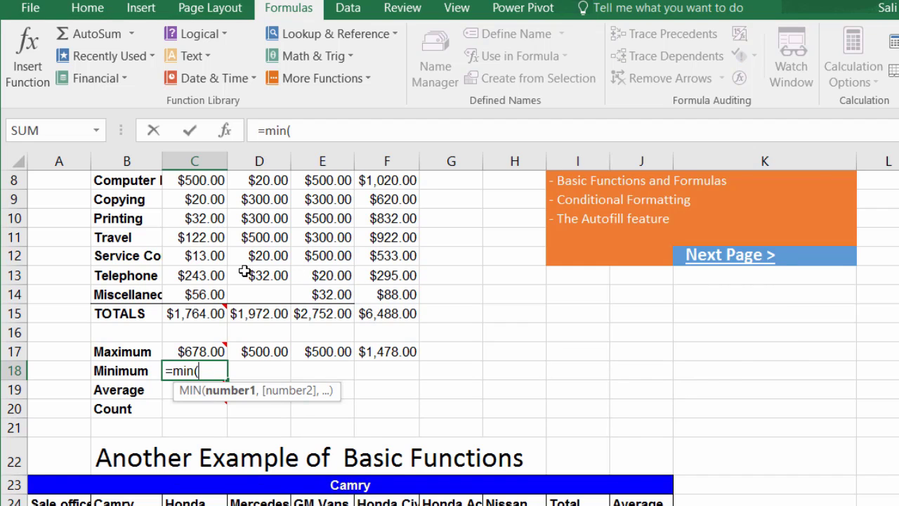
scroll(242, 274, "up", 2)
left_click_drag(211, 261, 224, 414)
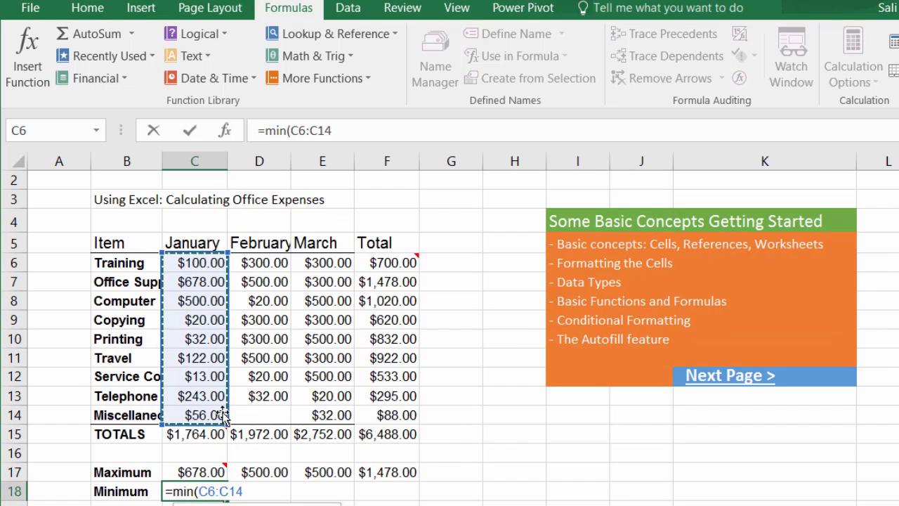
key("Return")
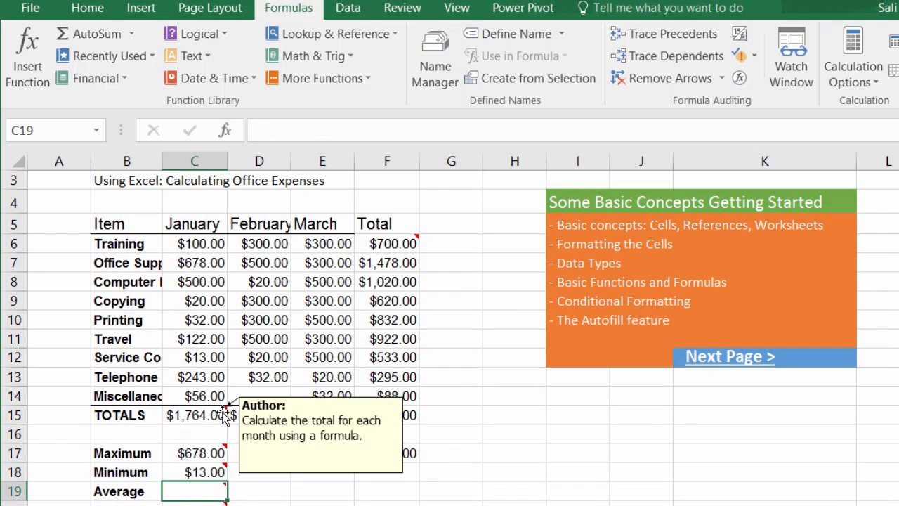
- Autofill the Minimum formula from C18 across the row through F18
left_click(204, 473)
left_click_drag(227, 482, 394, 481)
scroll(281, 421, "down", 2)
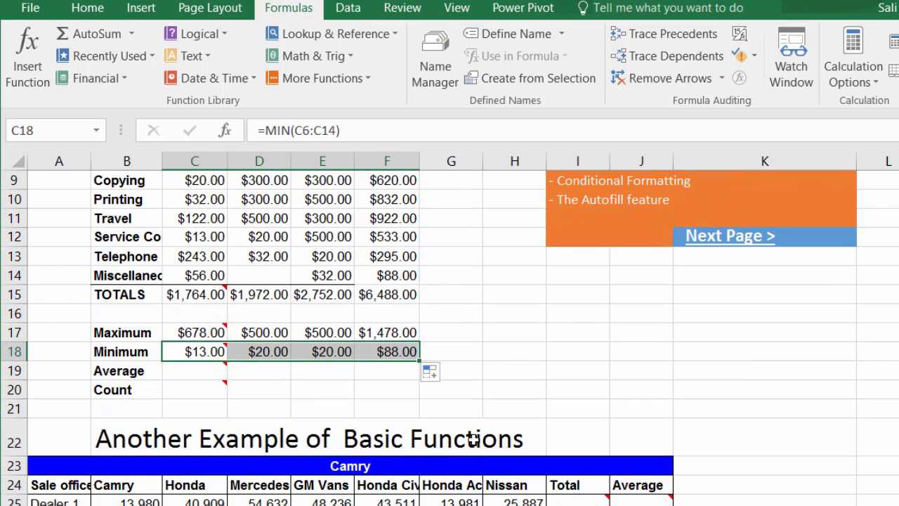
left_click(207, 376)
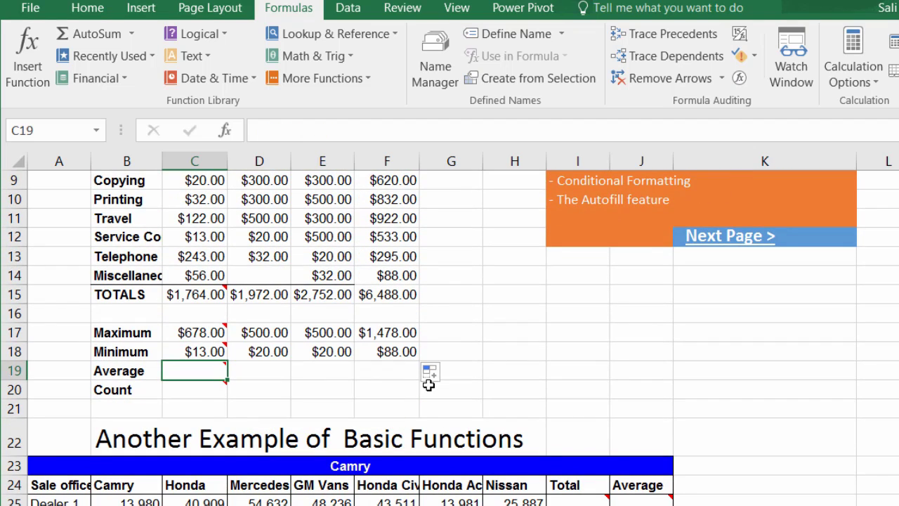
type("=")
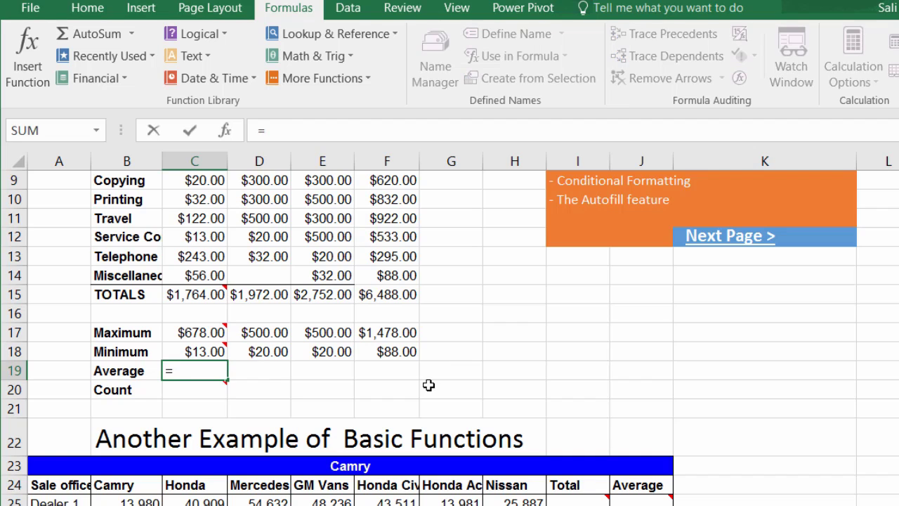
type("aver")
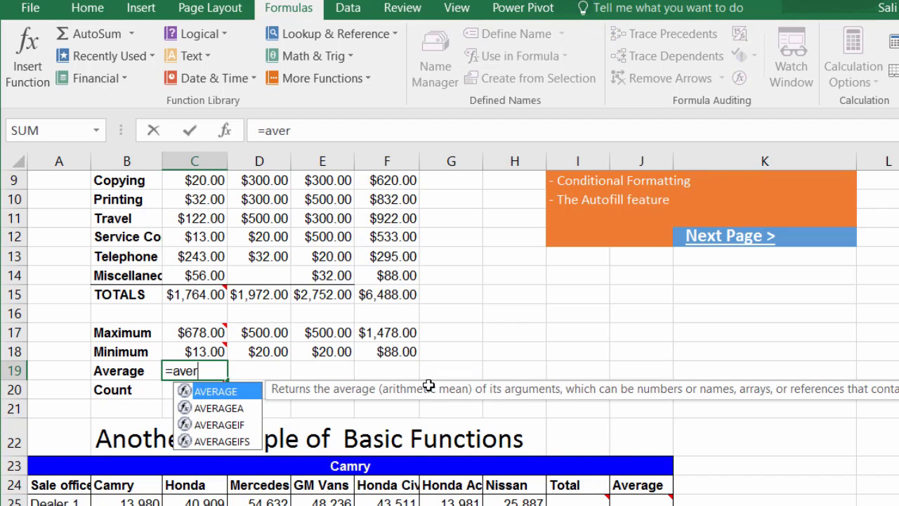
key("Escape")
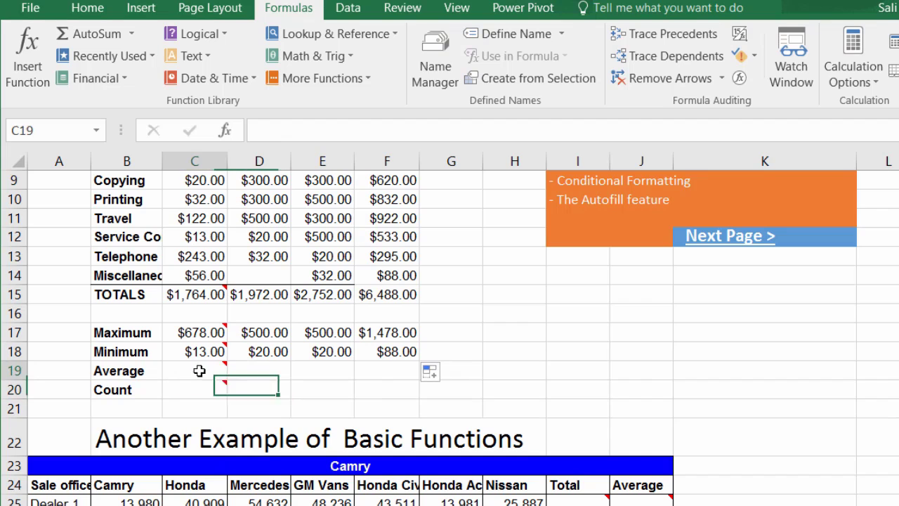
- Enter an AVERAGE formula over the January expenses C6:C14 in cell C19 and autofill it across the row through F19
left_click(89, 10)
left_click(827, 33)
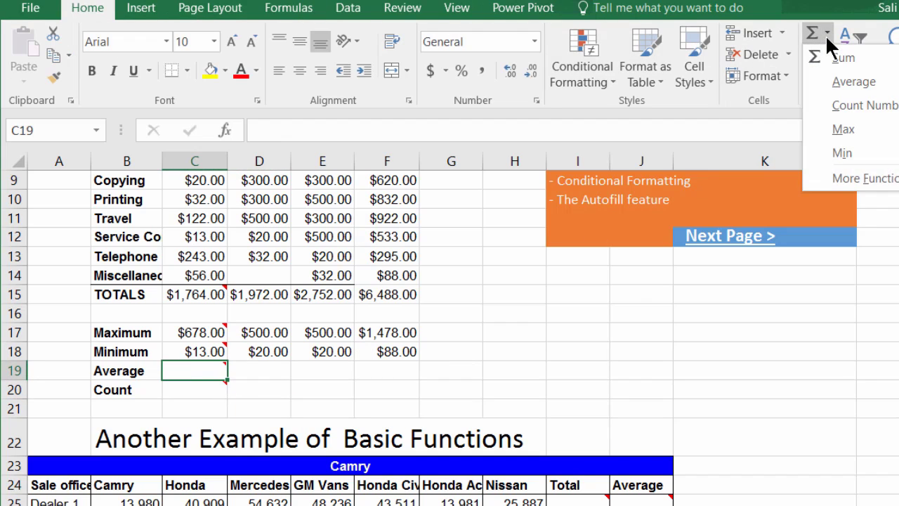
left_click(850, 82)
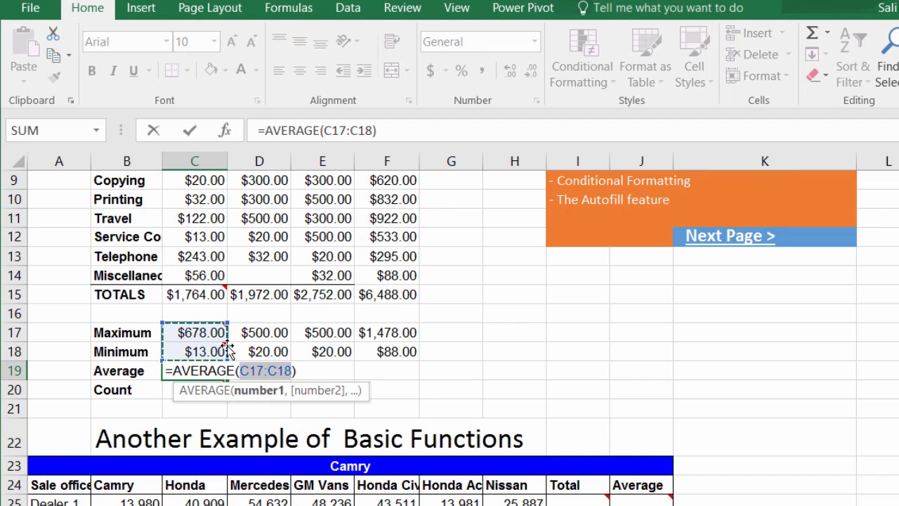
mouse_move(218, 345)
left_click_drag(211, 275, 201, 226)
key("Return")
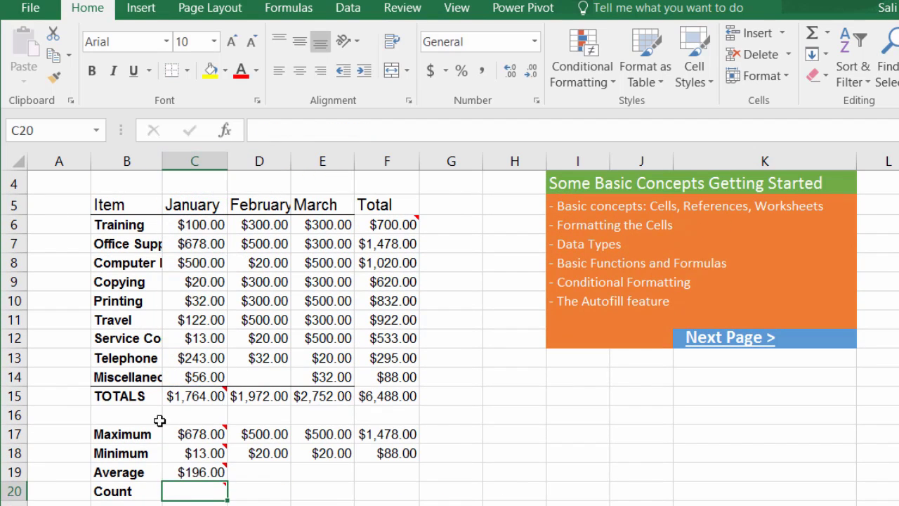
left_click(184, 472)
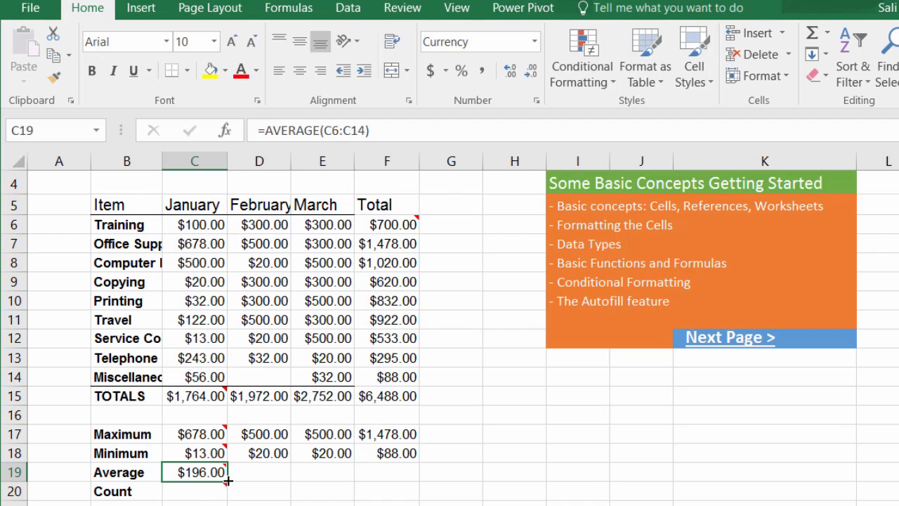
left_click_drag(229, 481, 415, 475)
- Enter a COUNT formula over the January expenses C6:C14 in the Count cell C20
scroll(518, 417, "down", 2)
left_click(176, 372)
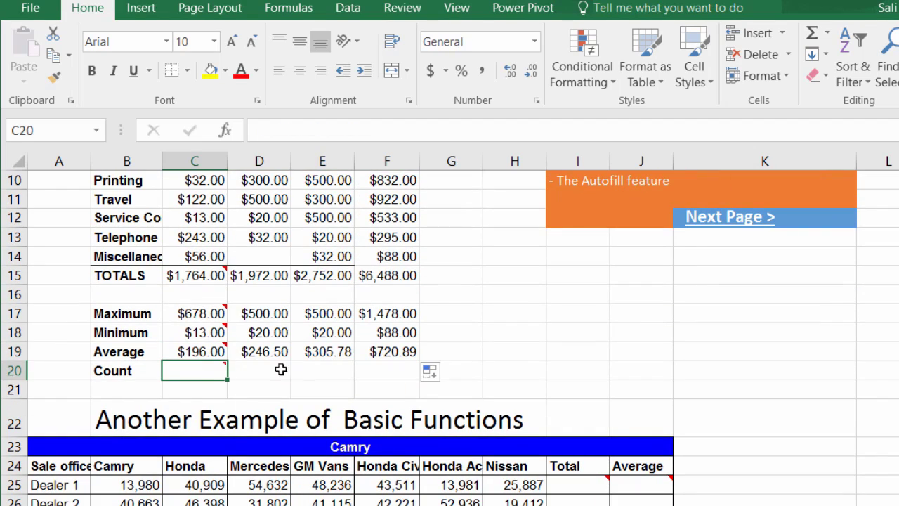
scroll(279, 282, "up", 2)
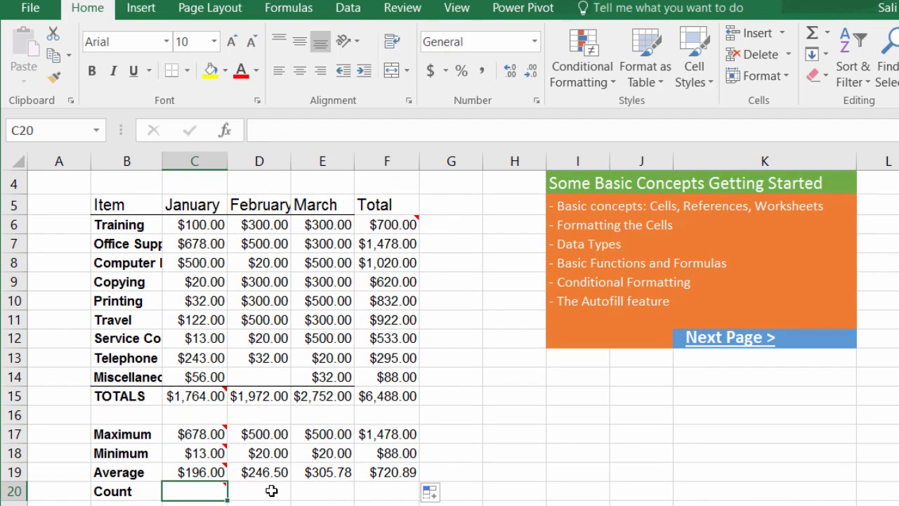
type("=count")
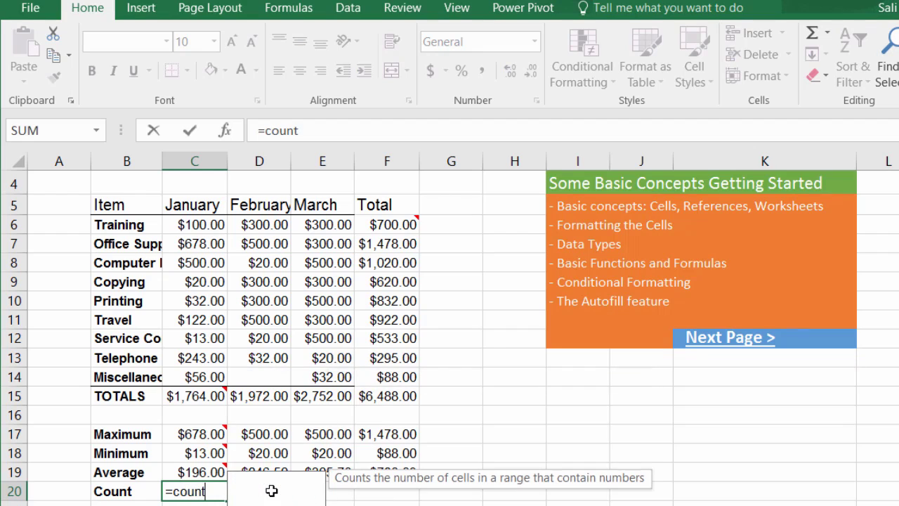
type("(")
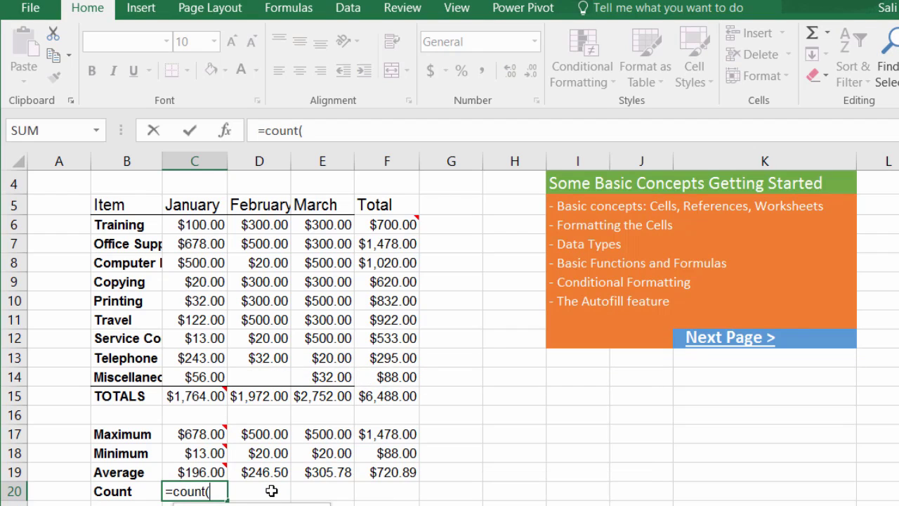
left_click_drag(201, 226, 201, 380)
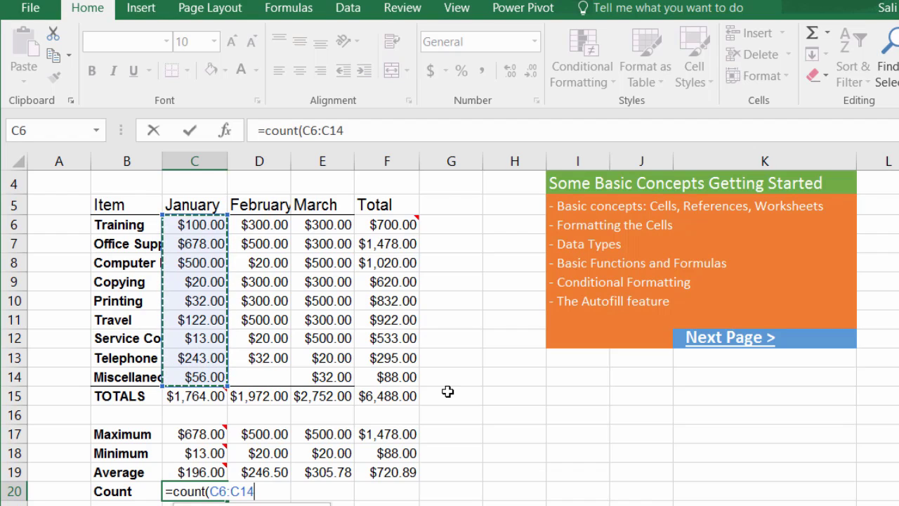
key("Return")
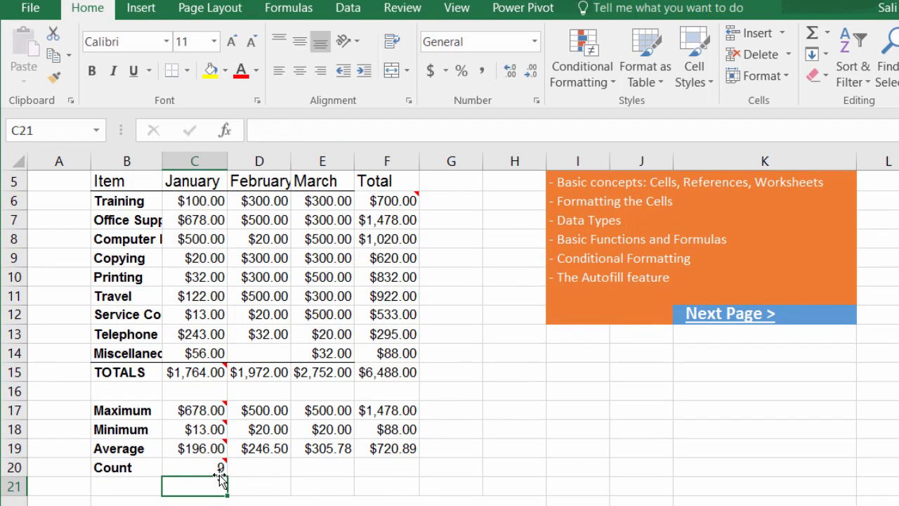
- Autofill the Count formula from C20 across February, March and Total through F20
left_click(219, 469)
left_click_drag(227, 476, 398, 475)
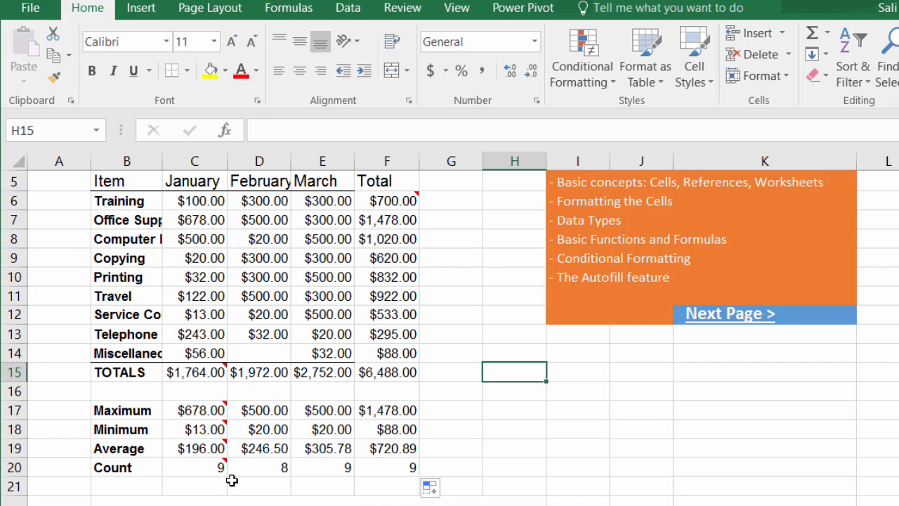
mouse_move(212, 471)
left_click(506, 429)
scroll(572, 368, "down", 2)
scroll(572, 367, "down", 2)
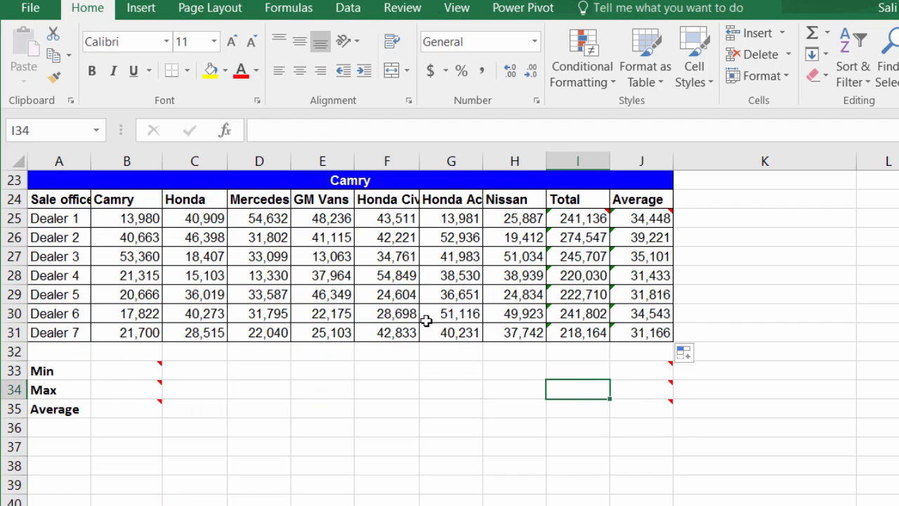
scroll(421, 325, "up", 2)
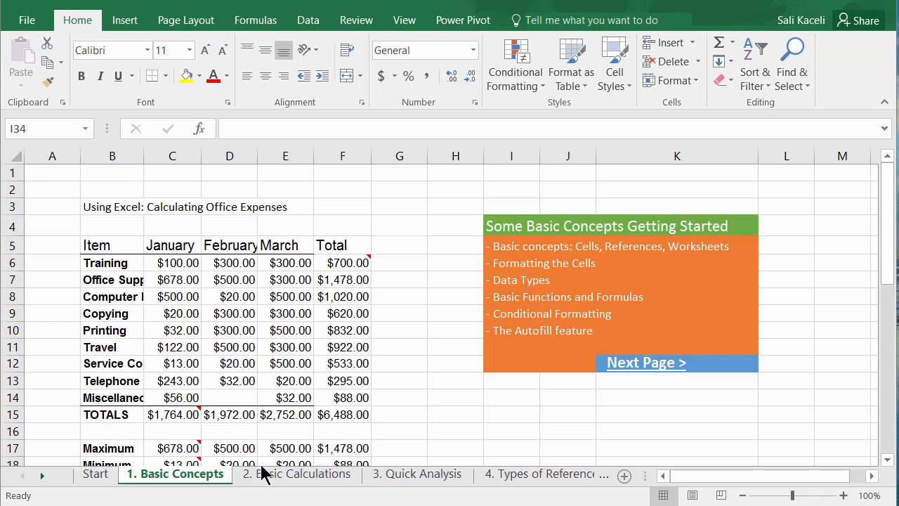
scroll(279, 377, "down", 1)
scroll(279, 377, "down", 6)
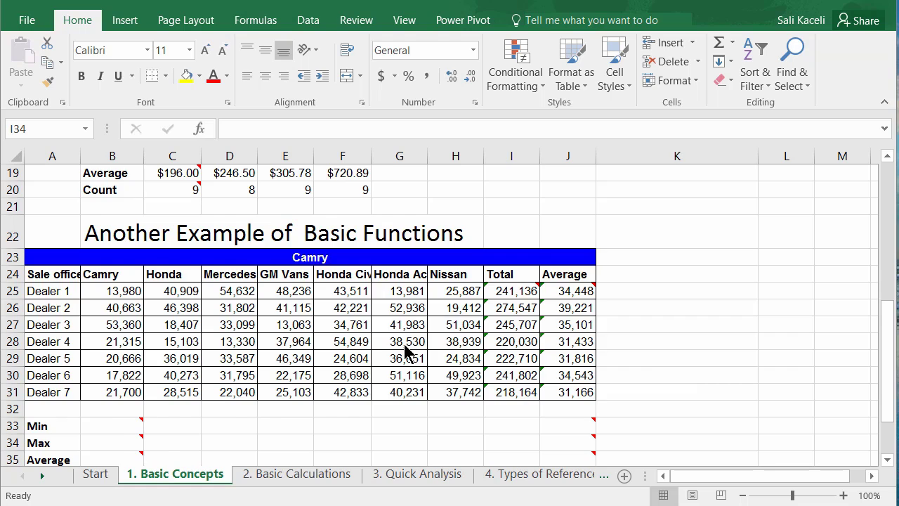
- Merge and center the title "Using Excel: Calculating Office Expenses" across A3:G3 and apply the Heading 1 cell style to it
left_click(102, 207)
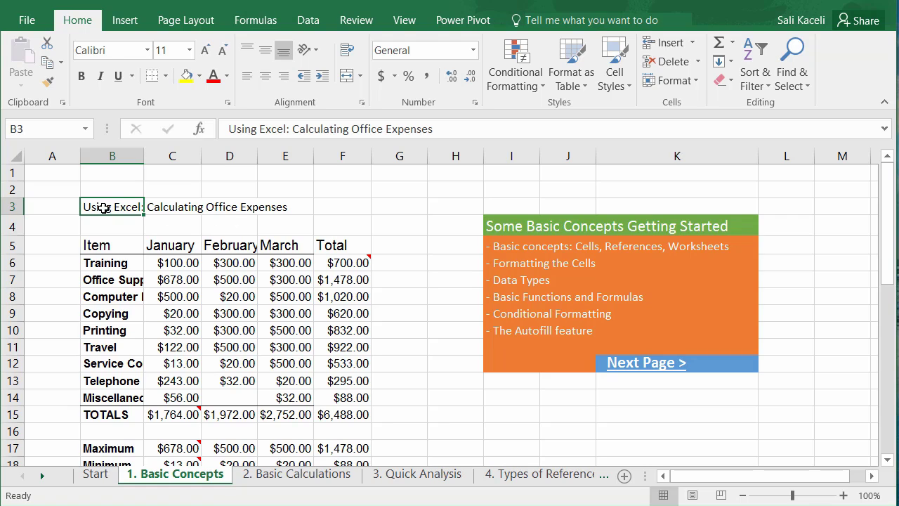
left_click_drag(104, 208, 359, 215)
left_click(398, 219)
left_click_drag(53, 205, 382, 213)
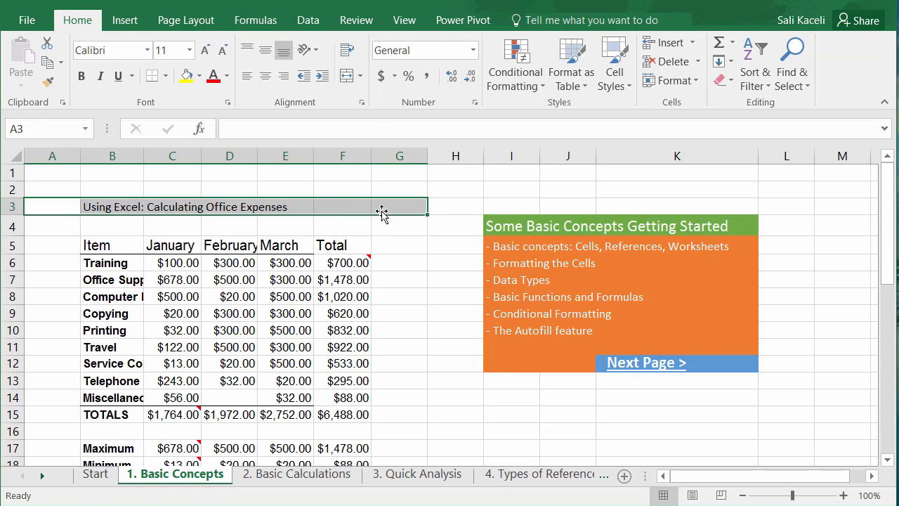
left_click(363, 77)
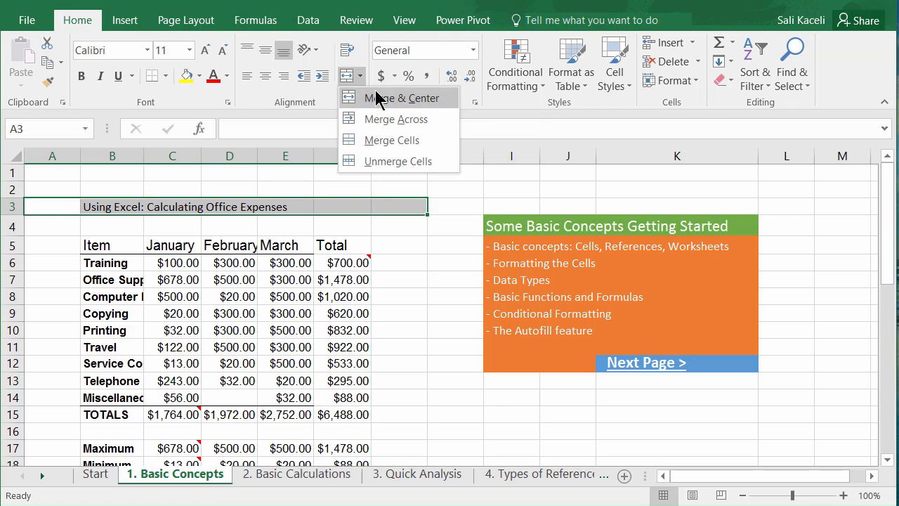
left_click(376, 99)
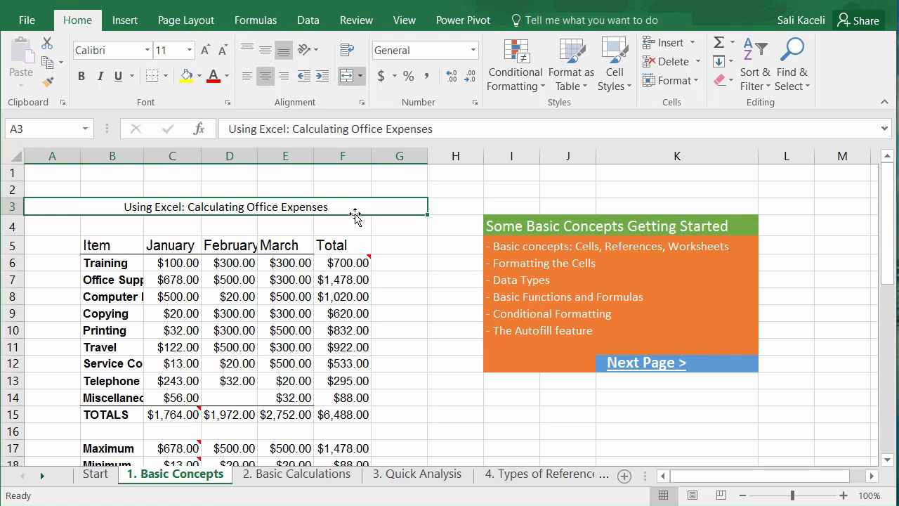
left_click(619, 89)
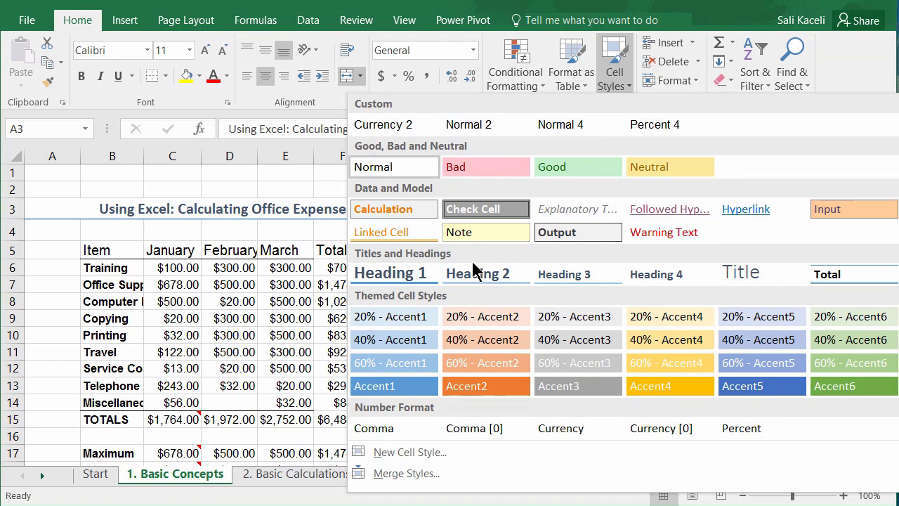
left_click(415, 272)
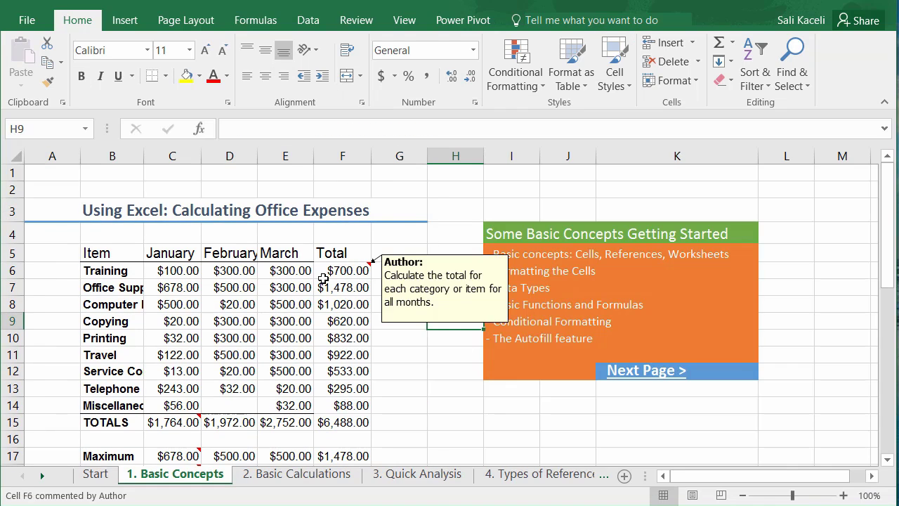
- Format the expenses range B5:F15 as a table with headers, using a dark blue style from the Light group
left_click(100, 253)
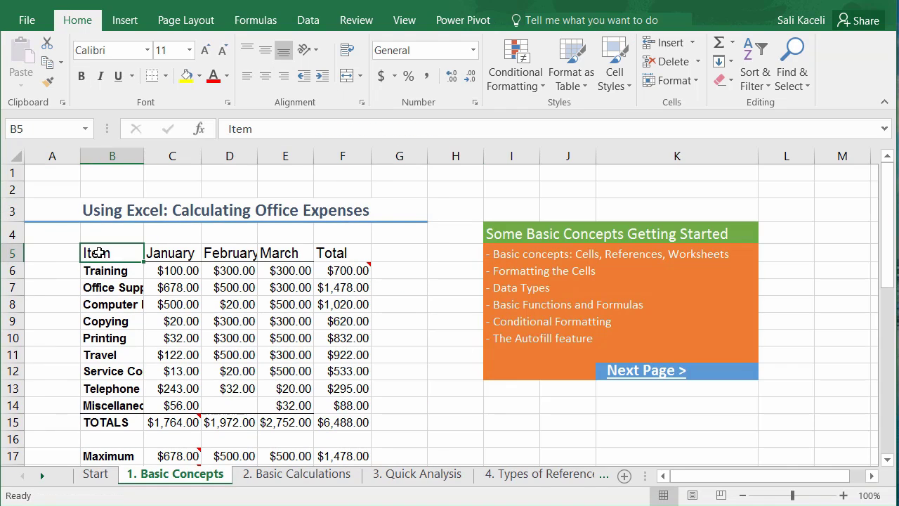
left_click_drag(100, 253, 332, 417)
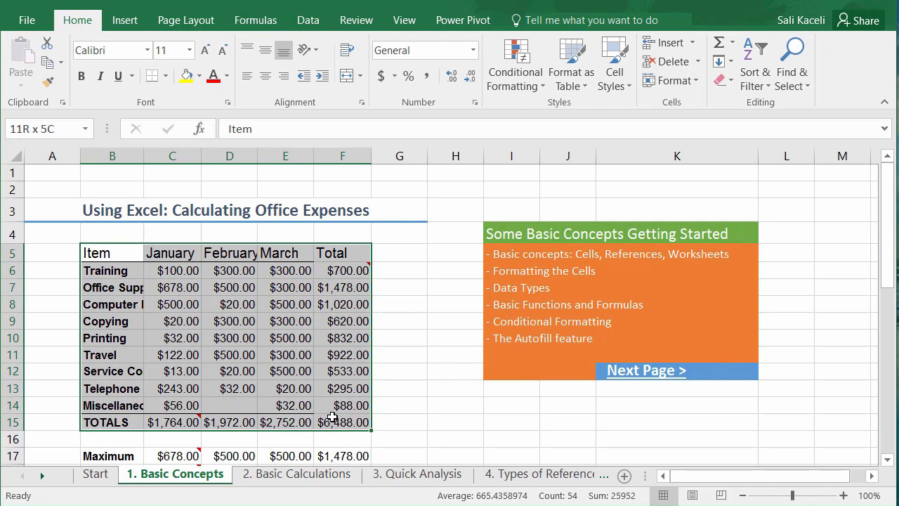
left_click(583, 82)
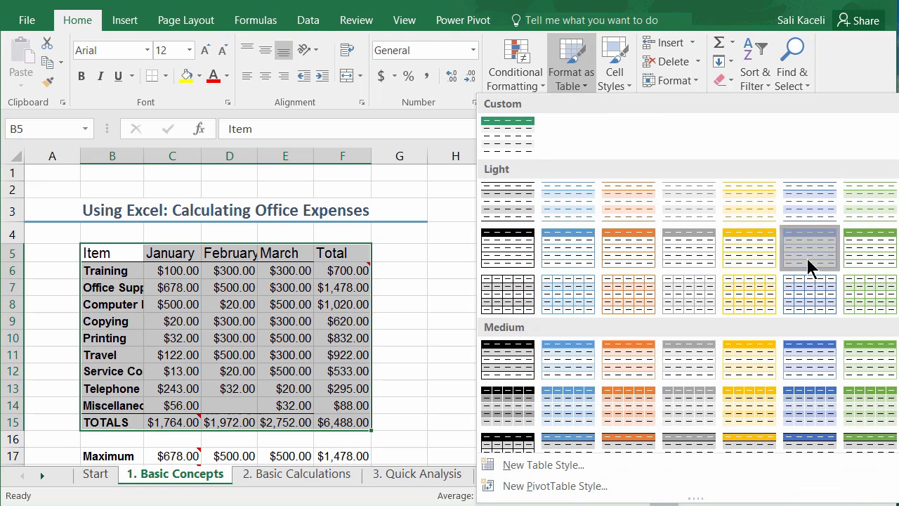
left_click(808, 259)
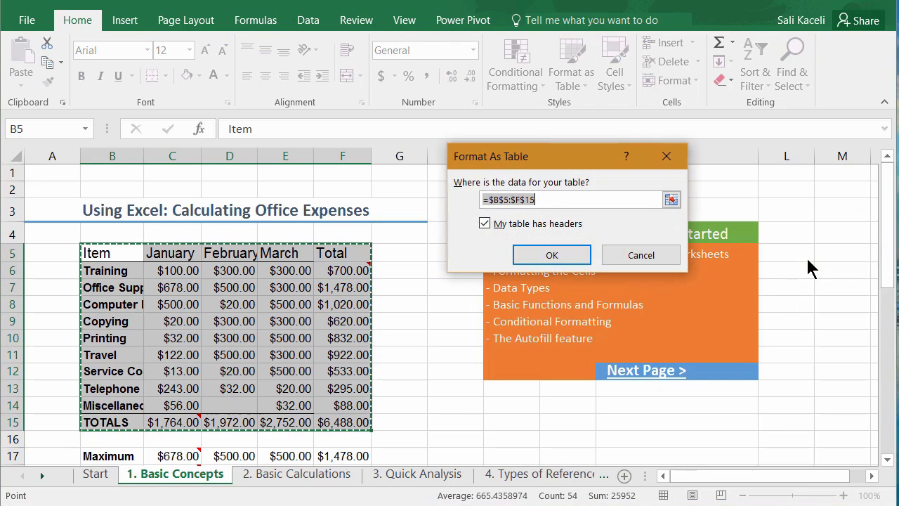
left_click(553, 255)
left_click(290, 318)
left_click(445, 322)
left_click(186, 338)
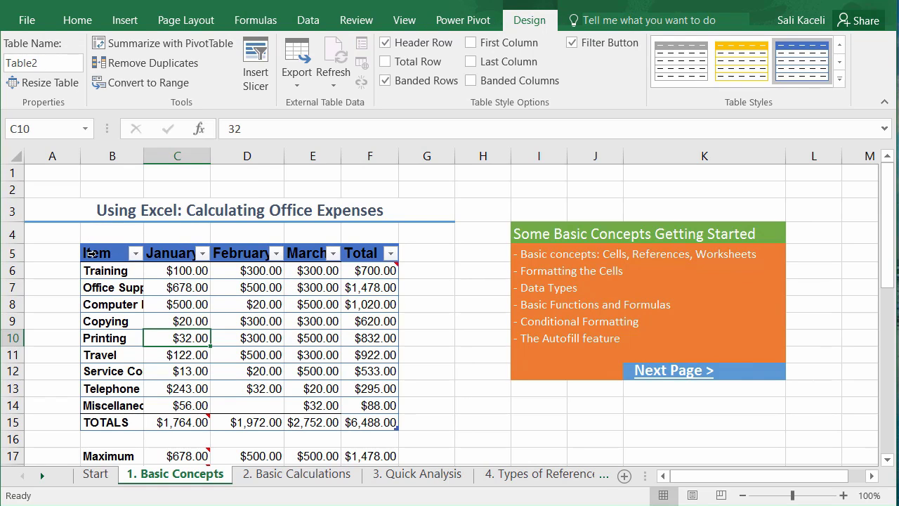
- Change the expenses table's style to the light blue banded design in the first row of the Medium group
left_click_drag(91, 252, 314, 421)
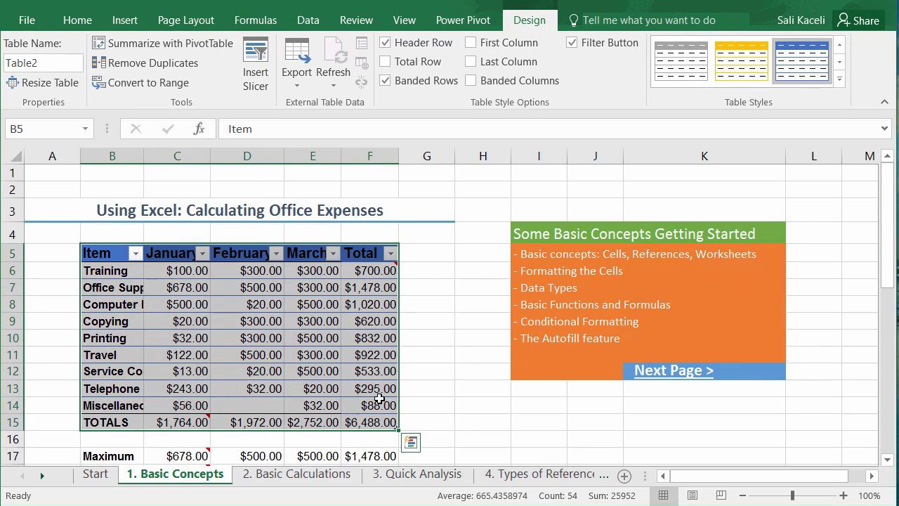
left_click(840, 78)
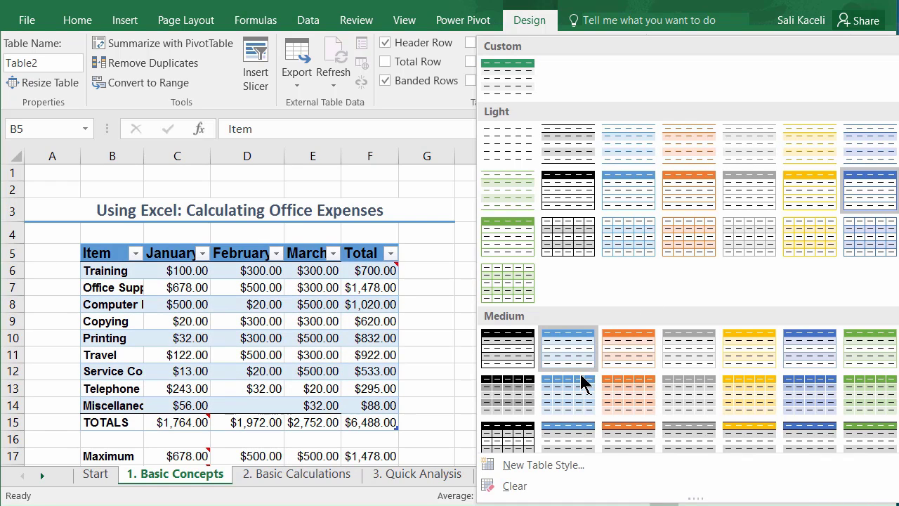
left_click(566, 348)
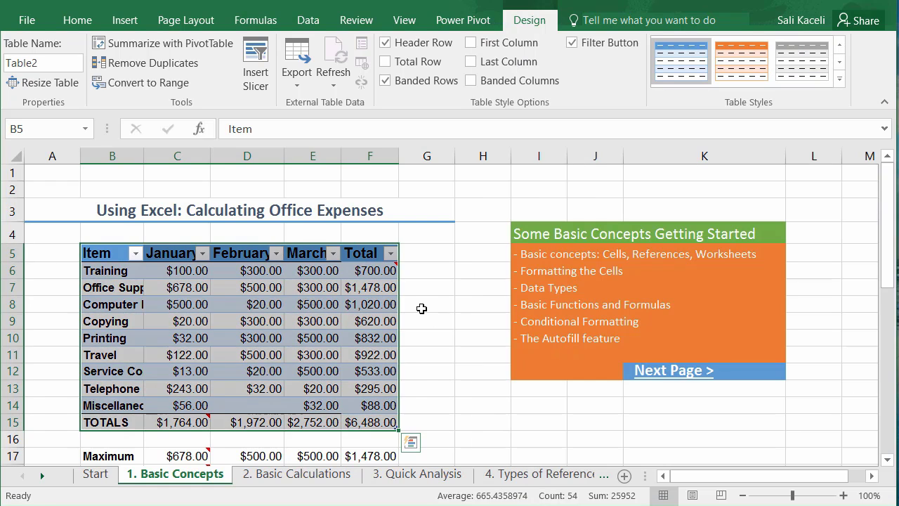
left_click(421, 309)
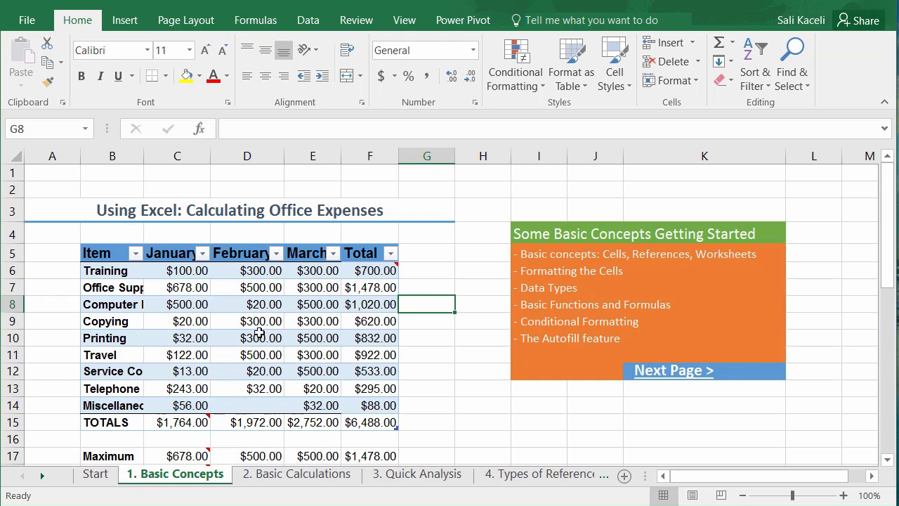
- Apply red gradient-fill data bars to the January to March expenses in C6:E14 using conditional formatting
left_click(162, 270)
left_click_drag(163, 270, 302, 401)
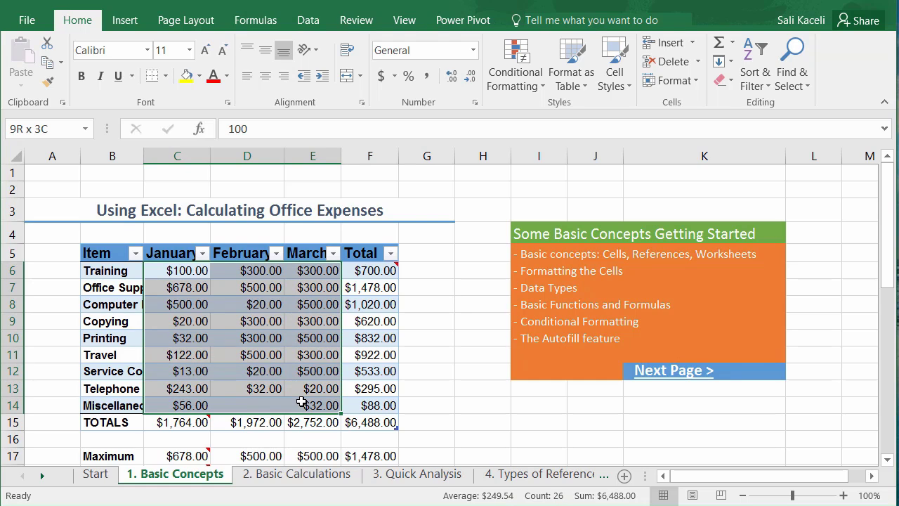
left_click(528, 20)
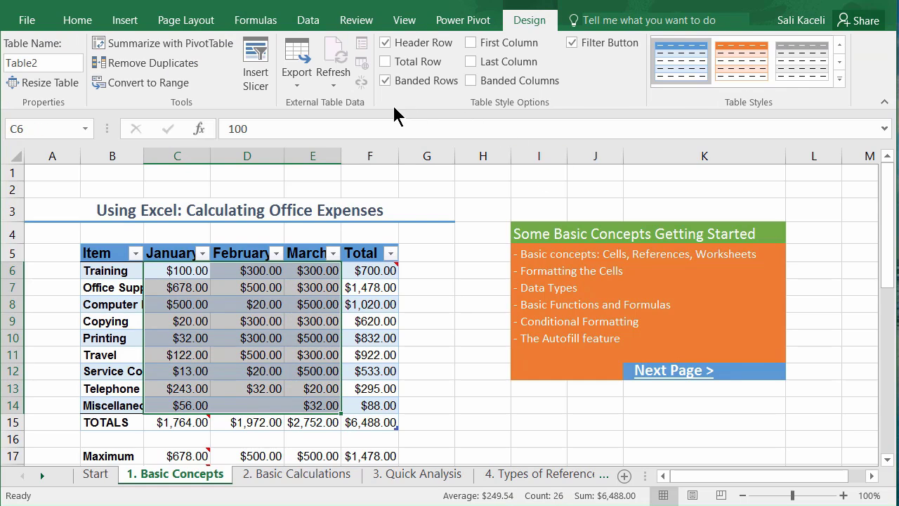
left_click(74, 20)
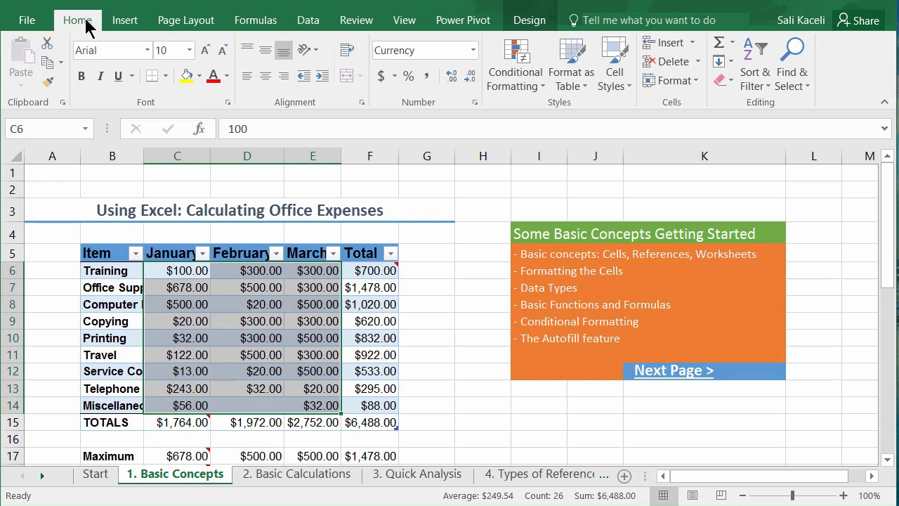
left_click(540, 85)
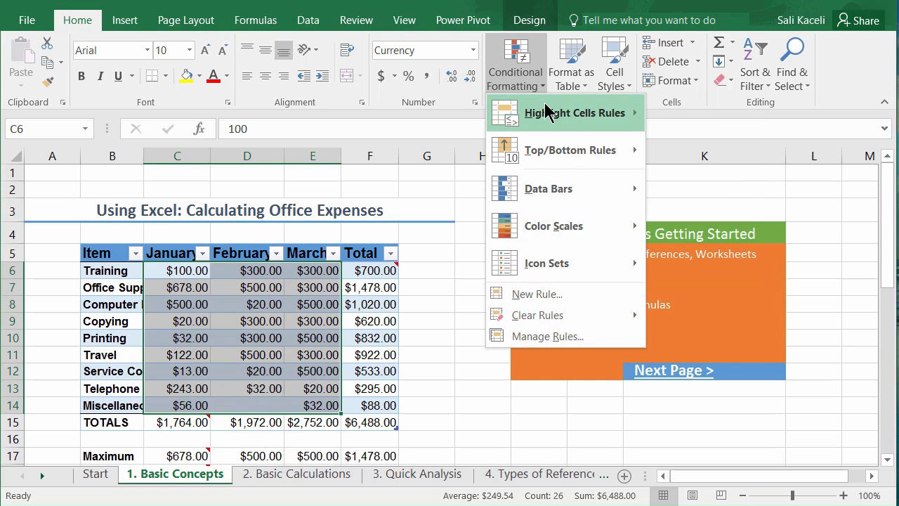
mouse_move(550, 118)
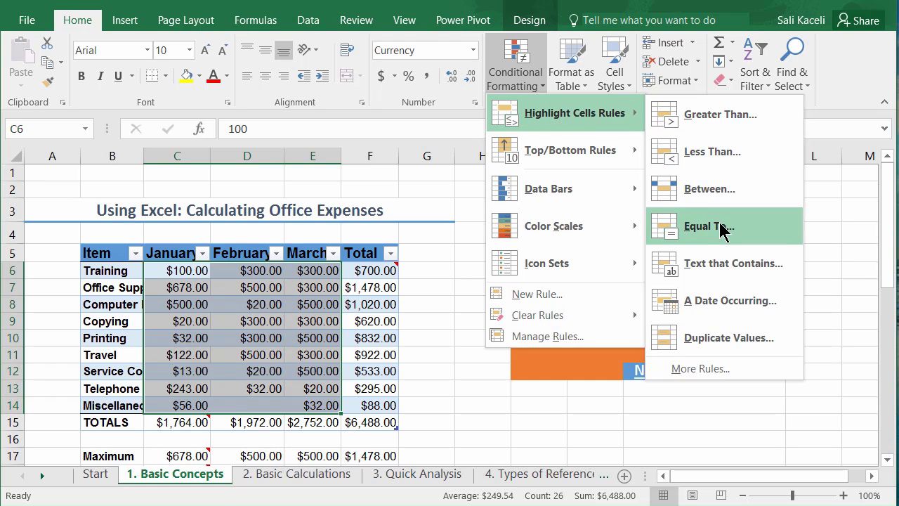
mouse_move(603, 155)
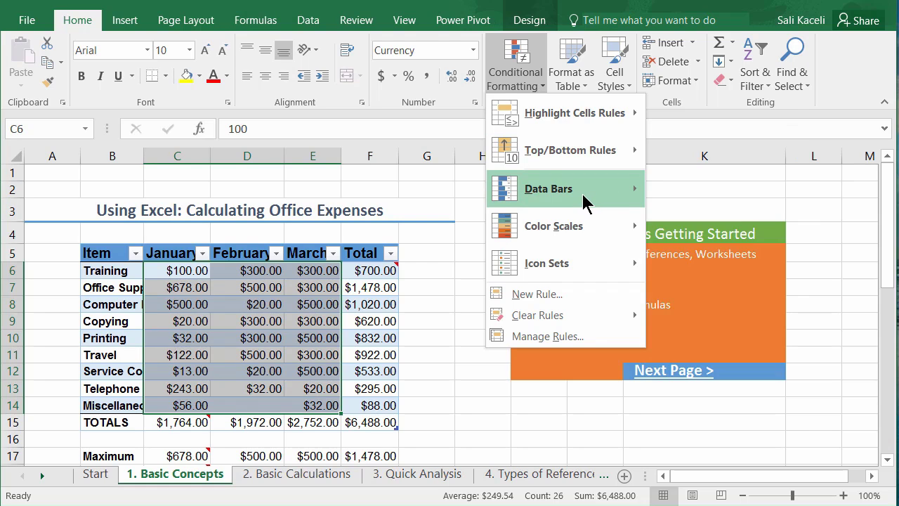
mouse_move(586, 202)
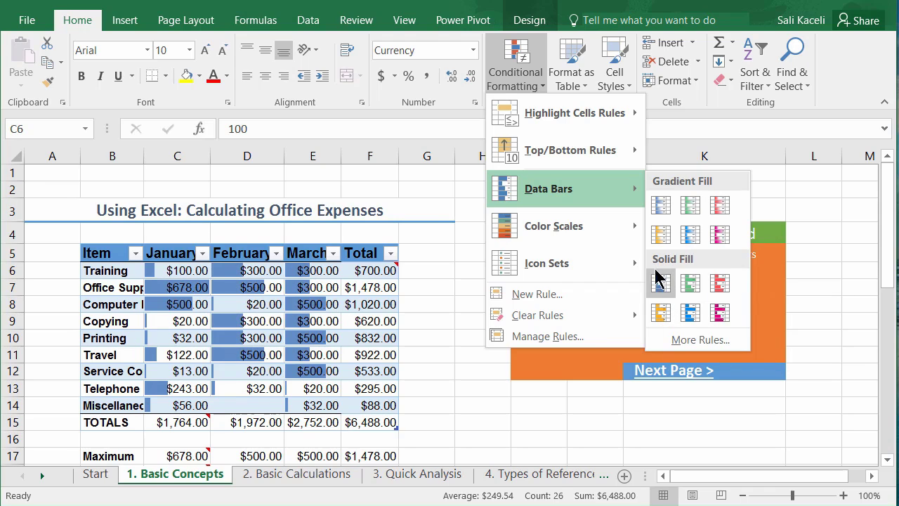
mouse_move(567, 231)
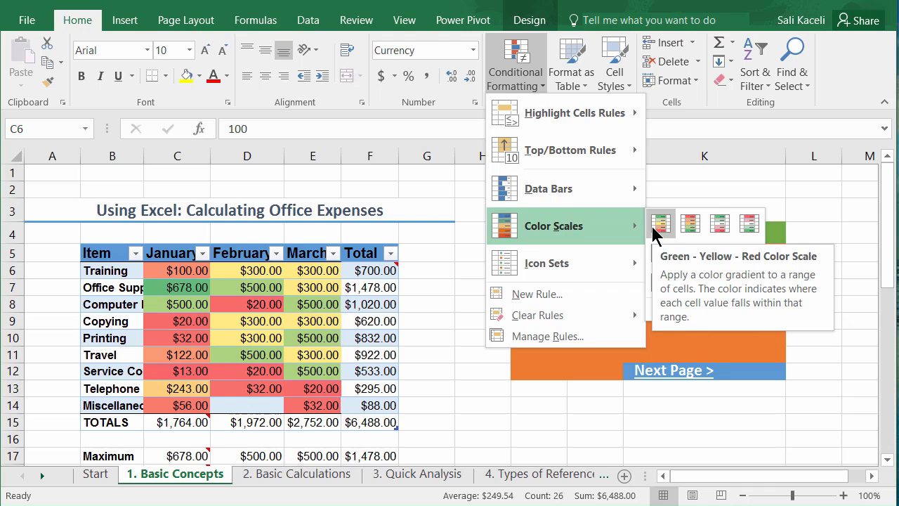
mouse_move(624, 262)
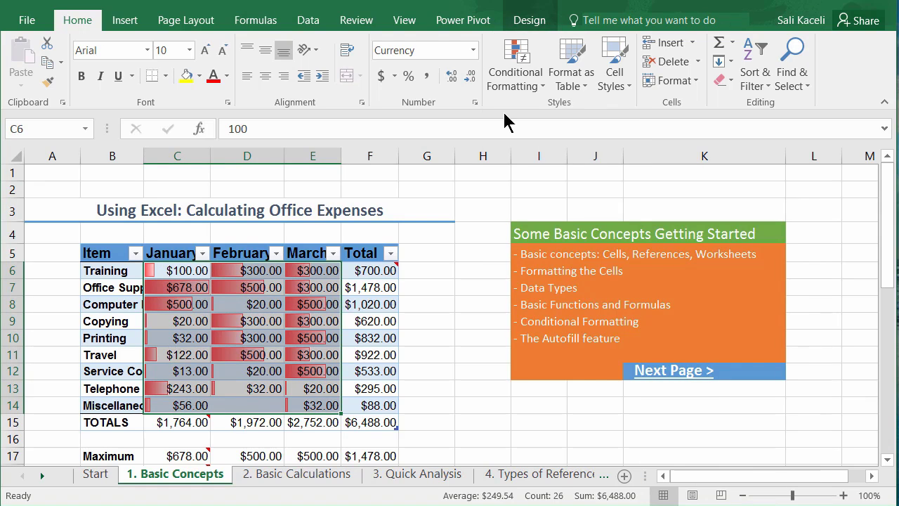
left_click(532, 89)
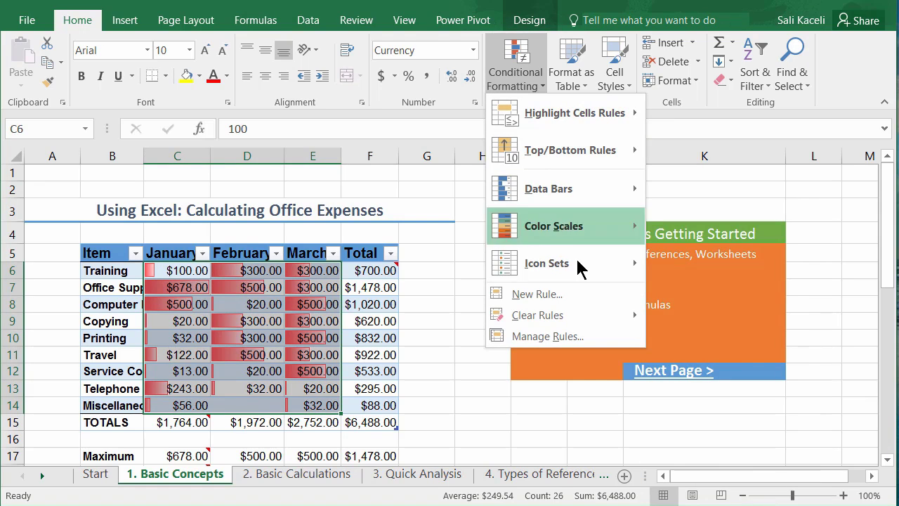
left_click(561, 300)
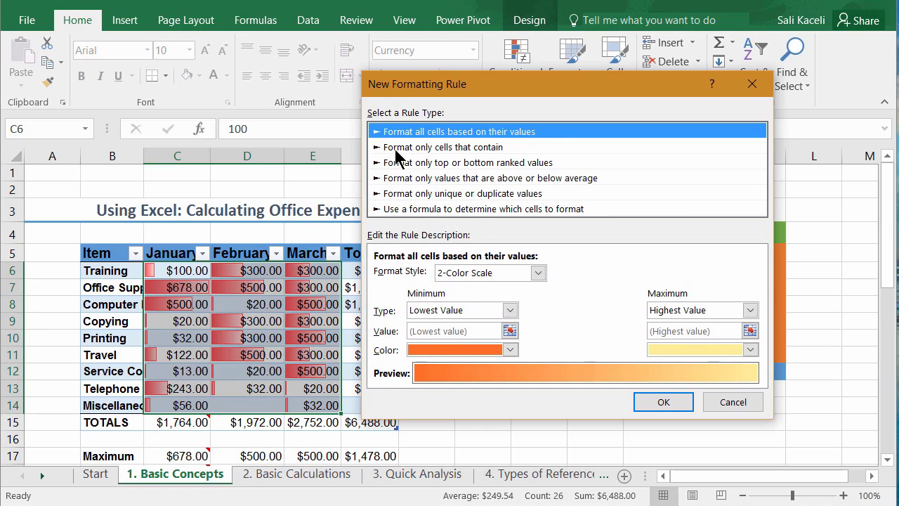
left_click(730, 402)
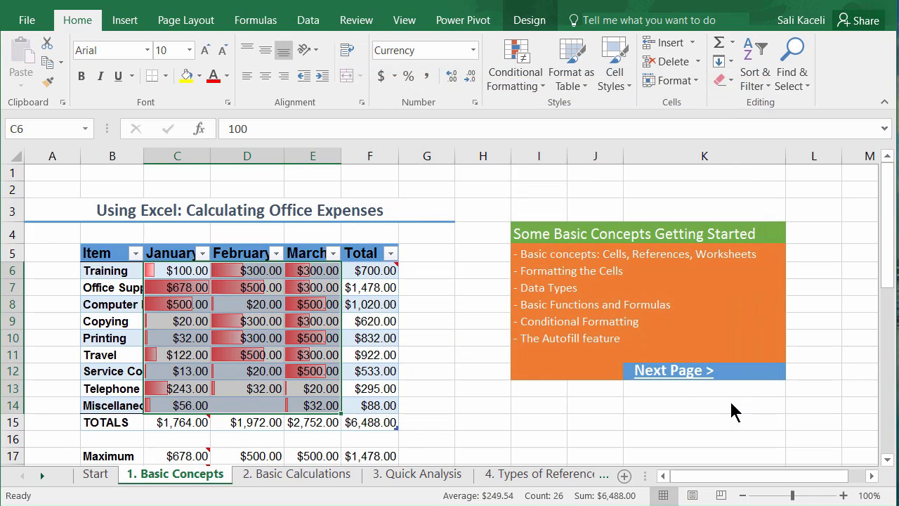
- Follow the Next Page link to the Basic Calculations sheet
scroll(522, 322, "up", 2, "ctrl")
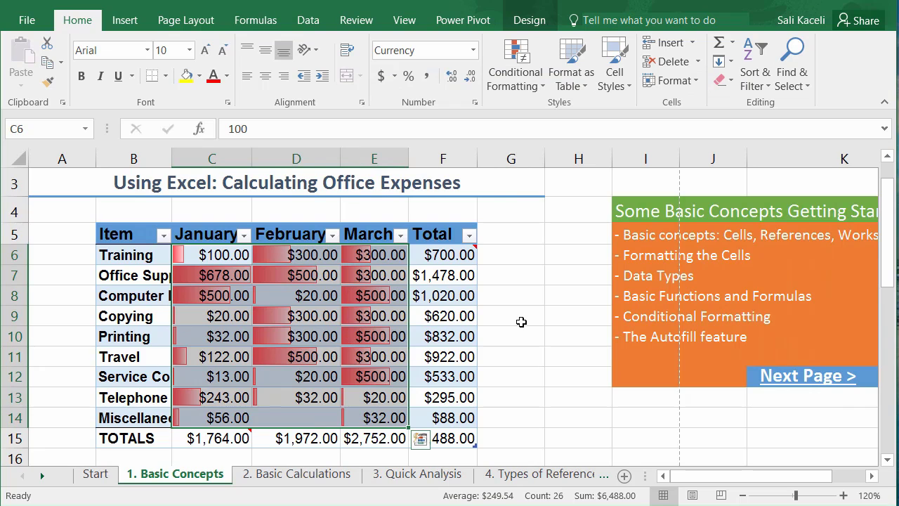
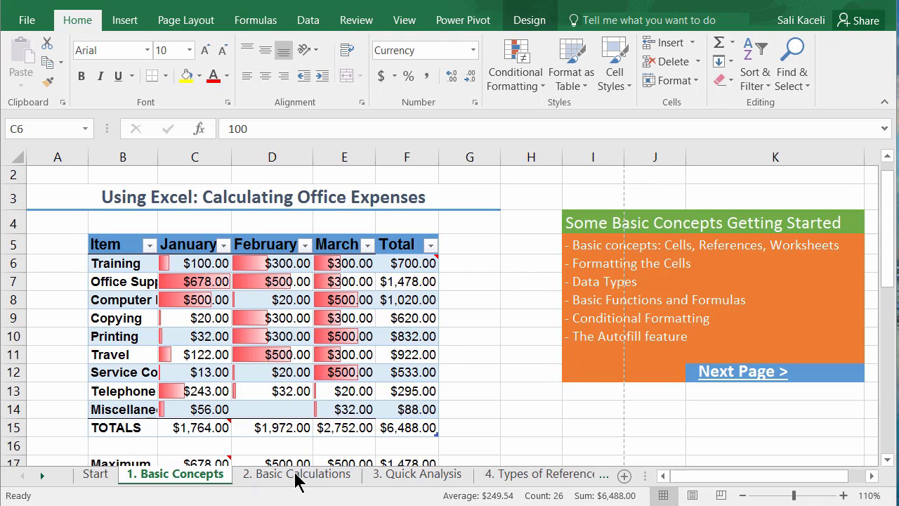
left_click(749, 371)
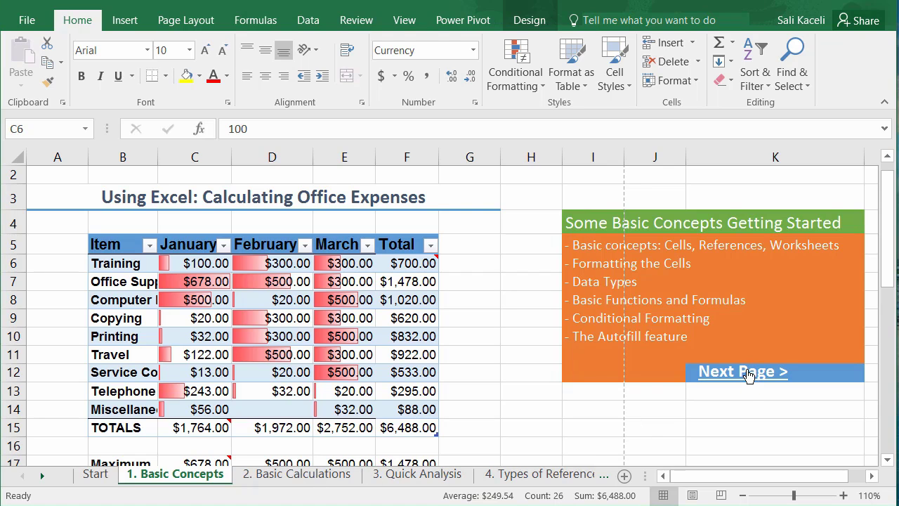
left_click(746, 376)
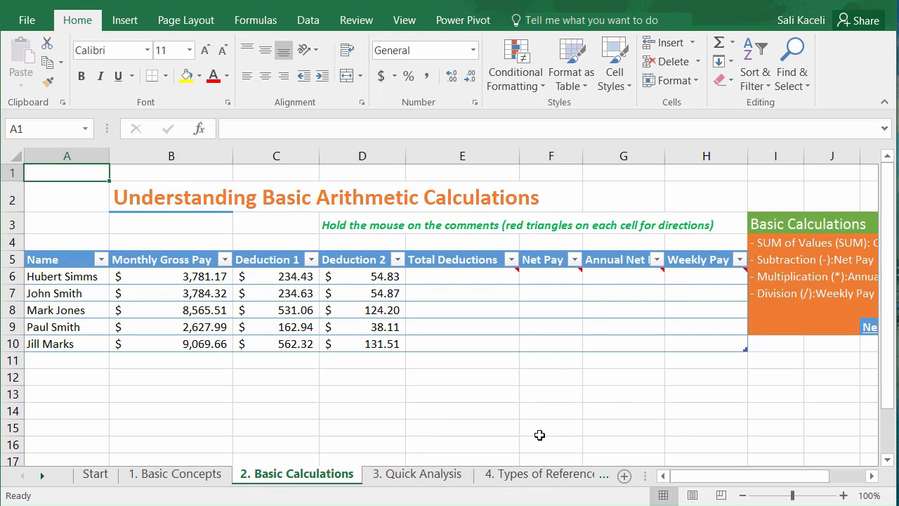
- Examine the direction comments on E6 to H6, from Total Deductions to Weekly Pay, and the Basic Calculations notes beside the table
mouse_move(423, 279)
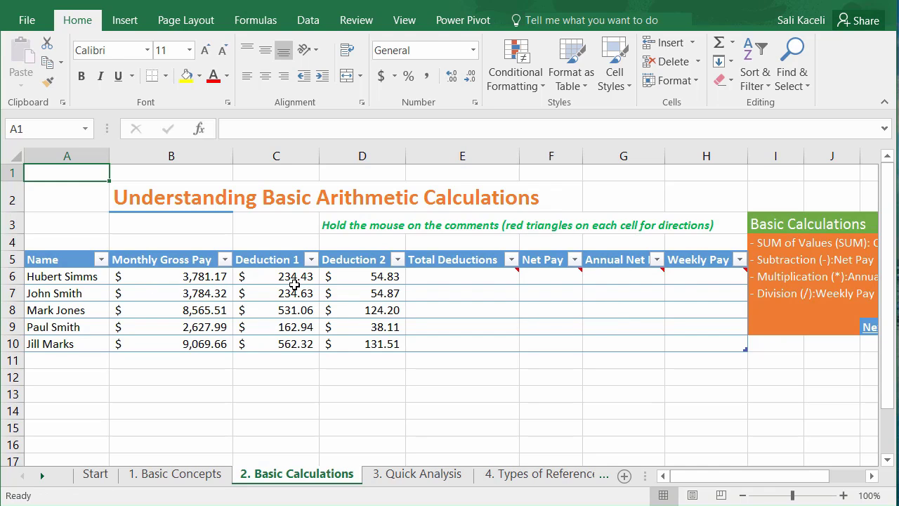
left_click(448, 277)
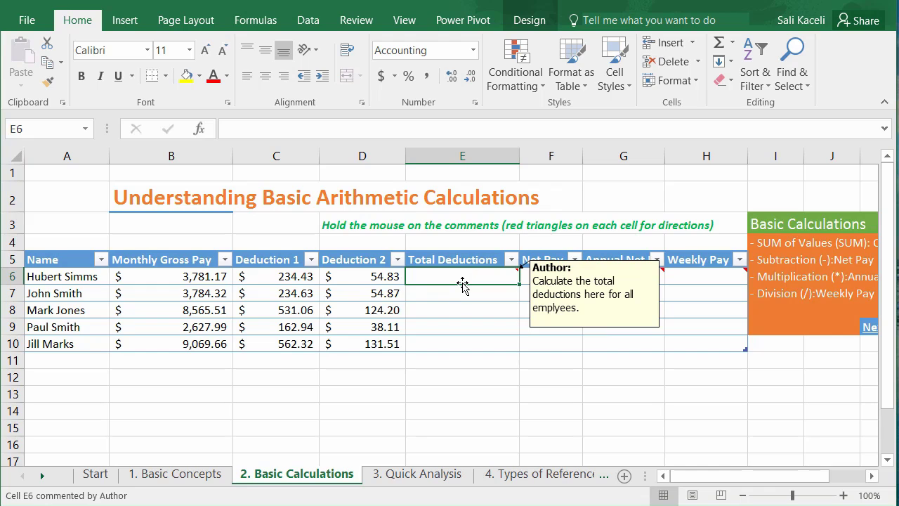
left_click(552, 280)
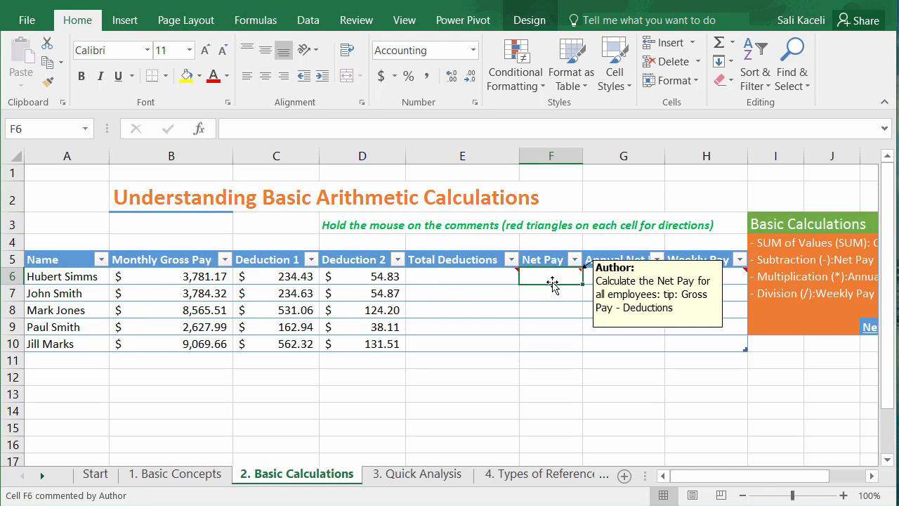
left_click(639, 275)
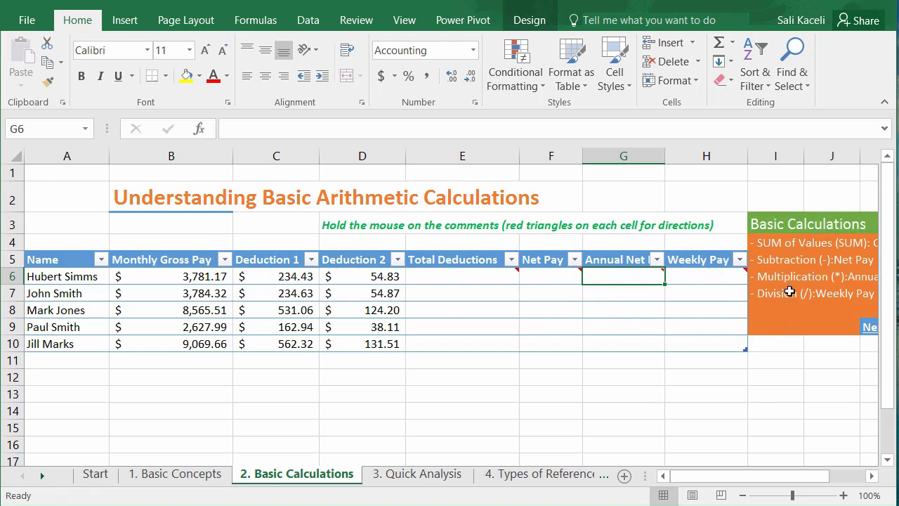
left_click(713, 281)
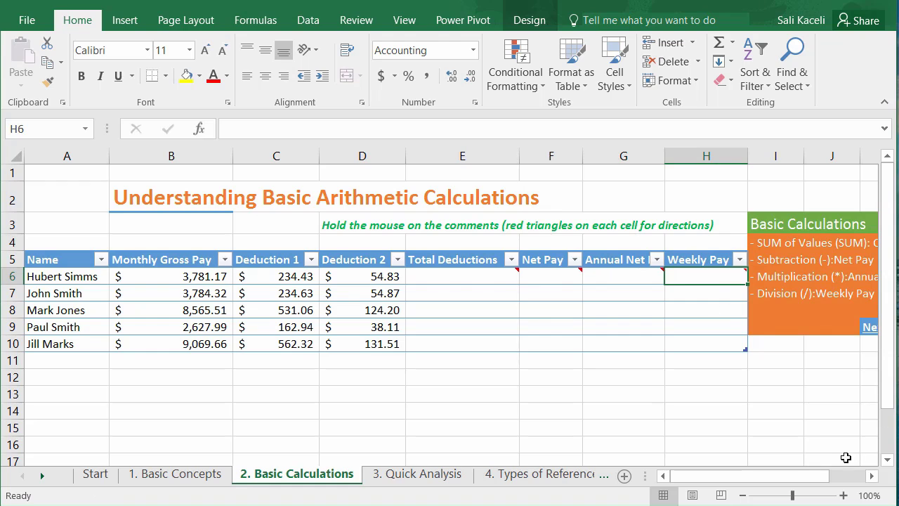
left_click(871, 477)
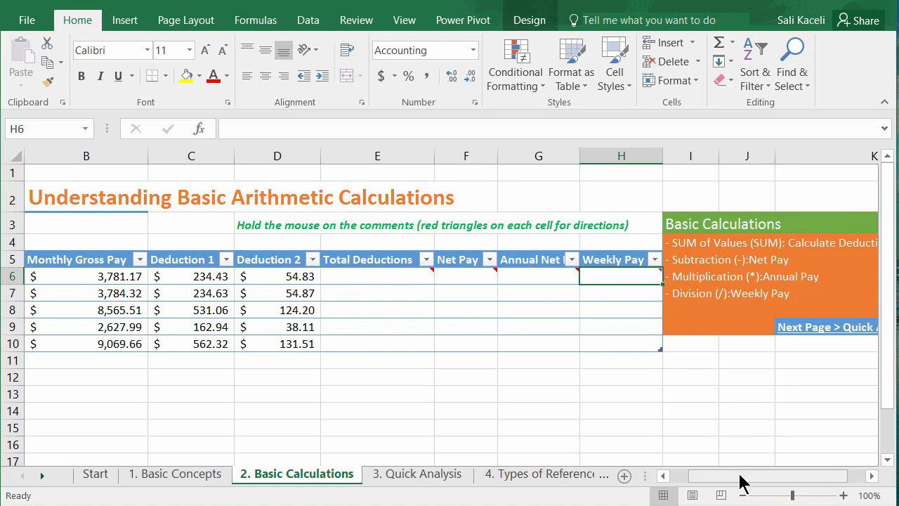
left_click_drag(742, 484, 726, 481)
- Calculate Total Deductions in E6 with a SUM formula over that row's Deduction 1 and Deduction 2 cells
left_click(456, 283)
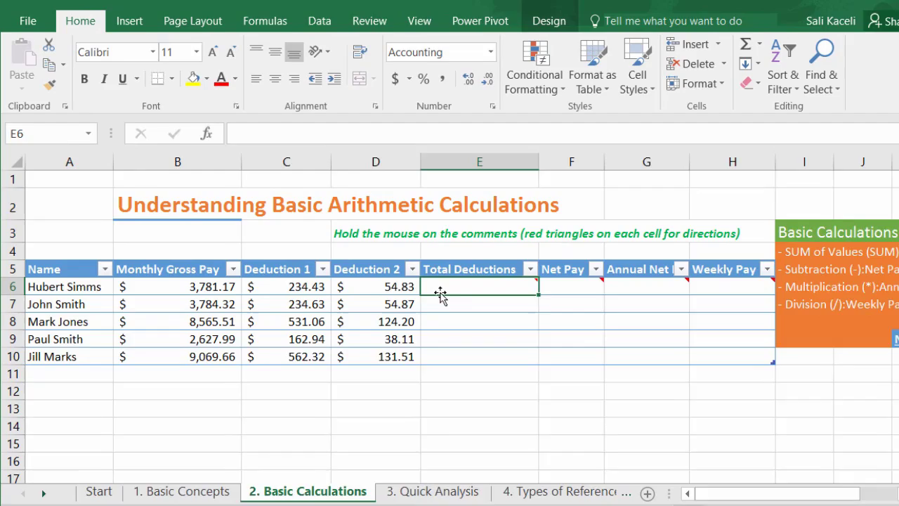
mouse_move(439, 279)
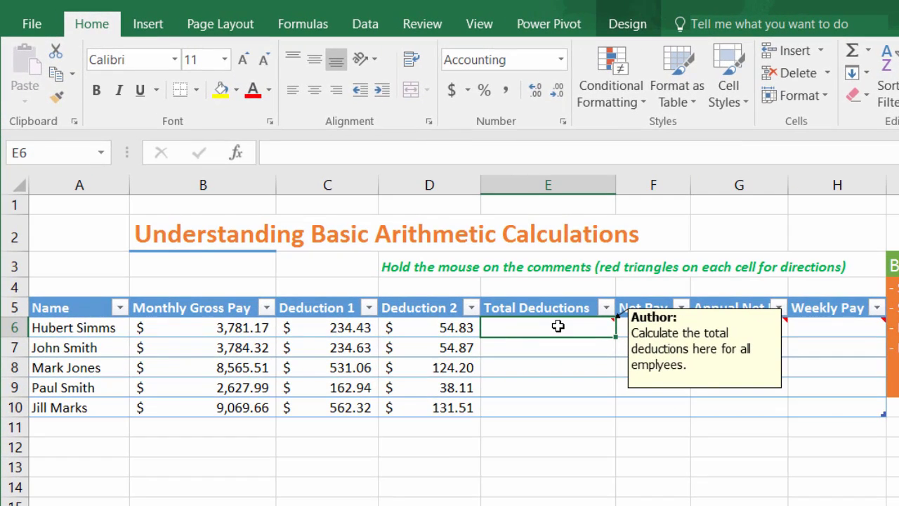
type("=sum(")
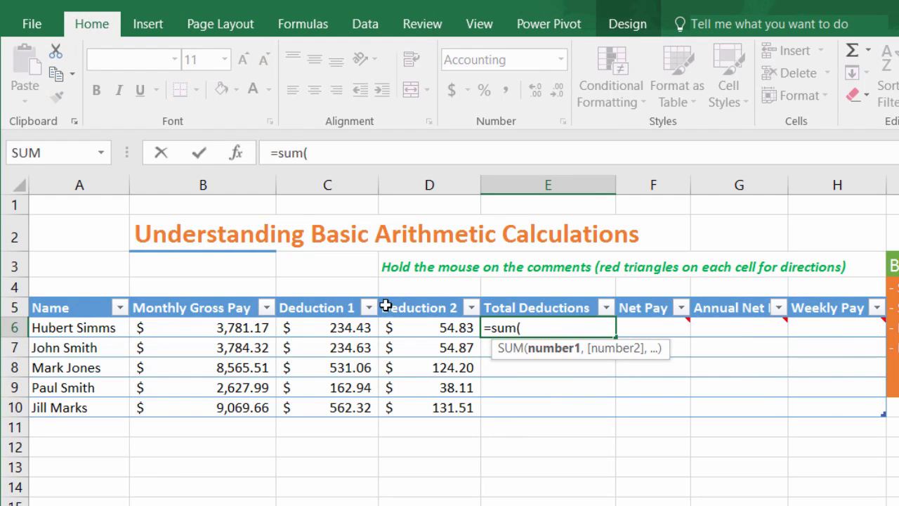
left_click(316, 328)
left_click_drag(388, 336, 412, 335)
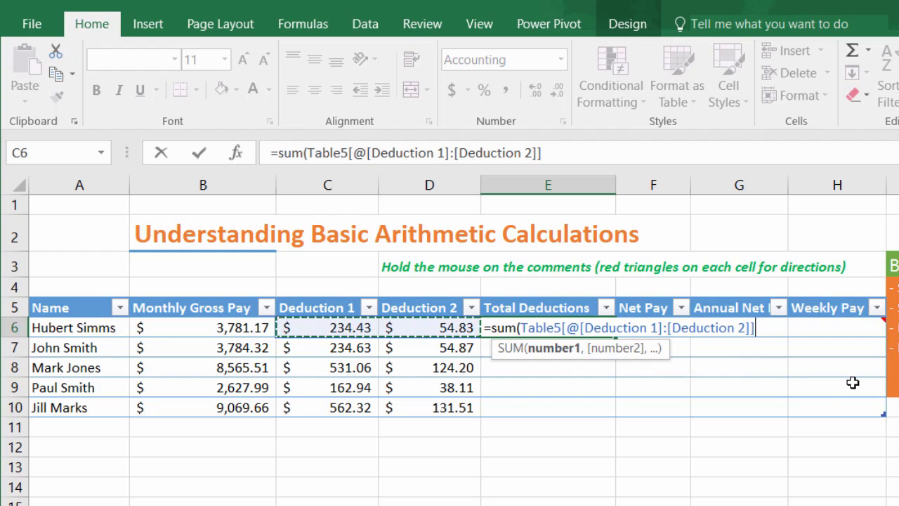
key("Return")
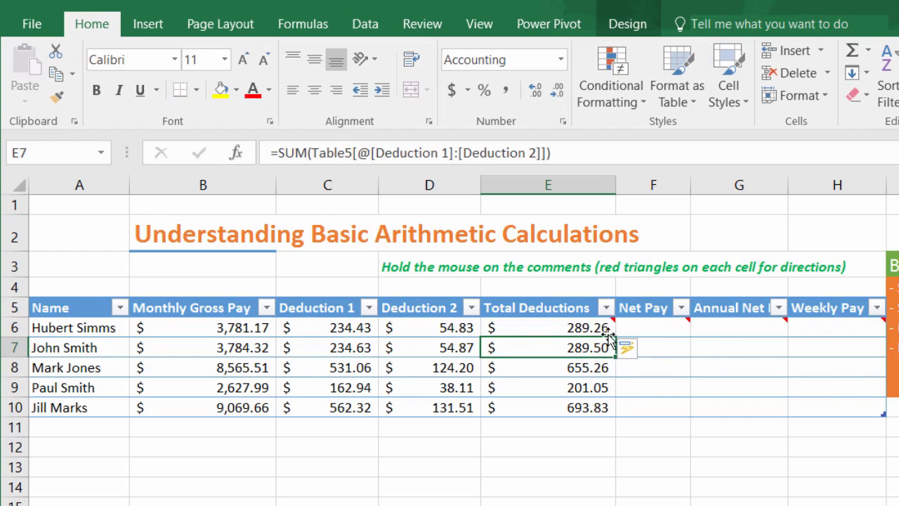
- Check the formulas down the Total Deductions column, and undo the automatic calculated column so only E6 keeps its formula
left_click(566, 327)
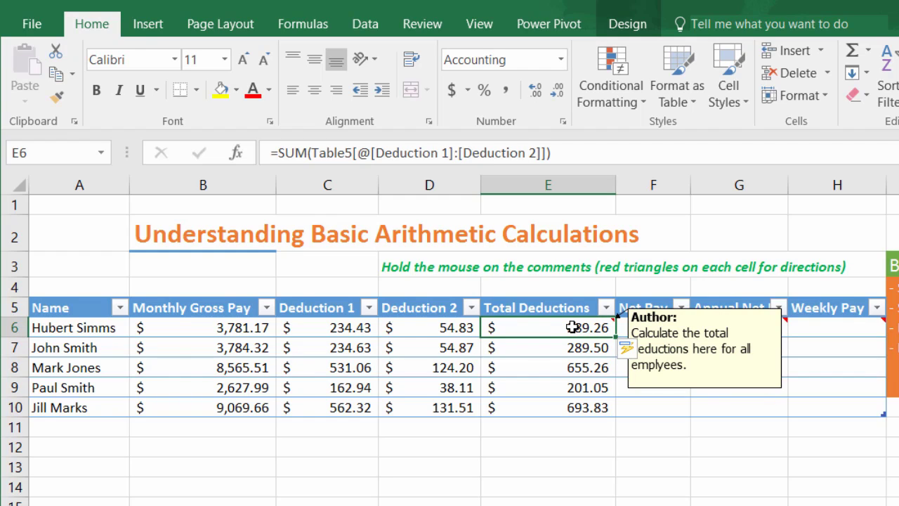
left_click(560, 347)
left_click(551, 369)
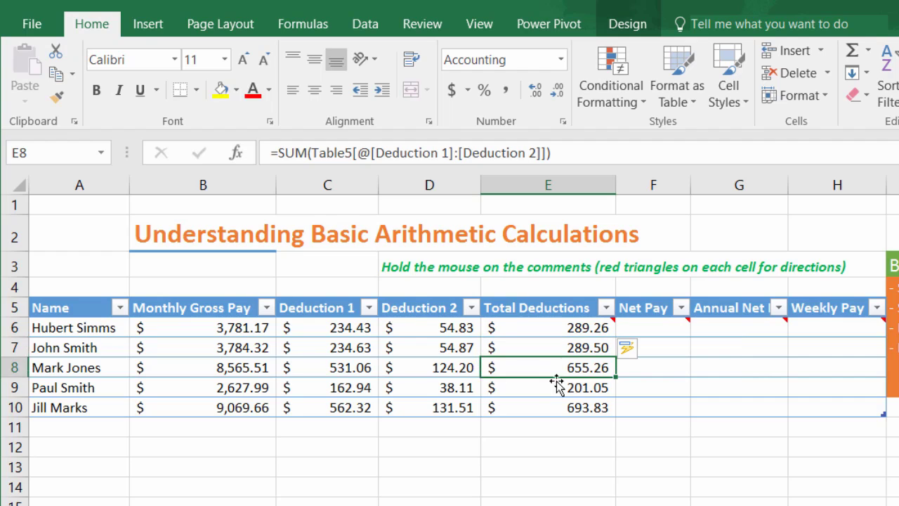
left_click(555, 386)
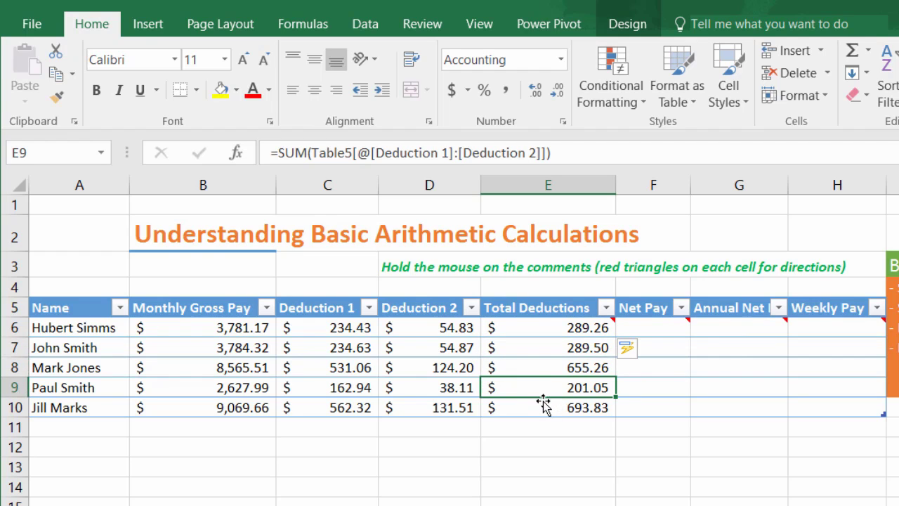
left_click(560, 344)
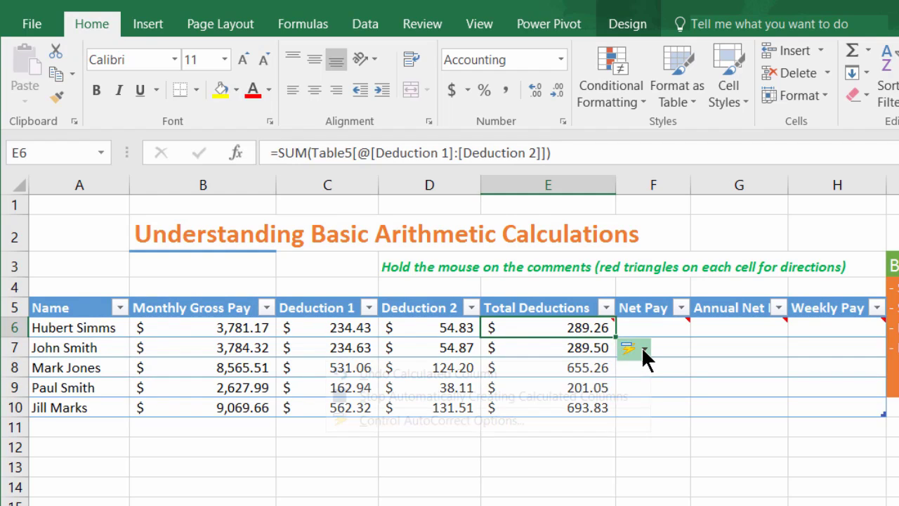
left_click(641, 348)
left_click(482, 374)
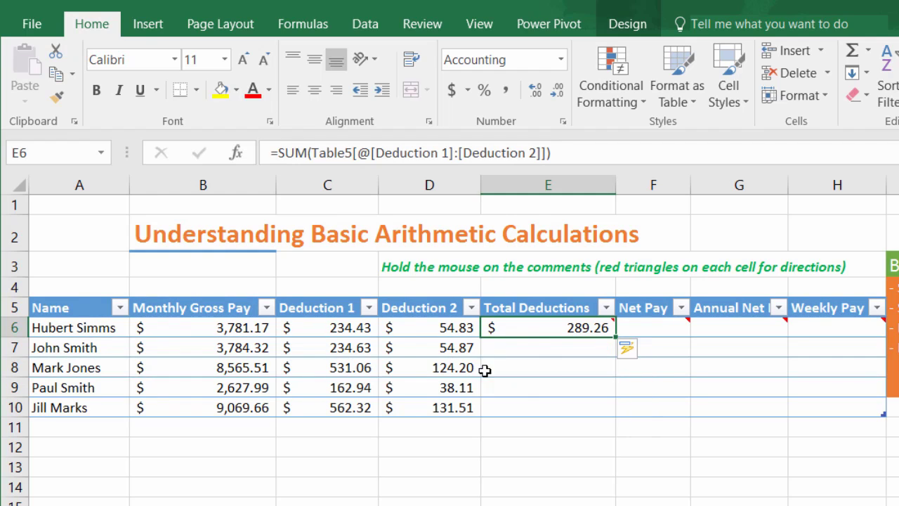
- Autofill the Total Deductions formula from E6 down through E10 for the remaining employees
left_click(593, 349)
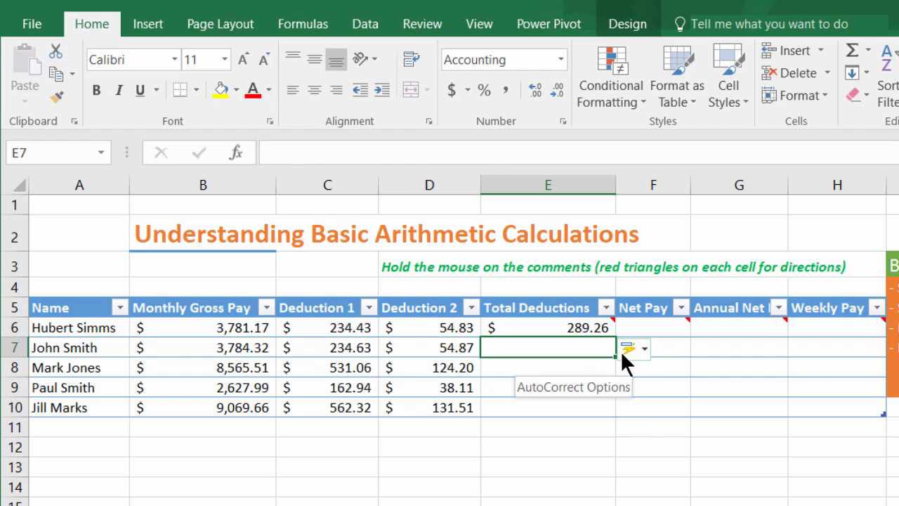
left_click(566, 330)
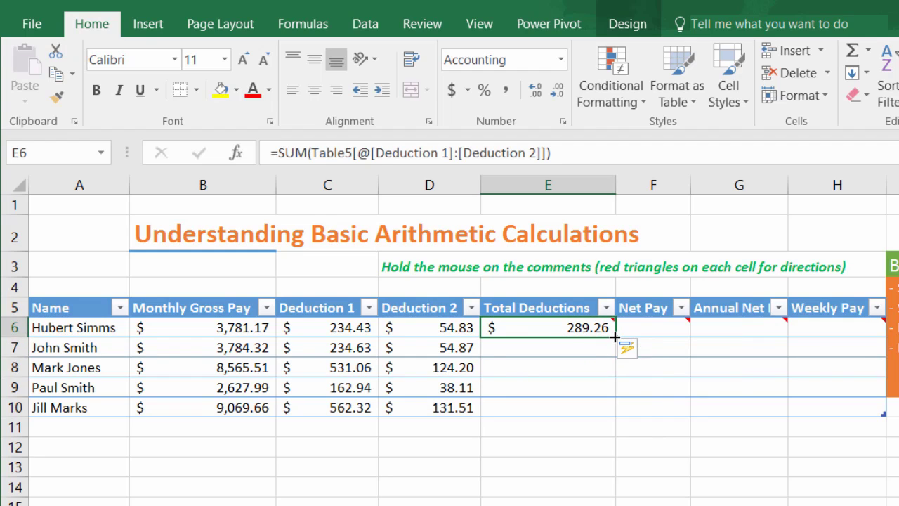
left_click_drag(614, 338, 612, 409)
left_click(552, 385)
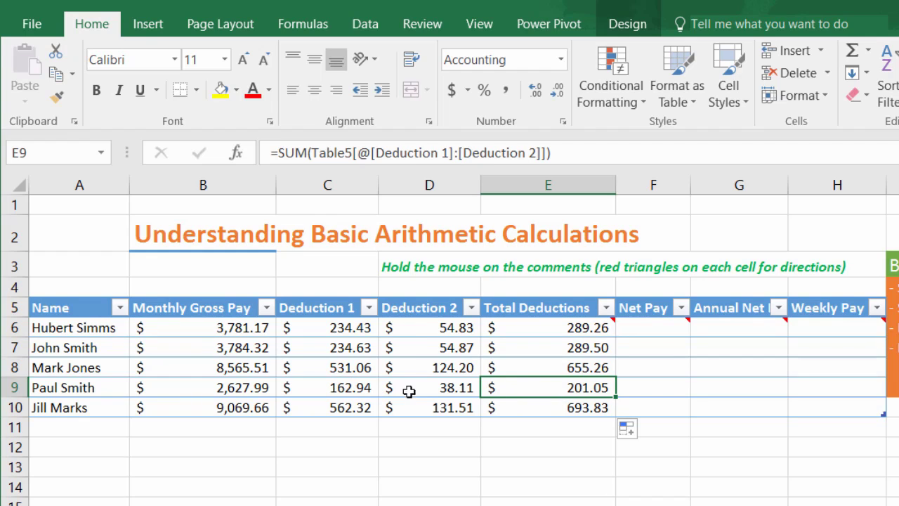
- Calculate Net Pay in F6 by subtracting Total Deductions from Monthly Gross Pay with the formula =B6-E6
left_click(634, 330)
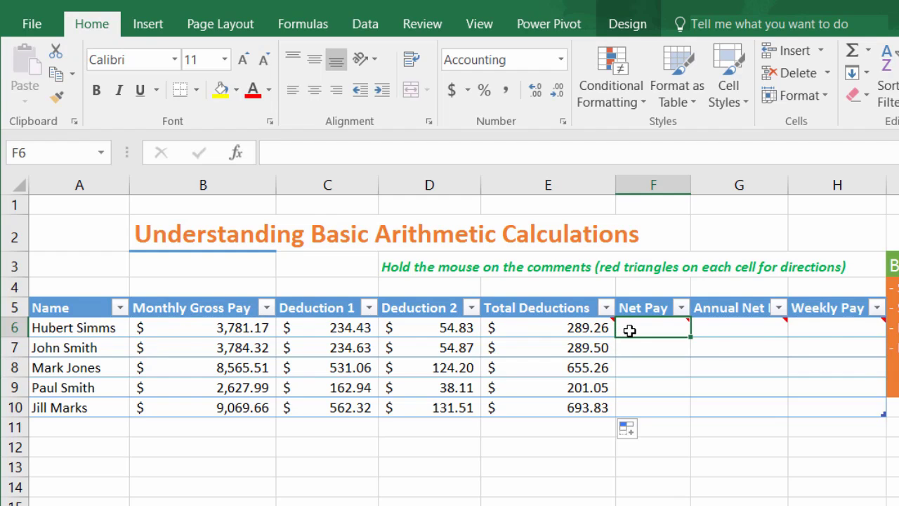
mouse_move(640, 337)
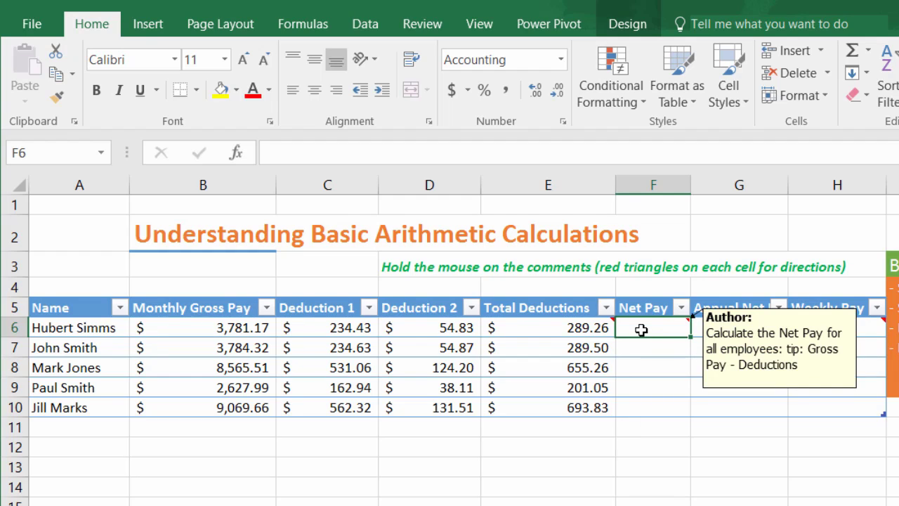
type("=")
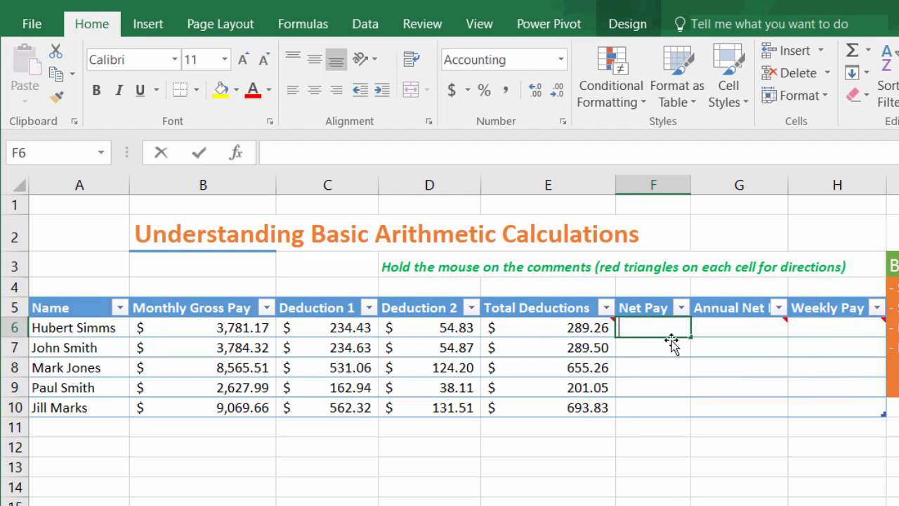
type("=")
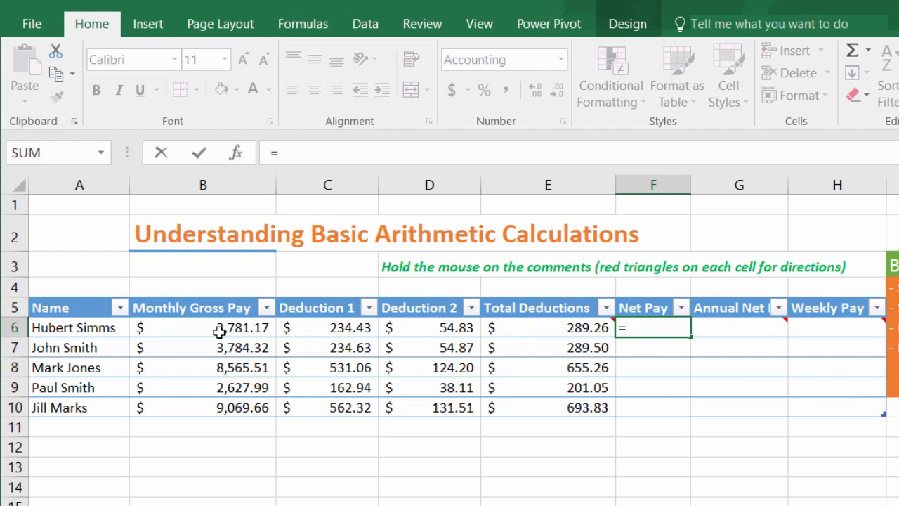
mouse_move(566, 332)
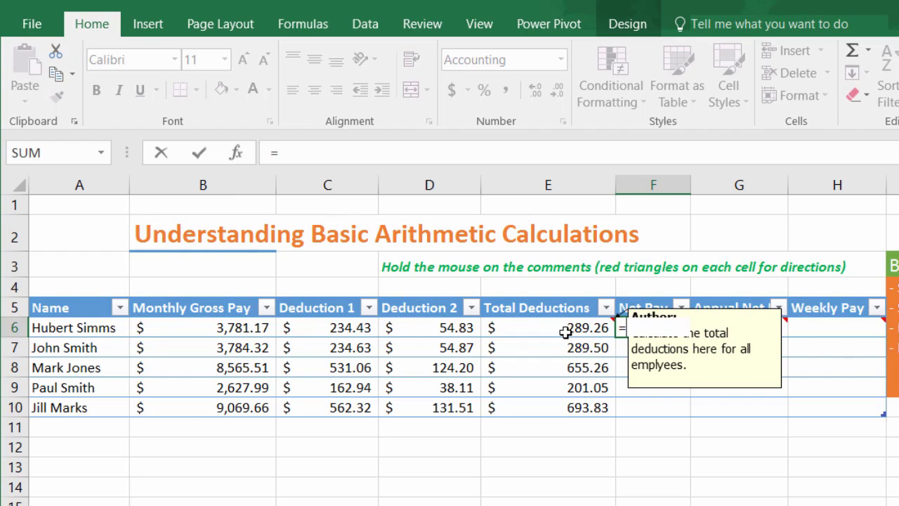
type("b")
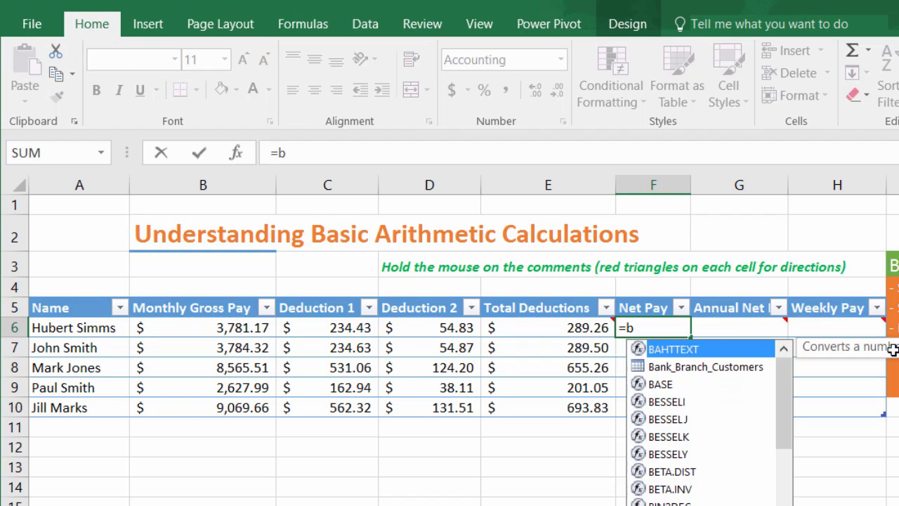
type("6-e")
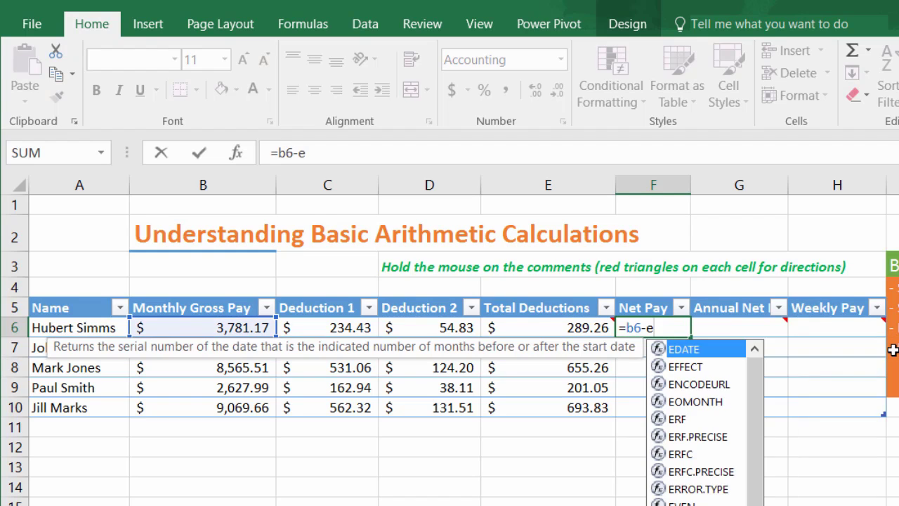
type("6")
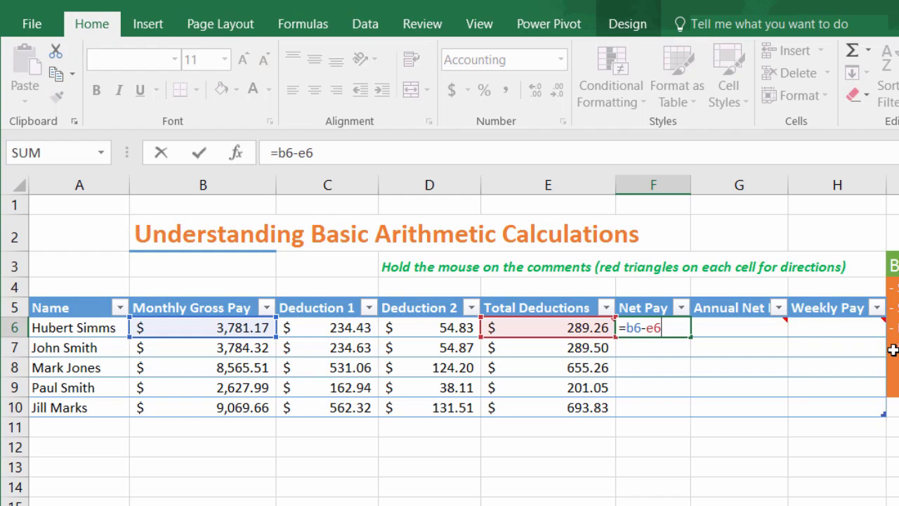
key("Return")
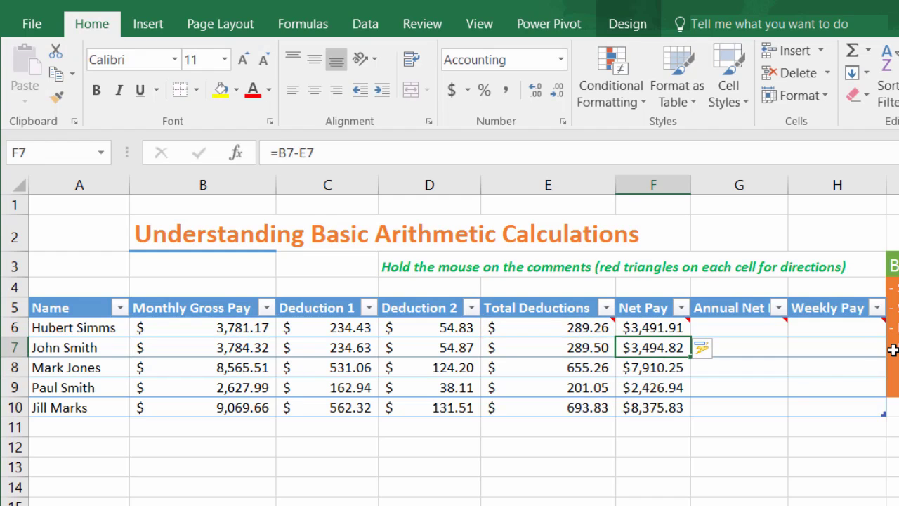
- Undo the automatic calculated column for Net Pay so only F6 keeps its formula
left_click(659, 329)
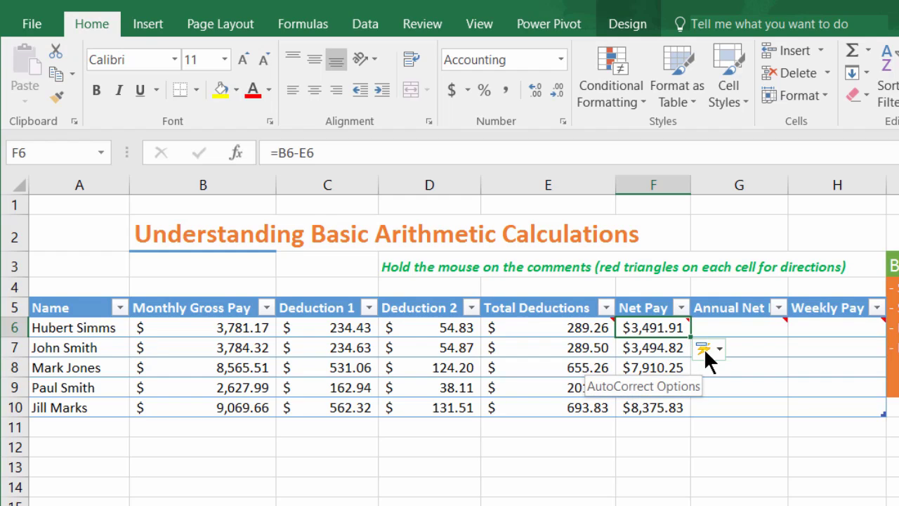
left_click(716, 349)
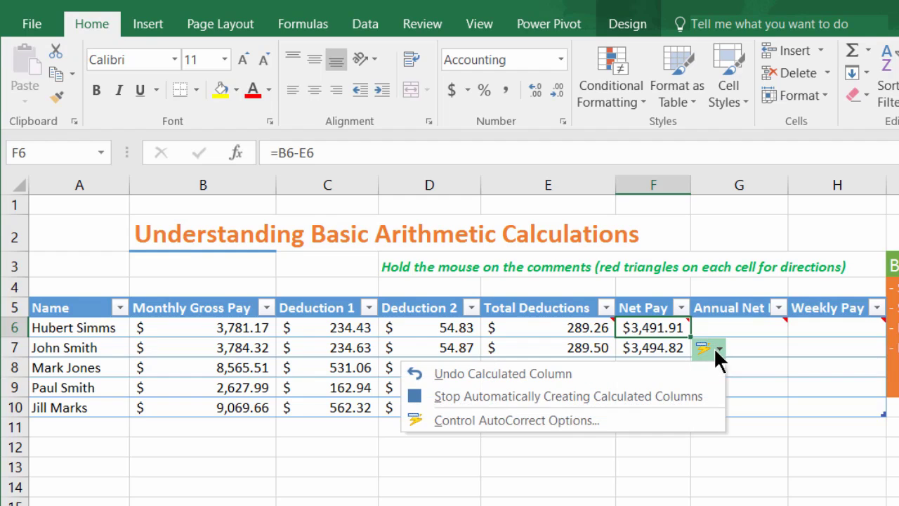
left_click(560, 372)
left_click(655, 346)
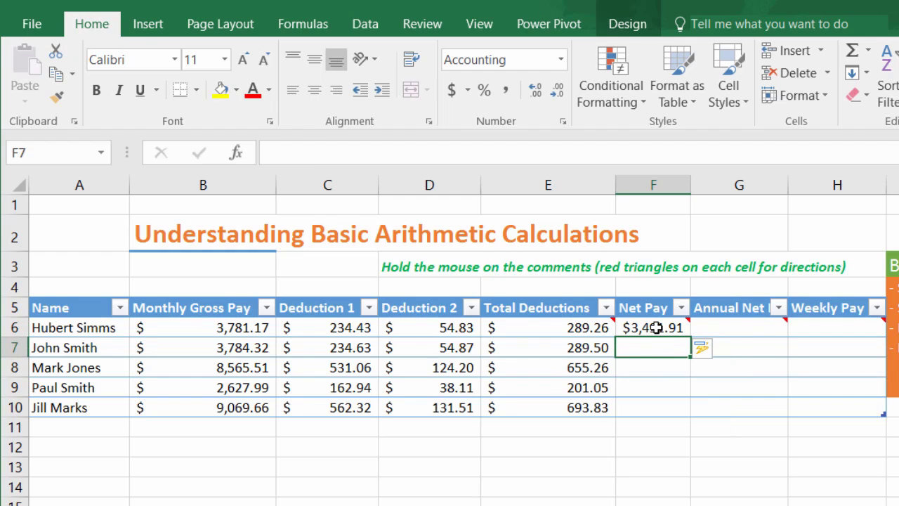
- Autofill the Net Pay formula from F6 down through F10 for the remaining employees
left_click(655, 327)
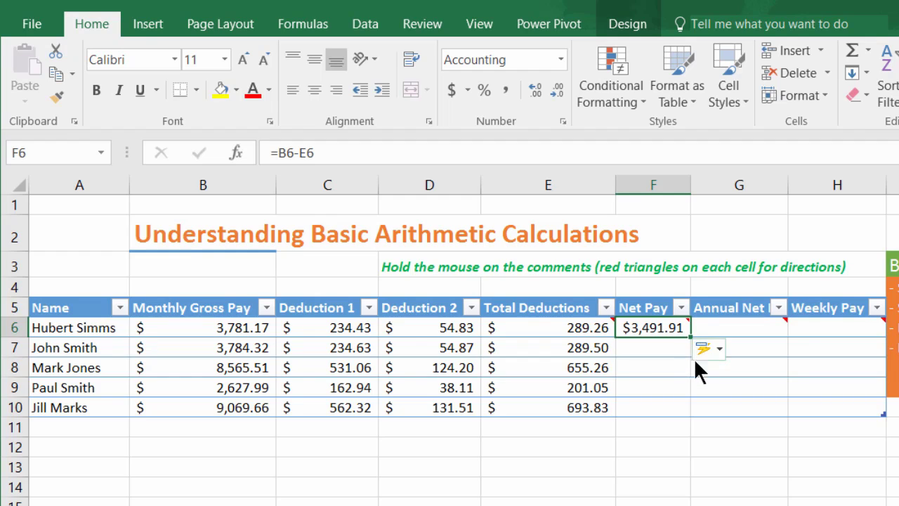
mouse_move(697, 336)
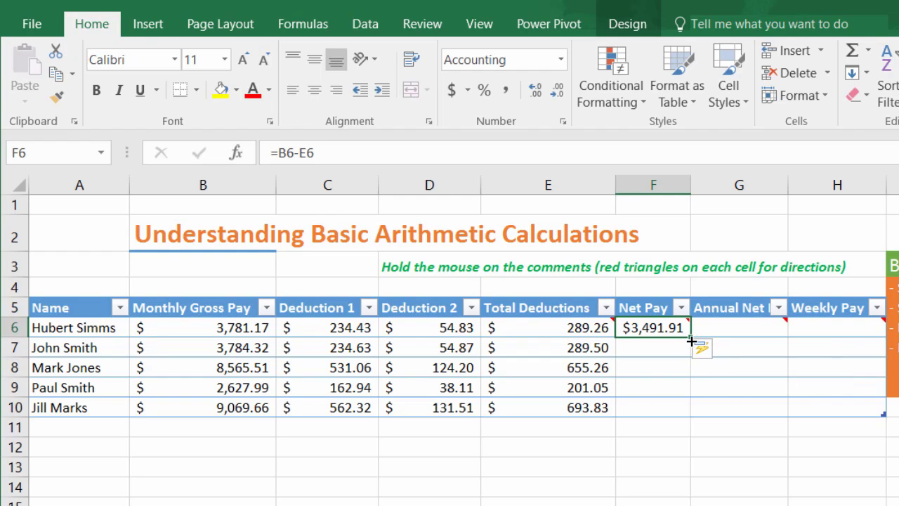
left_click_drag(691, 337, 679, 416)
- Check the Net Pay formulas in F10, F7 and F6, including which cells the F7 formula references
left_click(647, 407)
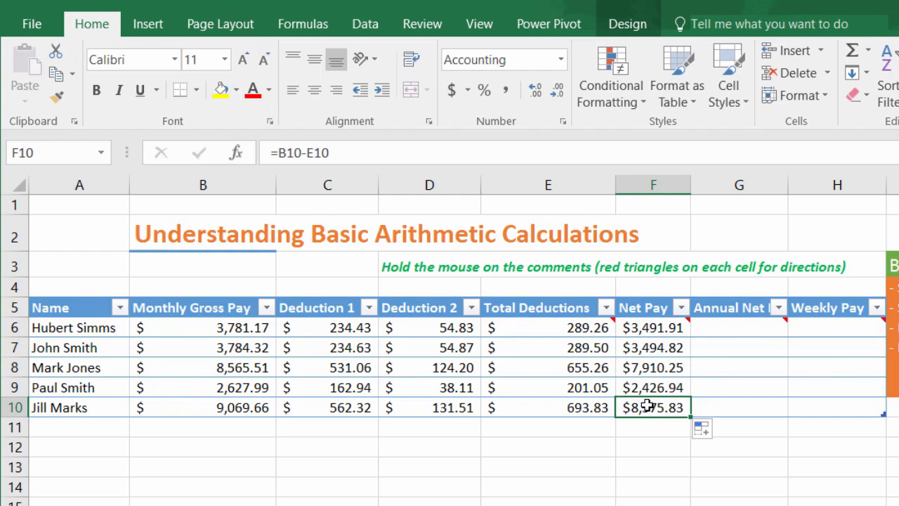
left_click(639, 345)
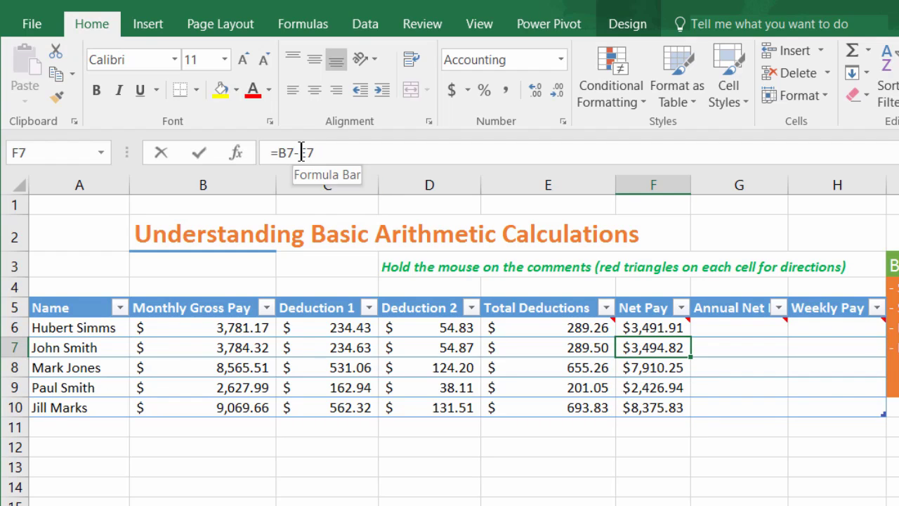
left_click(300, 152)
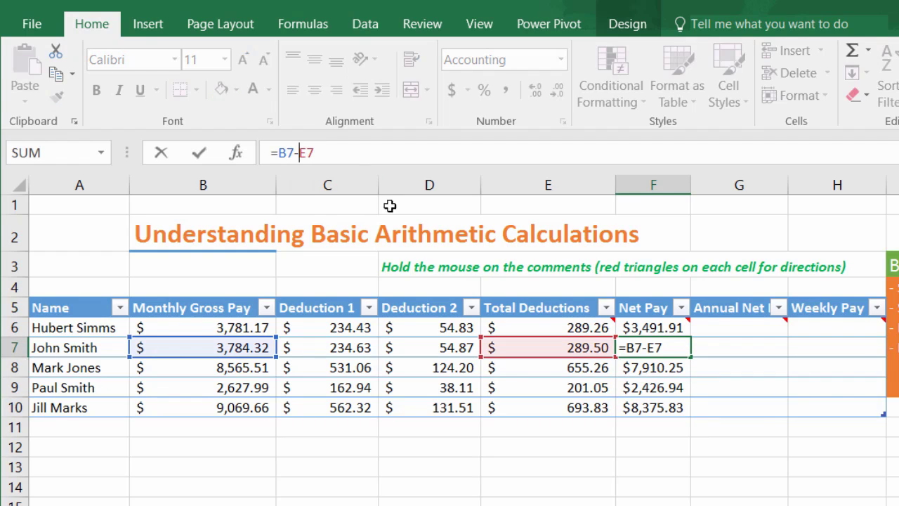
left_click(718, 350)
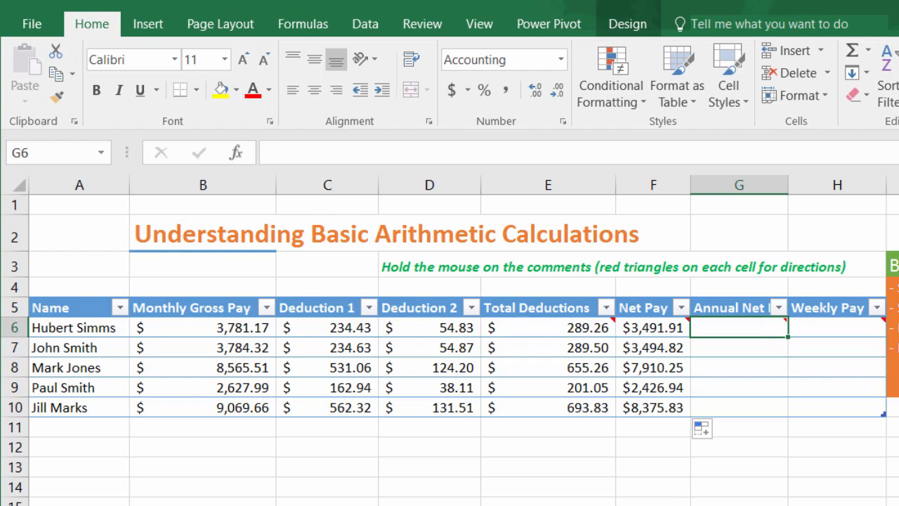
left_click(660, 327)
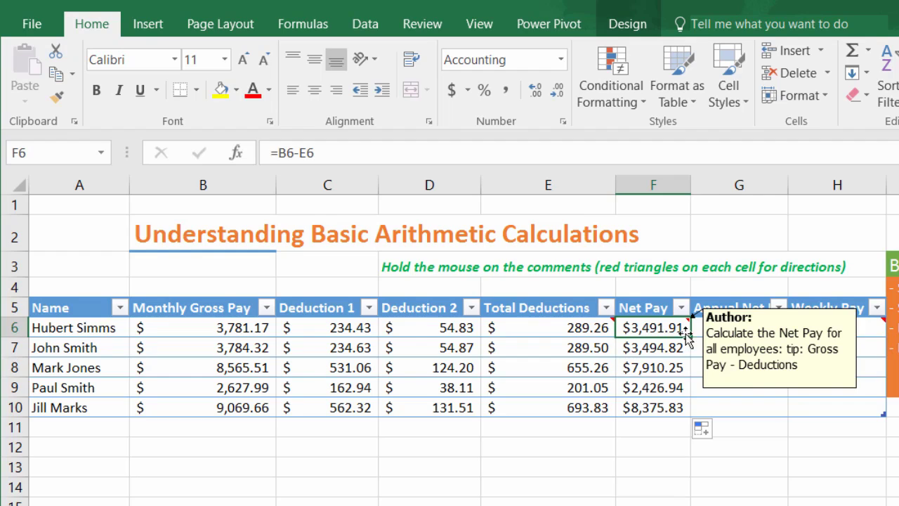
- Enter a formula in G6 that multiplies that row's Net Pay by 12 for the Annual Net Pay
left_click(745, 330)
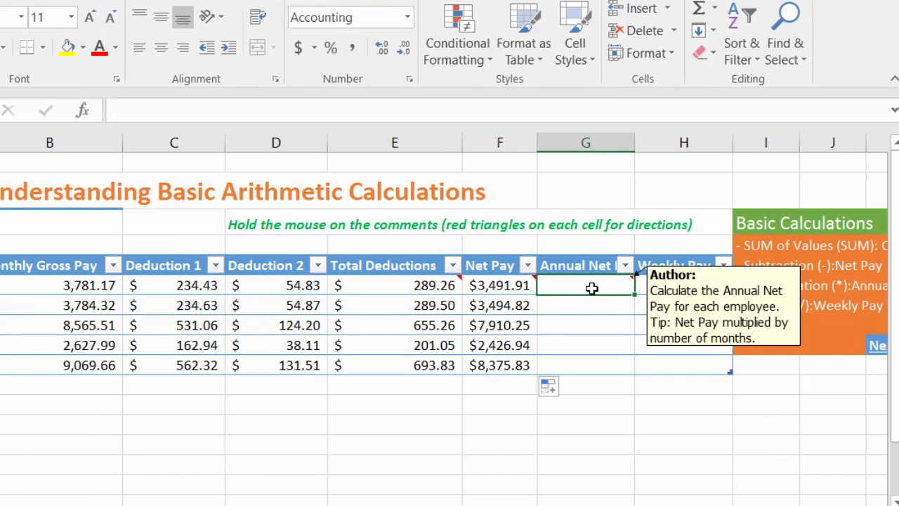
type("=")
mouse_move(517, 288)
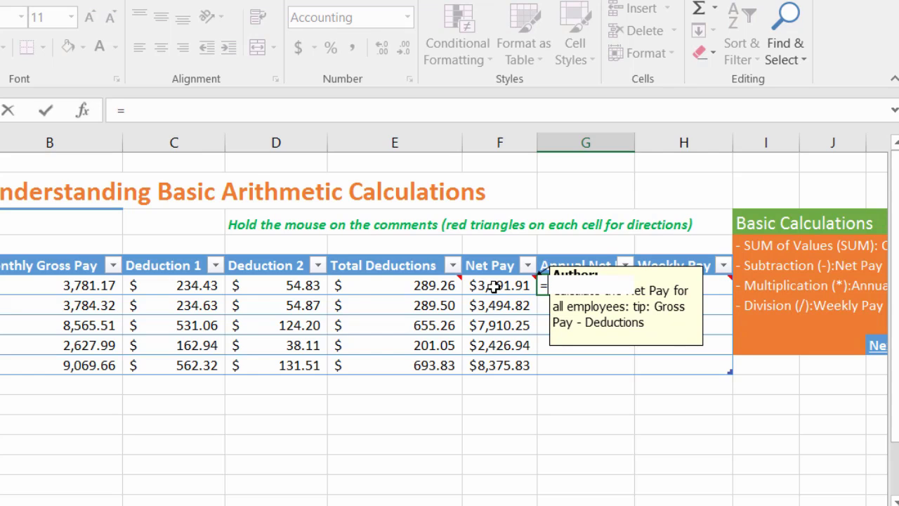
left_click(495, 287)
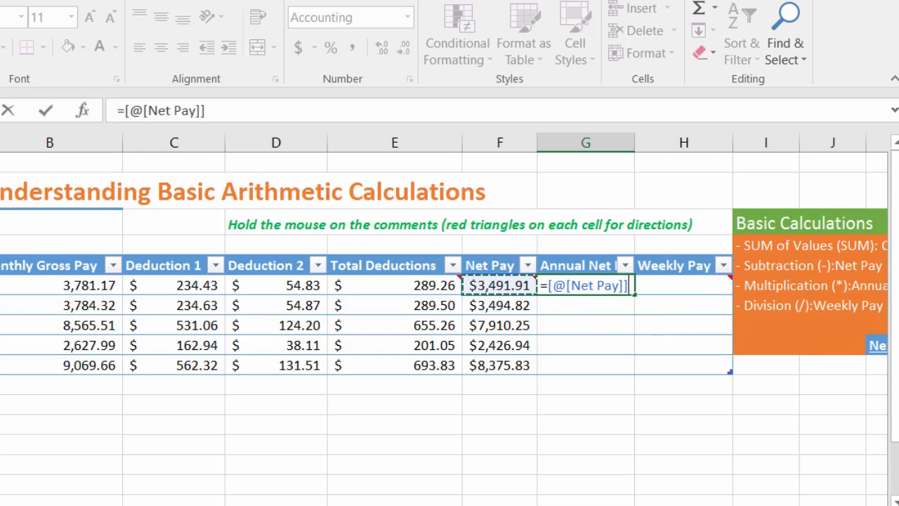
type("*")
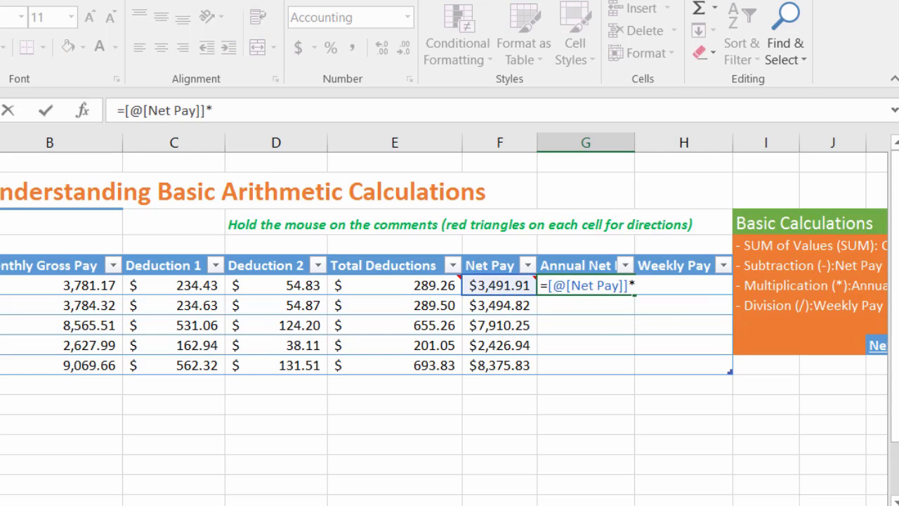
type("12")
- Replace the structured Net Pay reference in the G6 formula with F6, making it =F6*12
left_click_drag(212, 111, 137, 109)
left_click(208, 112)
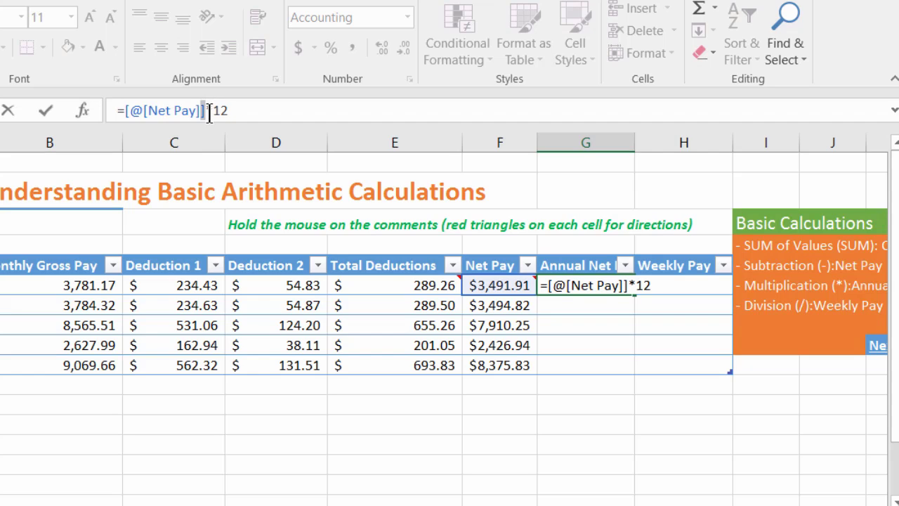
left_click_drag(208, 111, 125, 110)
type("F6")
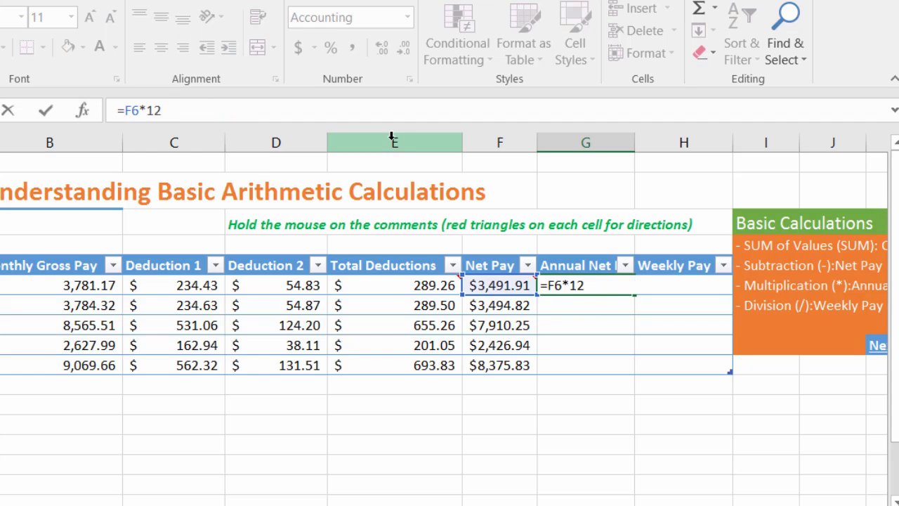
- Commit the formula =F6*12 for the first employee's annual net pay in G6 and review it
key("Return")
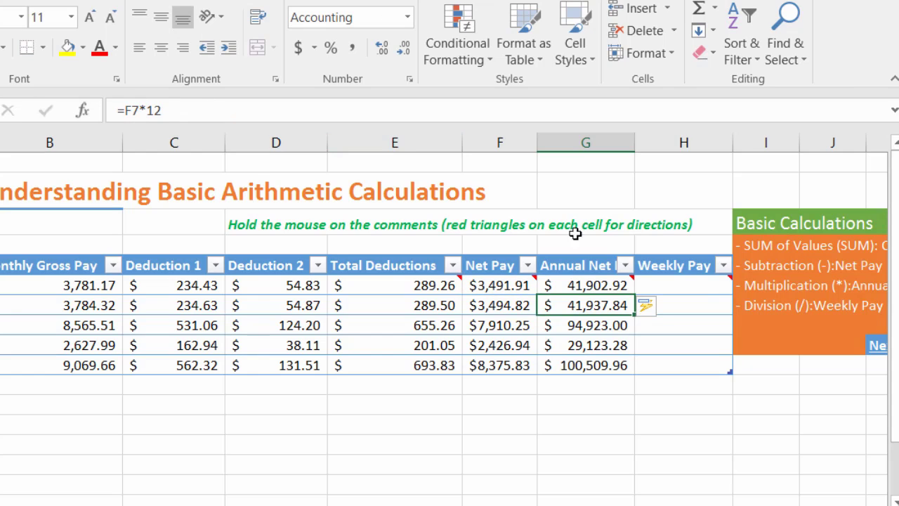
left_click(594, 284)
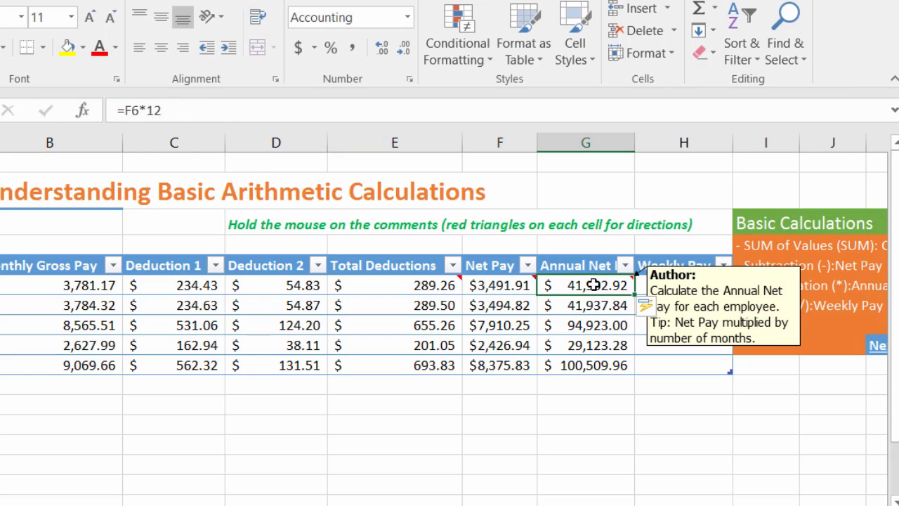
left_click(189, 110)
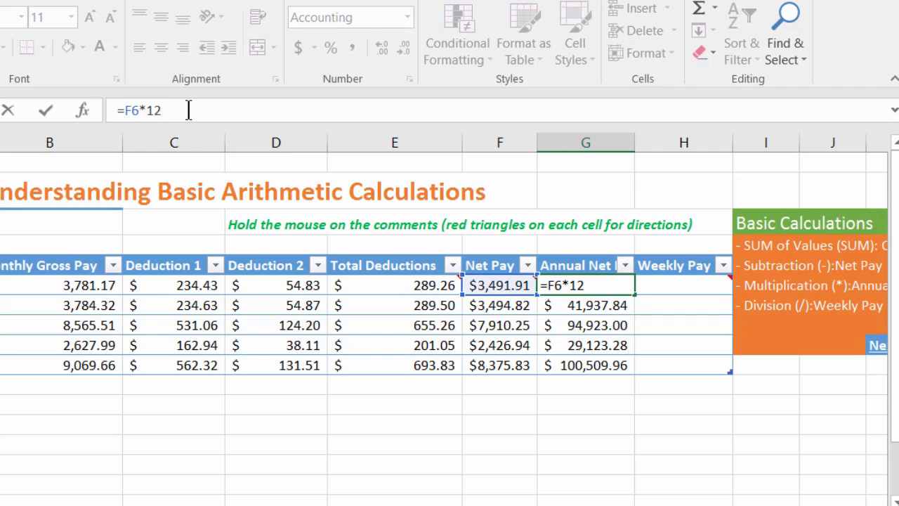
left_click(645, 431)
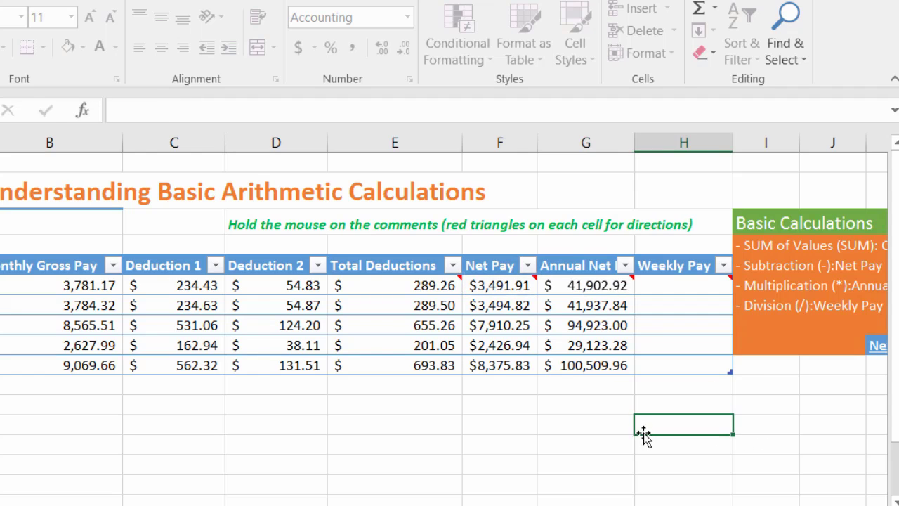
- Add a "Months" label in H13 with the value 12 beside it in I13
left_click(612, 426)
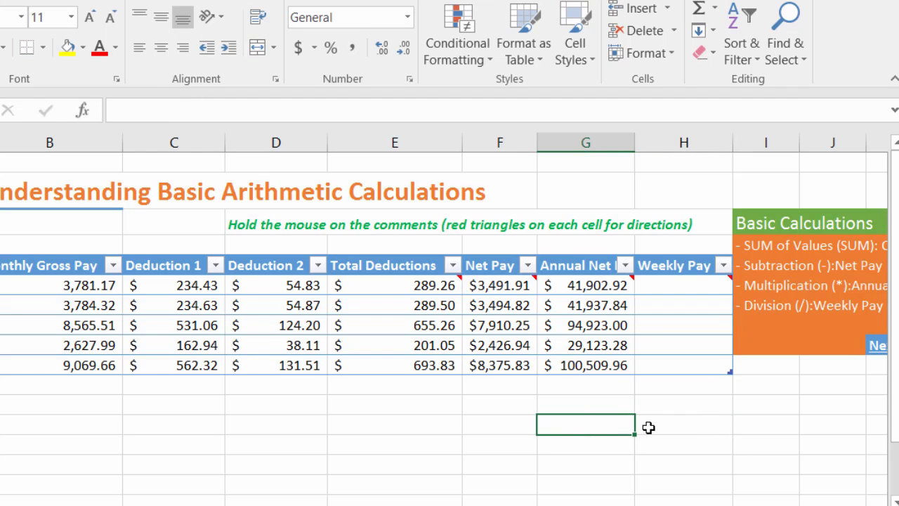
left_click(650, 426)
type("Months")
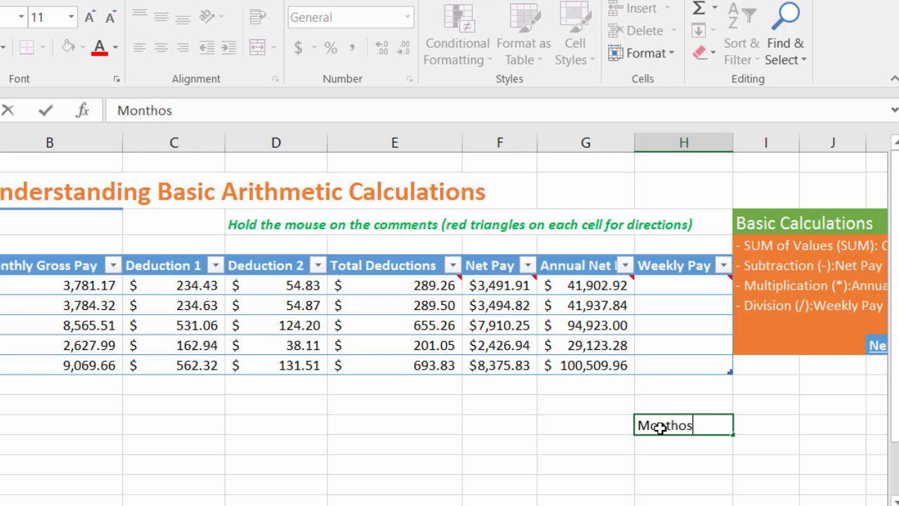
key("Tab")
type("12")
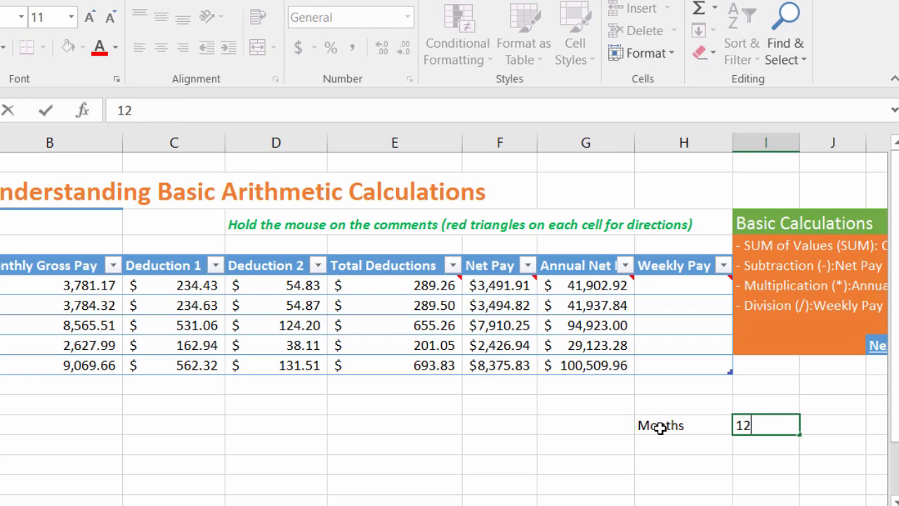
left_click(763, 444)
left_click(762, 425)
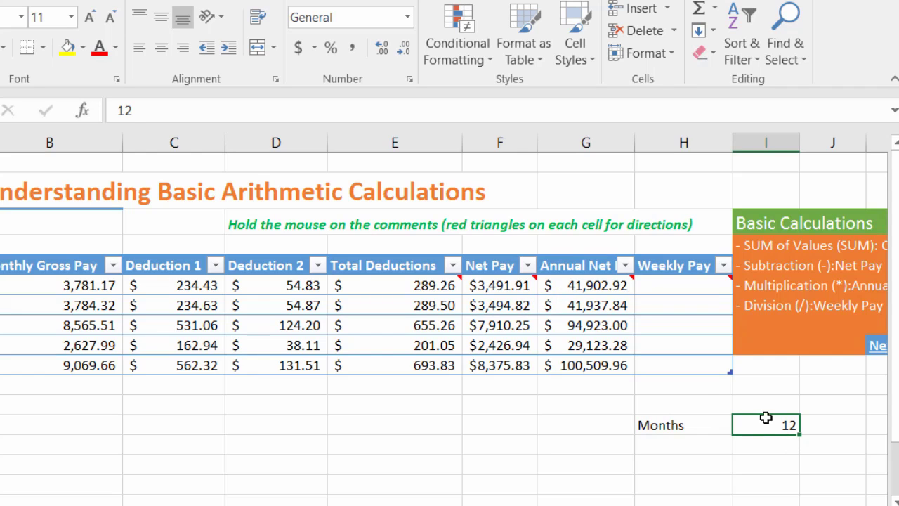
- Replace the constant 12 in the G6 formula with a reference to I13, giving =F6*I13
left_click(583, 290)
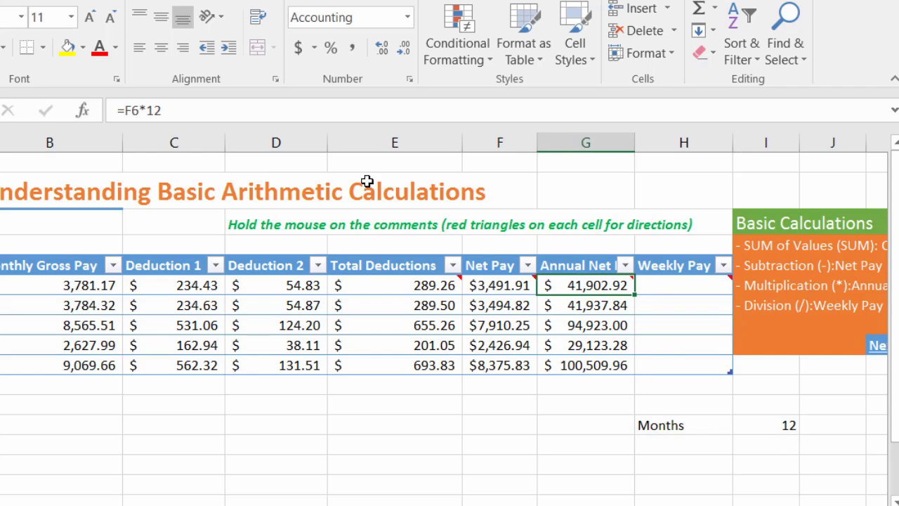
left_click(177, 111)
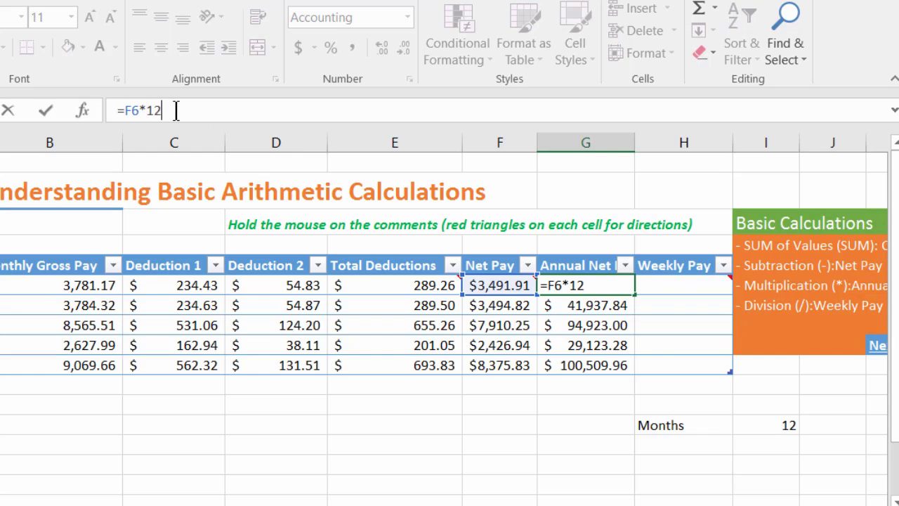
key("BackSpace")
key("BackSpace")
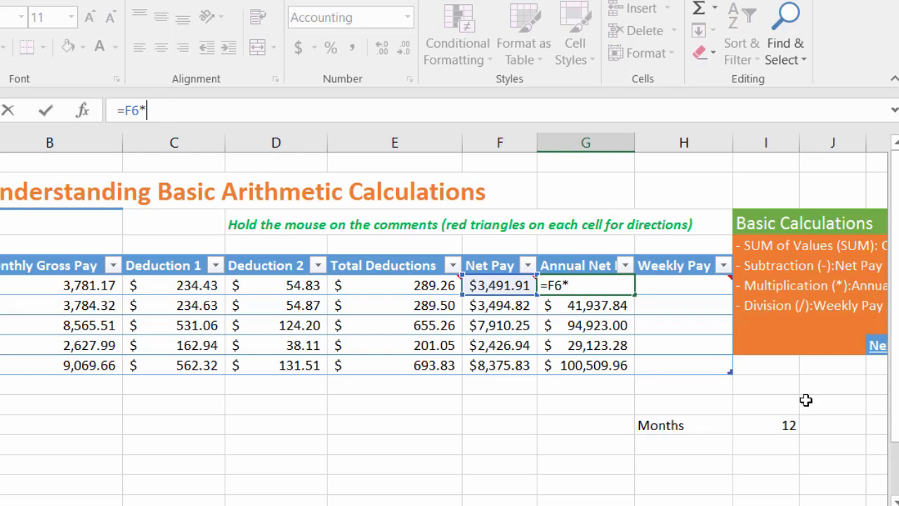
left_click(775, 428)
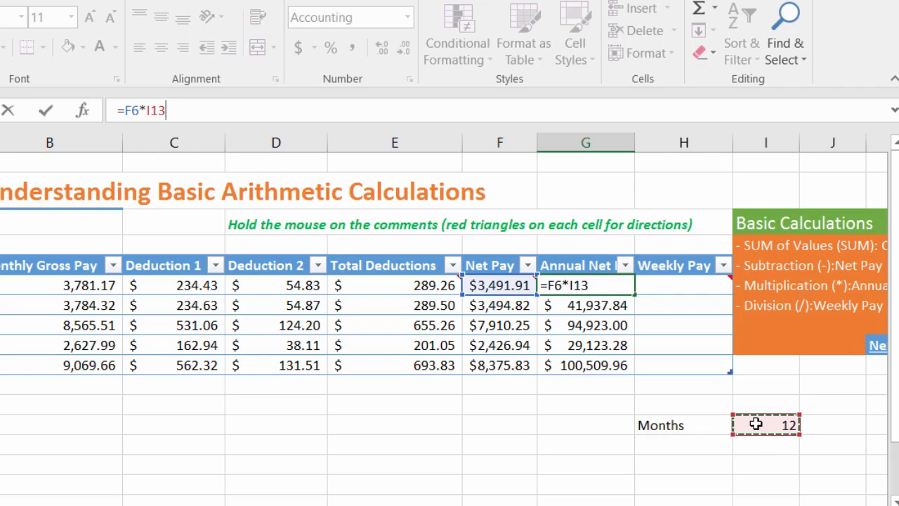
key("Return")
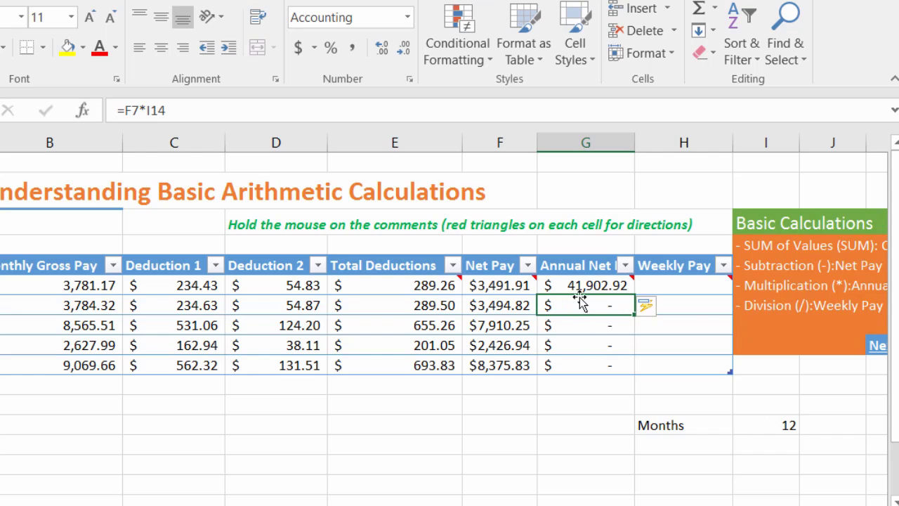
- Test the formula by setting the Months value in I13 to 6, and set it back to 12
left_click(785, 425)
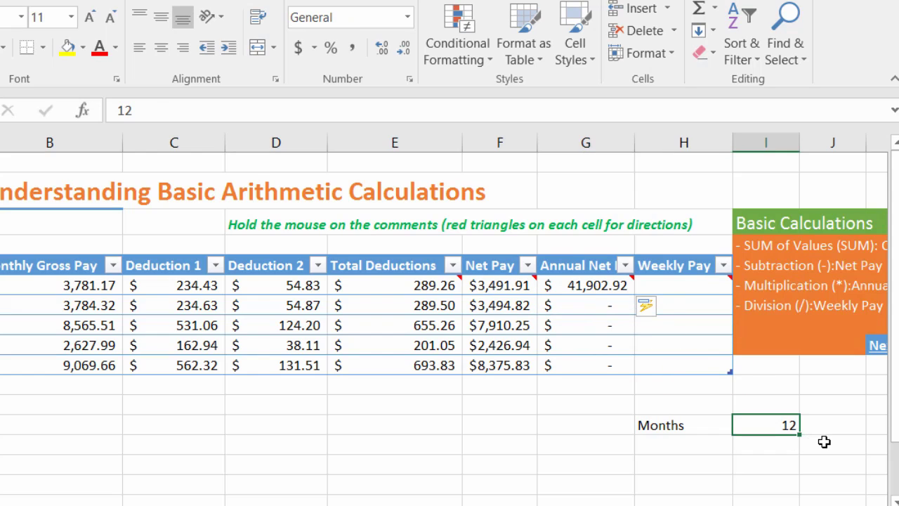
type("6")
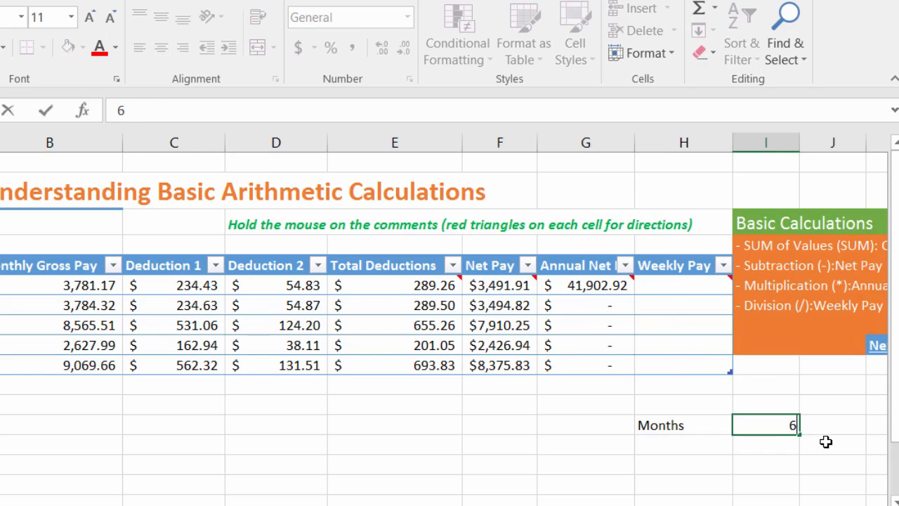
key("Return")
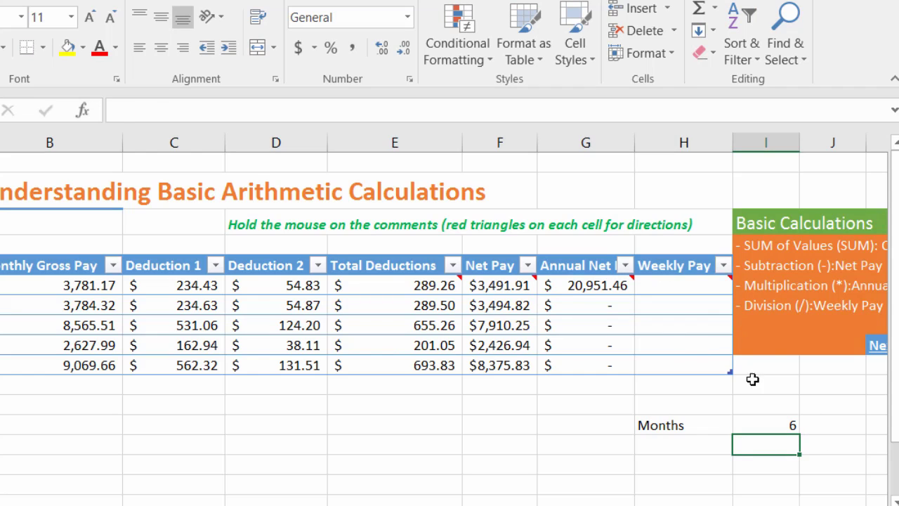
left_click(788, 427)
type("12")
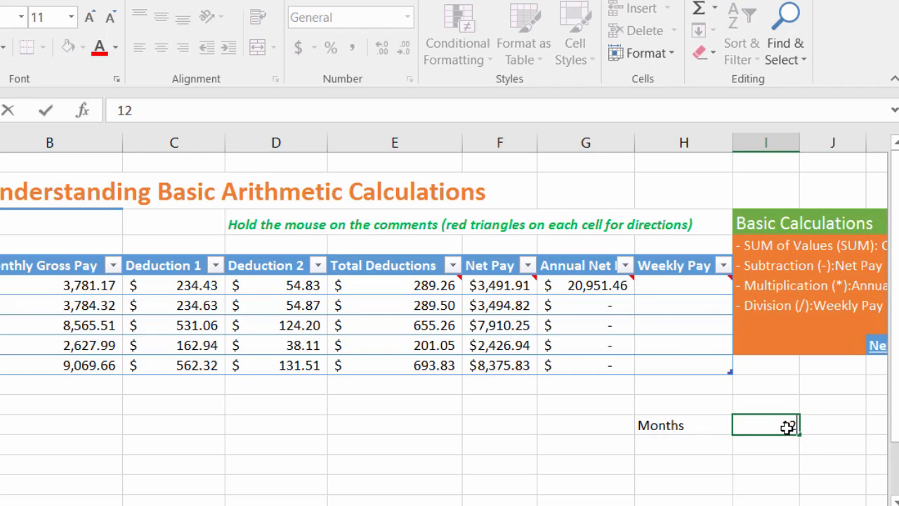
key("Return")
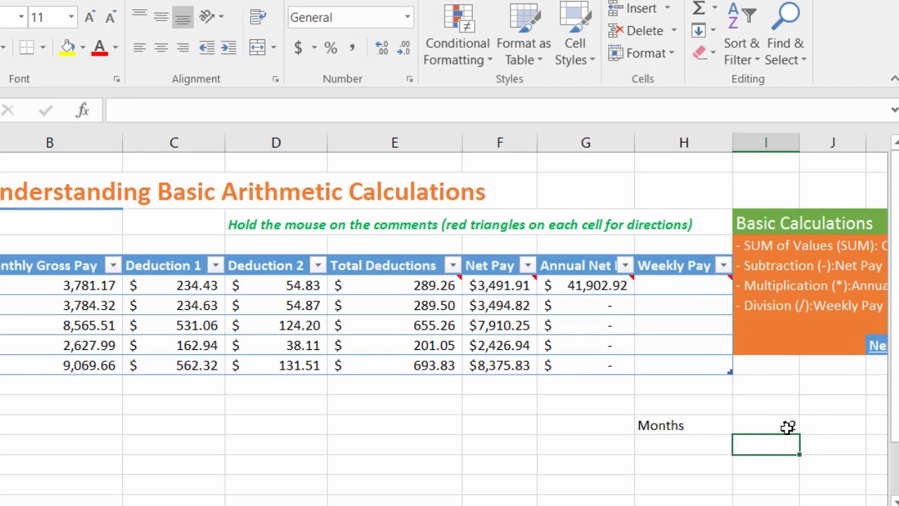
- Fill the formula =F6*I13 from G6 down through G10
left_click(596, 291)
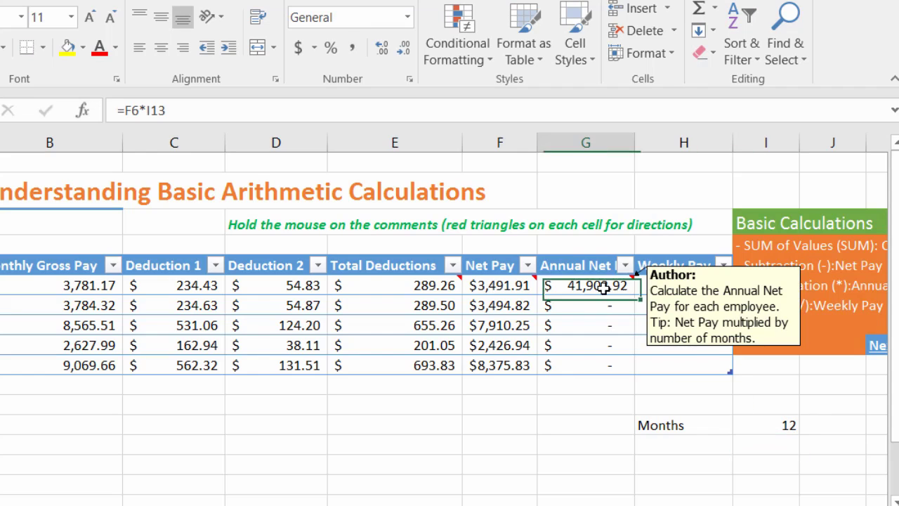
left_click_drag(633, 317, 628, 378)
- Examine the annual net pay formulas in G7 through G10 and compare their references with the Months value in I13
left_click(598, 331)
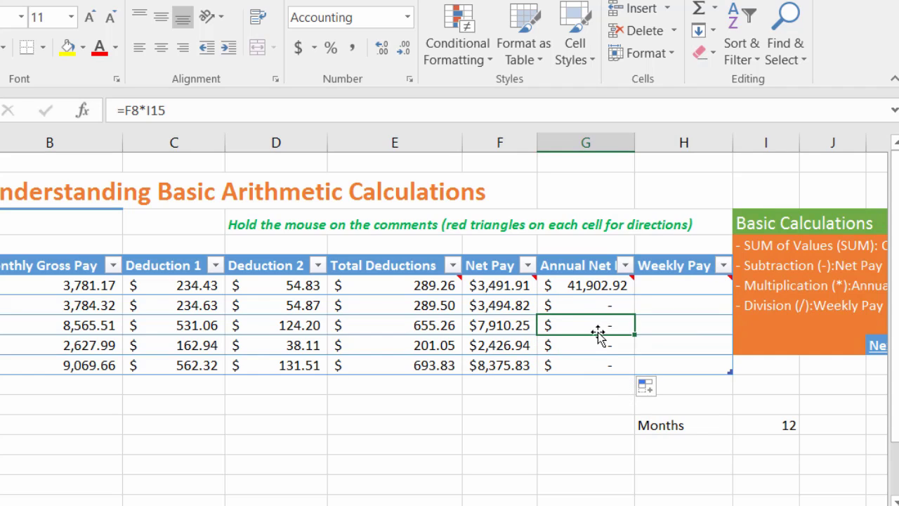
left_click(590, 349)
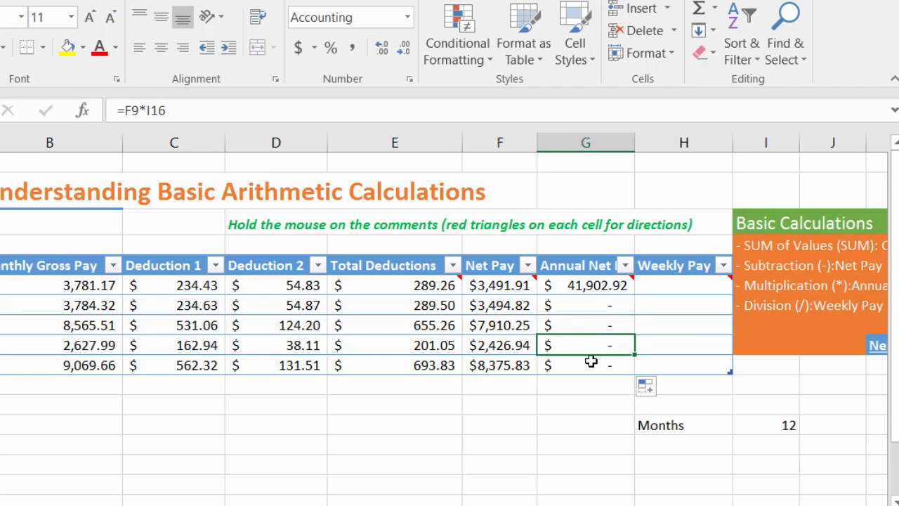
left_click(591, 365)
left_click(602, 343)
left_click(605, 324)
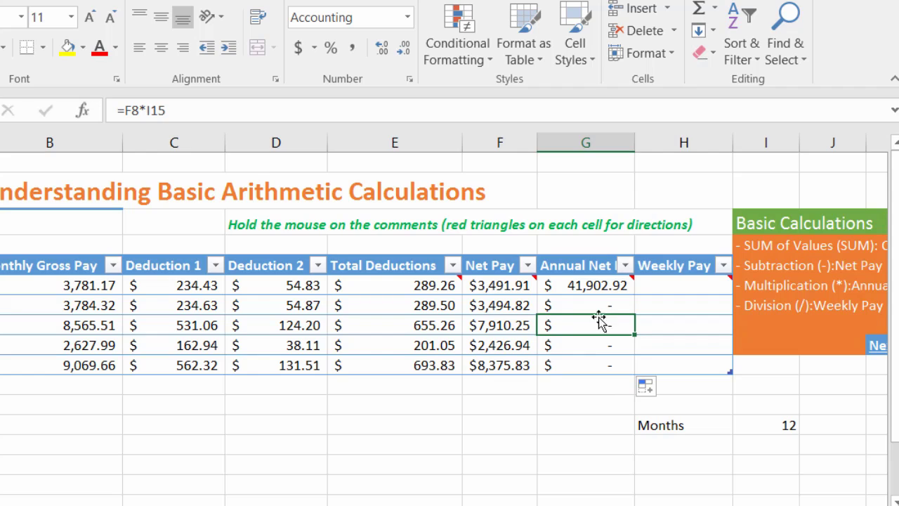
left_click(597, 304)
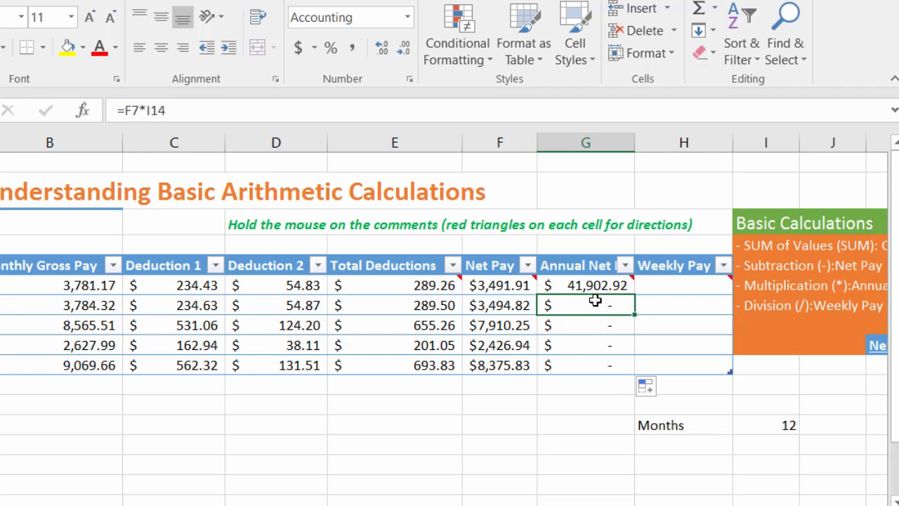
left_click(178, 110)
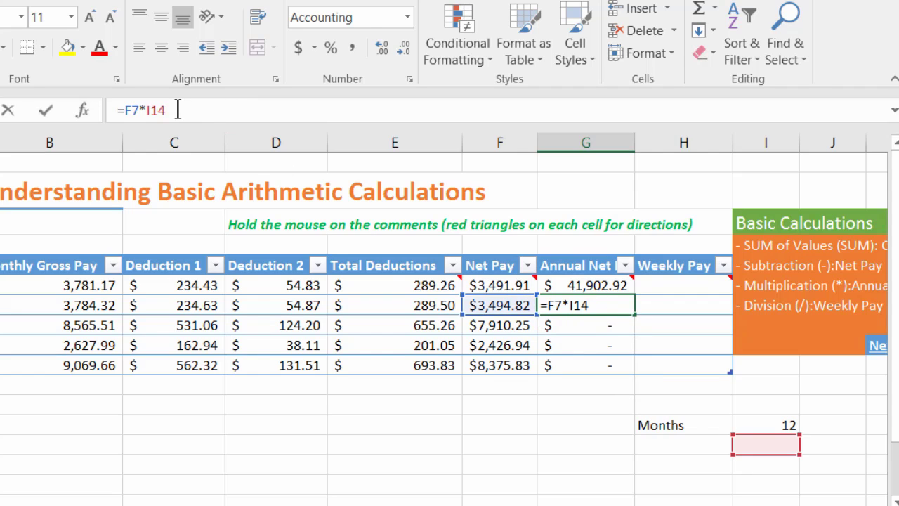
left_click(588, 323)
left_click(603, 344)
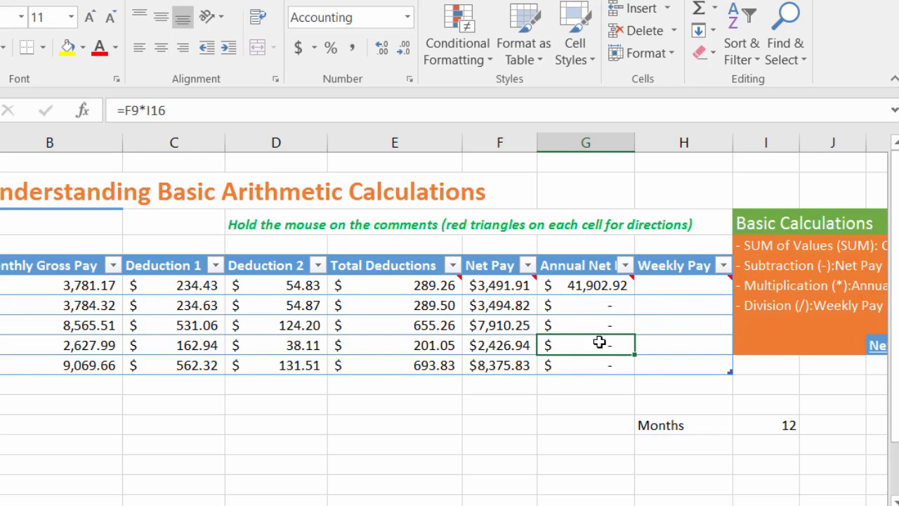
left_click(609, 366)
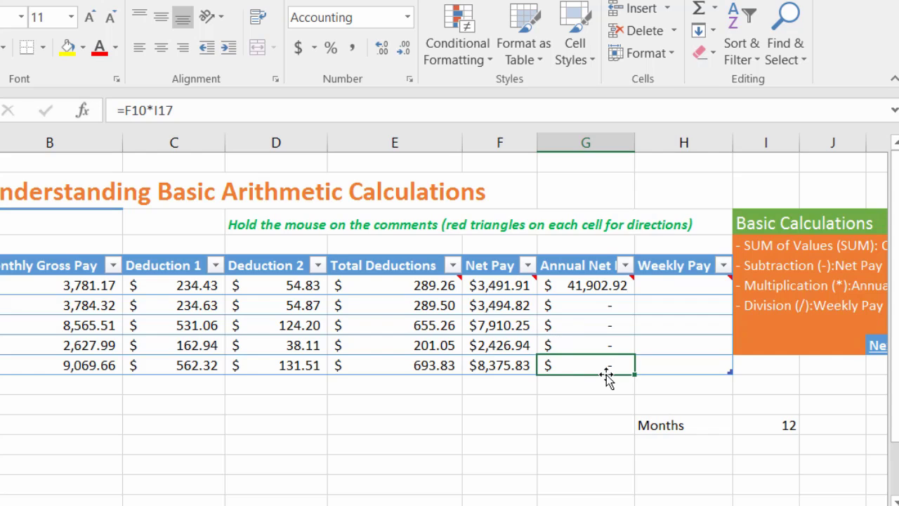
left_click(782, 429)
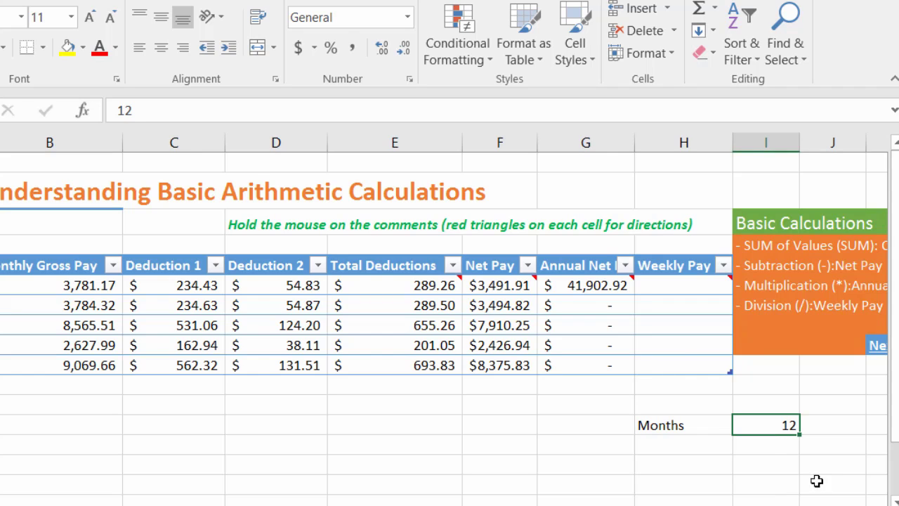
- Make the Months reference in the G6 formula absolute so it reads =F6*$I$13
left_click(597, 289)
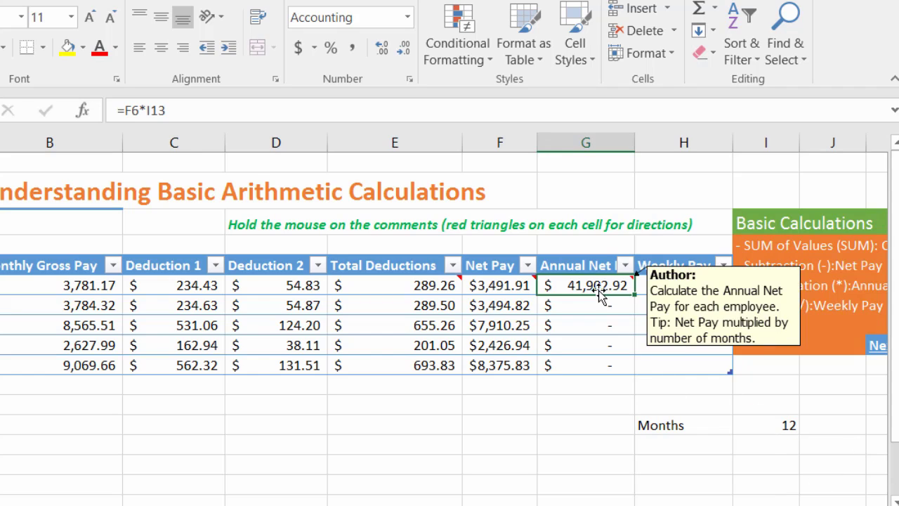
left_click(161, 111)
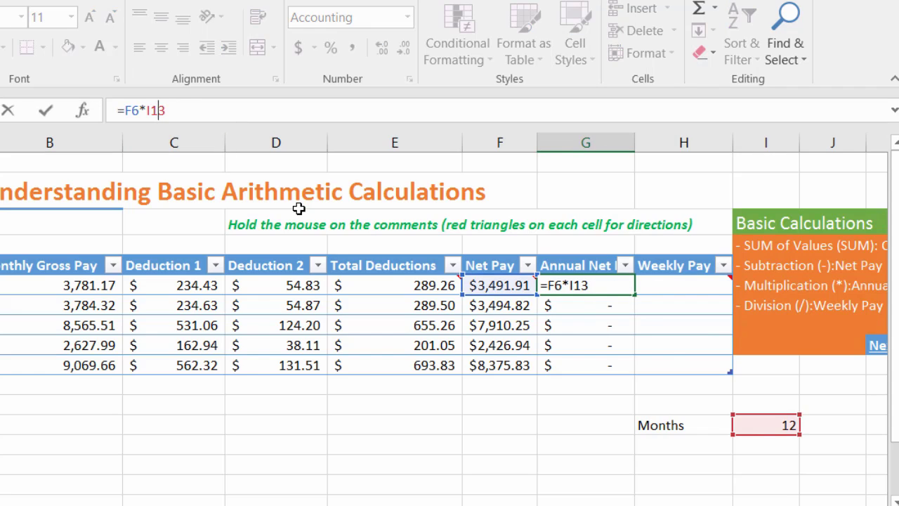
key("F4")
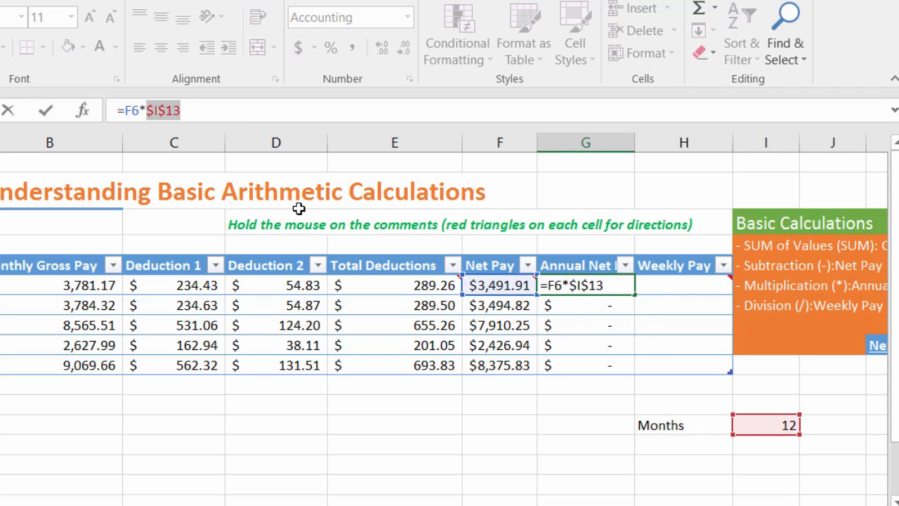
left_click(158, 110)
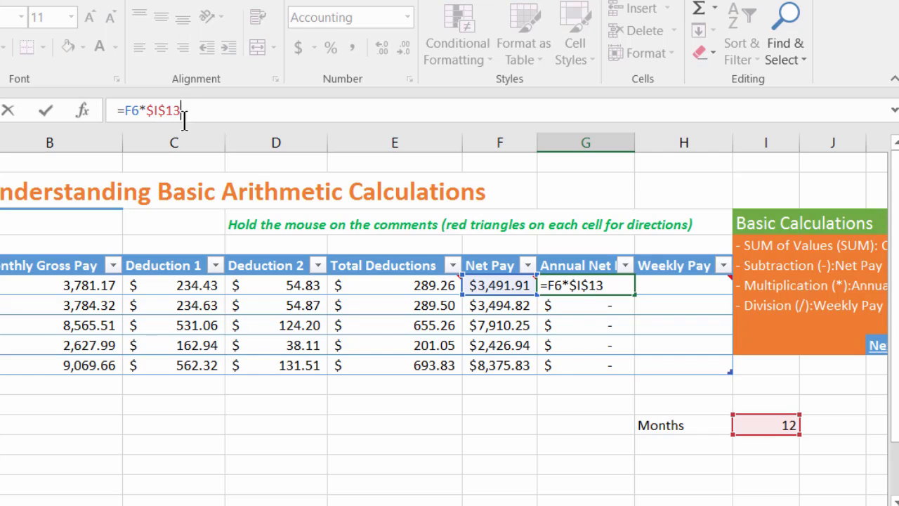
key("Return")
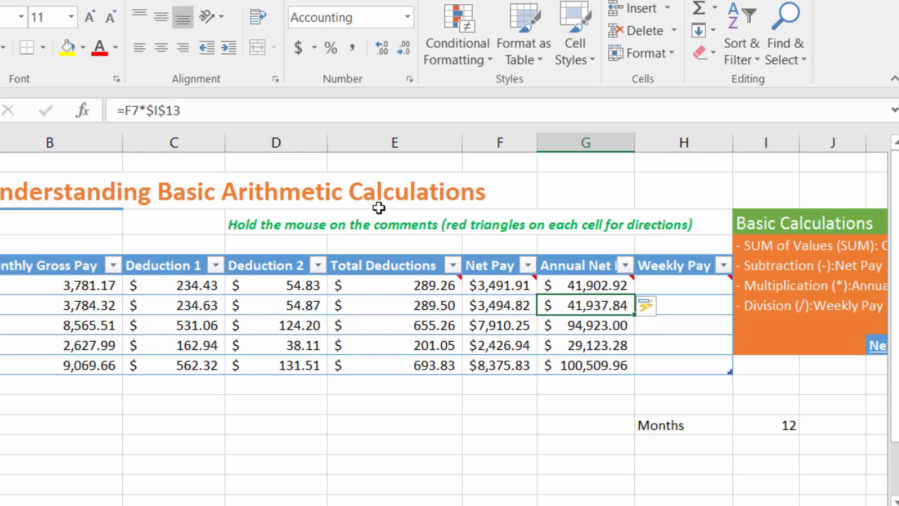
- Fill the formula =F6*$I$13 from G6 down through G10 and select the Months value in I13
left_click(604, 281)
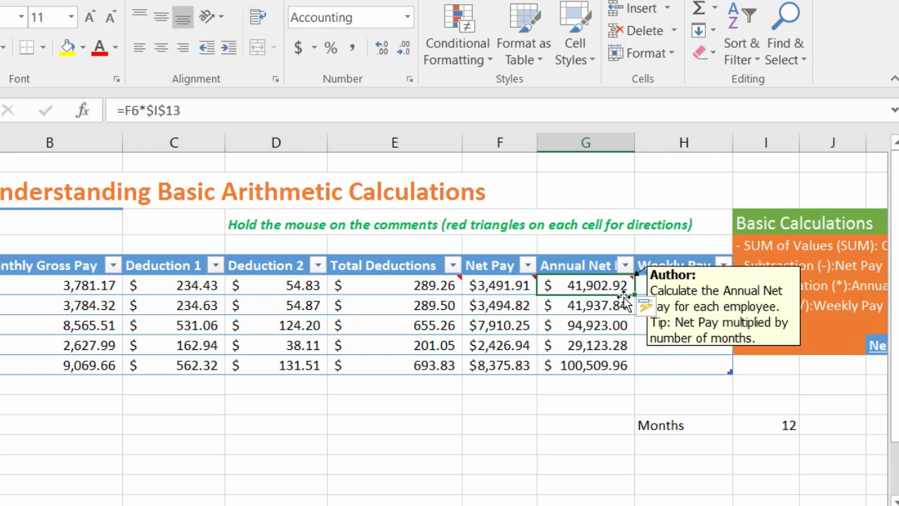
left_click_drag(628, 292, 626, 365)
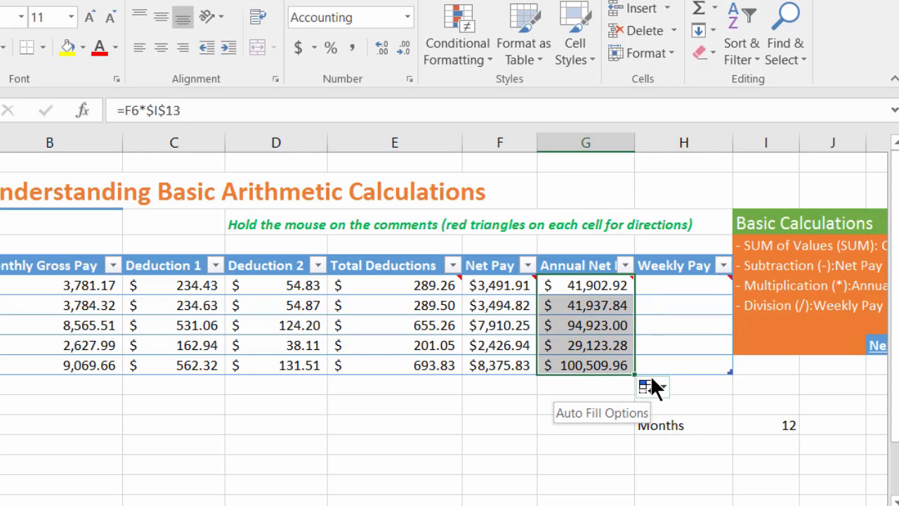
key("Return")
left_click(771, 427)
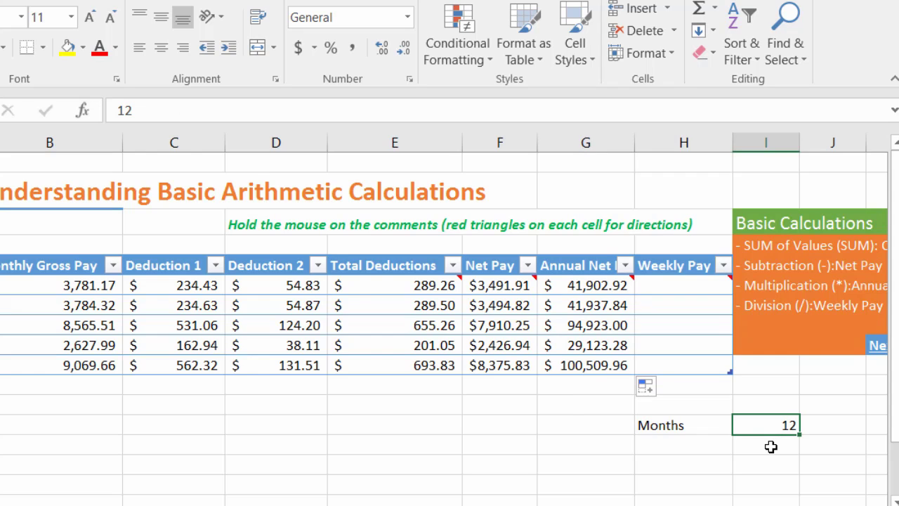
- Calculate the weekly pay in the Weekly Pay column by entering =G6/52 in H6
left_click(599, 285)
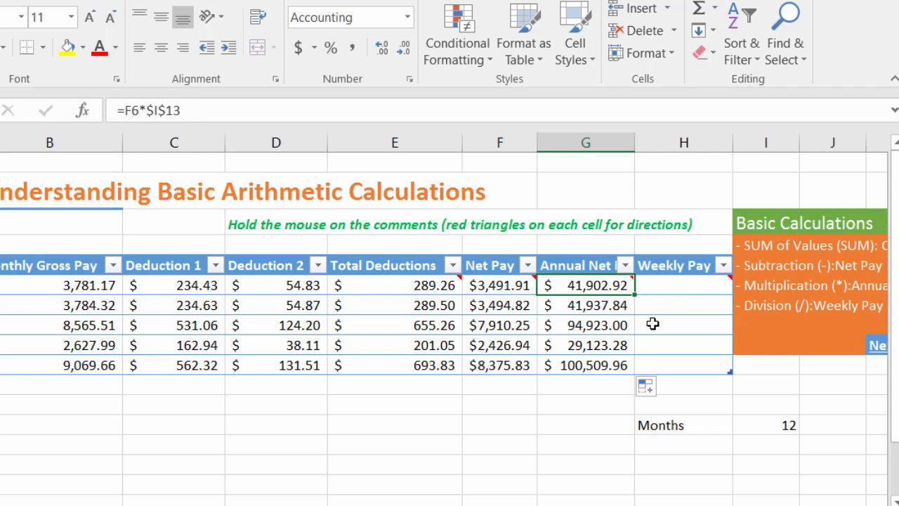
left_click(675, 290)
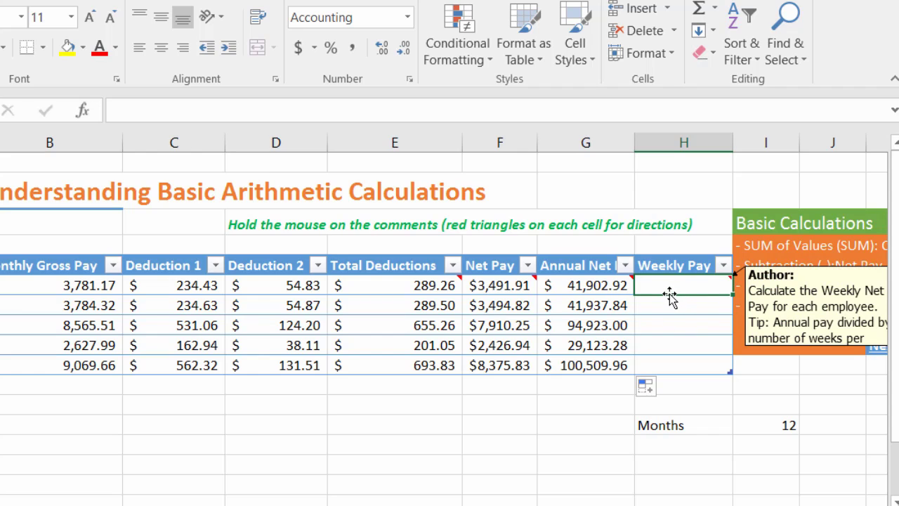
type("=")
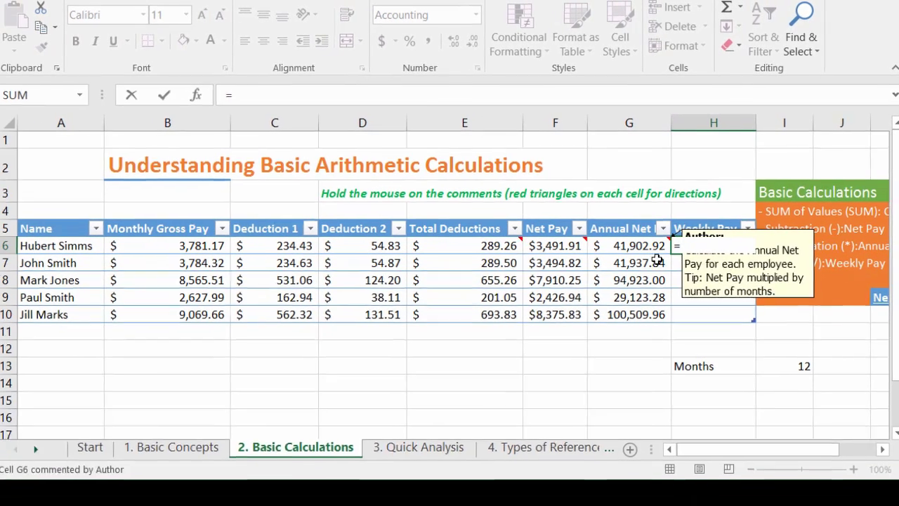
type("g6")
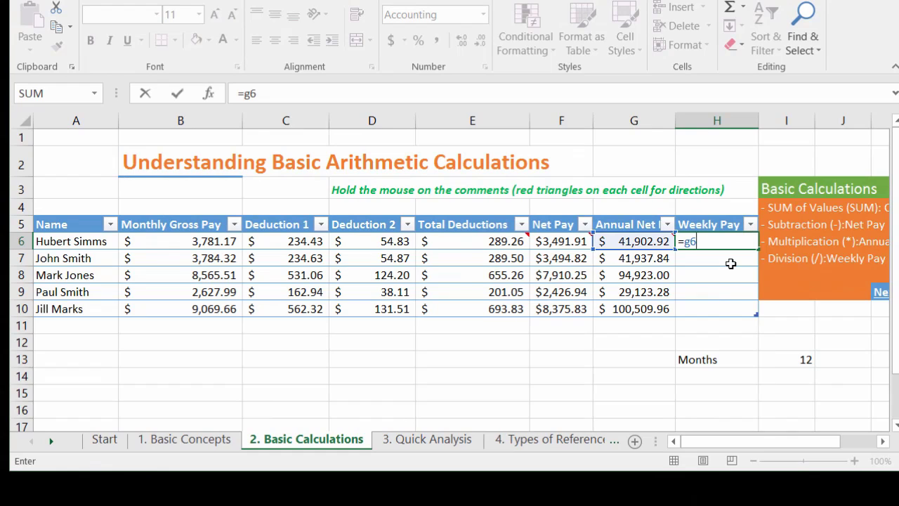
type("/52")
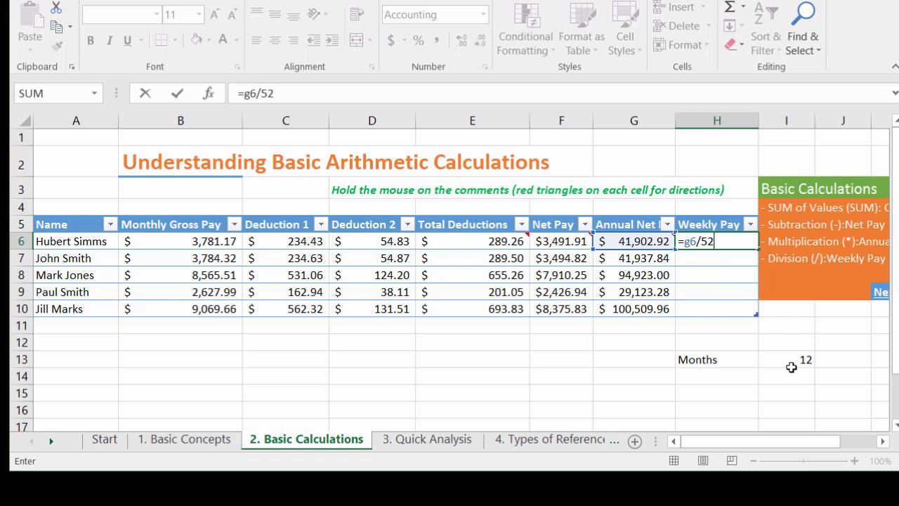
key("Return")
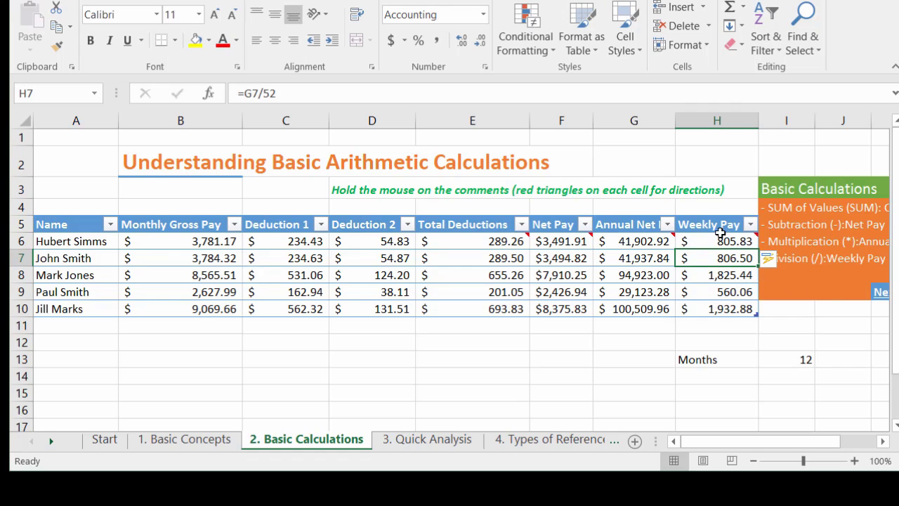
- Look at the AutoCorrect options for the calculated Weekly Pay column and leave them without choosing any
left_click(718, 241)
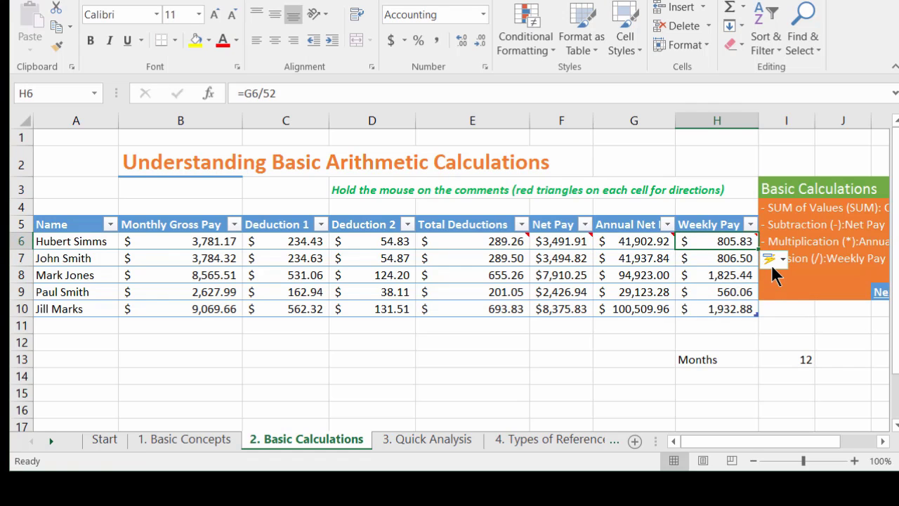
left_click(773, 260)
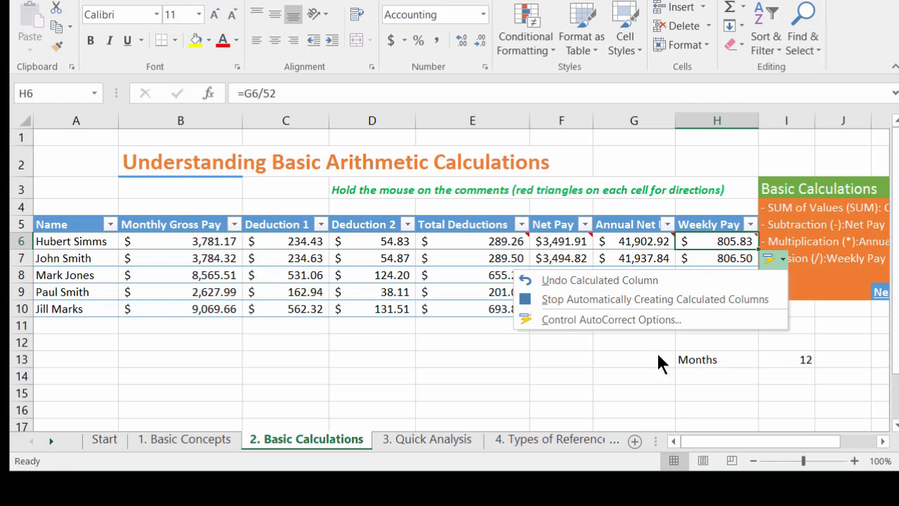
left_click(595, 342)
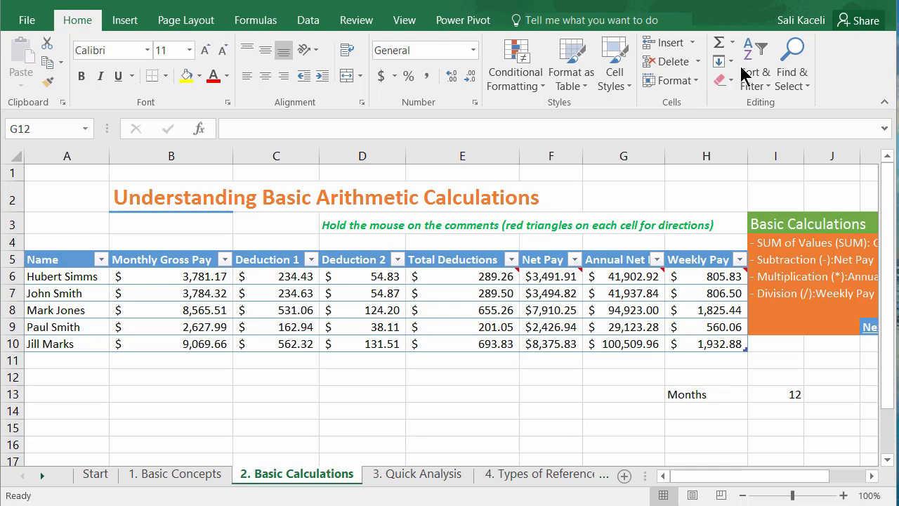
- Open the 3. Quick Analysis sheet at 80% zoom and review the full company sales table and its instructions
left_click(375, 482)
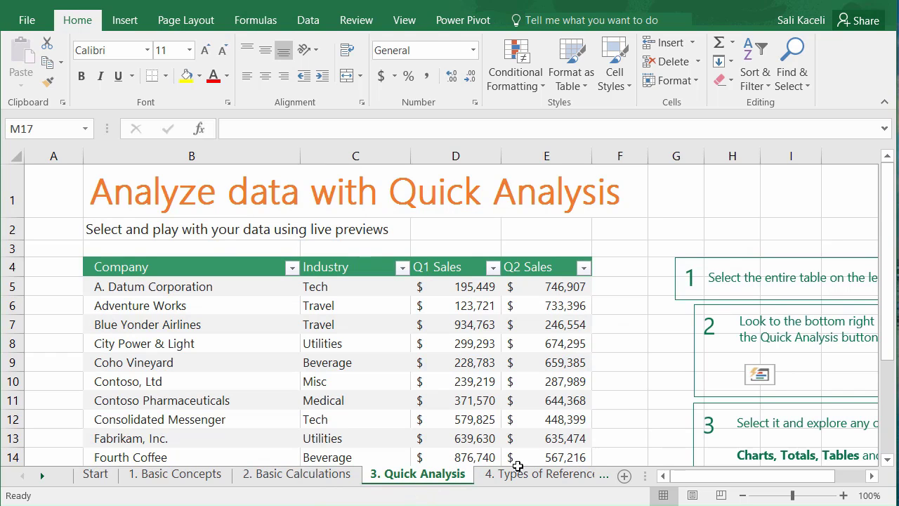
left_click(742, 496)
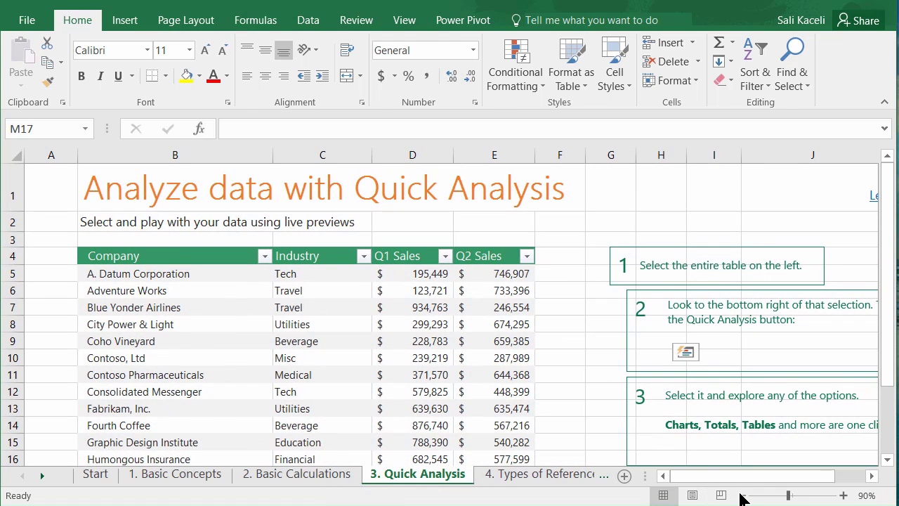
left_click(742, 496)
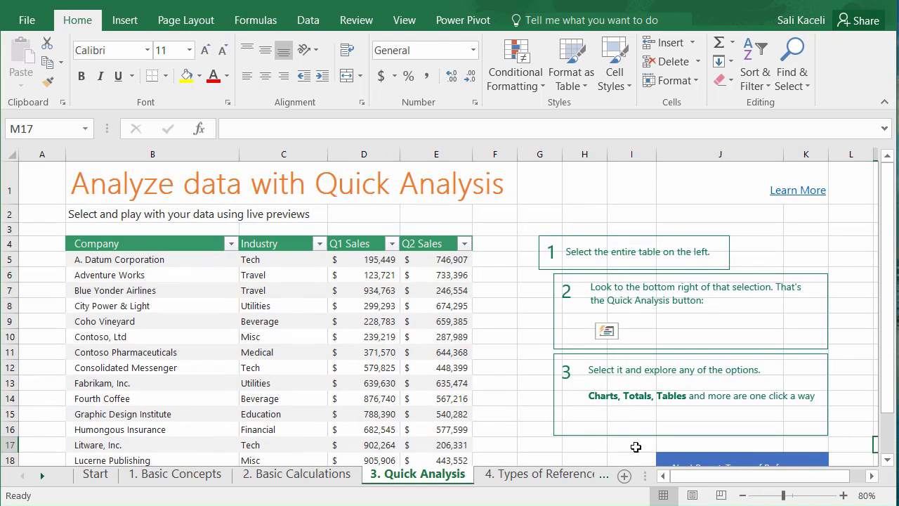
scroll(496, 360, "down", 2)
scroll(496, 360, "up", 2)
scroll(518, 297, "down", 2)
scroll(517, 297, "up", 2)
scroll(799, 398, "down", 2)
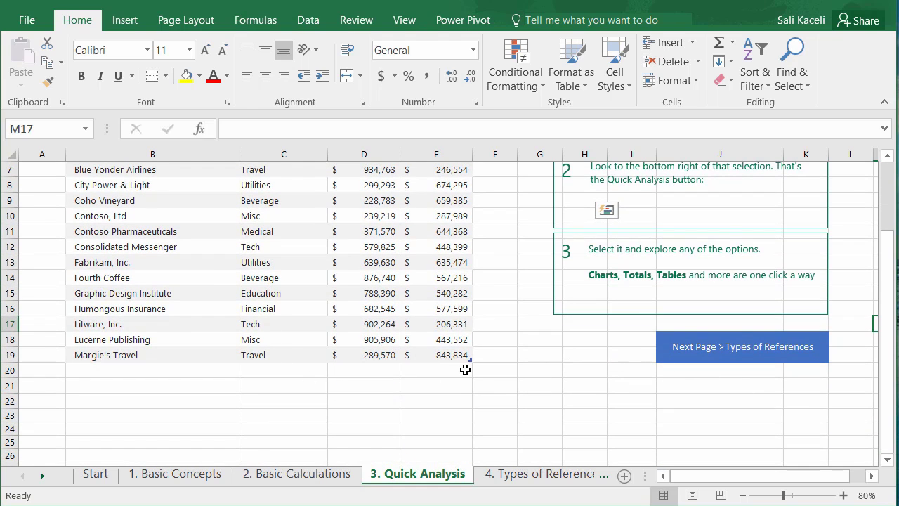
scroll(277, 324, "up", 2)
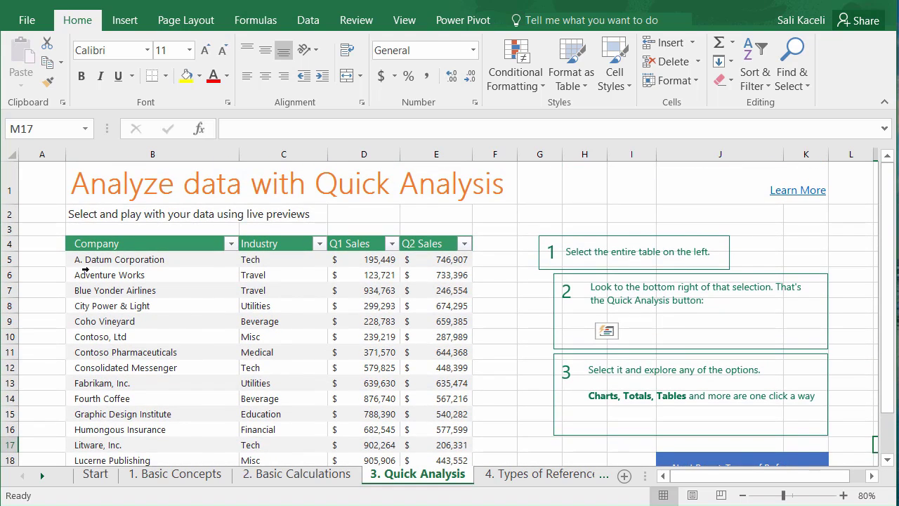
- Select the company sales data in B5:E19 and explore its Quick Analysis options for formatting, charts, totals and tables
left_click_drag(91, 259, 436, 260)
left_click_drag(88, 260, 237, 396)
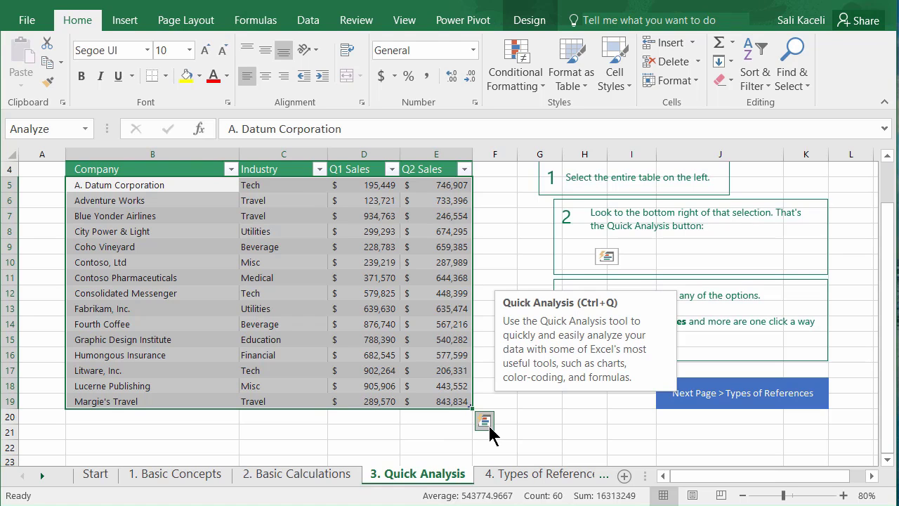
left_click(489, 426)
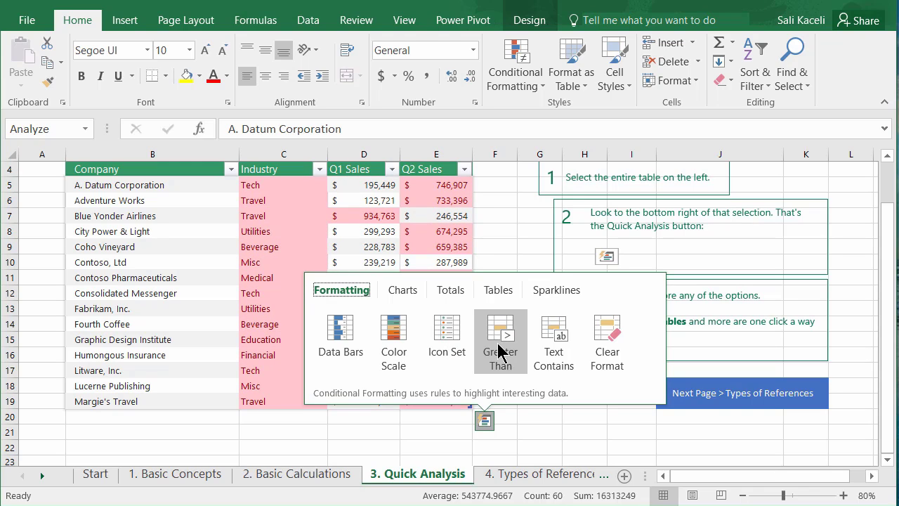
left_click(407, 299)
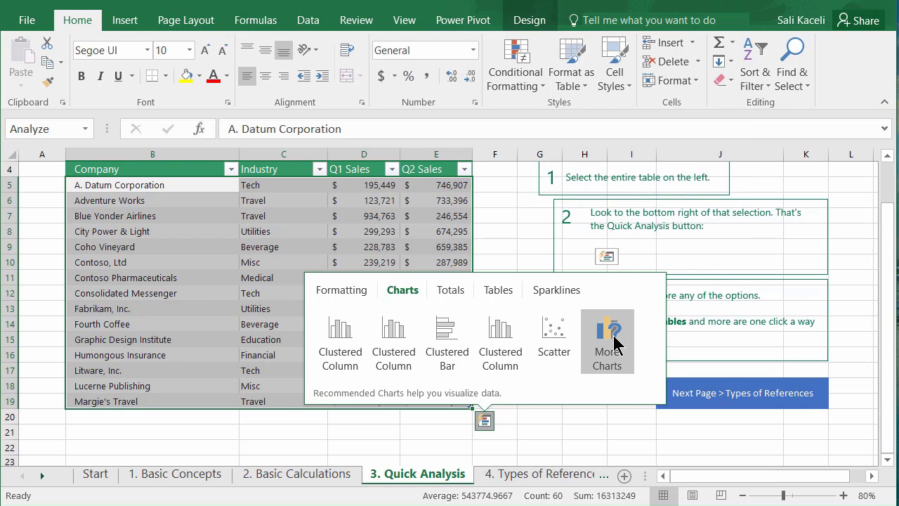
left_click(451, 291)
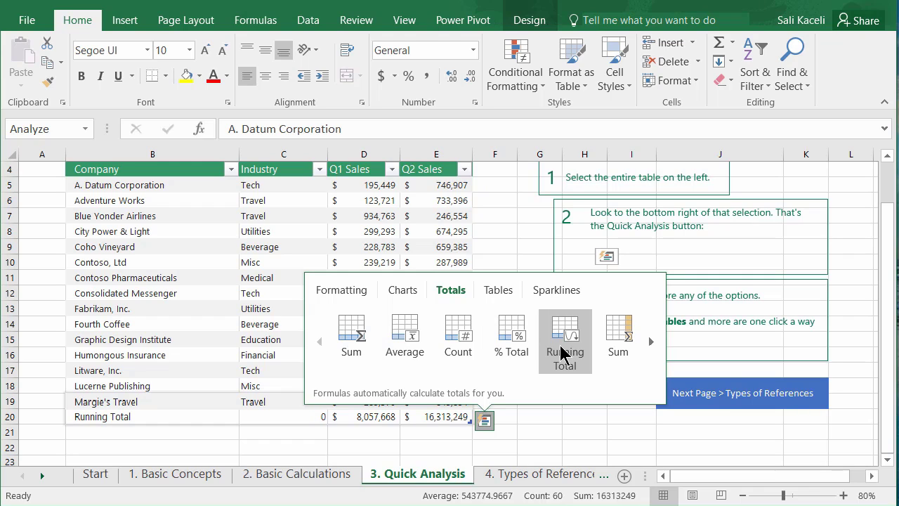
left_click(650, 344)
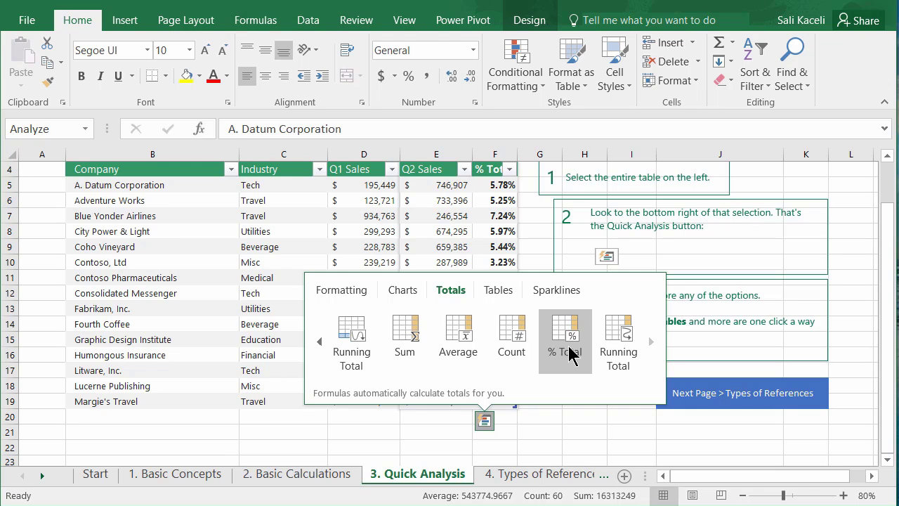
left_click(500, 294)
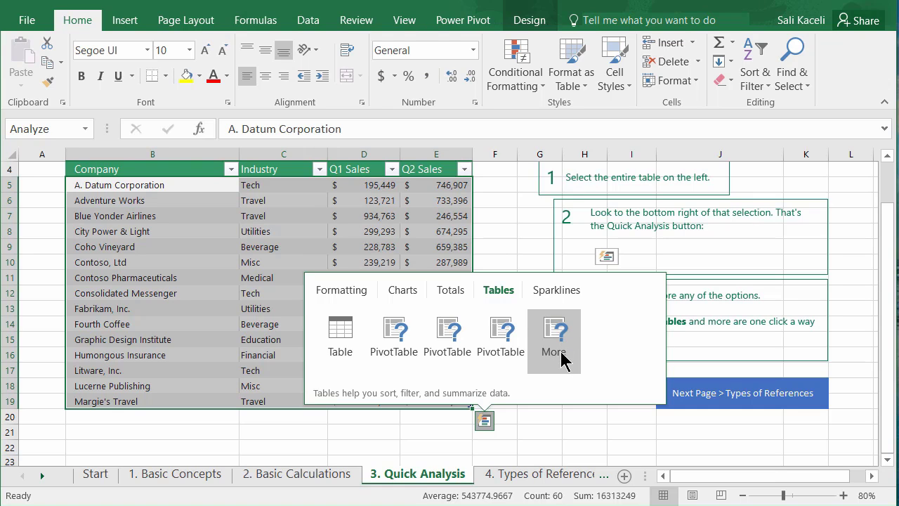
- Insert column sparklines for the company sales data in F5:F19 through Quick Analysis and give them a gray preset style
left_click(558, 292)
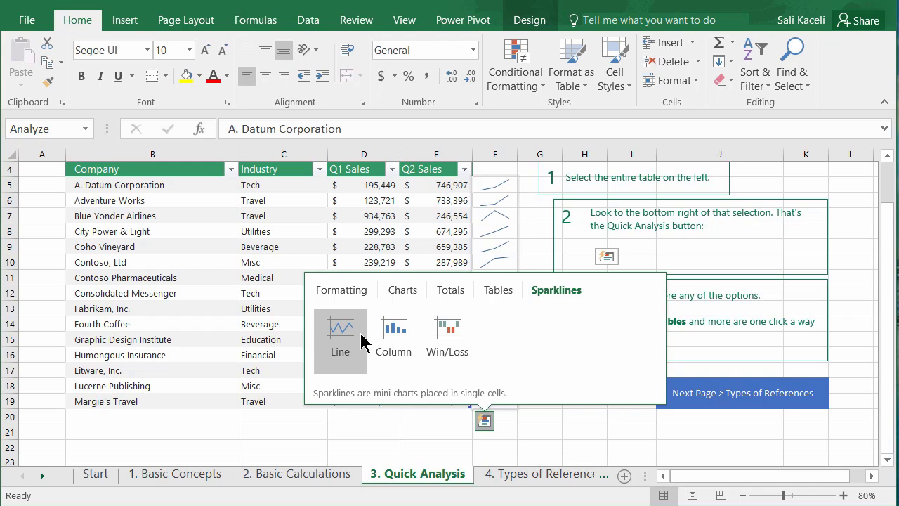
left_click(389, 334)
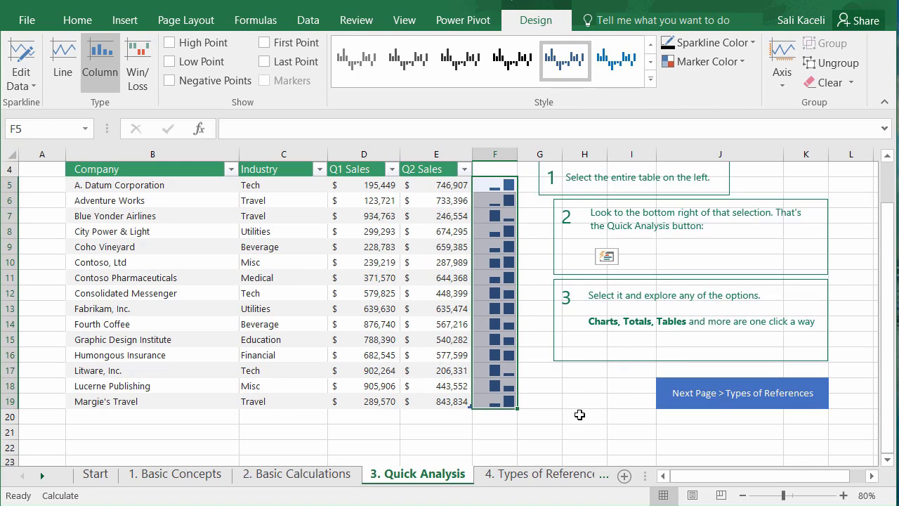
left_click(616, 61)
left_click(509, 61)
left_click(420, 60)
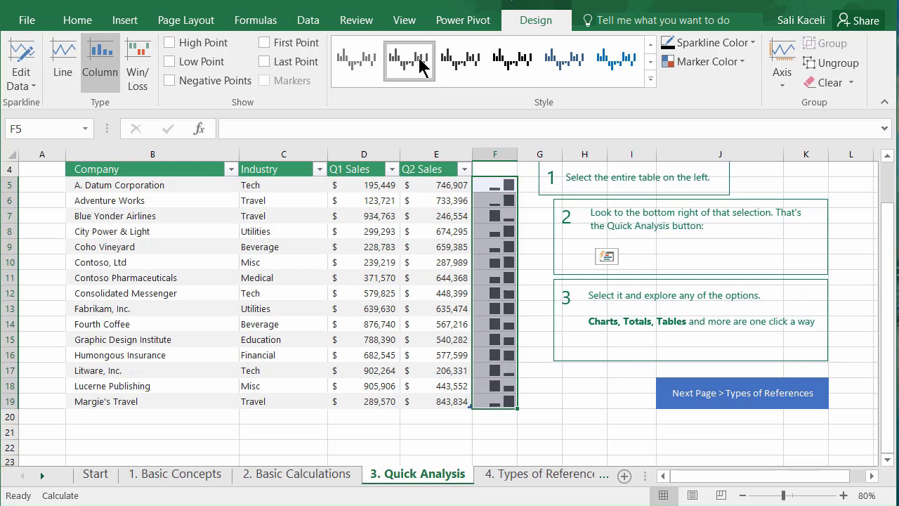
left_click(370, 62)
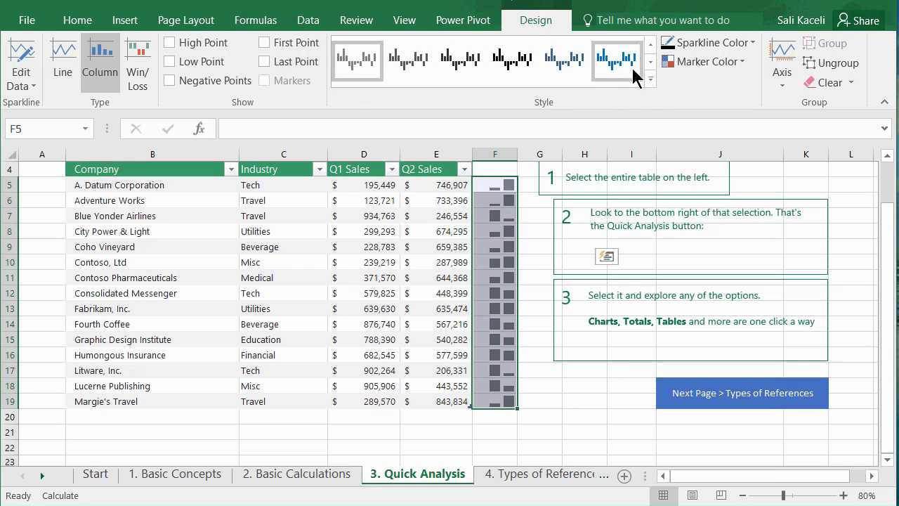
left_click(650, 78)
left_click(506, 146)
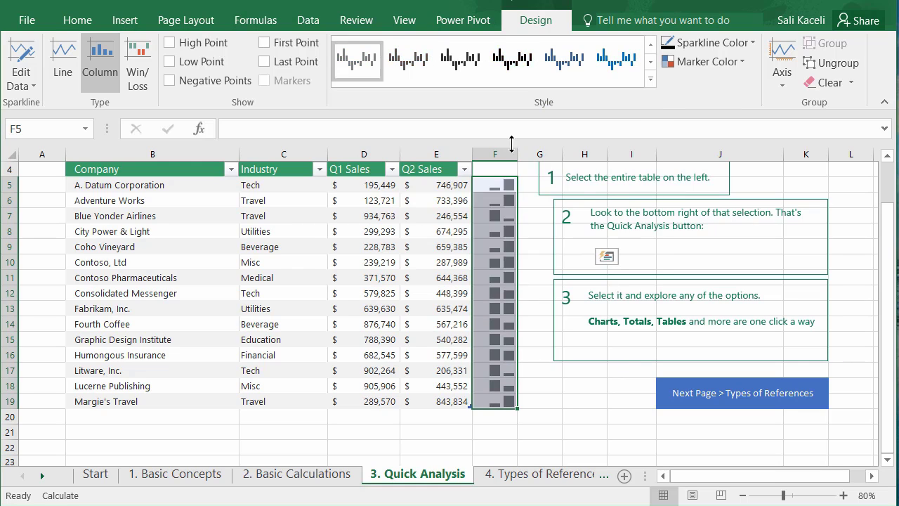
left_click(539, 369)
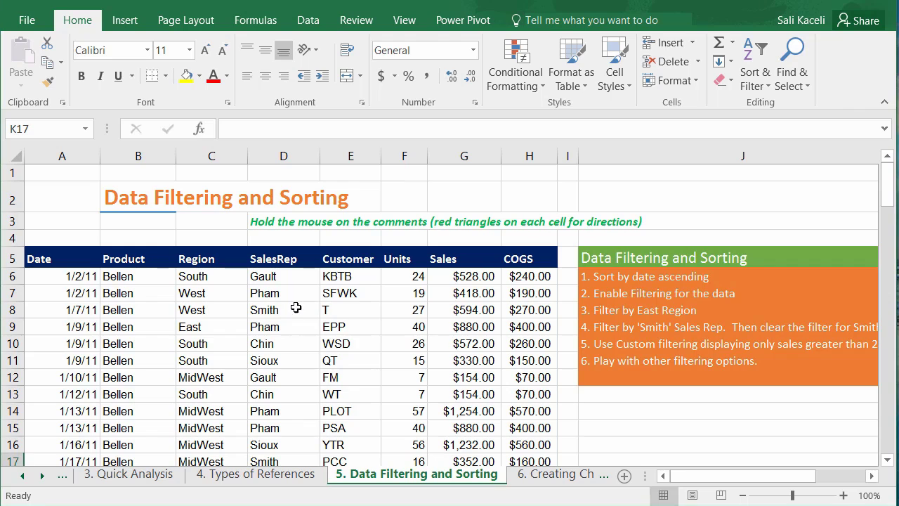
- Look through the sales records and the entries in the Date column on the 5. Data Filtering and Sorting sheet
scroll(281, 307, "down", 2)
scroll(263, 289, "down", 10)
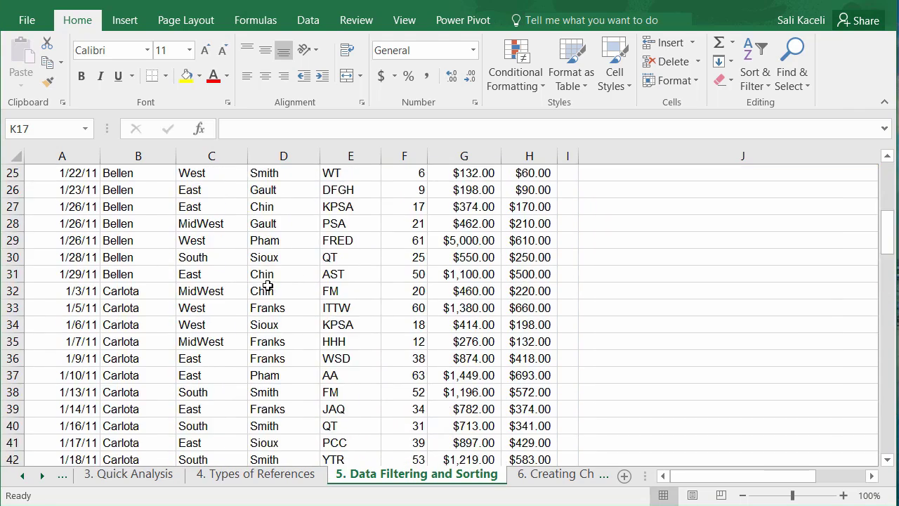
scroll(250, 293, "up", 12)
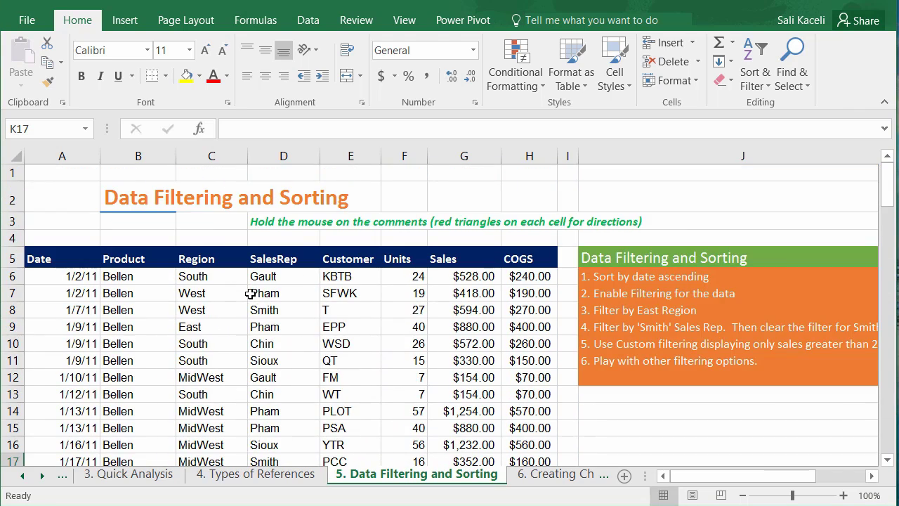
left_click(74, 295)
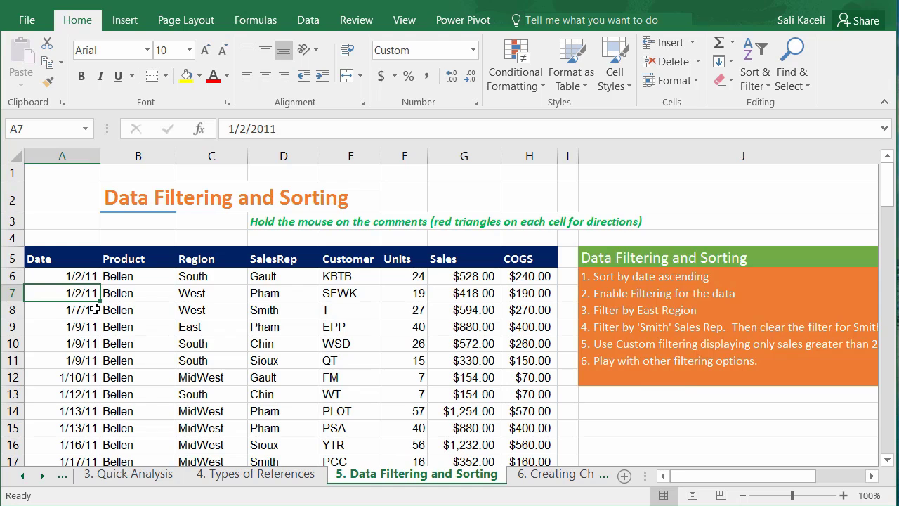
left_click(73, 338)
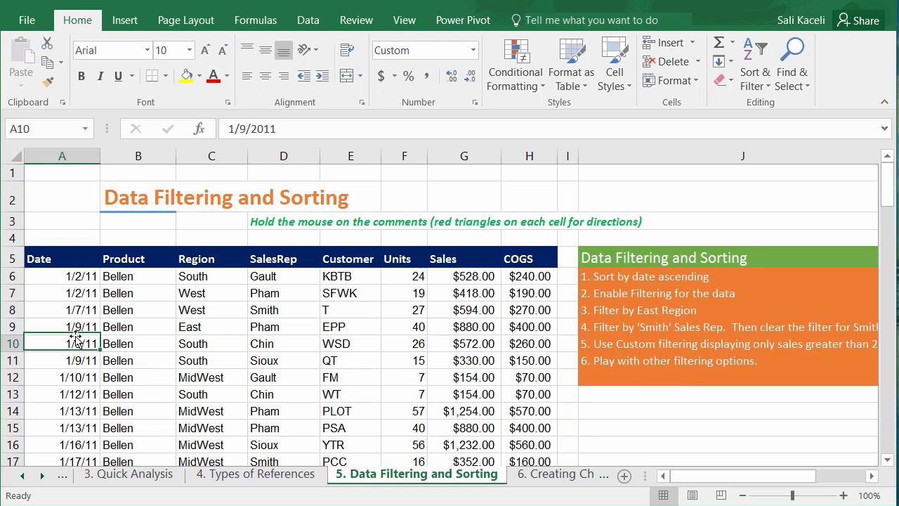
left_click(84, 378)
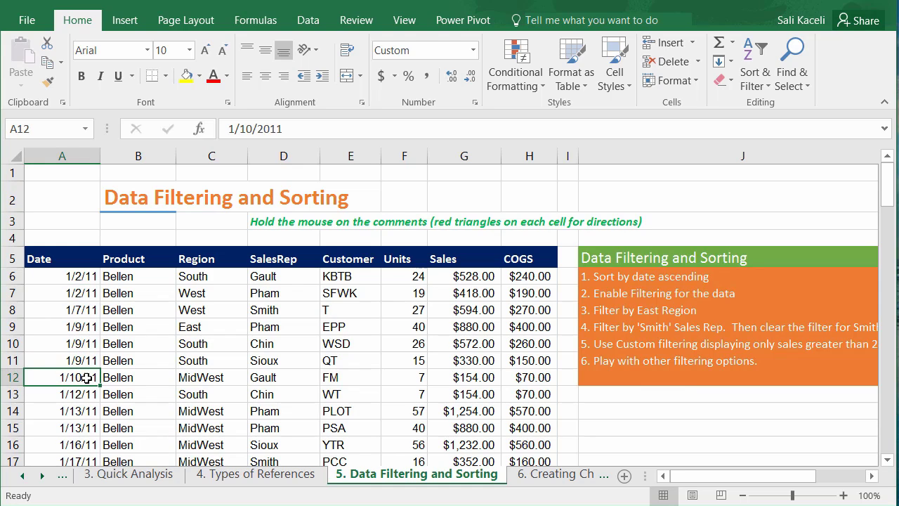
- Sort the sales records by date from newest to oldest, and re-sort them from oldest to newest
left_click(78, 329)
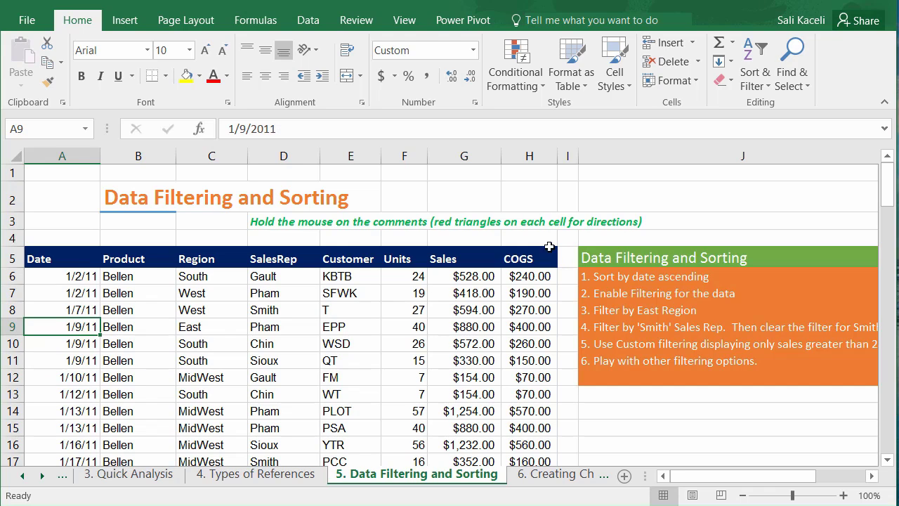
left_click(760, 84)
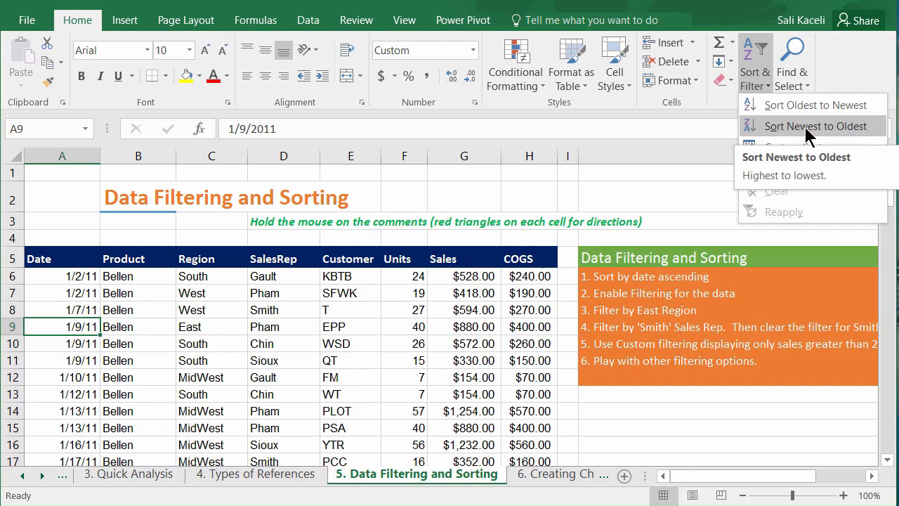
left_click(805, 128)
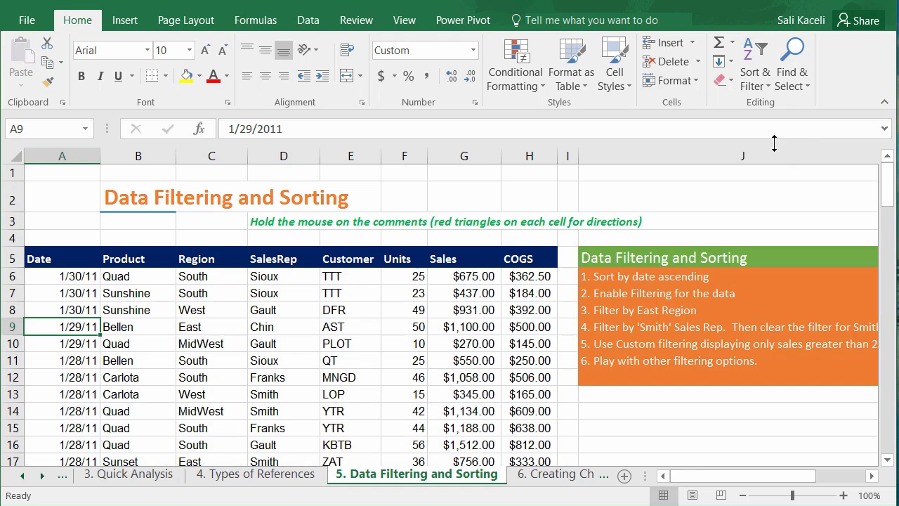
left_click(72, 278)
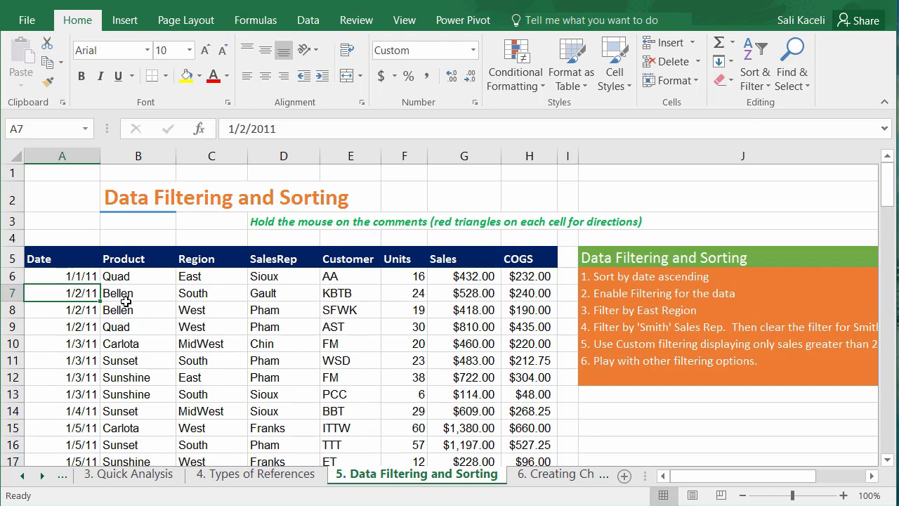
- Sort the sales records by product from A to Z and look through the reordered rows
left_click(126, 303)
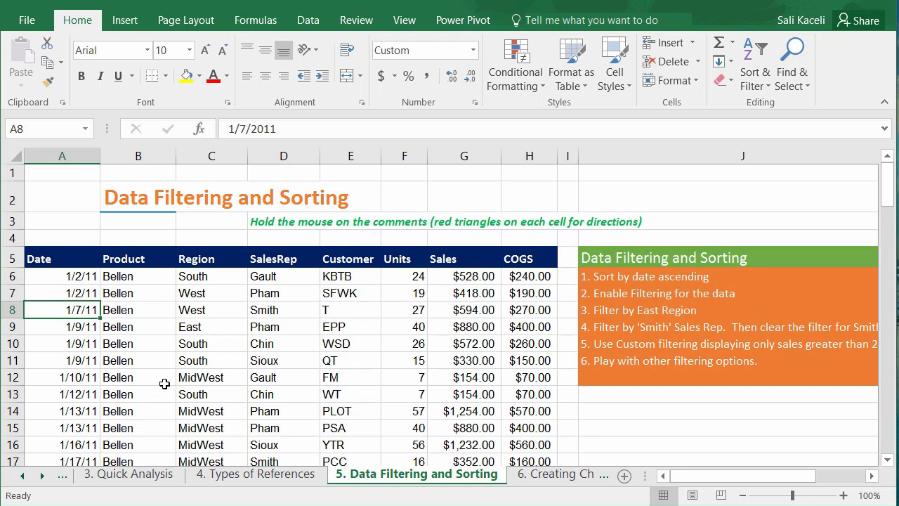
scroll(164, 383, "down", 20)
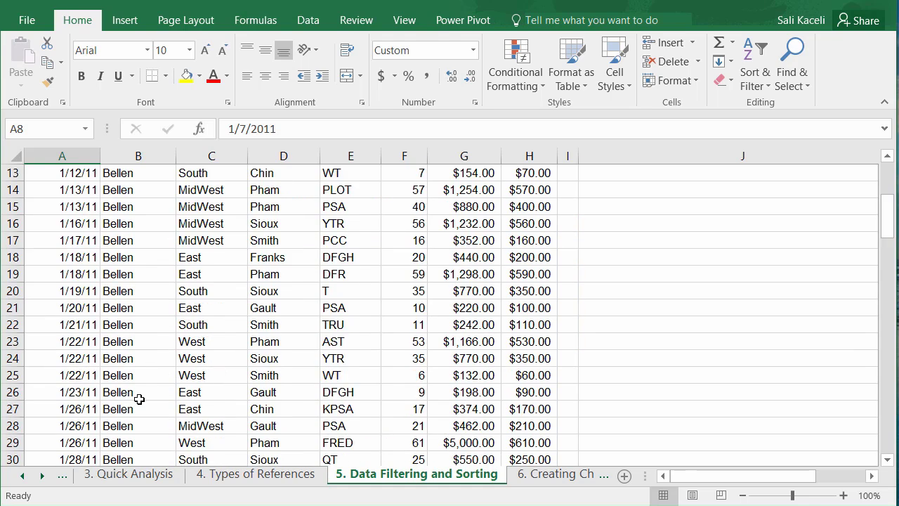
scroll(177, 356, "down", 2)
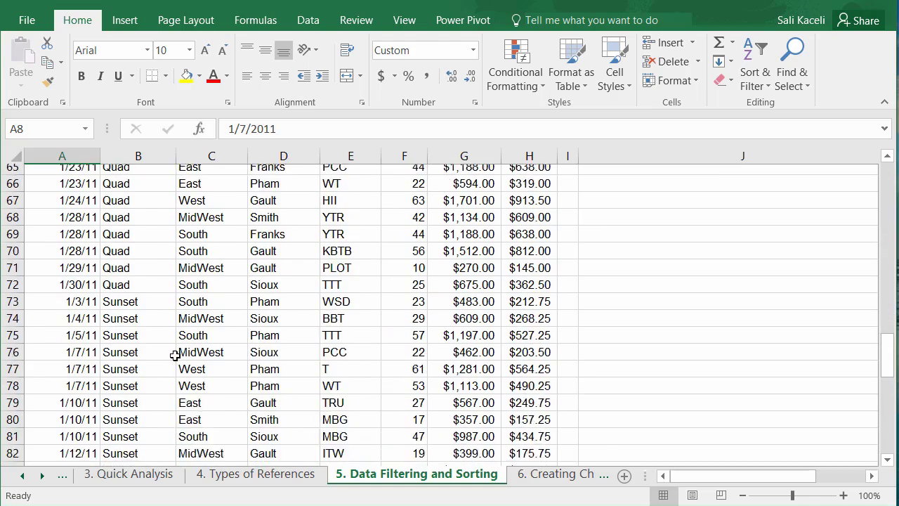
scroll(184, 302, "up", 8)
scroll(183, 302, "up", 14)
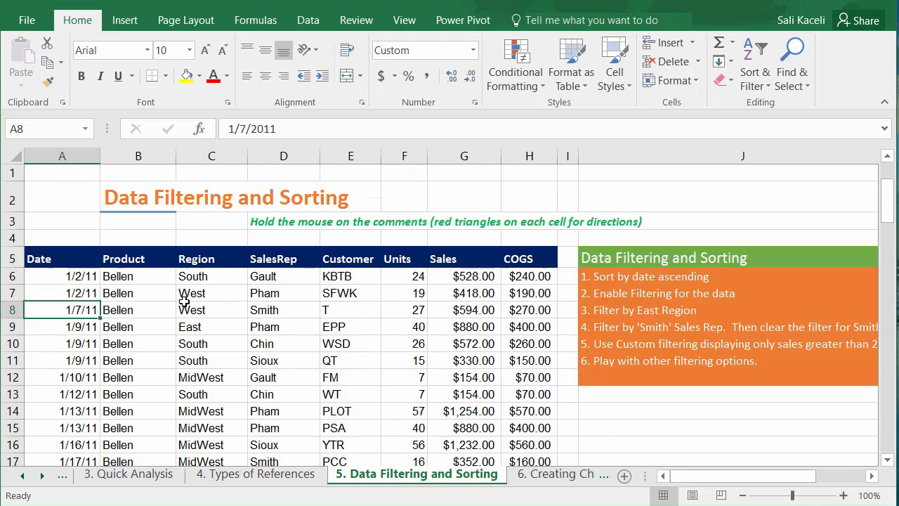
scroll(143, 348, "down", 4)
scroll(145, 346, "down", 4)
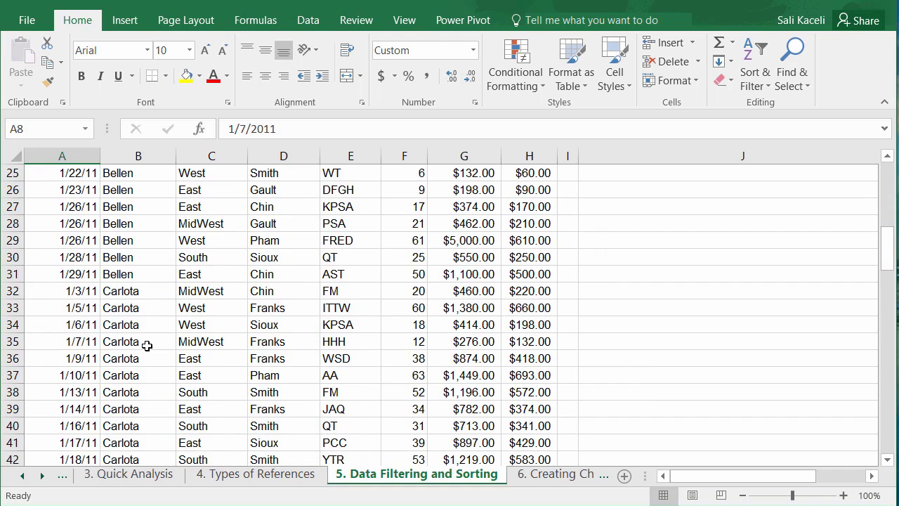
scroll(149, 343, "up", 8)
left_click(150, 312)
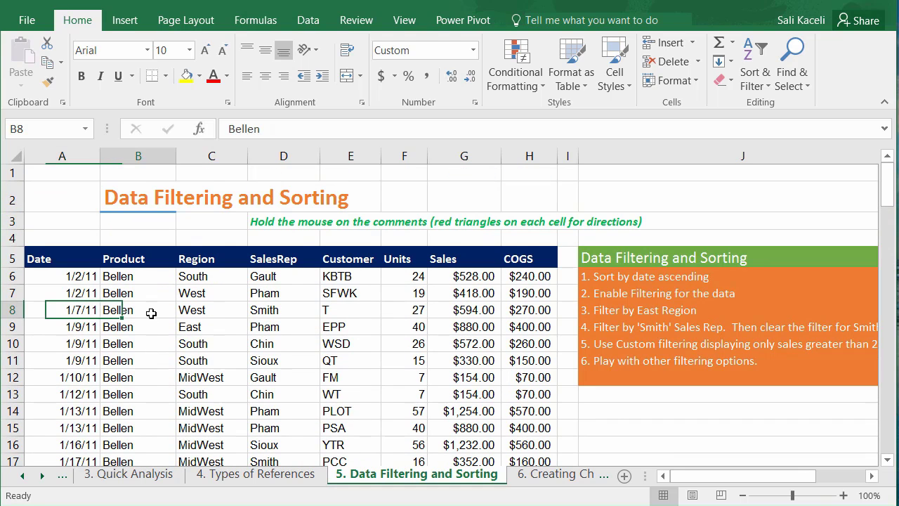
- Enable filtering on the header row of the sales records
left_click(139, 280)
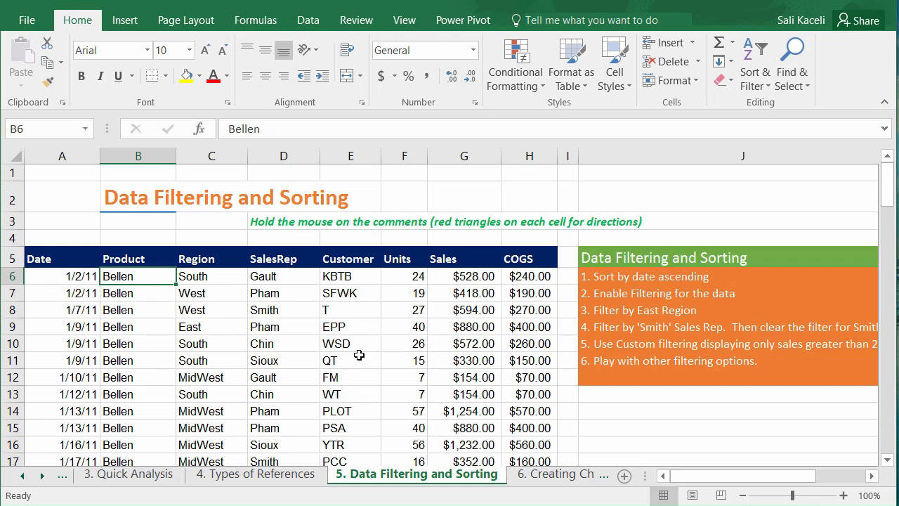
left_click(756, 88)
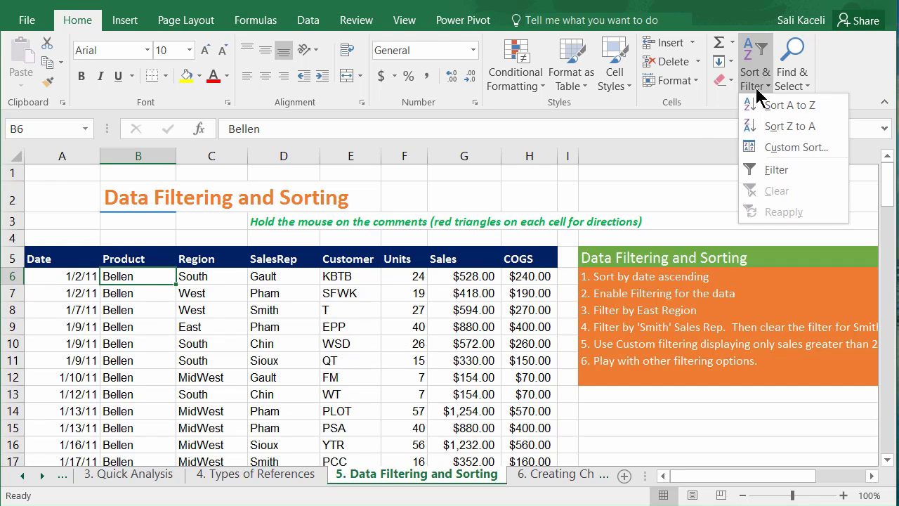
left_click(781, 171)
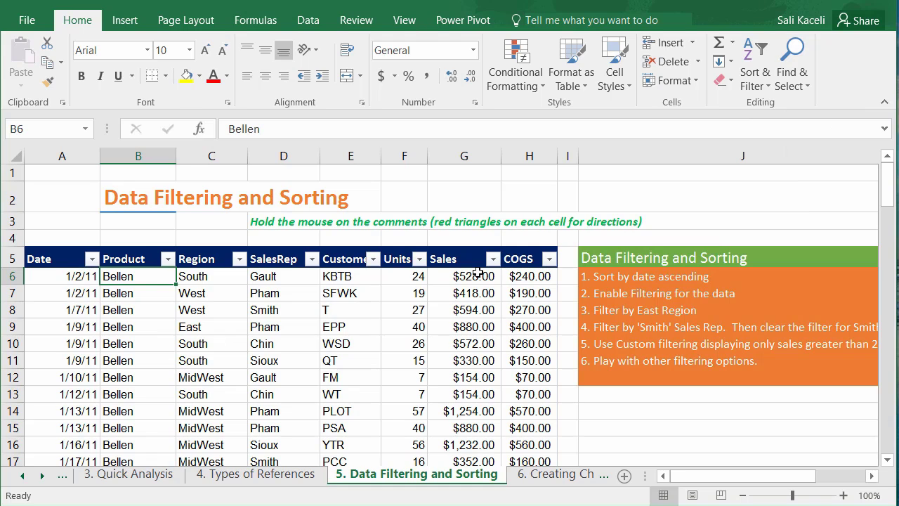
key("Down")
key("Down")
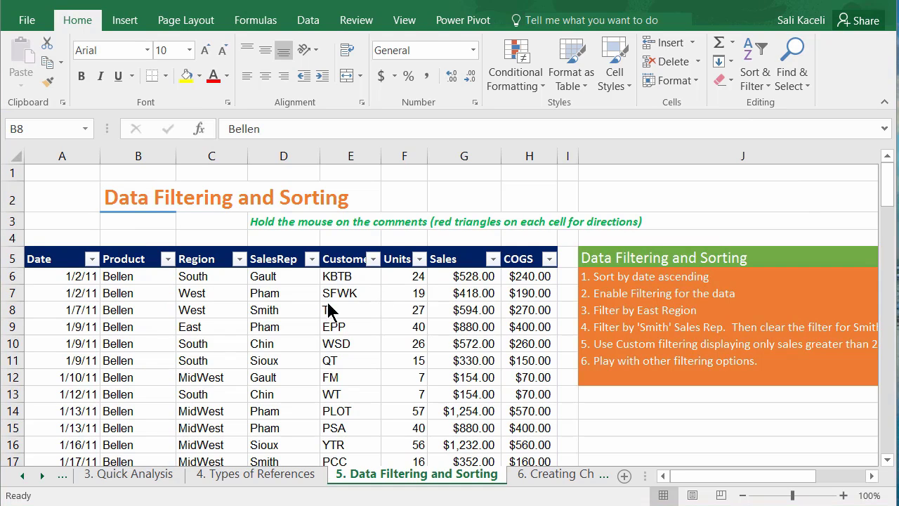
- Filter the SalesRep column to only the sales rep named in exercise instruction 4 and look through the matching records
left_click(311, 260)
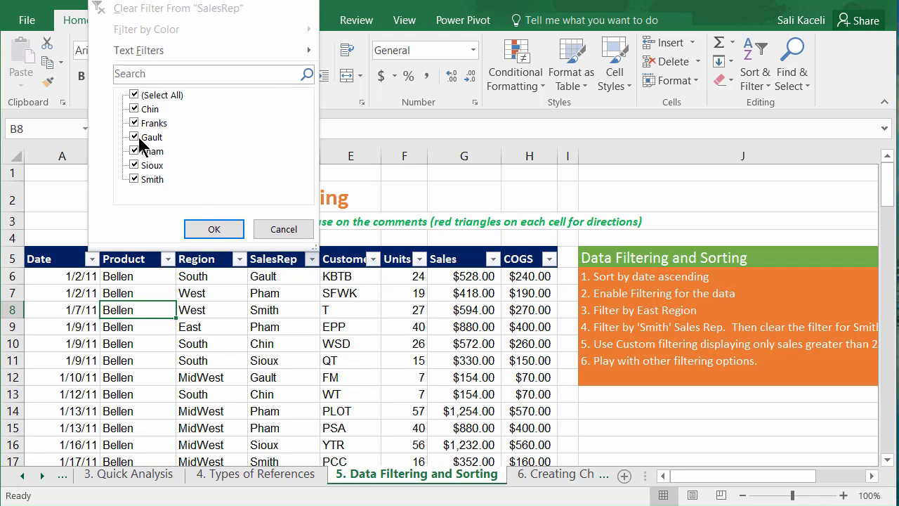
left_click(133, 94)
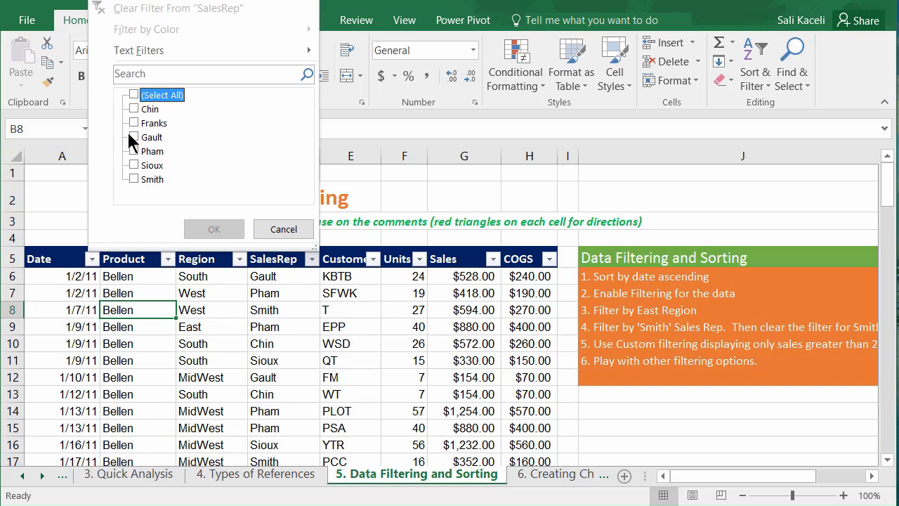
left_click(133, 178)
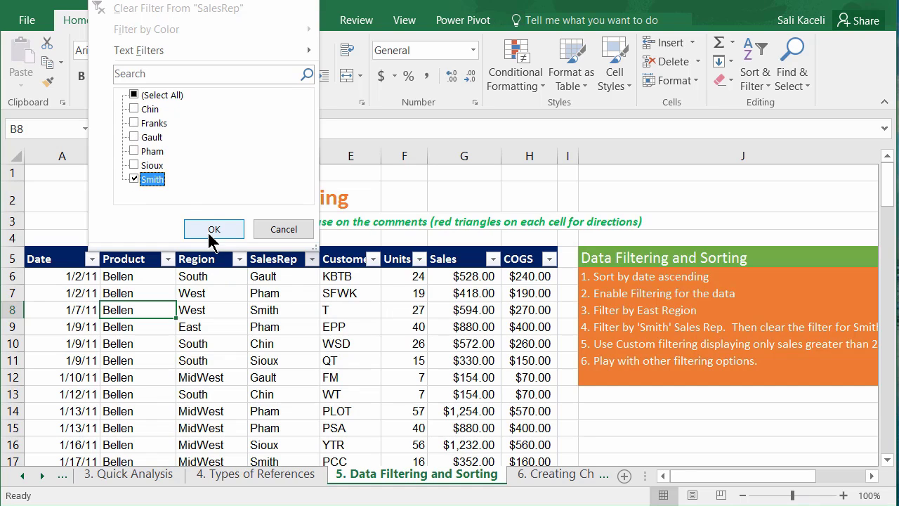
left_click(215, 229)
scroll(520, 377, "down", 6)
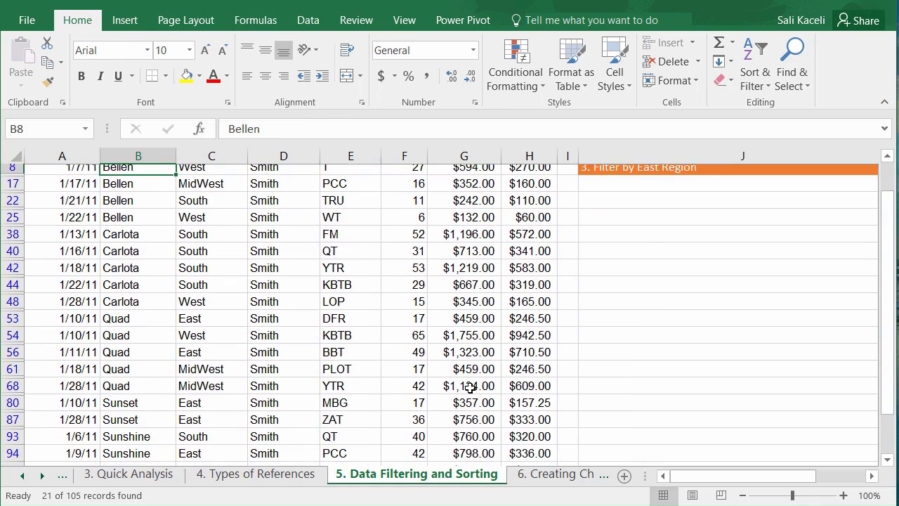
scroll(463, 383, "up", 3)
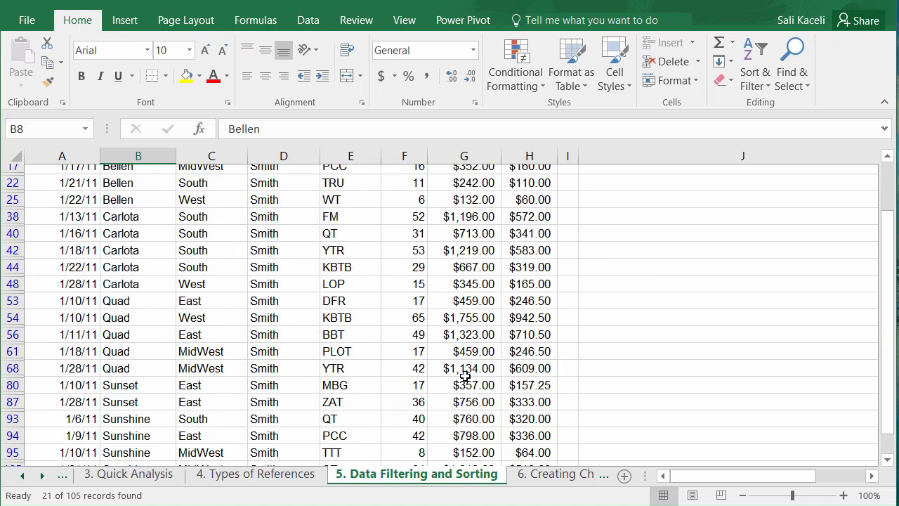
scroll(465, 377, "up", 3)
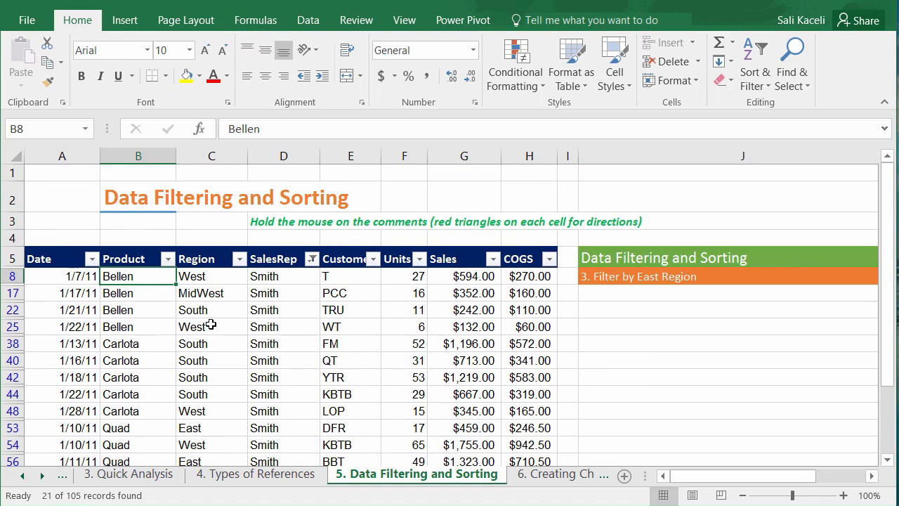
- Sort the filtered records by Sales from largest to smallest
left_click(473, 307)
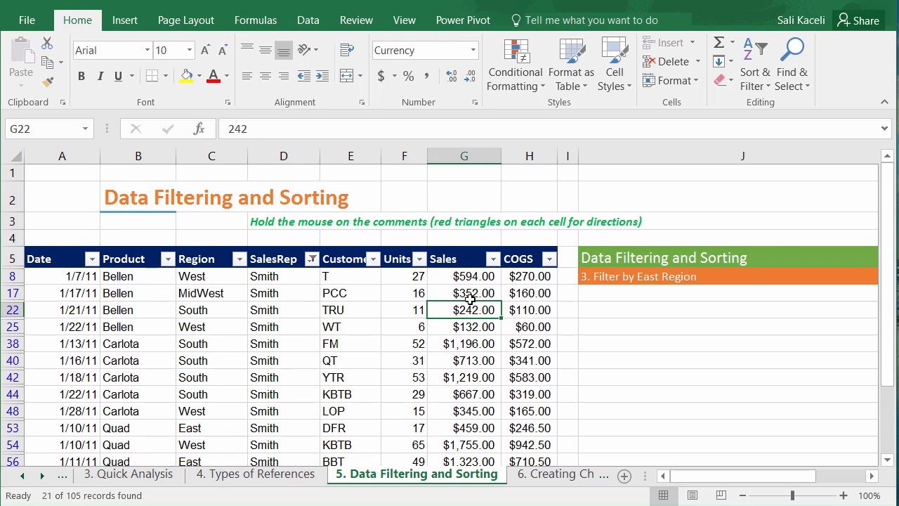
left_click(482, 279)
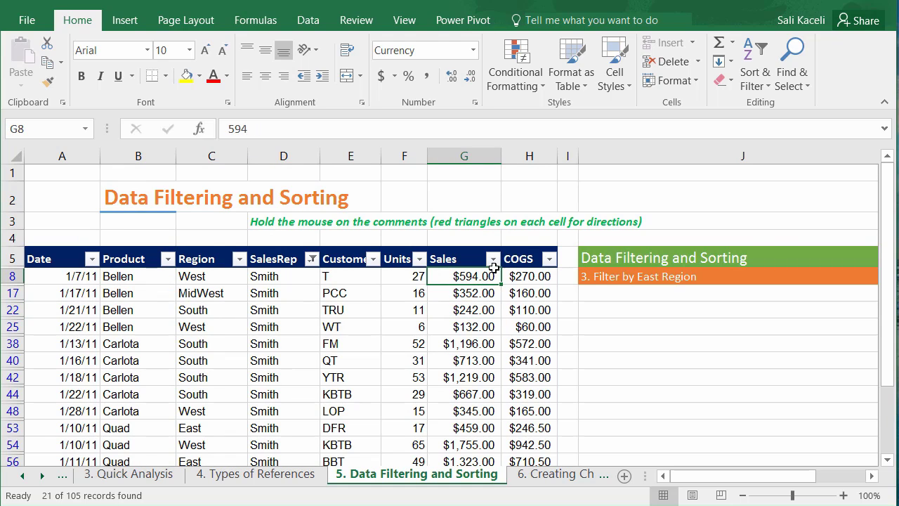
left_click(758, 56)
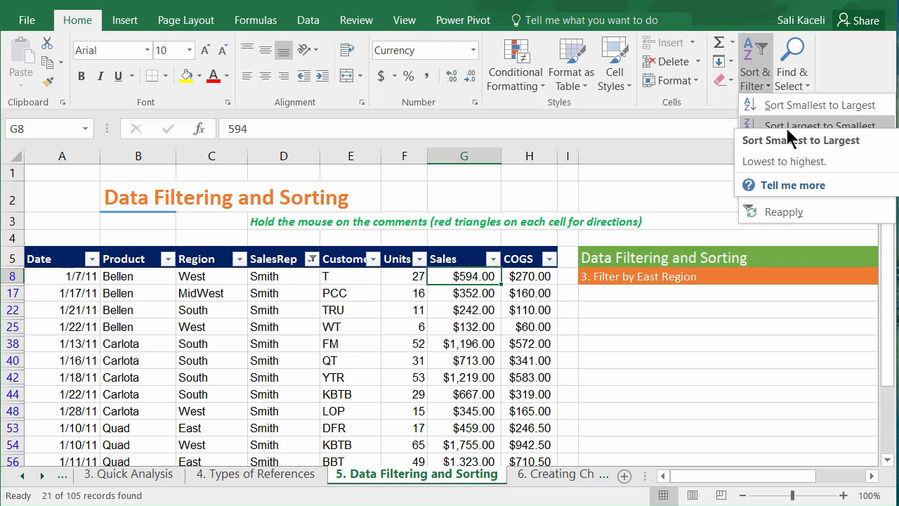
left_click(790, 126)
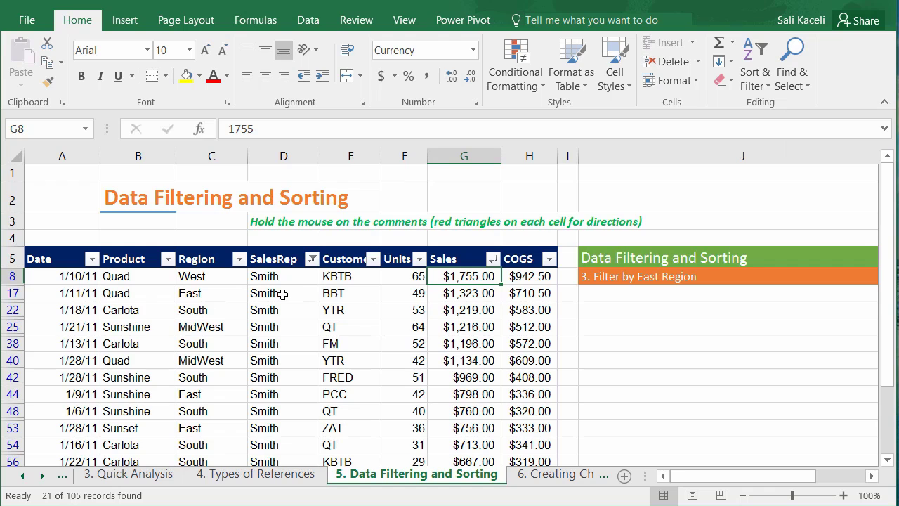
- Remove the SalesRep restriction so that all sales reps are included again
left_click(311, 259)
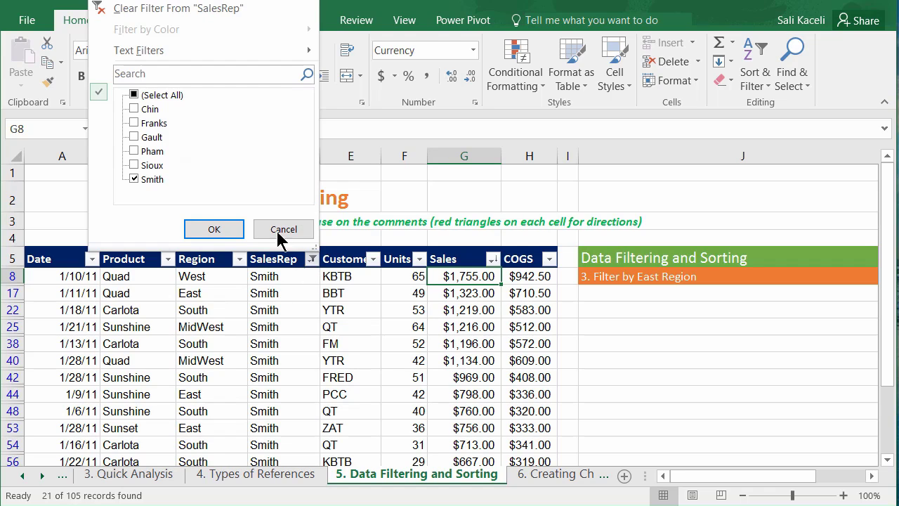
left_click(134, 180)
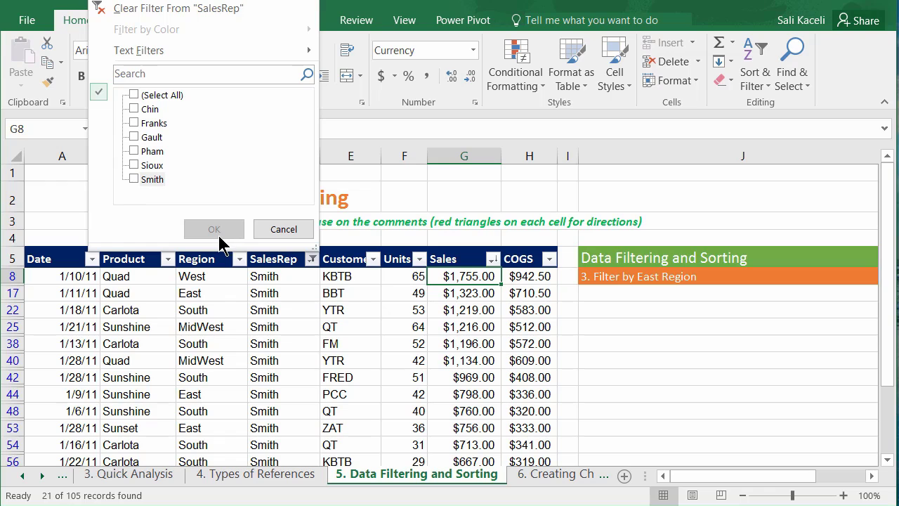
left_click(133, 95)
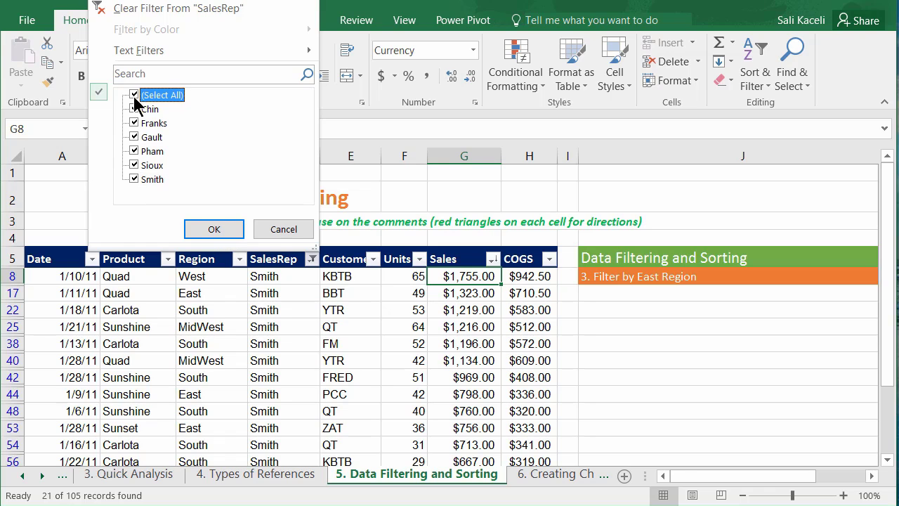
left_click(214, 229)
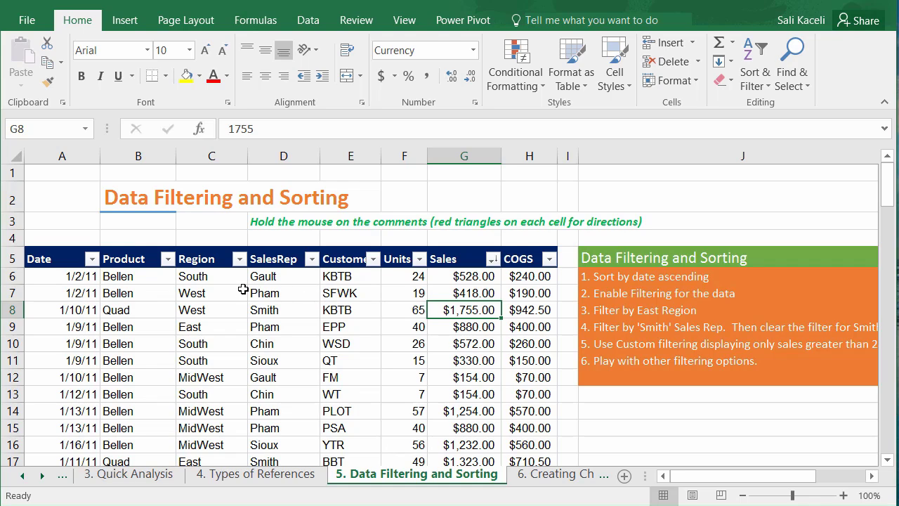
- Filter the Region column to show only the East region
left_click(238, 260)
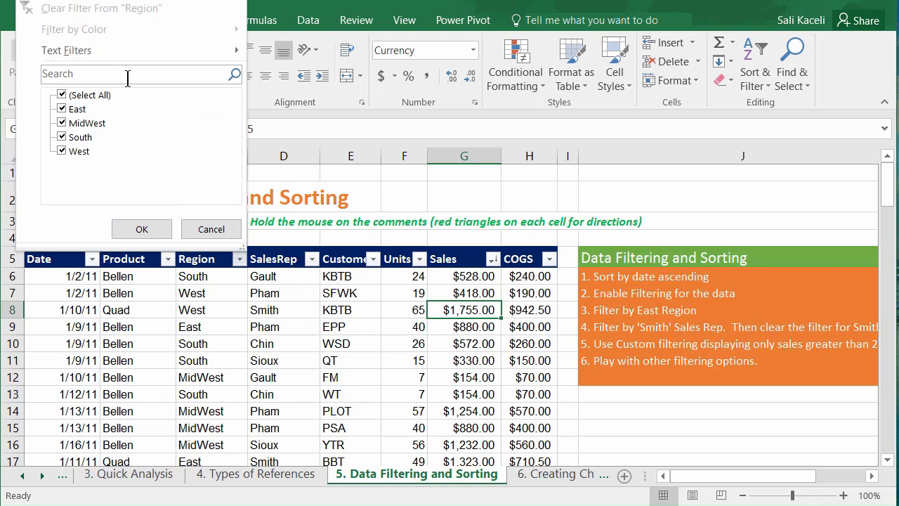
mouse_move(83, 51)
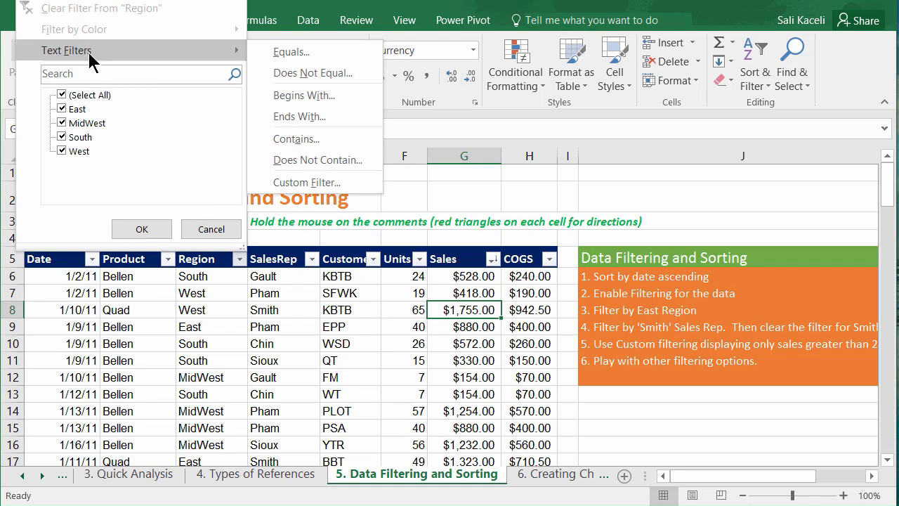
left_click(62, 95)
left_click(62, 109)
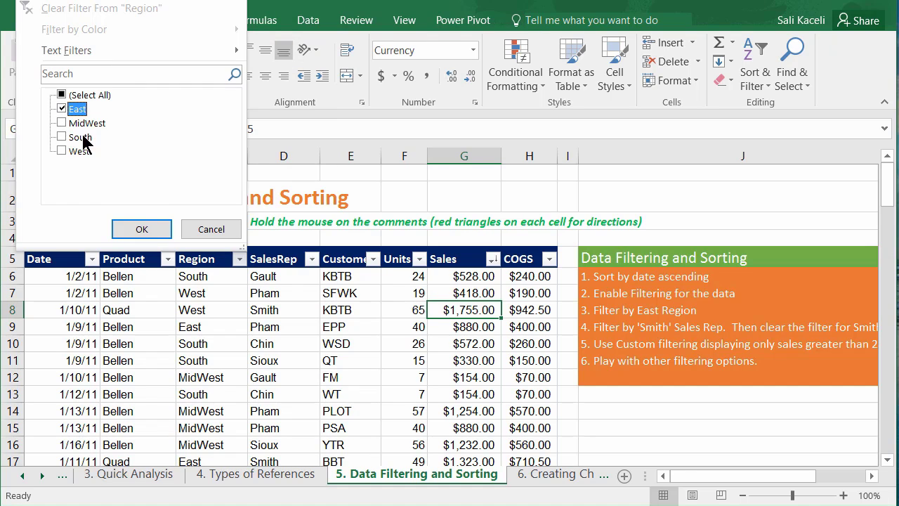
left_click(151, 233)
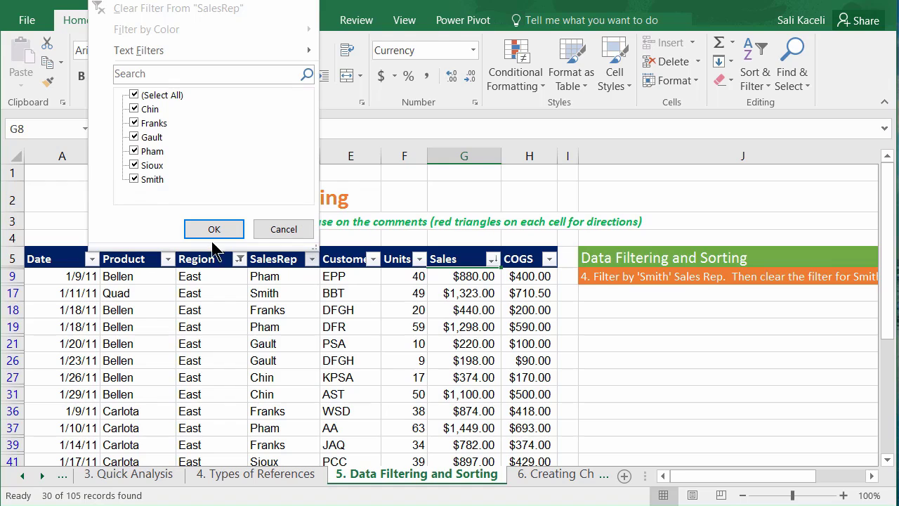
- Narrow the East region records to the last sales rep listed in the SalesRep filter
left_click(134, 96)
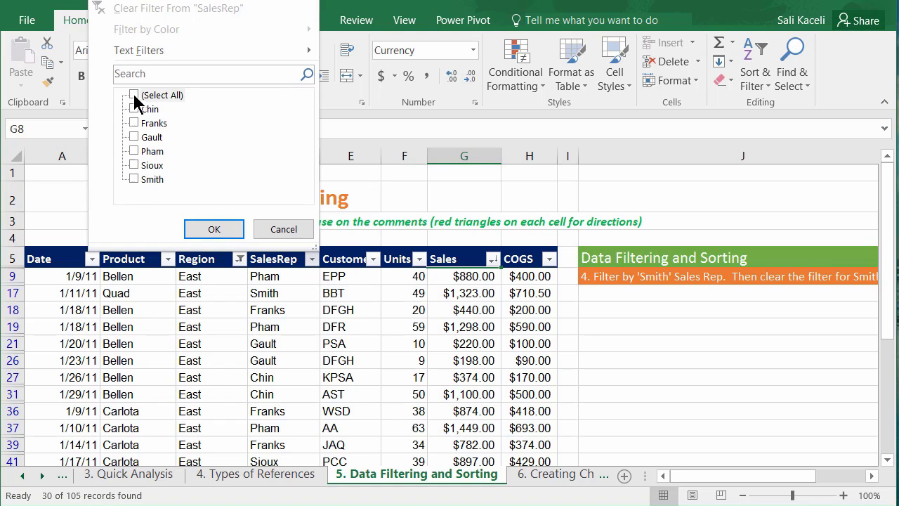
left_click(134, 179)
left_click(214, 229)
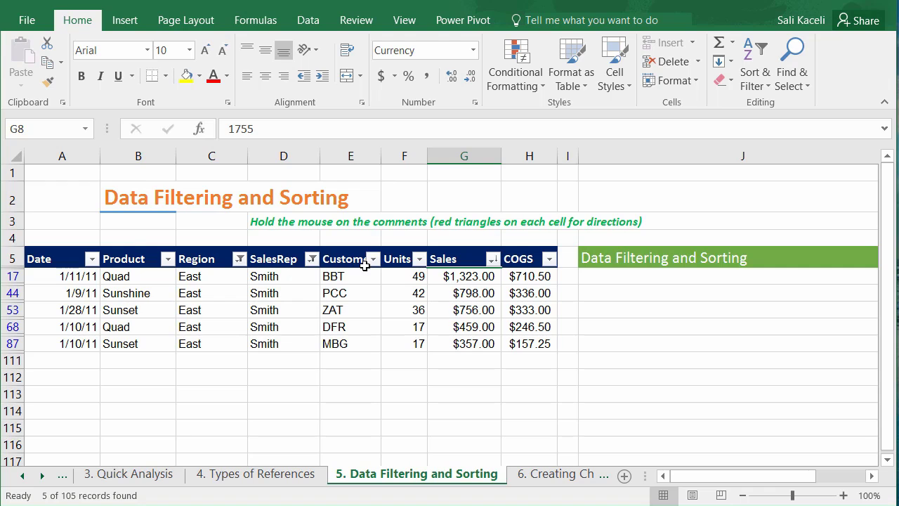
- Apply a number filter to the Sales column for values greater than 400
left_click(494, 259)
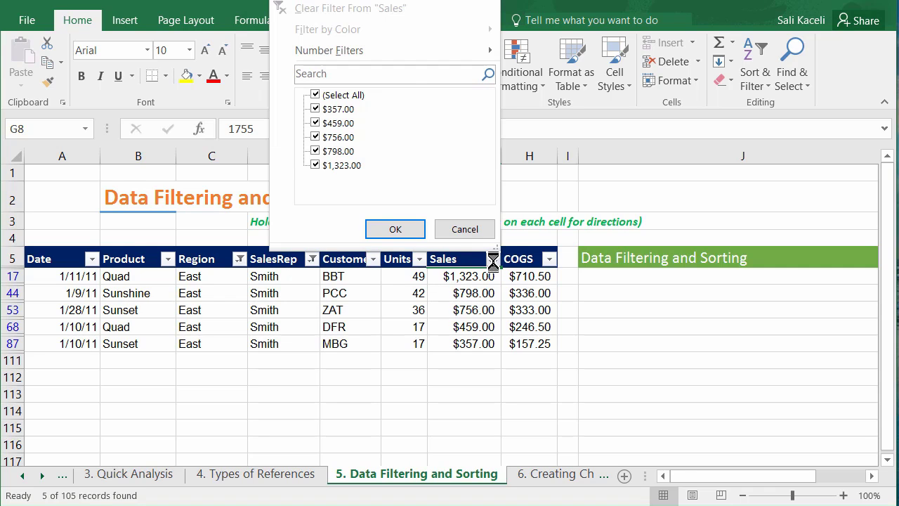
mouse_move(349, 53)
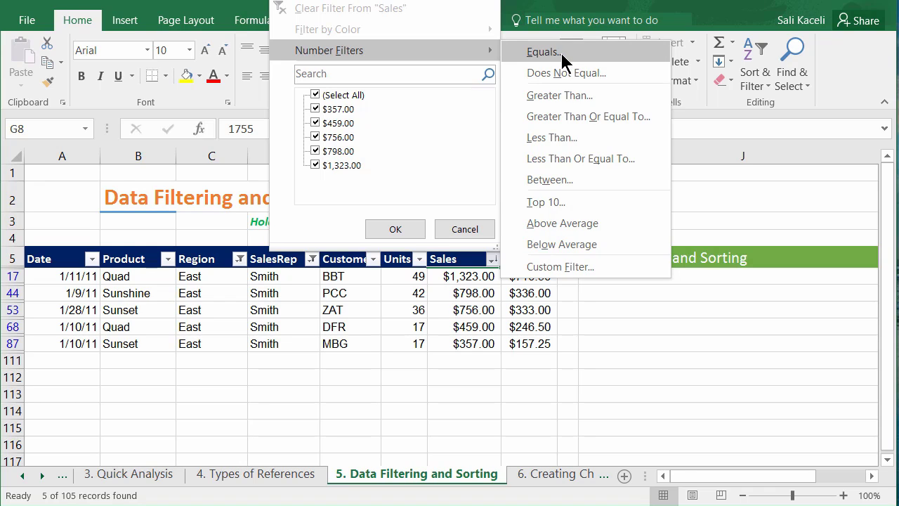
left_click(566, 95)
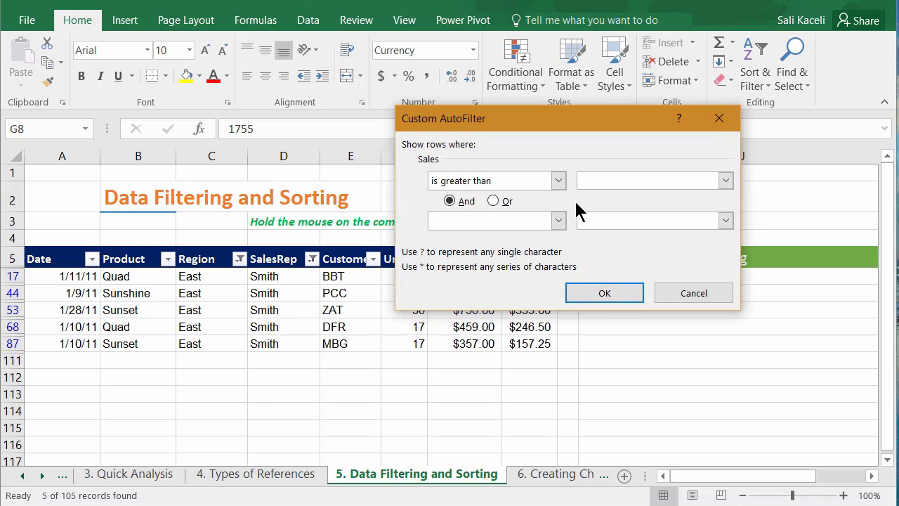
type("400")
left_click(613, 296)
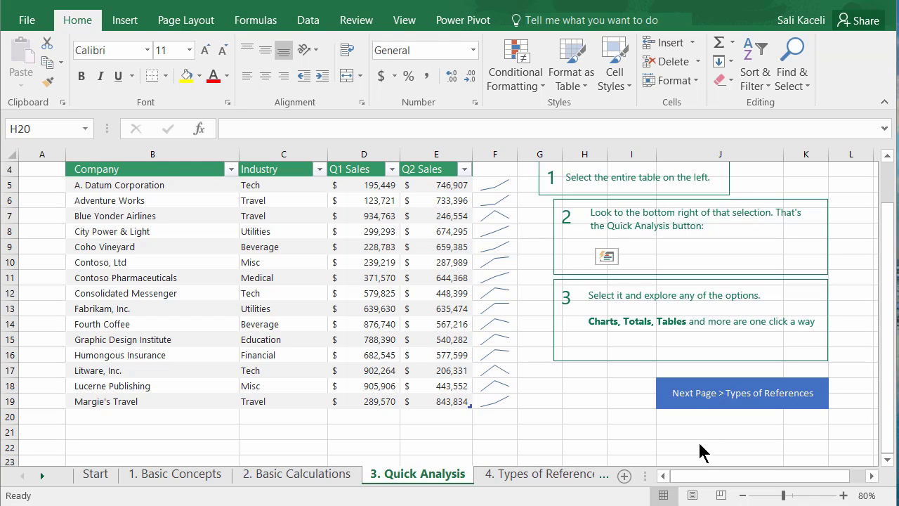
- Go to the 4. Types of References sheet using the next-page link on the Quick Analysis sheet
left_click(740, 400)
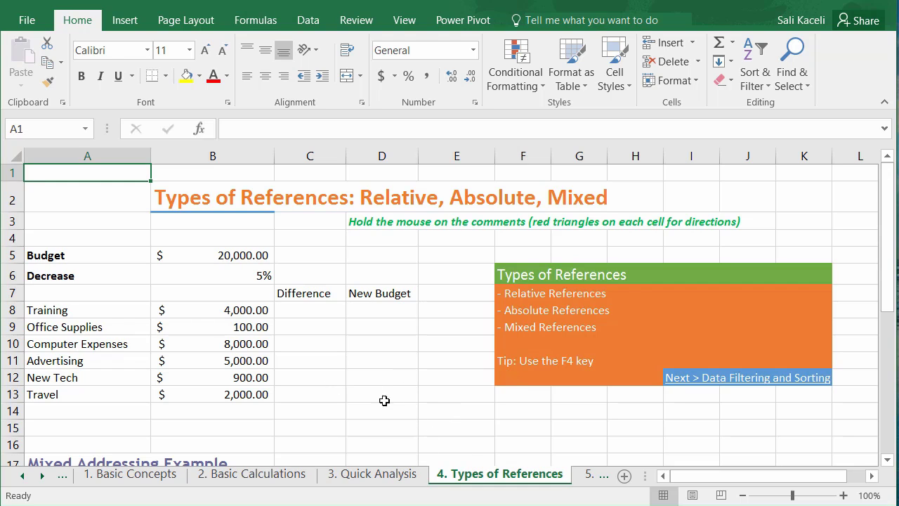
- Examine how the SUM formula's cell references change from row to row in the Total column of the 1. Basic Concepts sheet
left_click(844, 495)
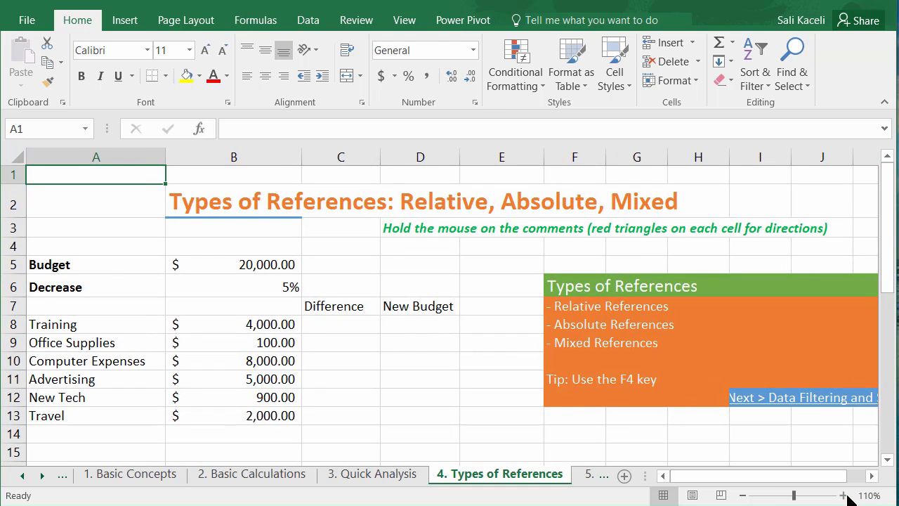
left_click(316, 328)
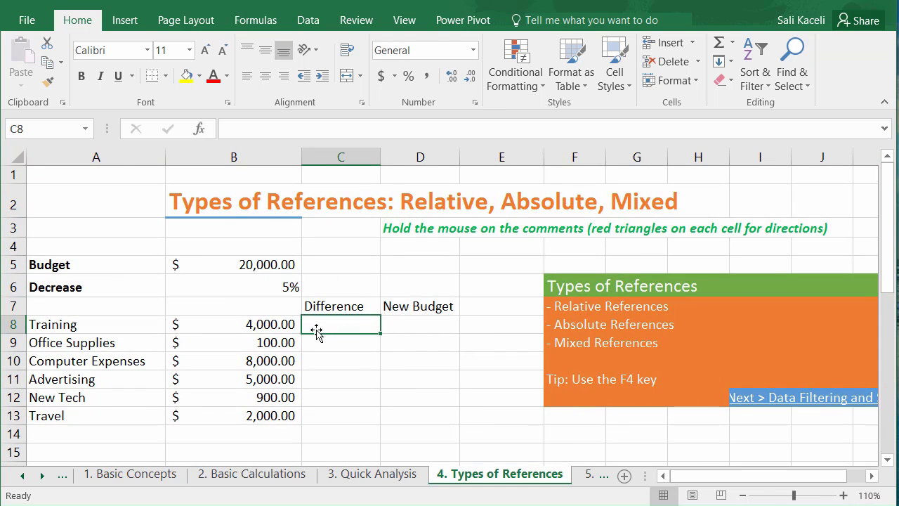
left_click(242, 473)
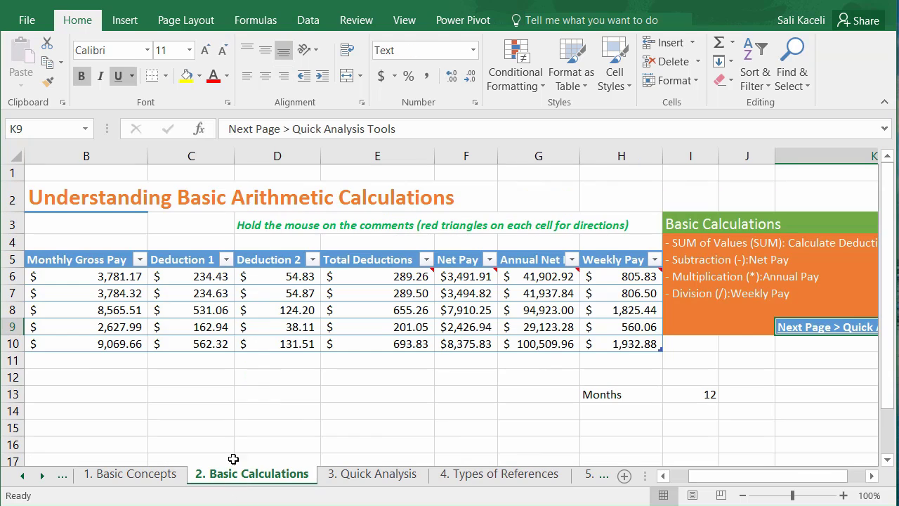
left_click(134, 480)
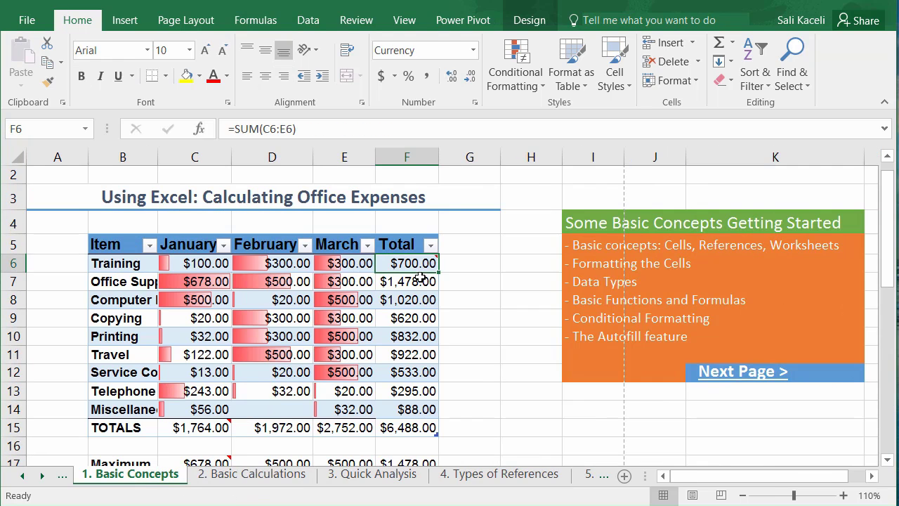
mouse_move(422, 264)
left_click(414, 281)
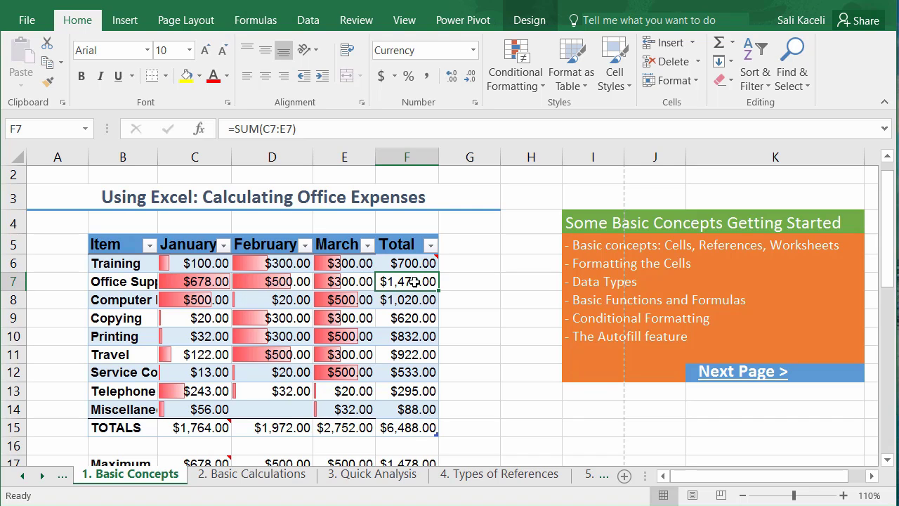
left_click(411, 300)
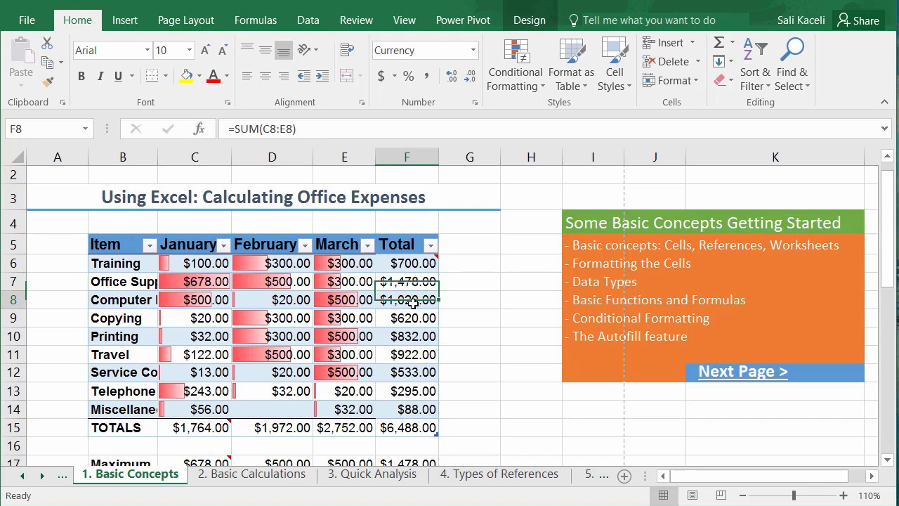
left_click(424, 318)
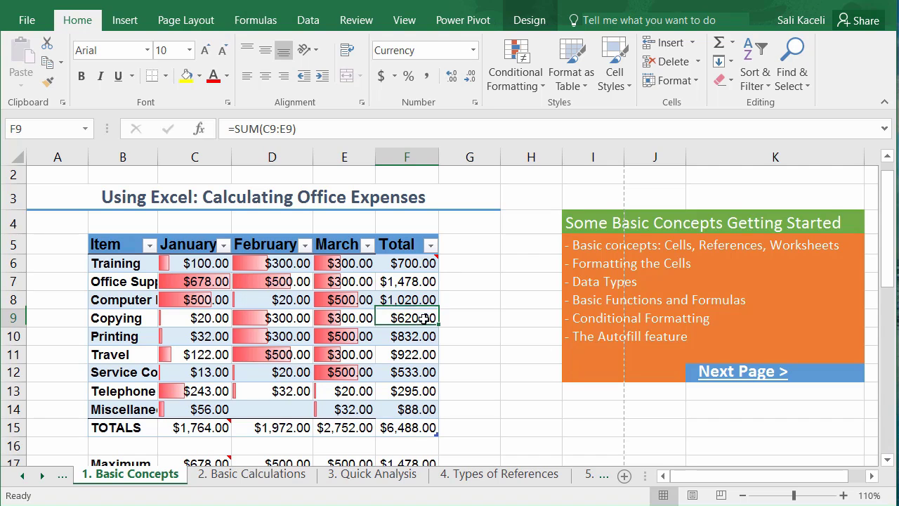
left_click(421, 268)
mouse_move(421, 270)
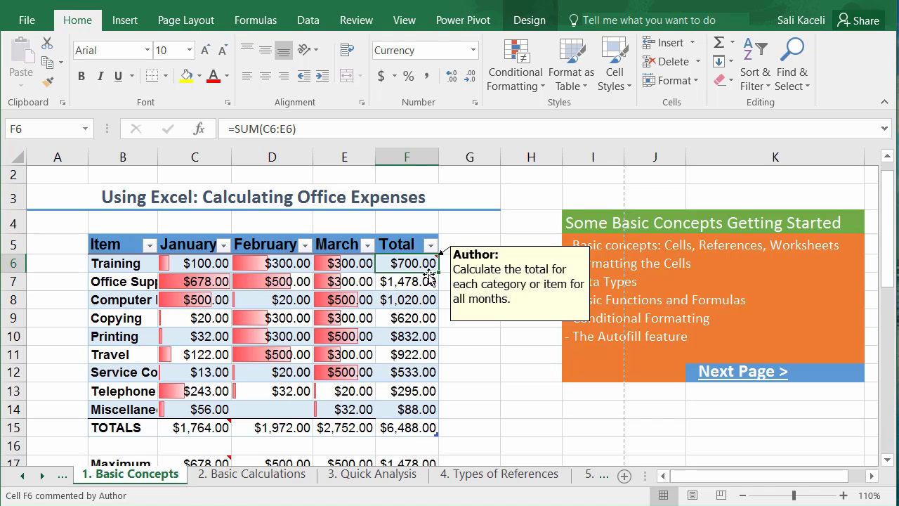
- Fill the Training total formula from F6 down to F15 and check the copied formulas in the Total column
left_click_drag(437, 272, 438, 433)
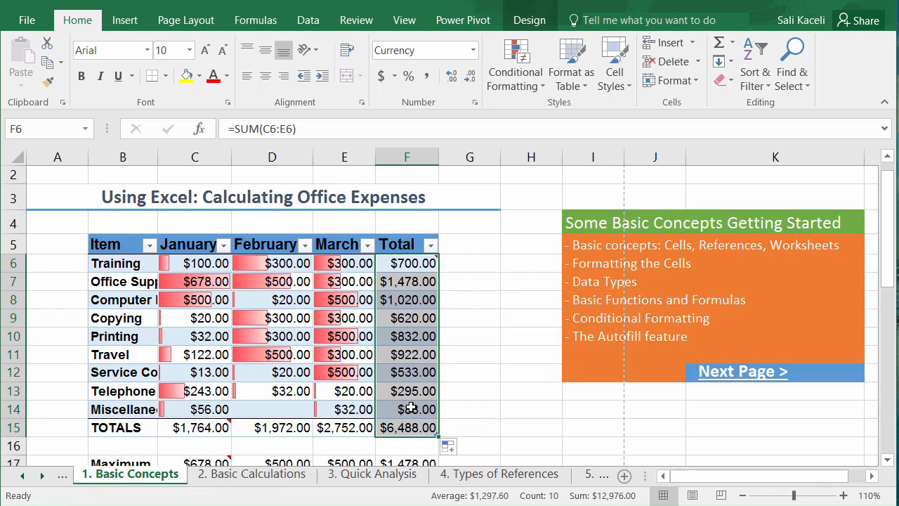
left_click(419, 306)
left_click(416, 341)
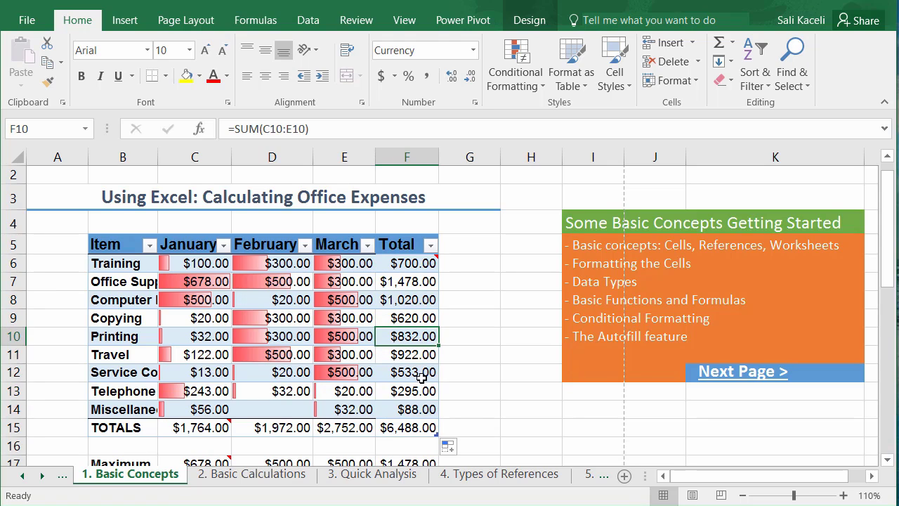
left_click(420, 390)
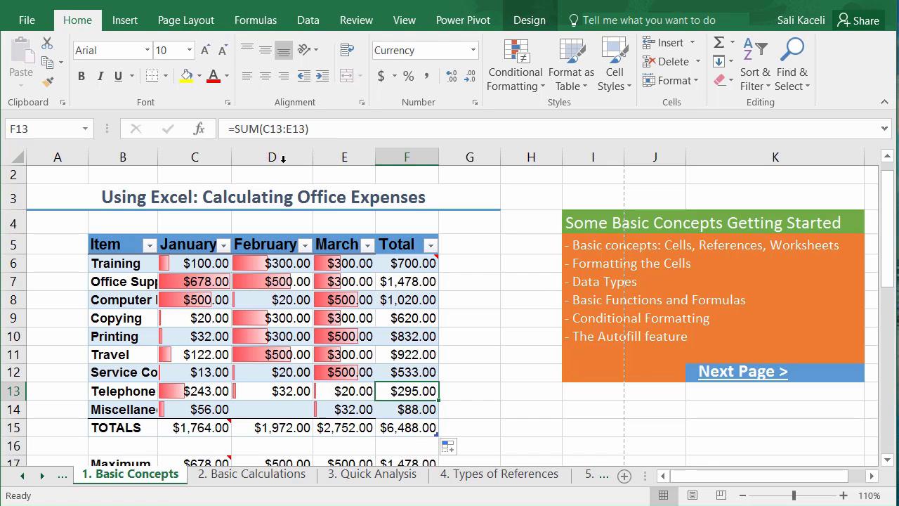
- On the 4. Types of References sheet, calculate the Training difference in C8 with the formula =B8*B6
left_click(501, 475)
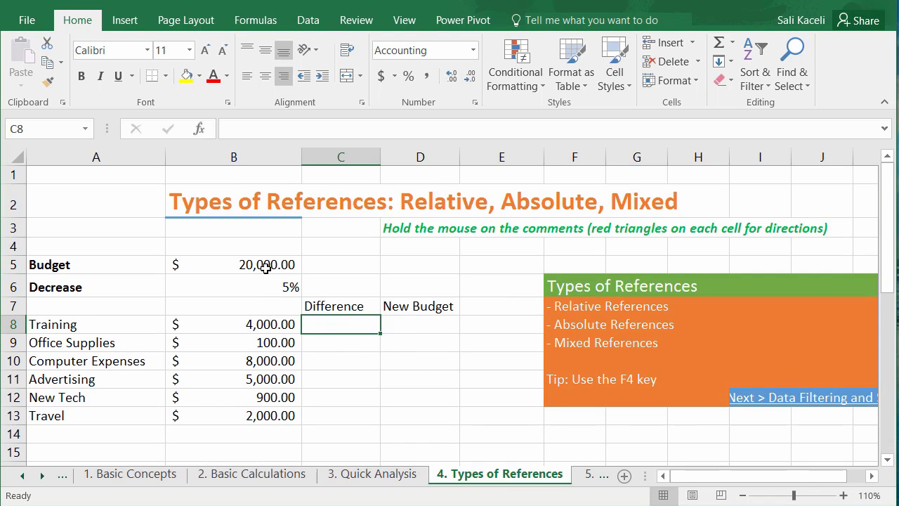
left_click(244, 291)
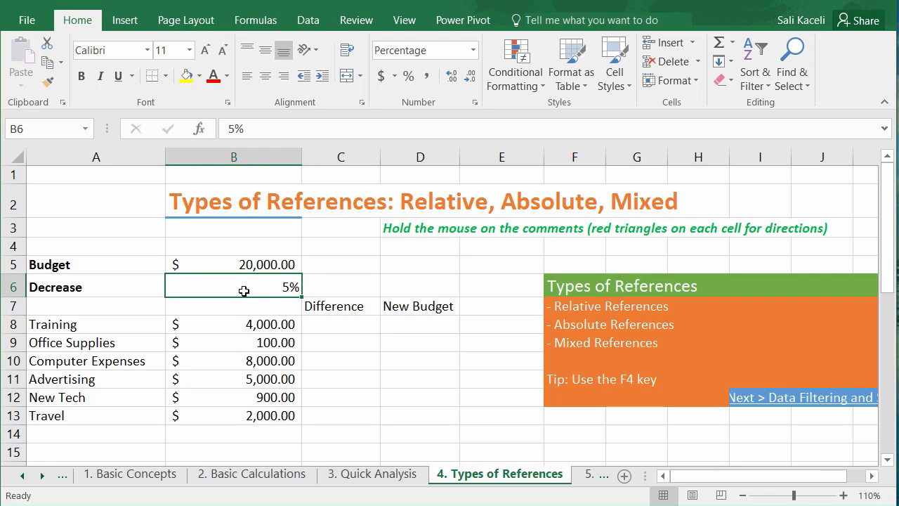
left_click(338, 325)
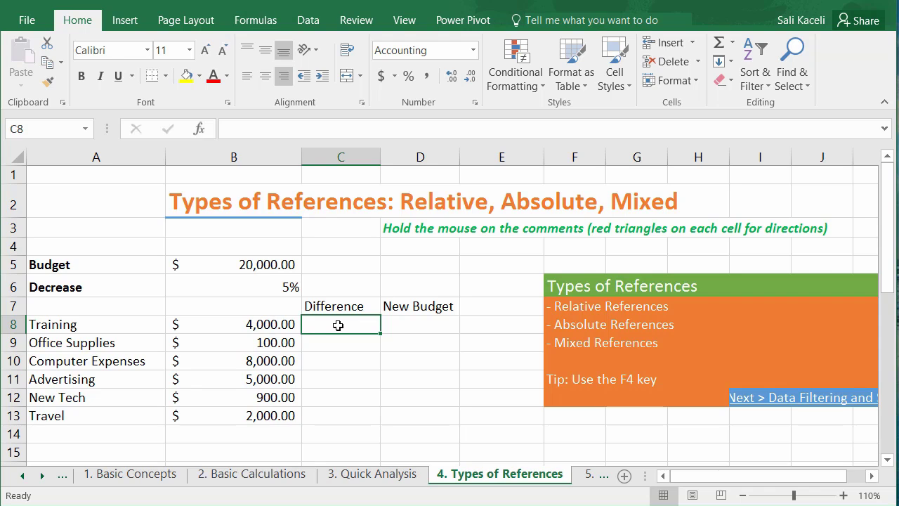
type("=")
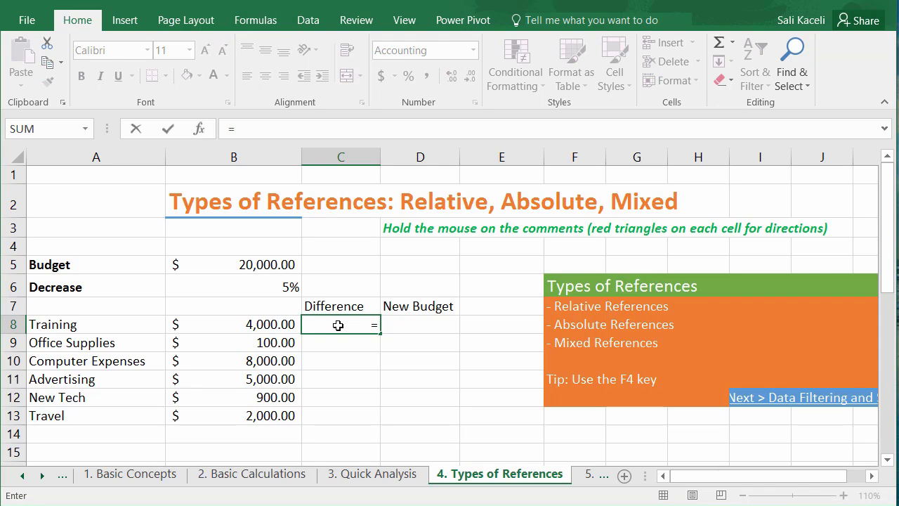
left_click(271, 325)
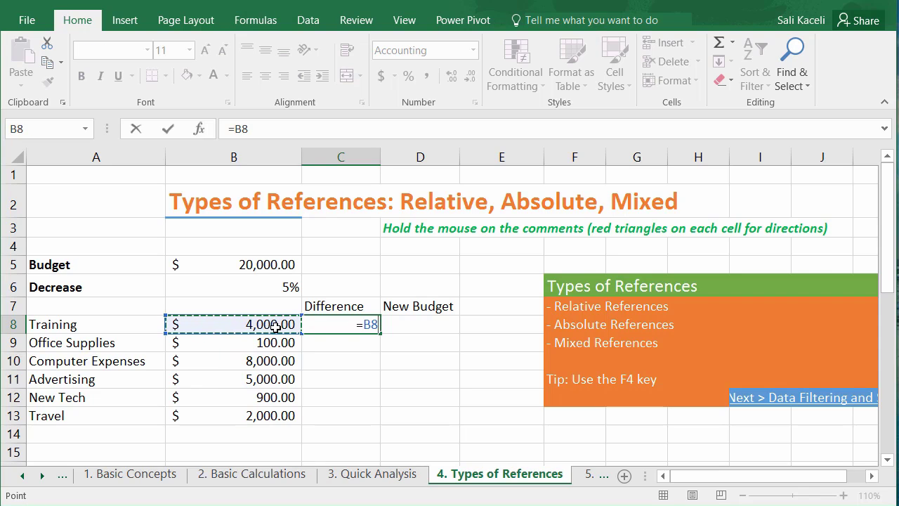
type("*")
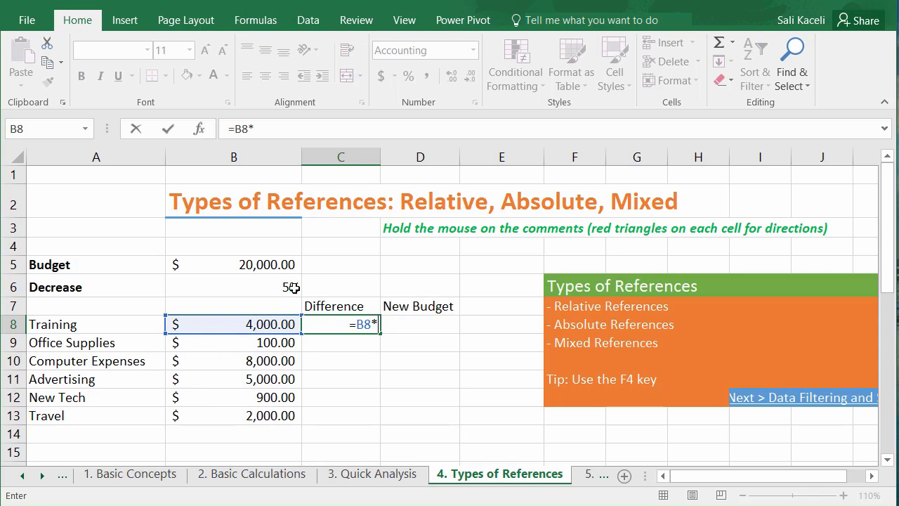
left_click(293, 287)
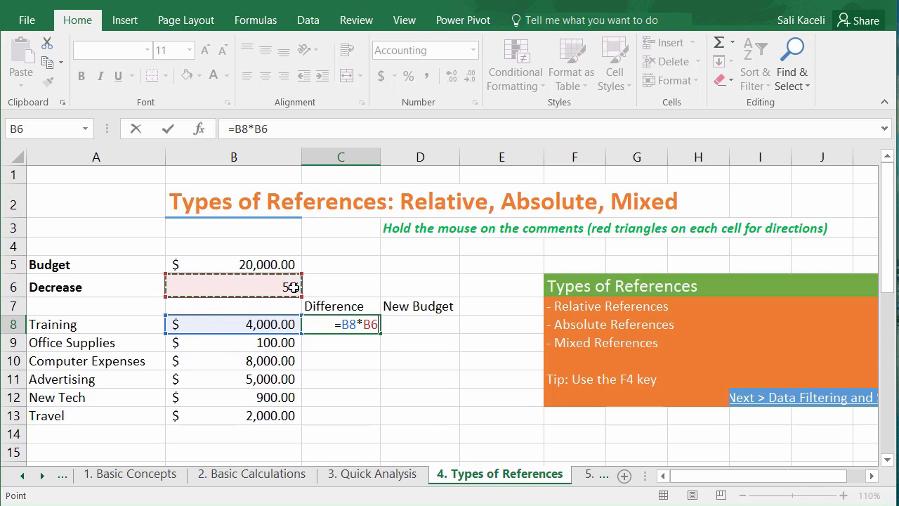
key("Return")
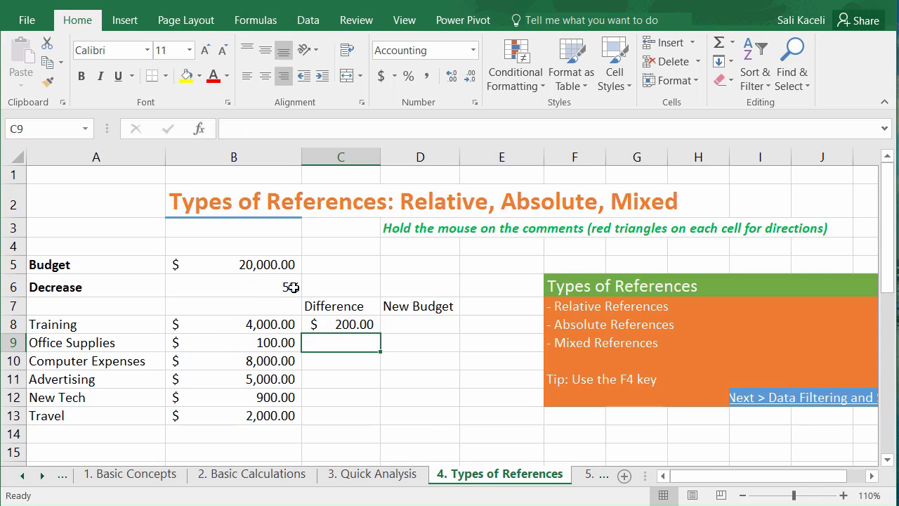
- Fill the Difference formula from C8 down to C13 and check the references in the copied formulas
left_click(345, 321)
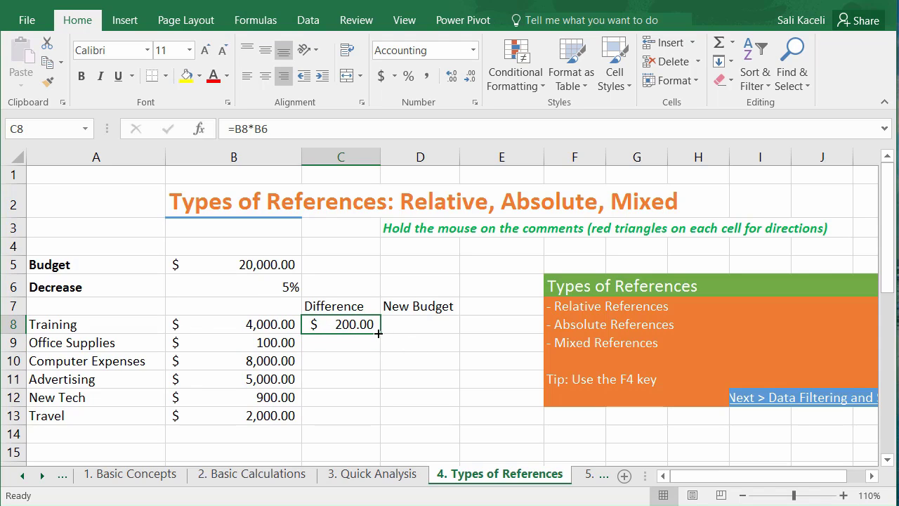
left_click_drag(380, 335, 397, 422)
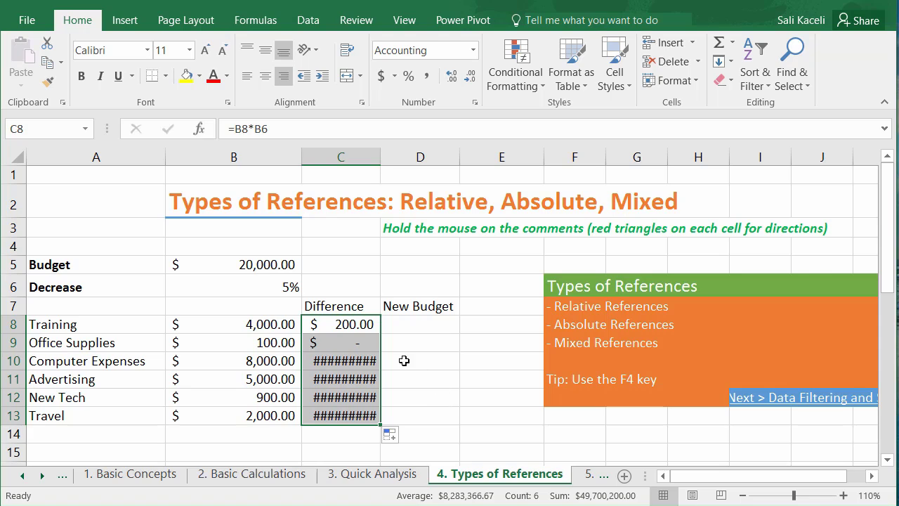
left_click(359, 348)
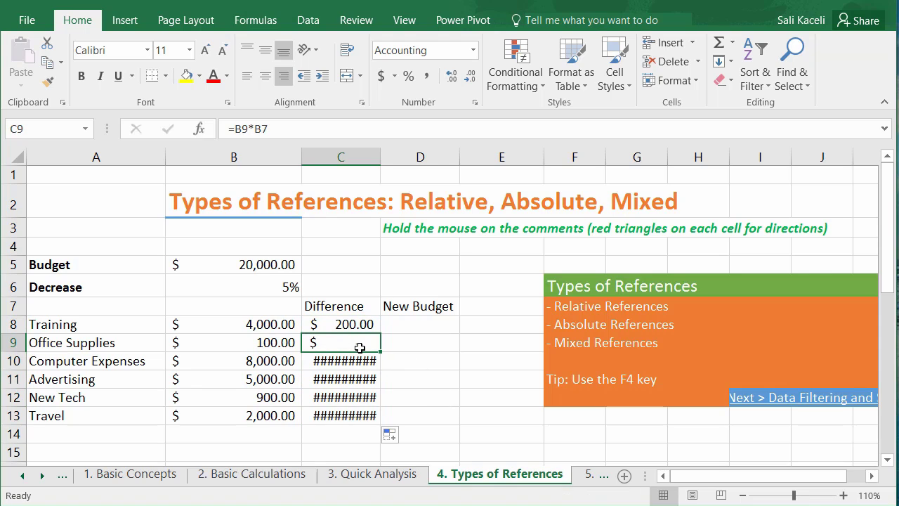
left_click(360, 364)
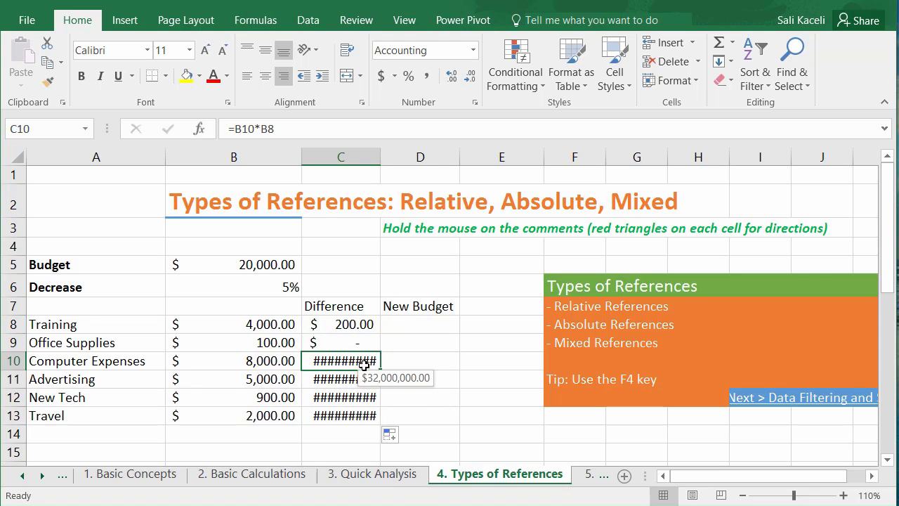
left_click(359, 380)
left_click(356, 398)
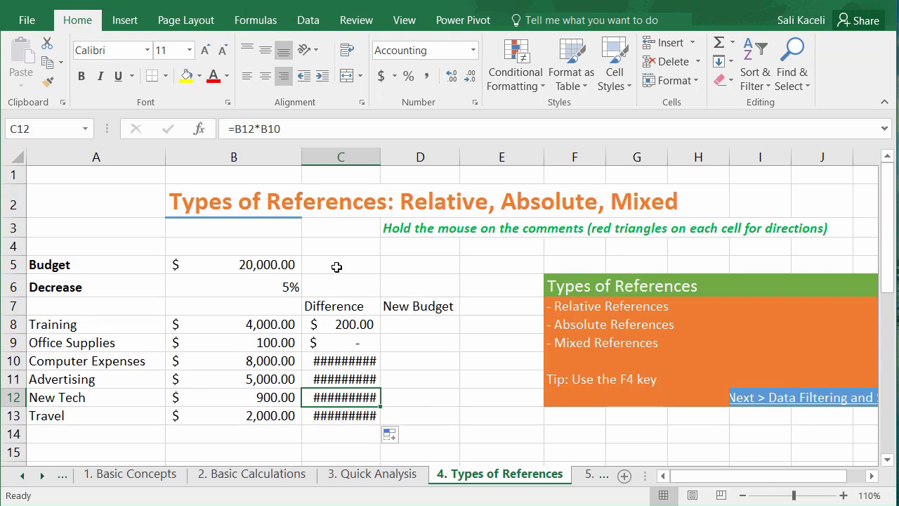
- Widen the Difference column and autofit it to its contents
left_click_drag(381, 157, 407, 168)
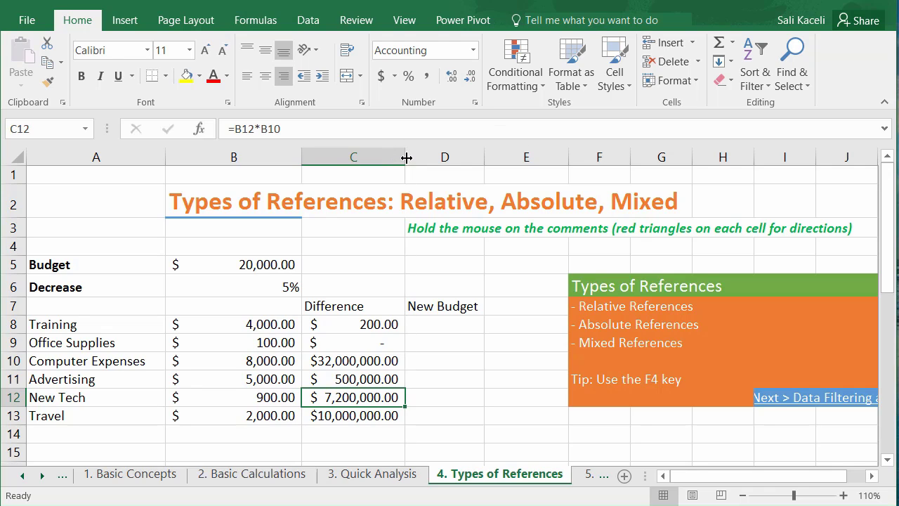
left_click_drag(406, 158, 445, 165)
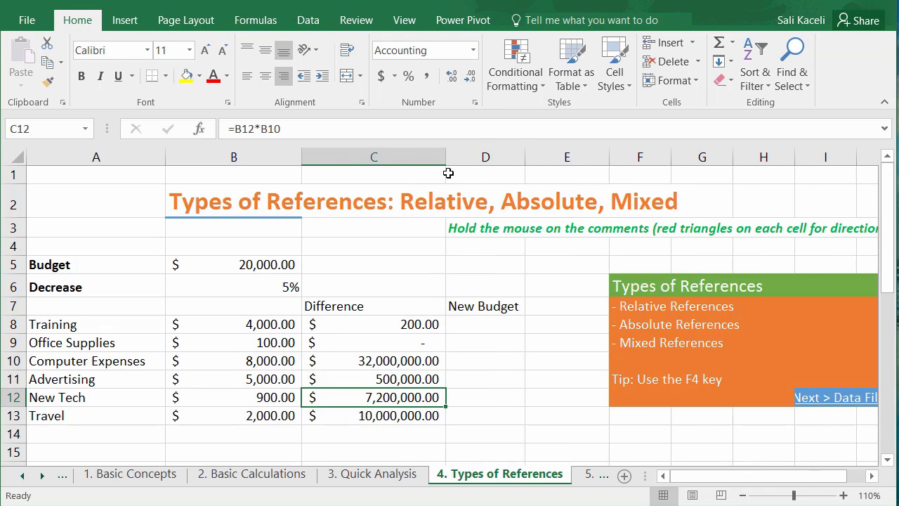
double_click(445, 163)
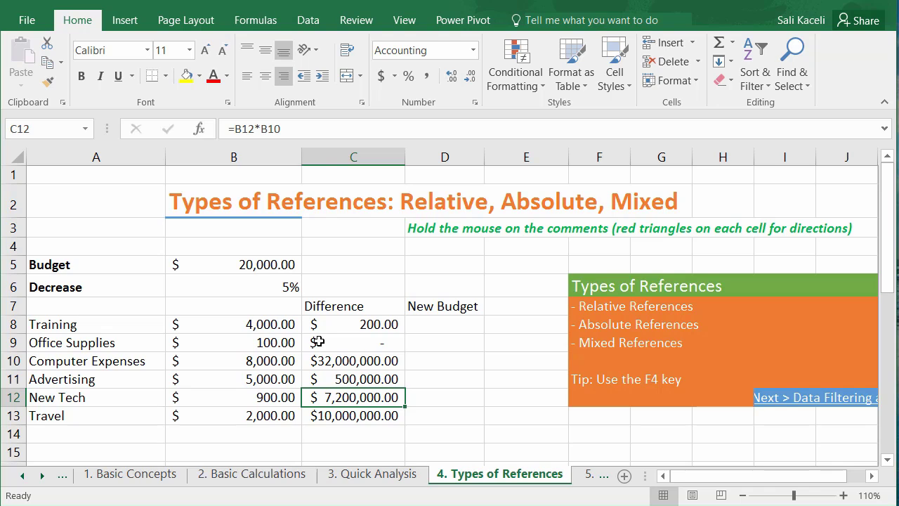
- Examine which cells the Difference formulas in C8 to C13 refer to, comparing each row with the Decrease percentage in B6
left_click(354, 419)
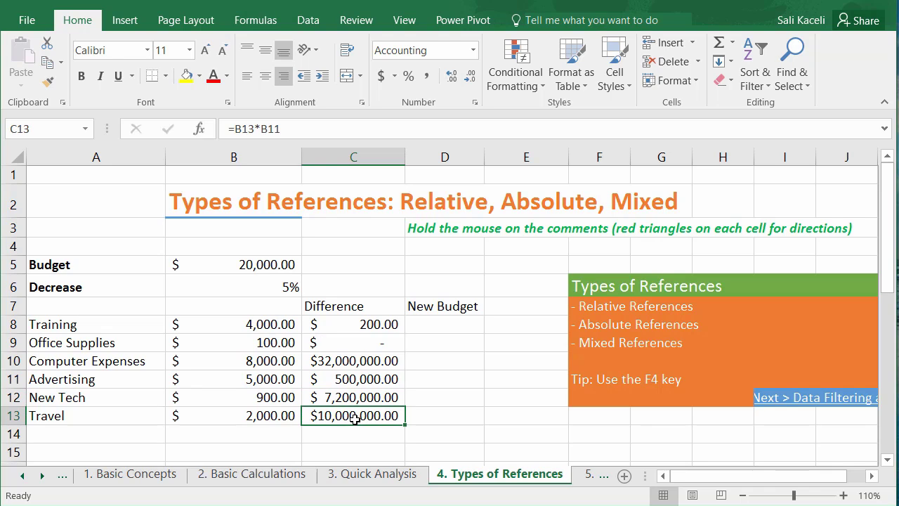
left_click(273, 419)
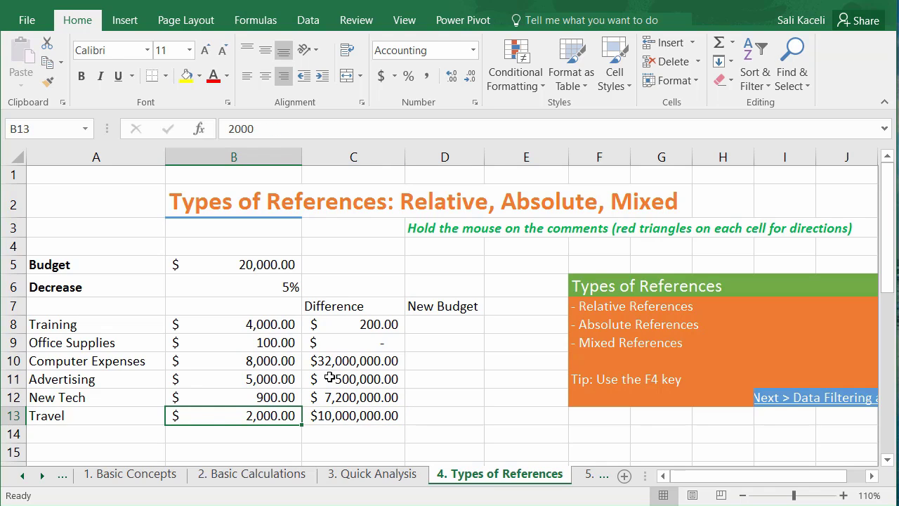
left_click(349, 421)
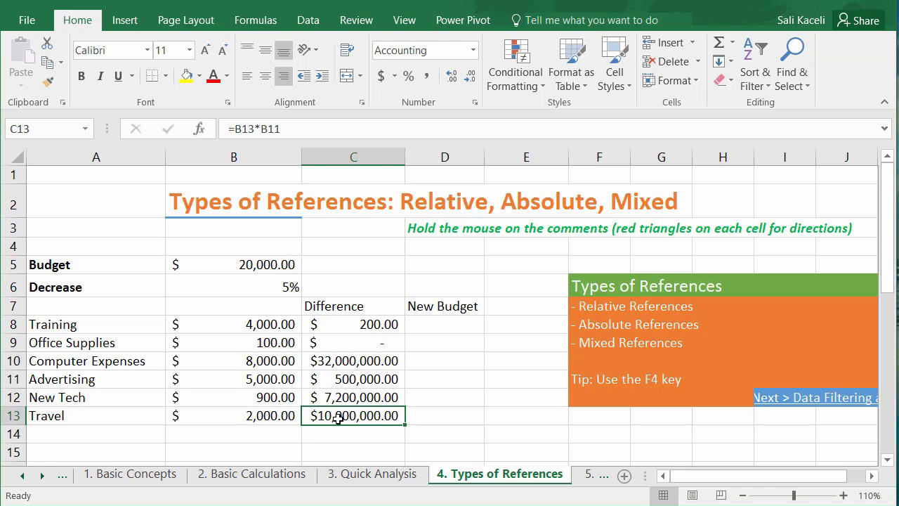
left_click(366, 345)
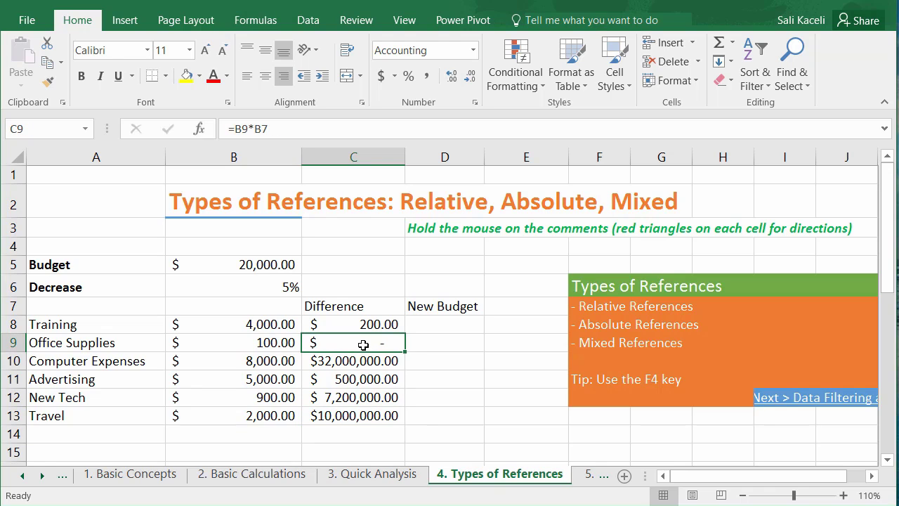
left_click(333, 323)
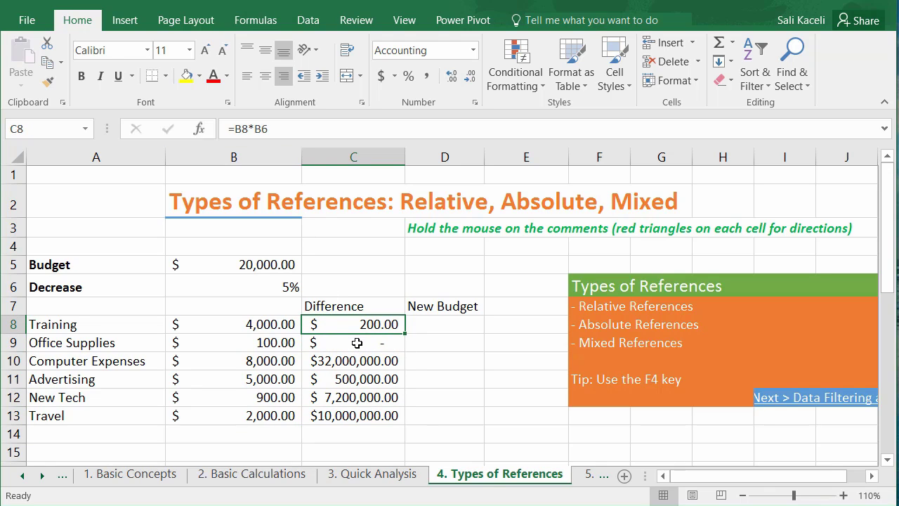
left_click(359, 345)
left_click(364, 362)
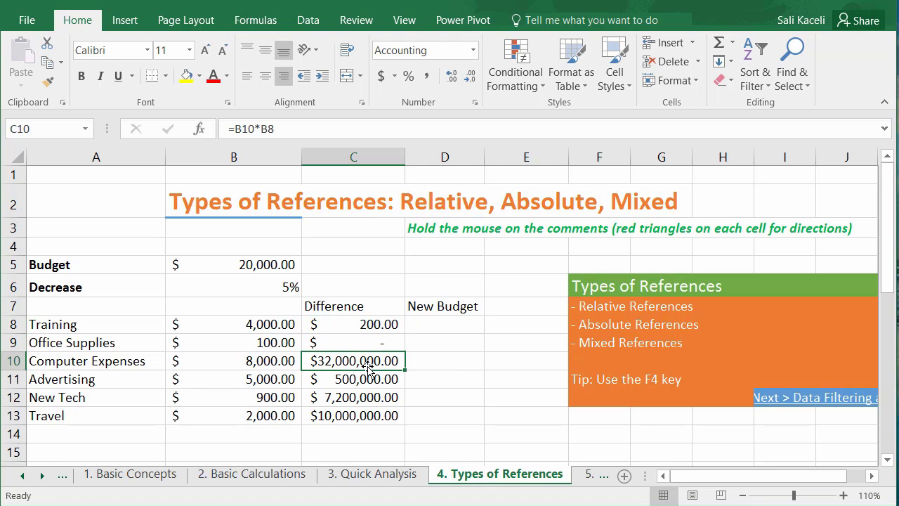
left_click(366, 377)
left_click(374, 400)
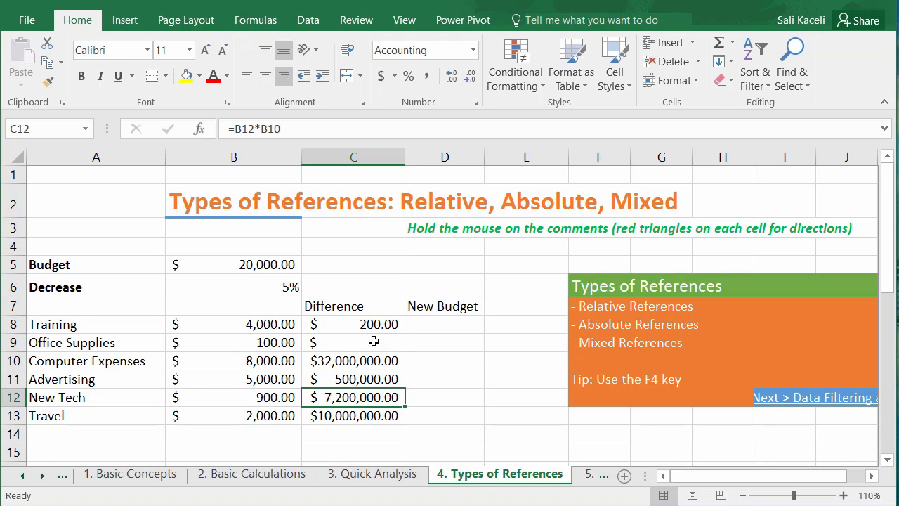
left_click(357, 324)
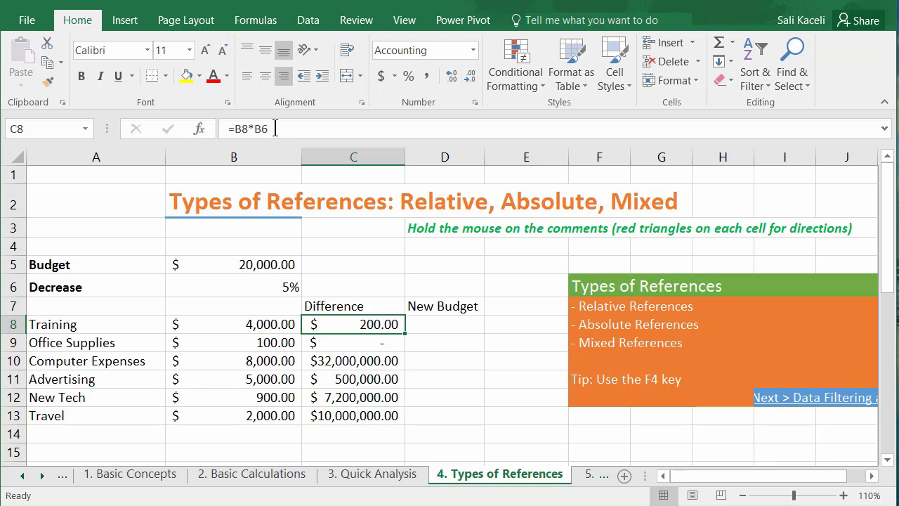
- Trace the cells used by the copied Difference formulas for Office Supplies, Computer Expenses and Travel
left_click(373, 343)
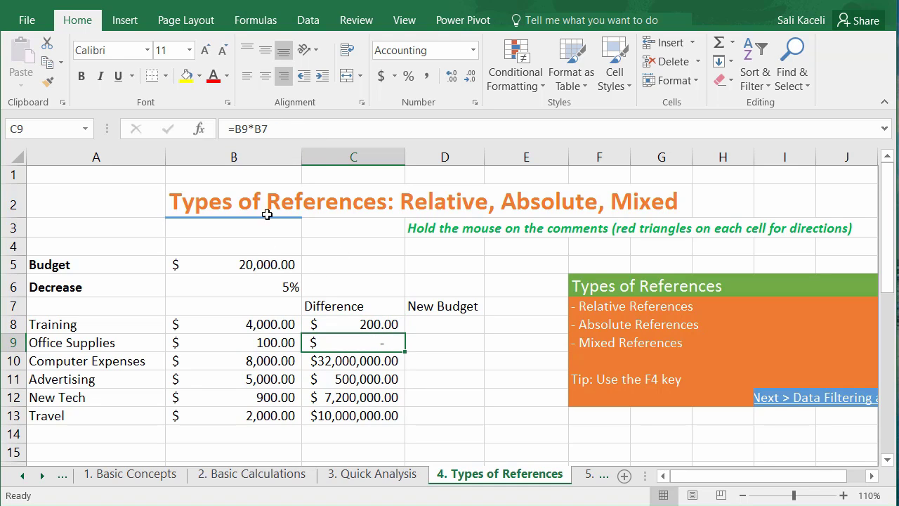
left_click(265, 128)
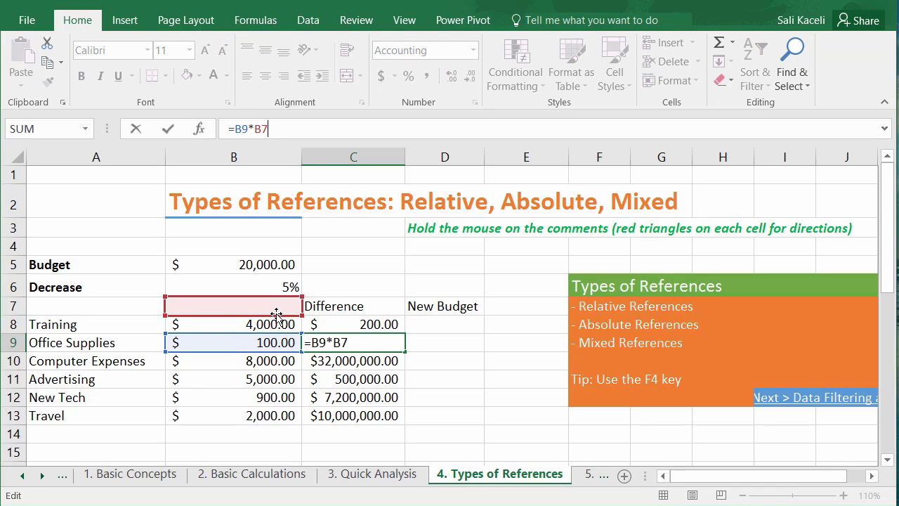
key("Return")
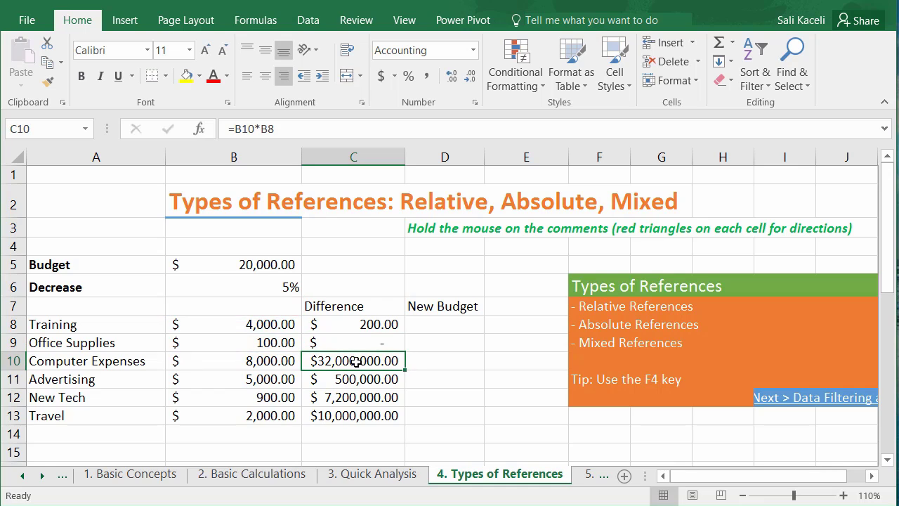
left_click(285, 126)
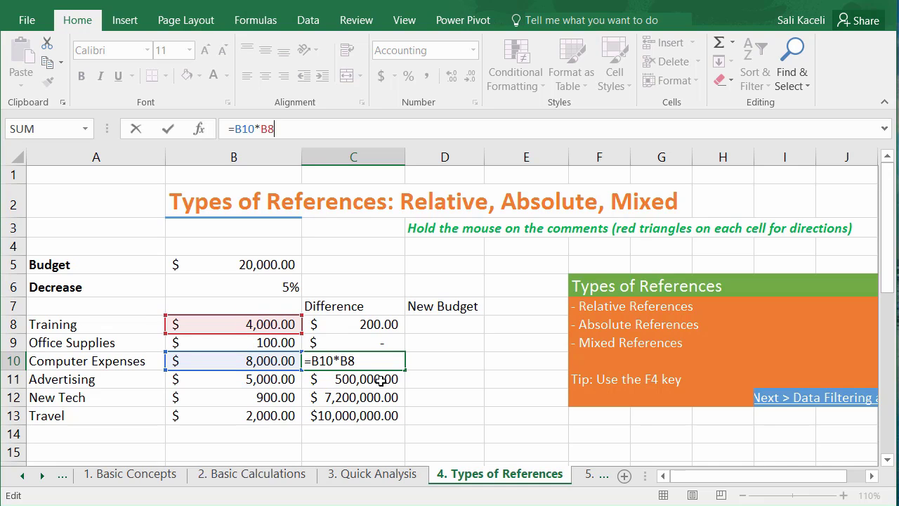
left_click(366, 416)
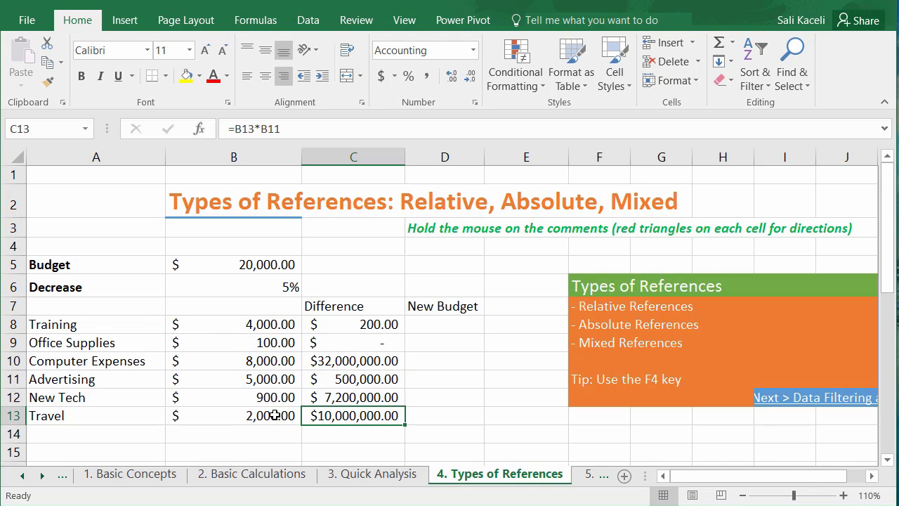
key("F2")
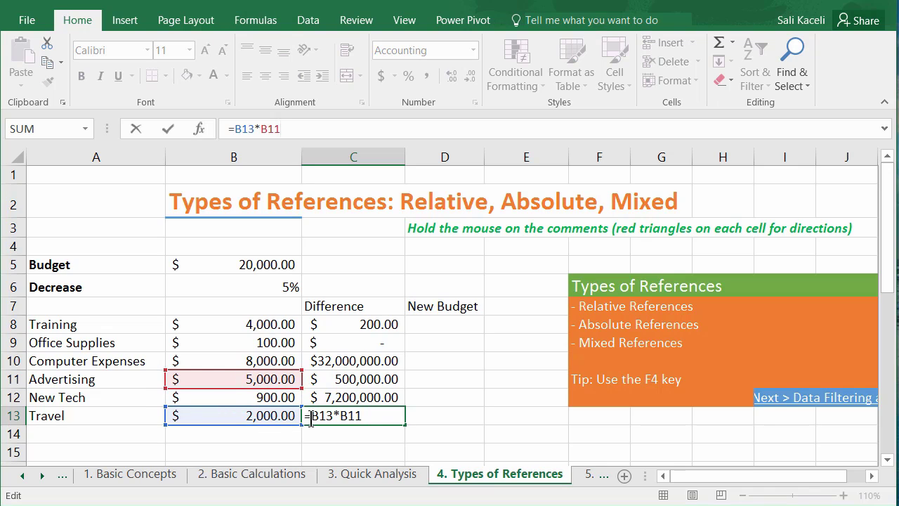
left_click(376, 362)
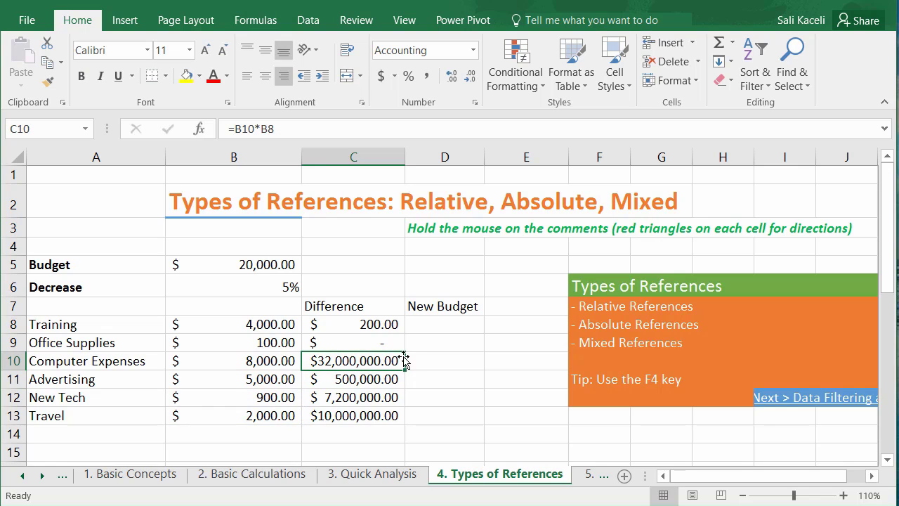
- Edit the Training difference formula in C8 to =B8*$B$6, making the Decrease reference absolute
left_click(366, 324)
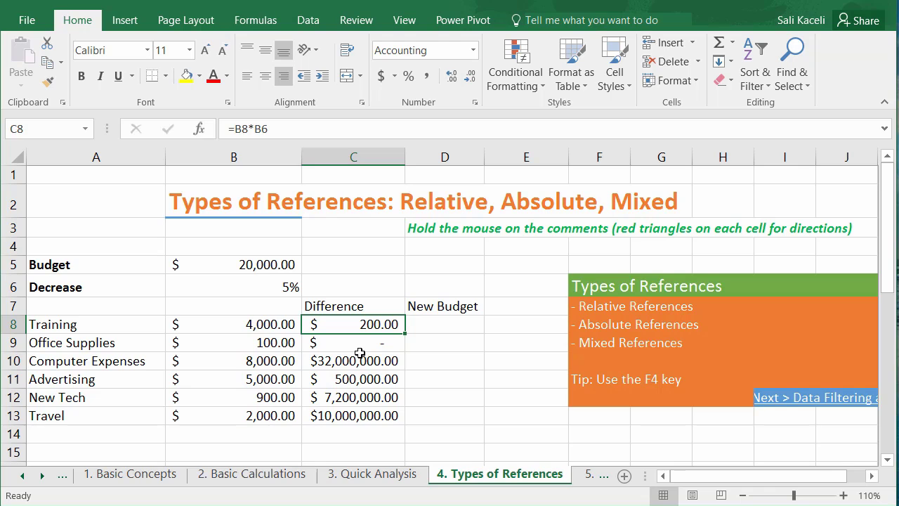
left_click(271, 130)
left_click(259, 128)
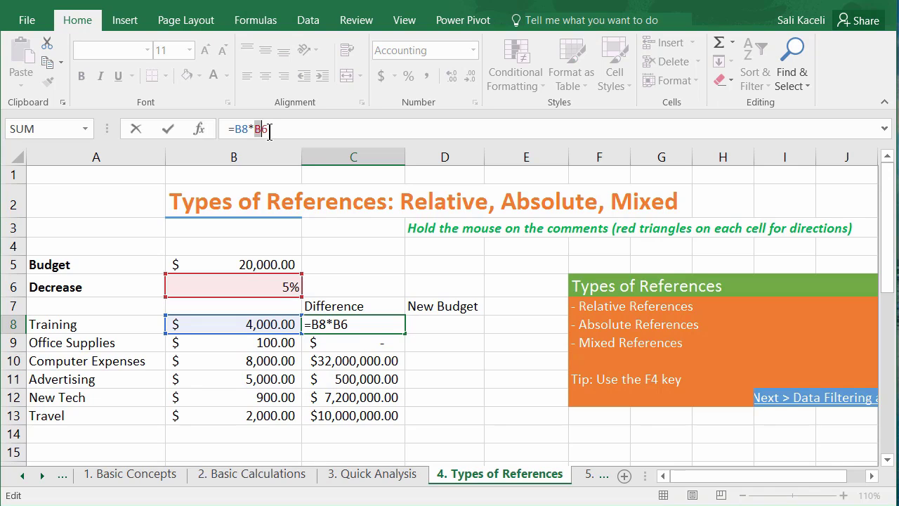
double_click(269, 129)
left_click(257, 129)
type("$")
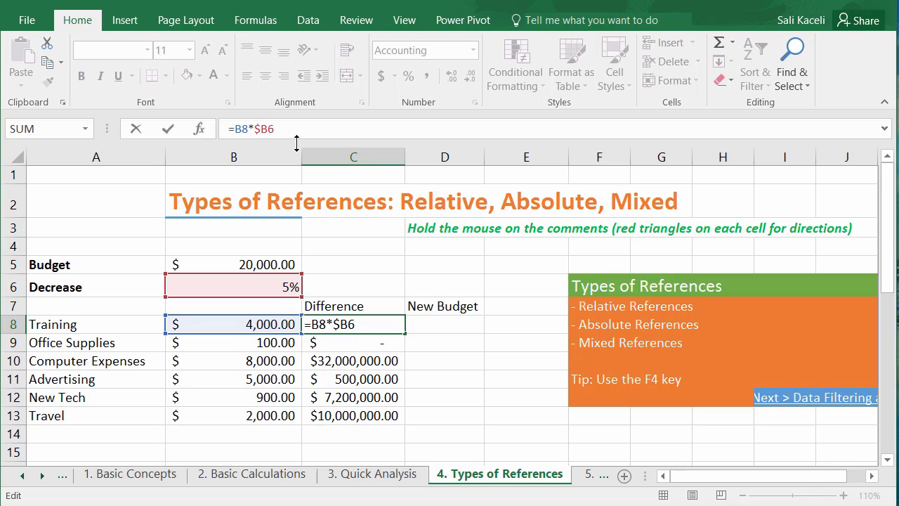
key("BackSpace")
left_click(261, 128)
key("F4")
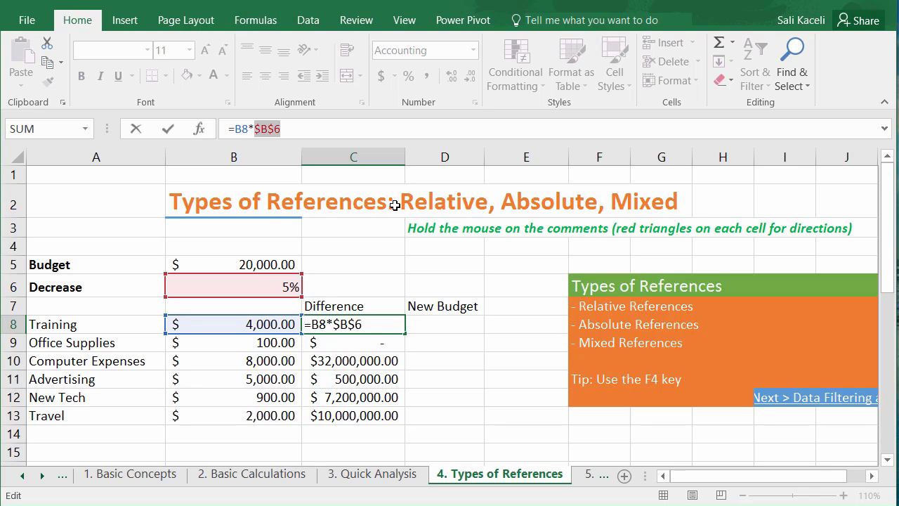
- Cycle the C8 formula's Decrease reference through B$6, $B6 and B6 back to $B$6, and commit the formula
key("F4")
left_click(306, 127)
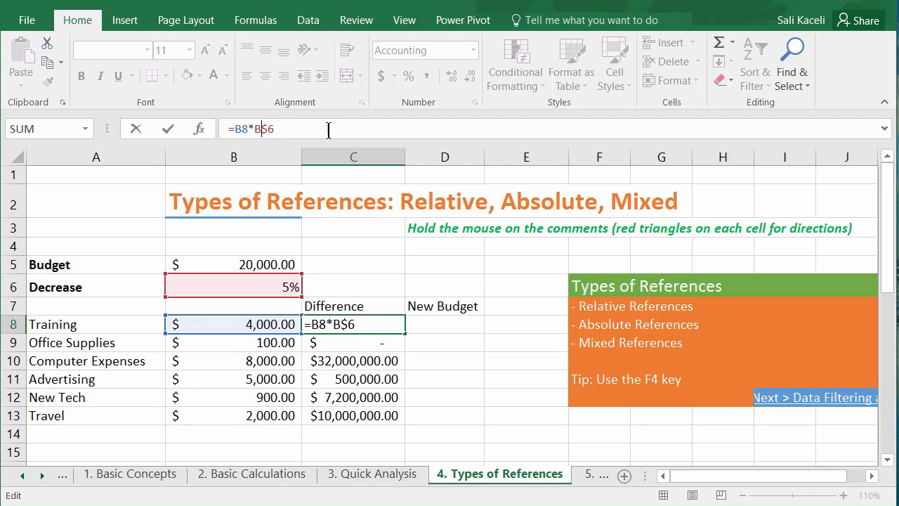
key("F4")
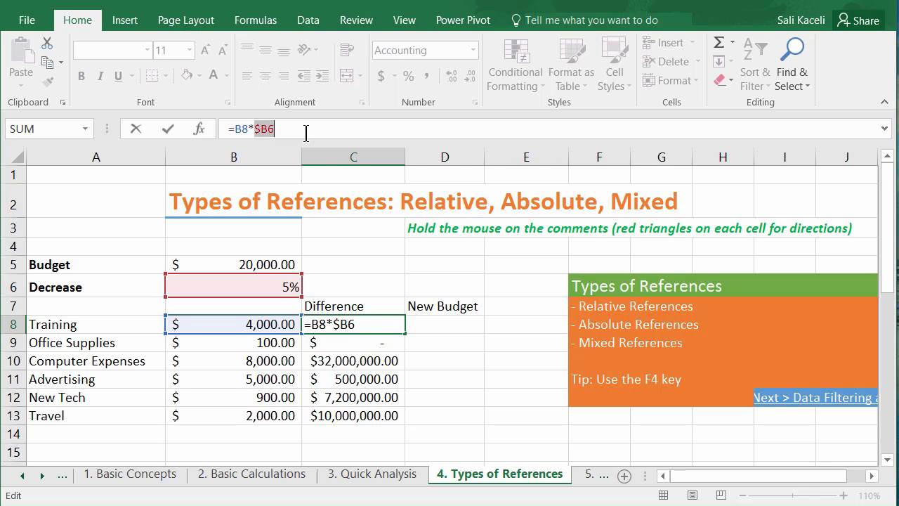
key("F4")
key("F4")
key("Return")
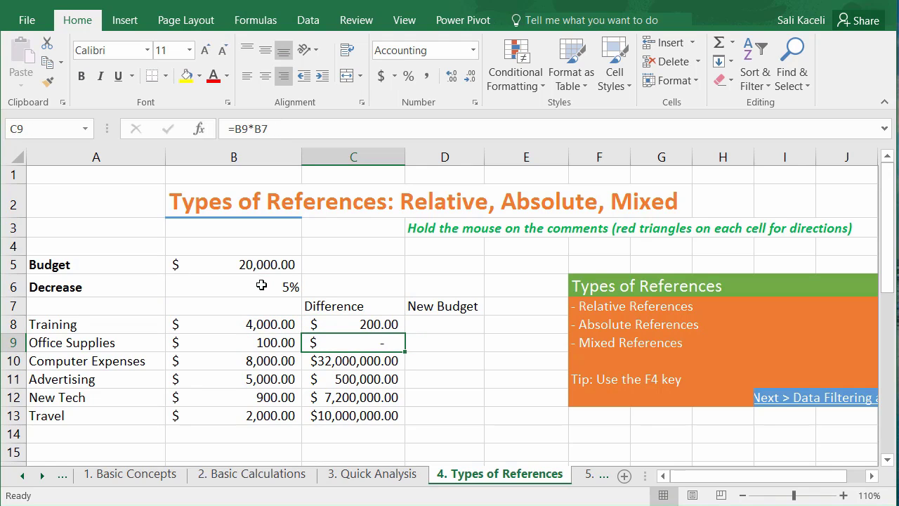
- Fill the C8 formula down through C13 and check the copied formula in the Travel row
left_click(380, 324)
left_click_drag(405, 333, 397, 421)
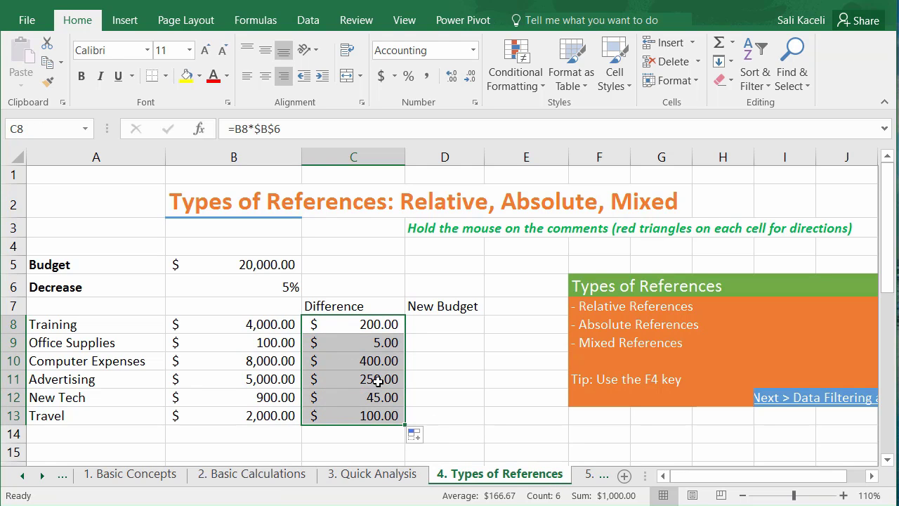
left_click(361, 417)
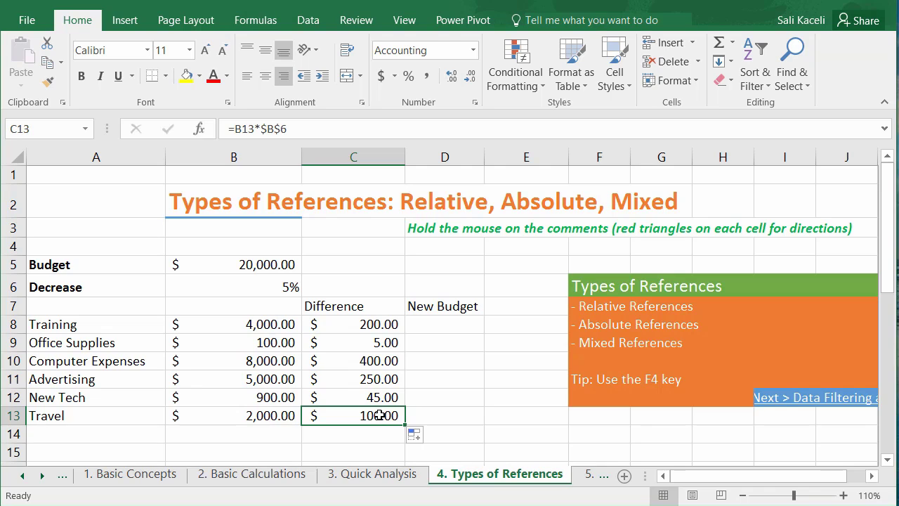
- Set the Decrease percentage in B6 to 7%
left_click(355, 323)
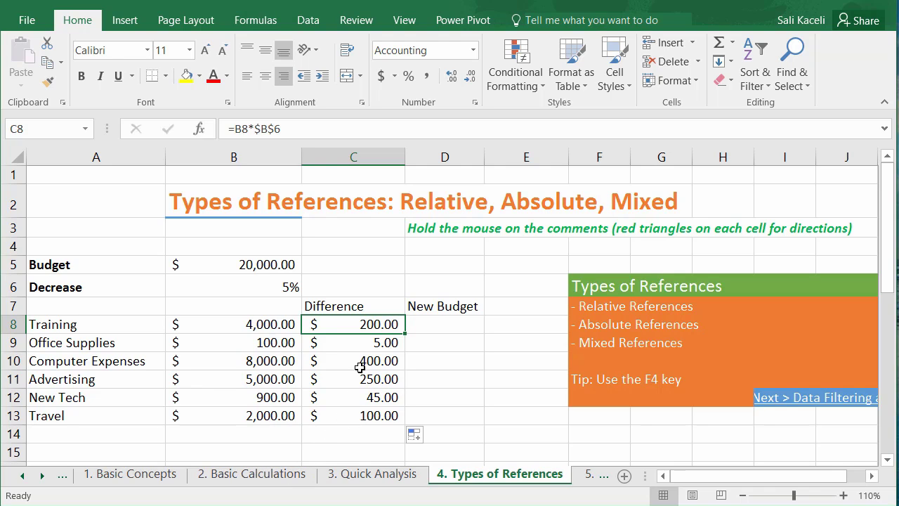
key("Up")
key("Up")
key("Left")
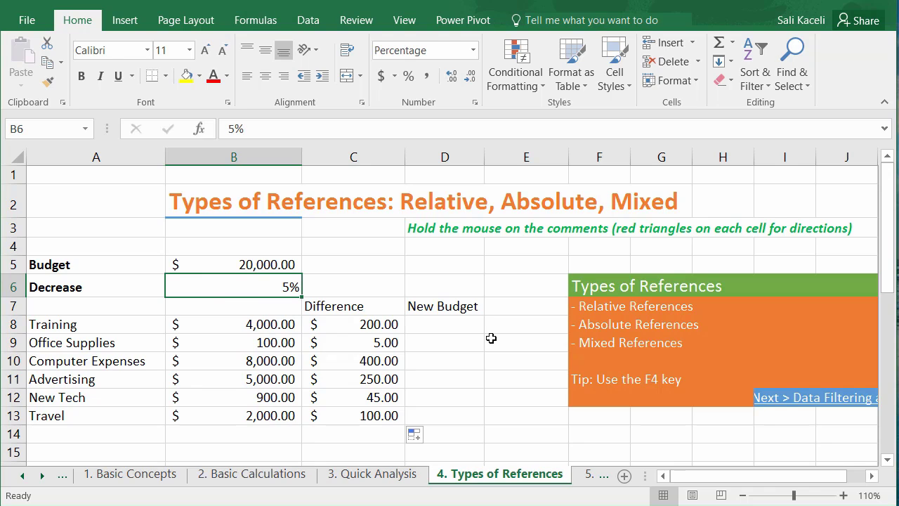
type("7")
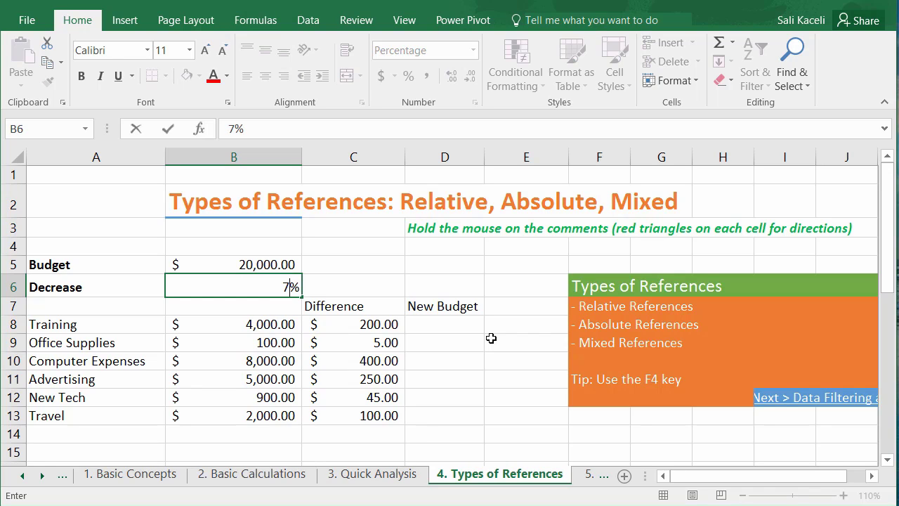
key("Return")
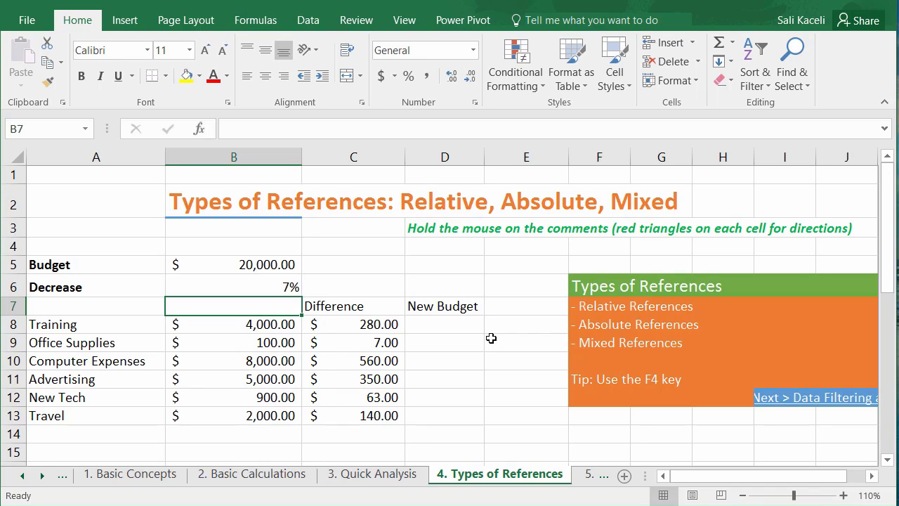
- Total the Difference values C8 to C13 in C14 with the SUM function
left_click(379, 431)
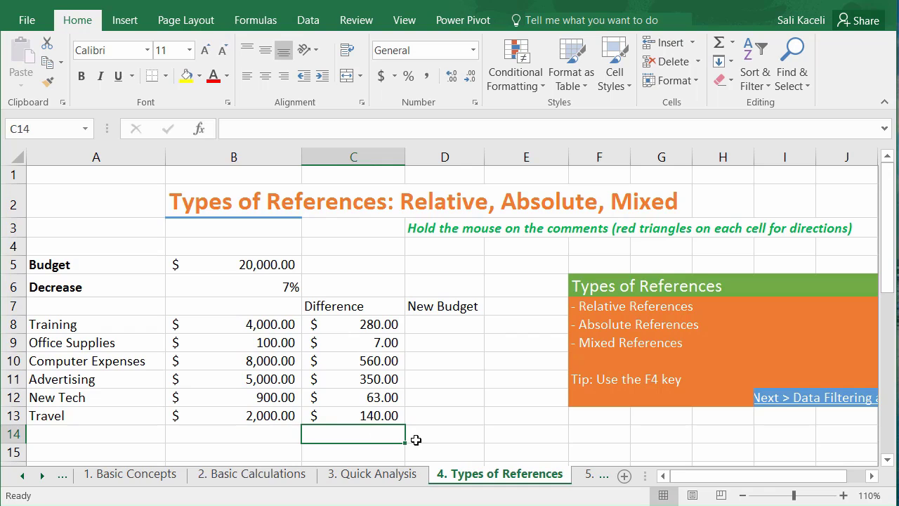
type("=")
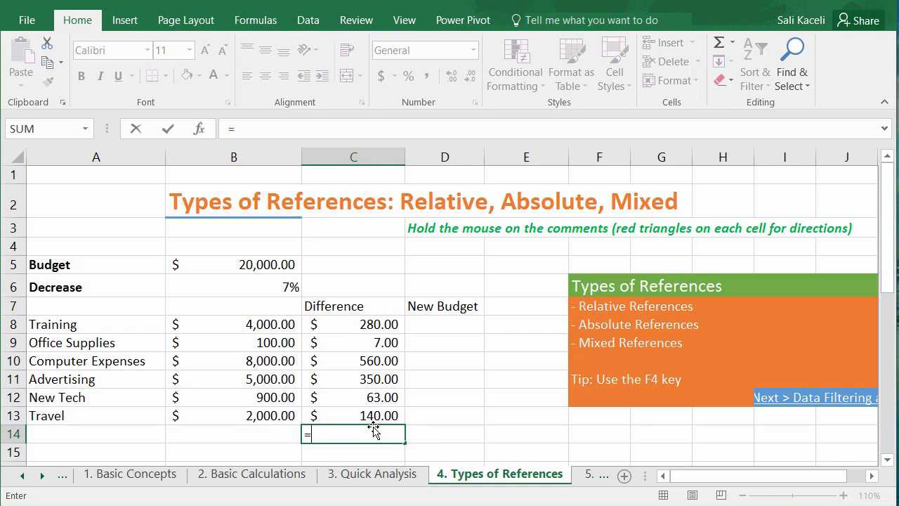
type("sum")
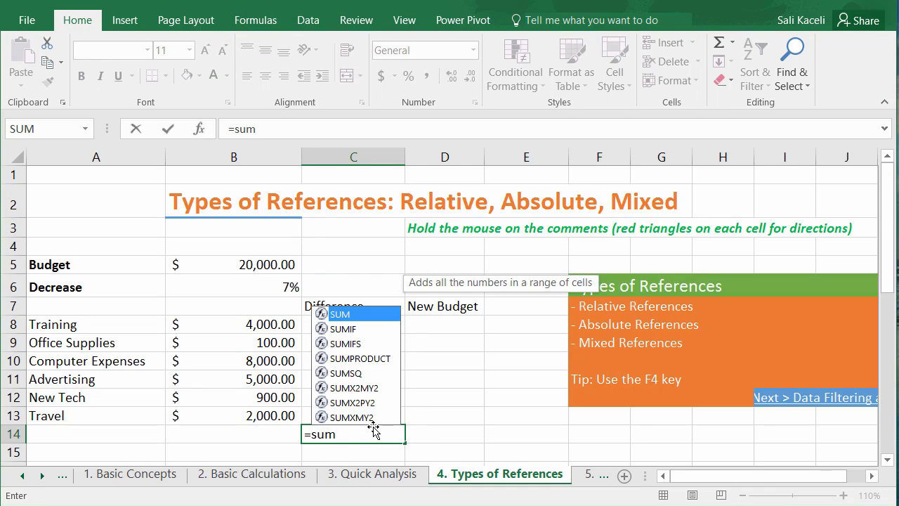
type("(")
left_click(379, 325)
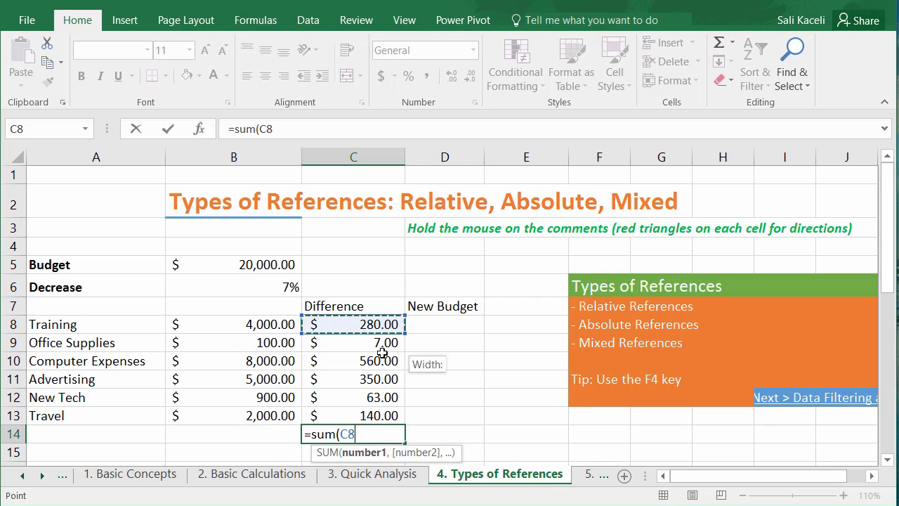
left_click_drag(383, 352, 378, 415)
key("Return")
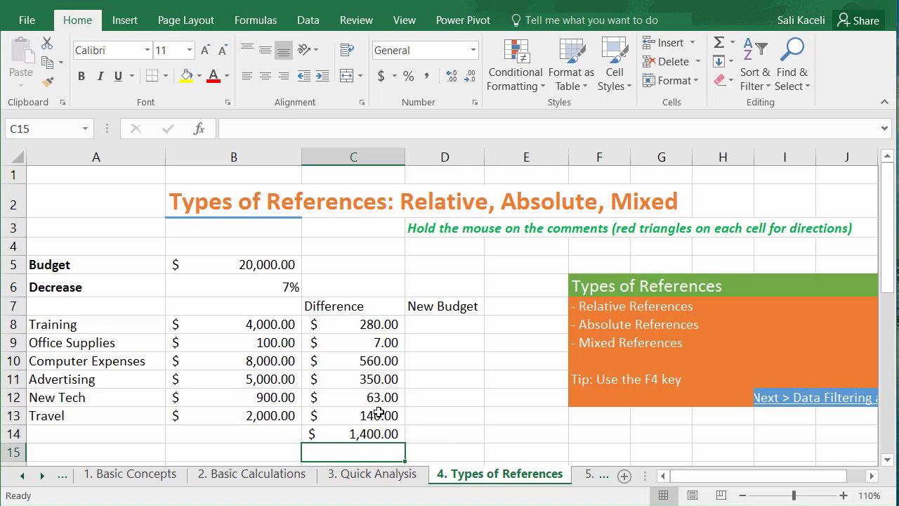
- Set the Decrease percentage in B6 to 9% and check the formula in C8
left_click(286, 287)
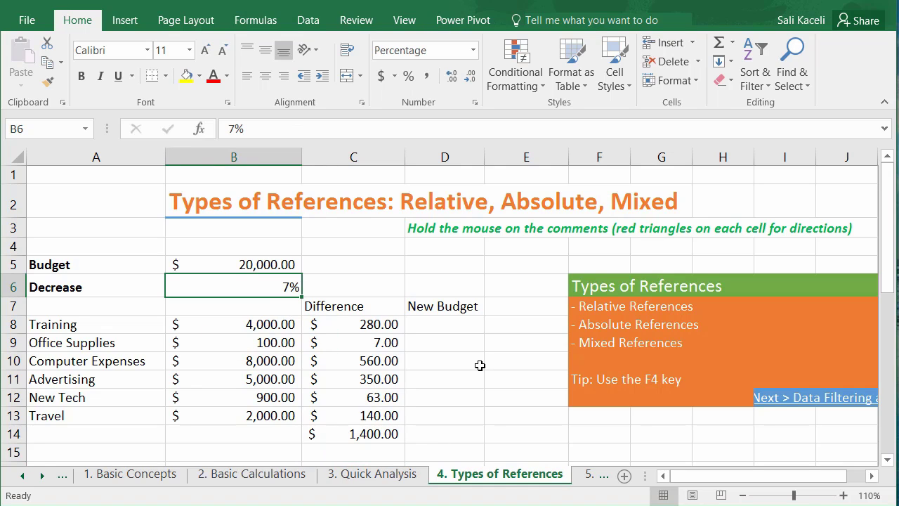
type("9")
key("Return")
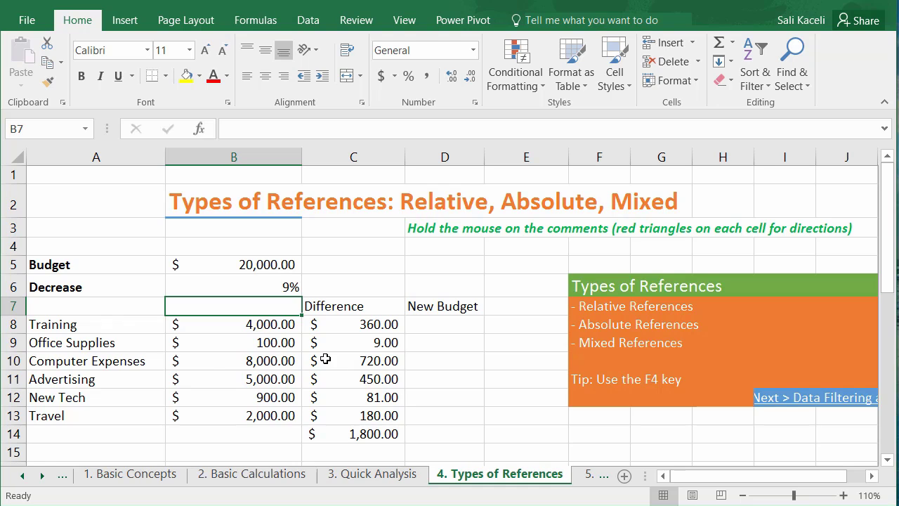
left_click(361, 327)
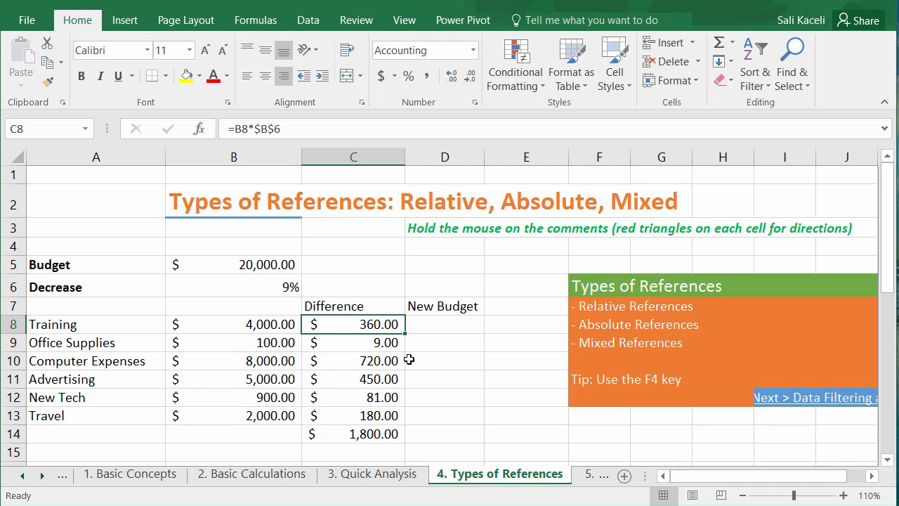
- Examine the Mixed Addressing Example, reading the comment on B22 and the multiplication table's row and column headers
scroll(363, 341, "down", 4)
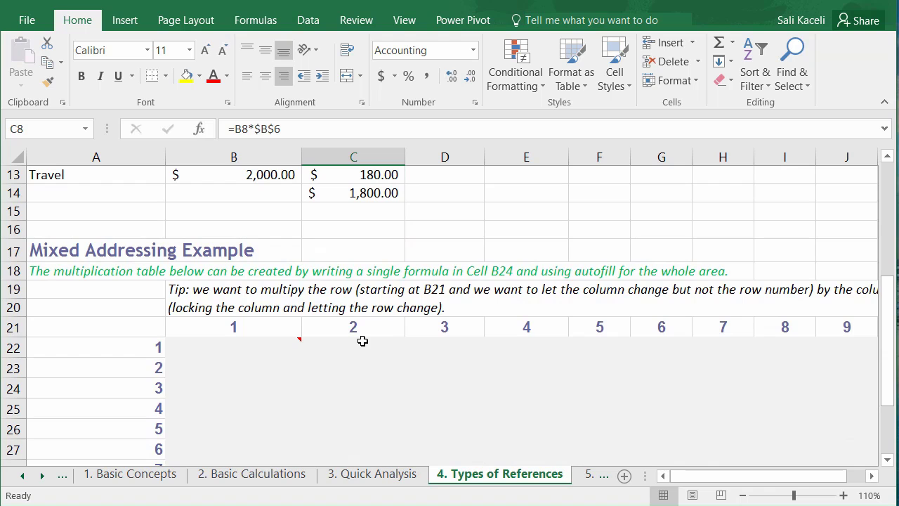
scroll(373, 344, "down", 2)
scroll(359, 343, "up", 2)
mouse_move(239, 350)
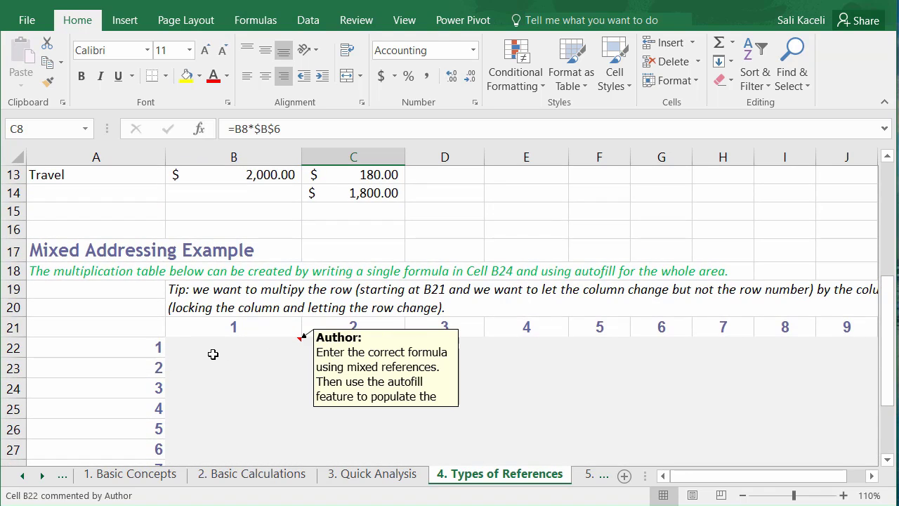
left_click(212, 348)
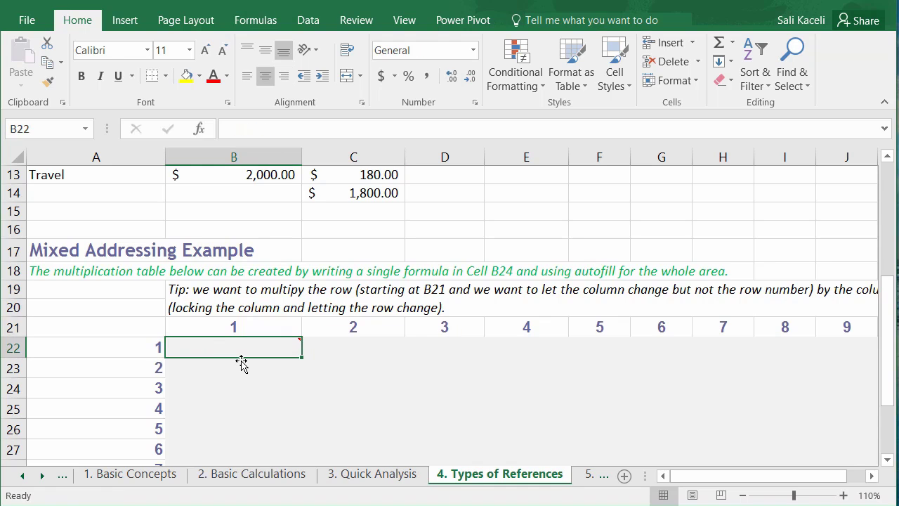
mouse_move(221, 342)
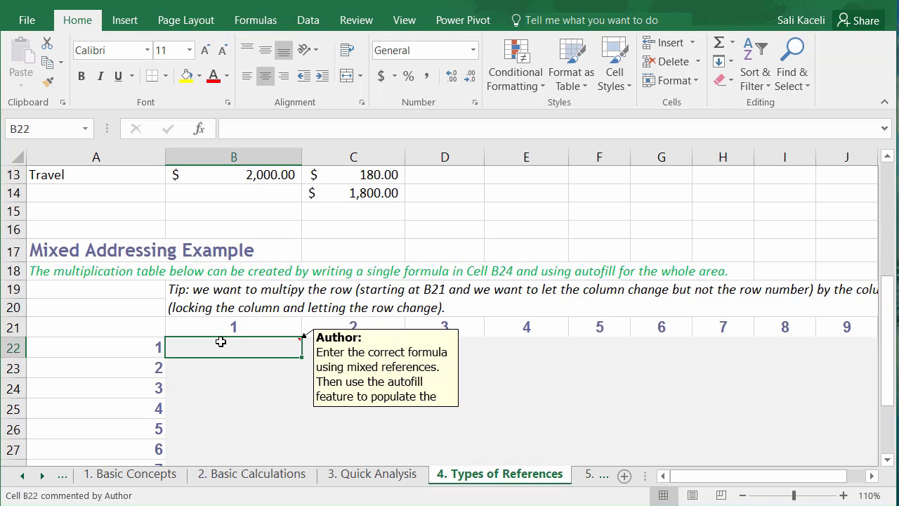
left_click(233, 327)
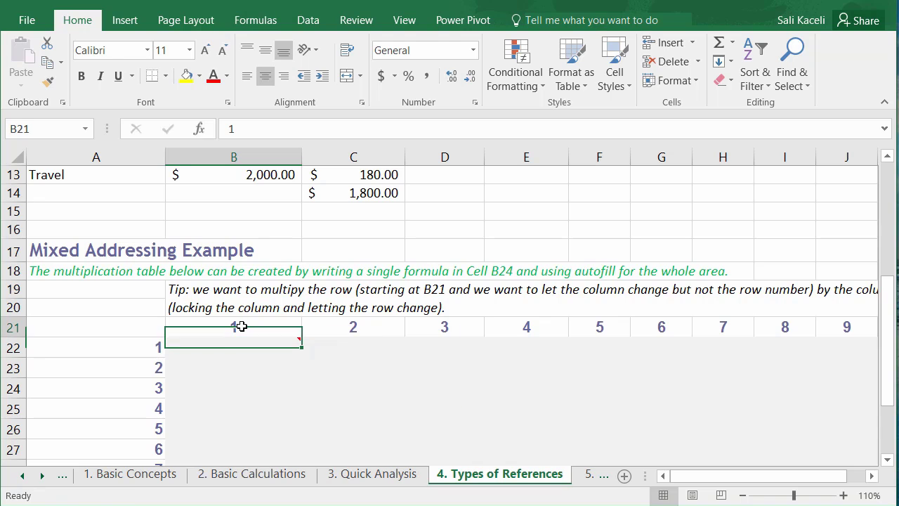
left_click(154, 350)
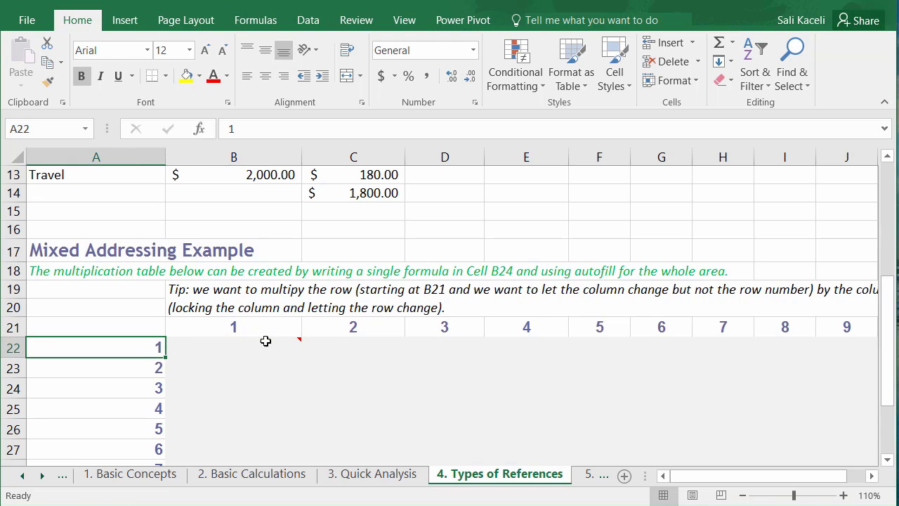
left_click(354, 329)
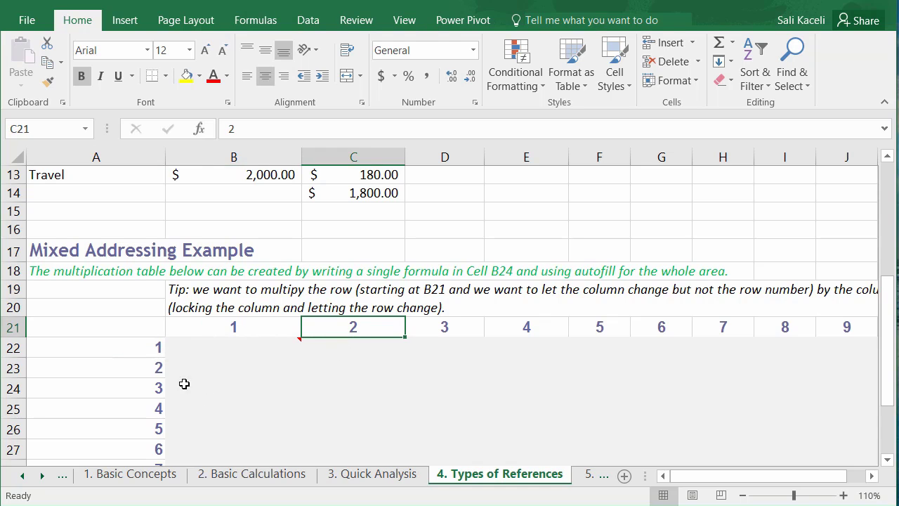
left_click(159, 369)
left_click(437, 327)
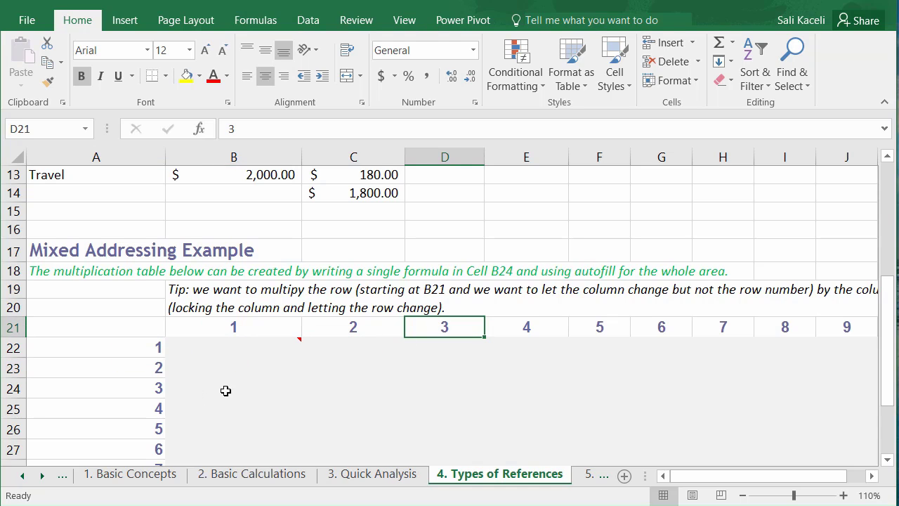
left_click(157, 389)
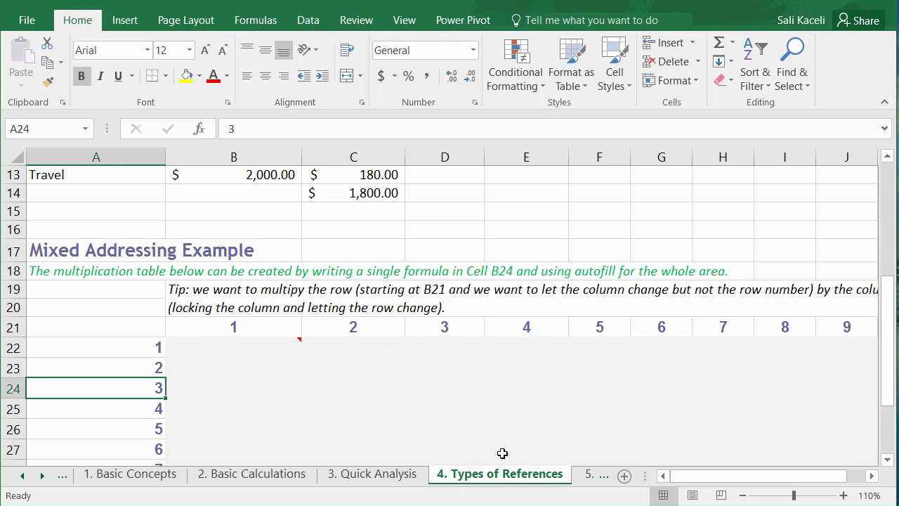
- Begin the multiplication formula in B22 with the row-locked reference B$21 followed by the multiplication operator
left_click(211, 347)
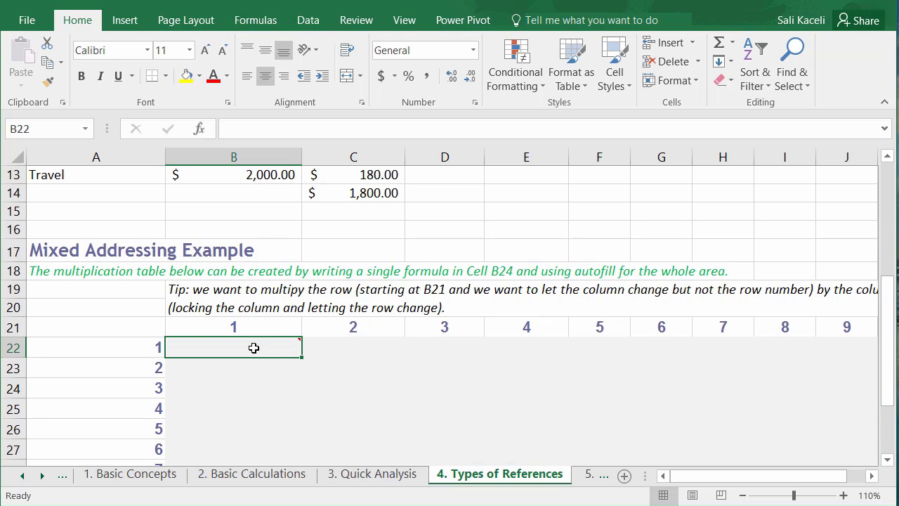
mouse_move(228, 346)
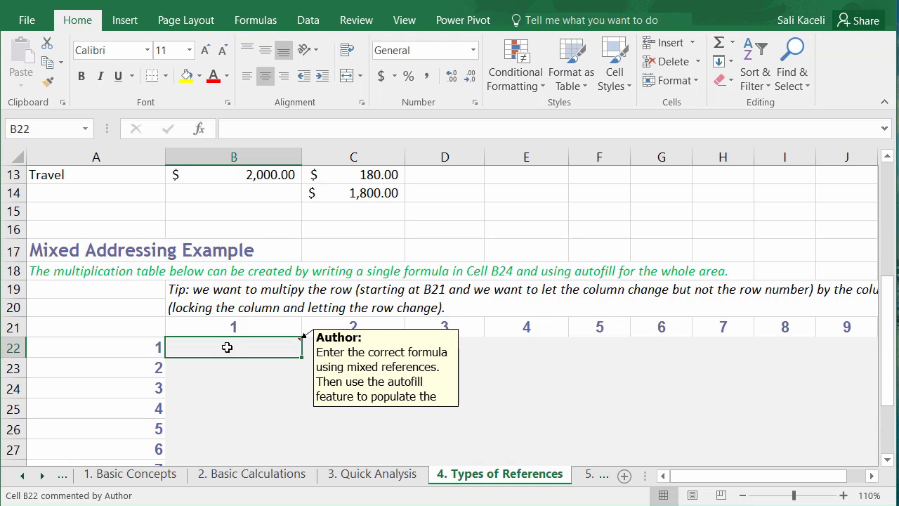
type("=")
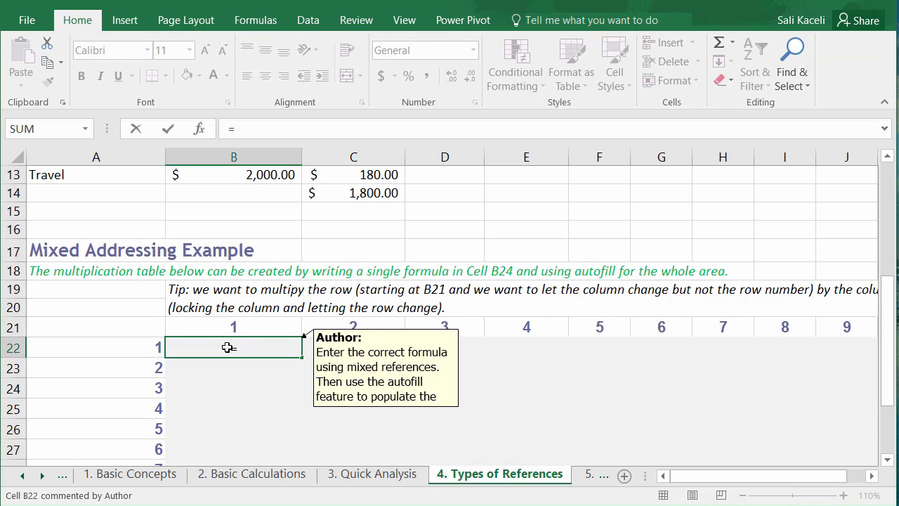
type("b")
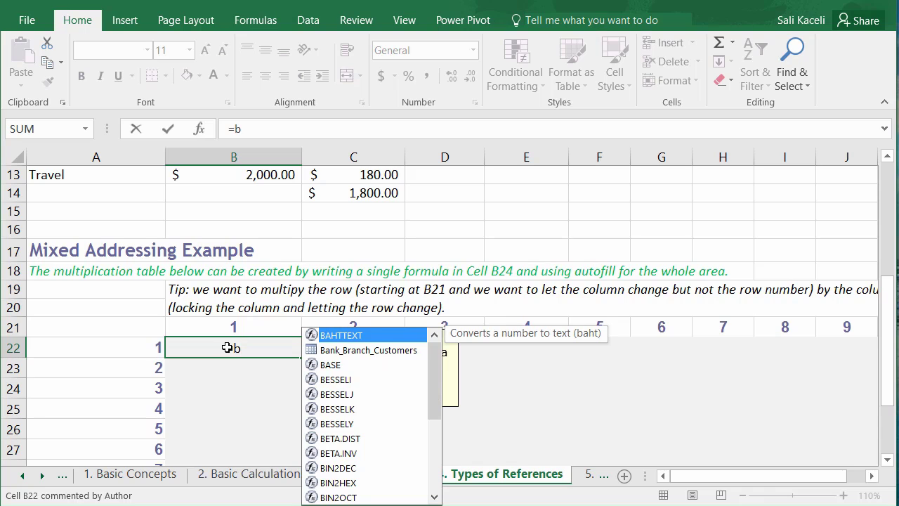
key("BackSpace")
left_click(234, 327)
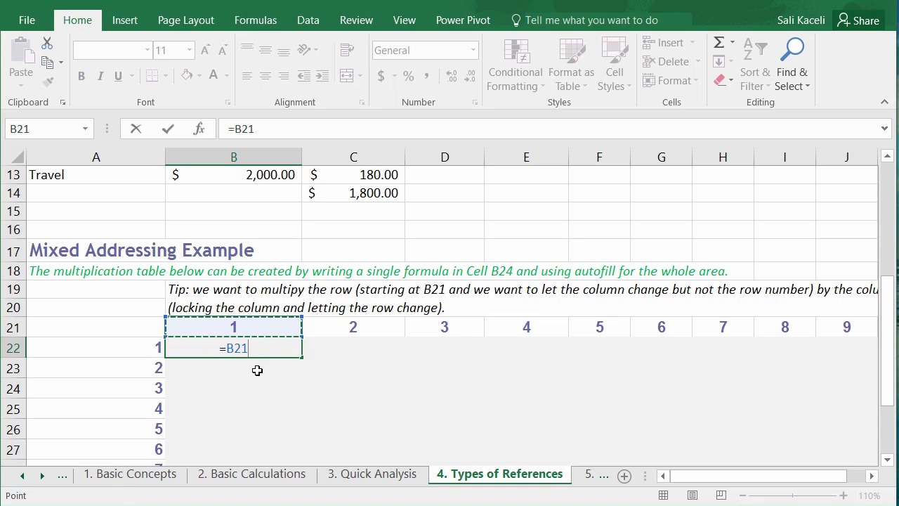
key("F4")
key("F4")
type("*")
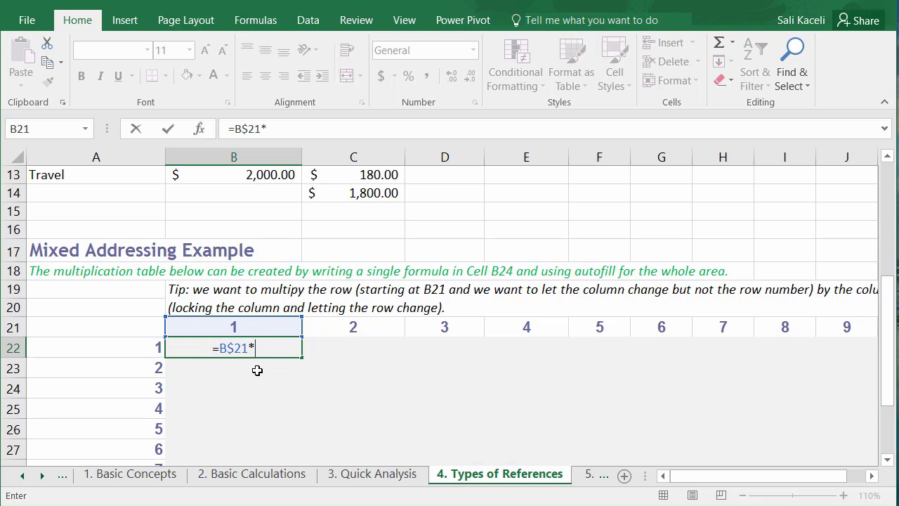
- Complete the B22 formula with the column-locked reference $A22, so that it reads =B$21*$A22, and enter it
left_click(156, 347)
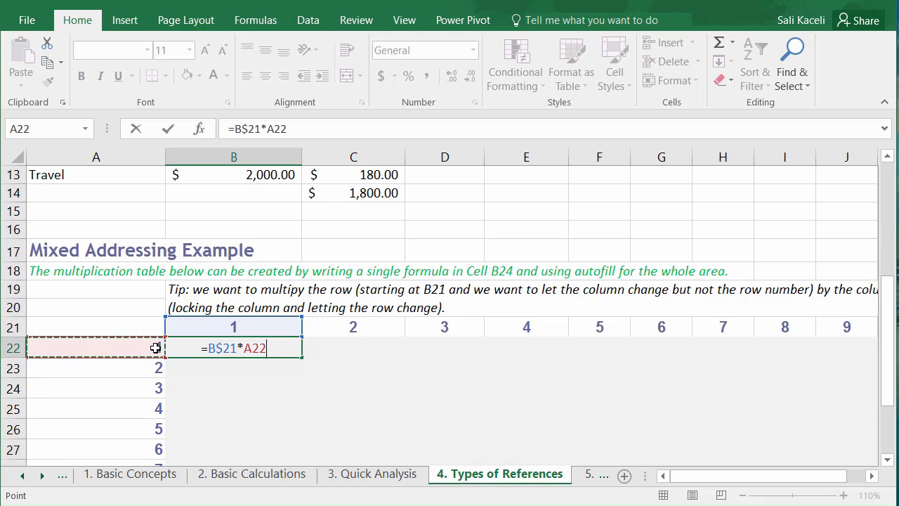
key("F4")
key("F4")
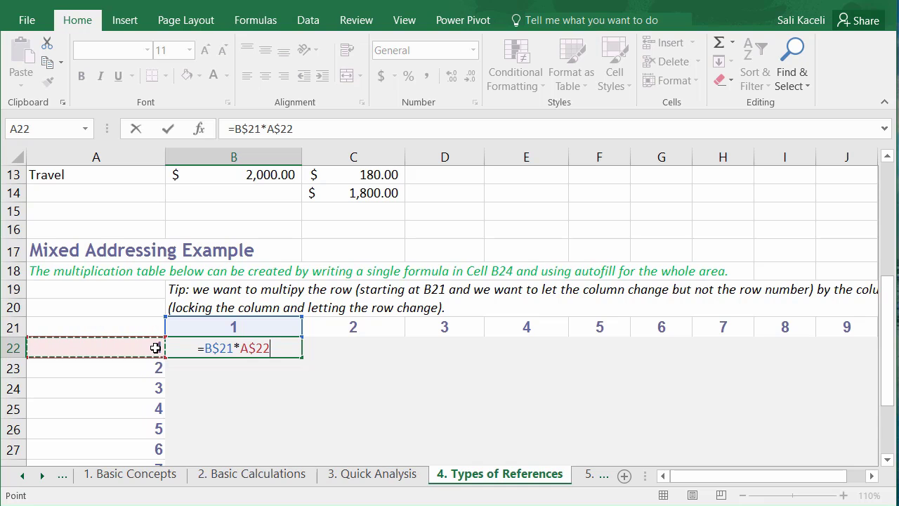
key("F4")
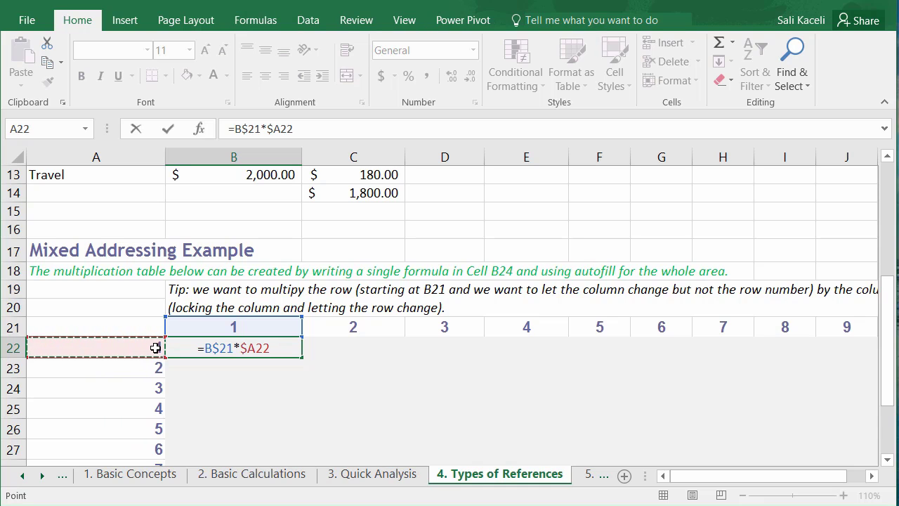
key("Return")
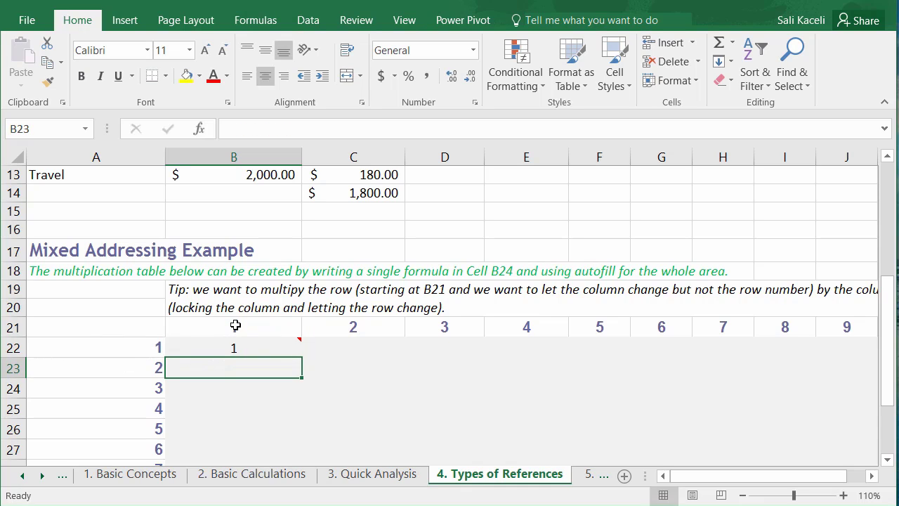
- Autofill the B22 formula one cell across into C22 and check the references in the copied formula
left_click(241, 349)
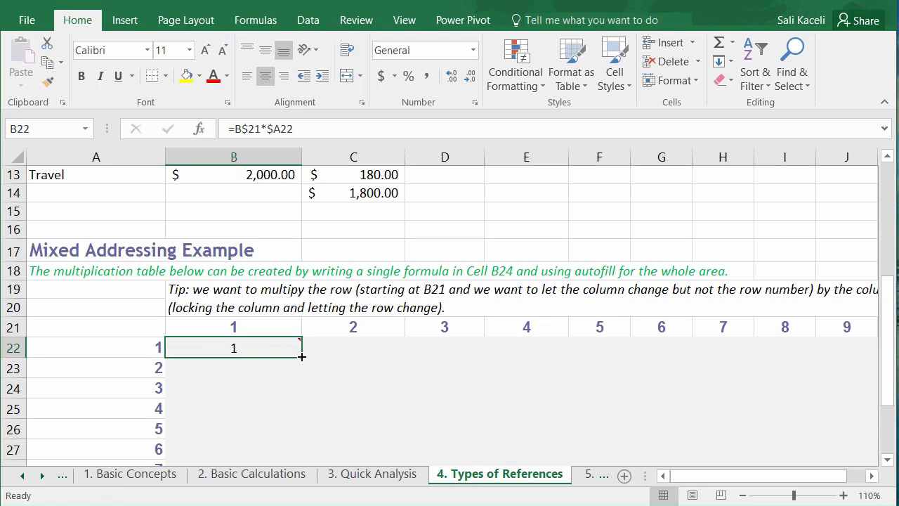
left_click_drag(301, 356, 379, 359)
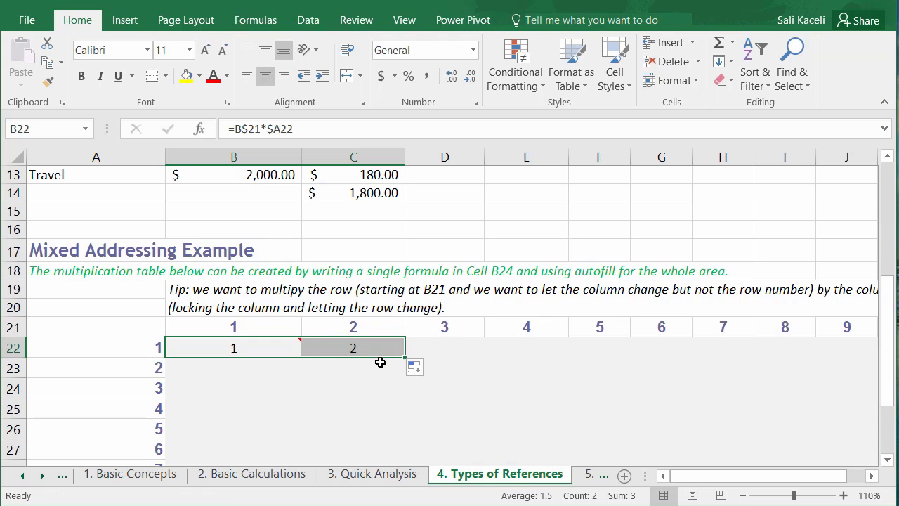
left_click(355, 347)
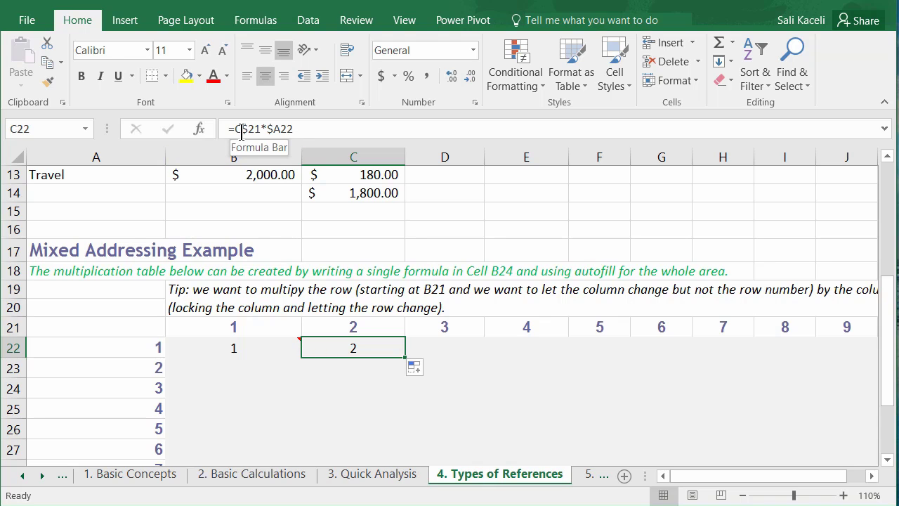
left_click(460, 345)
left_click(505, 348)
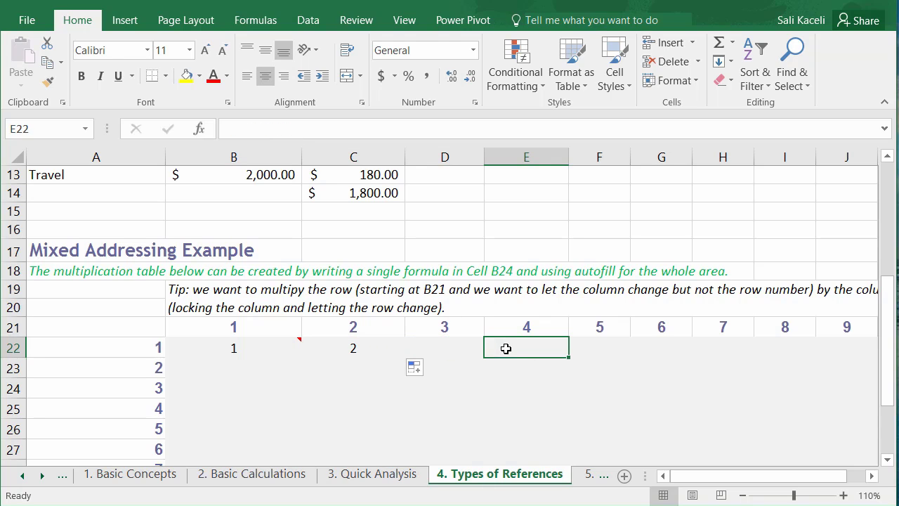
left_click(603, 348)
left_click(671, 344)
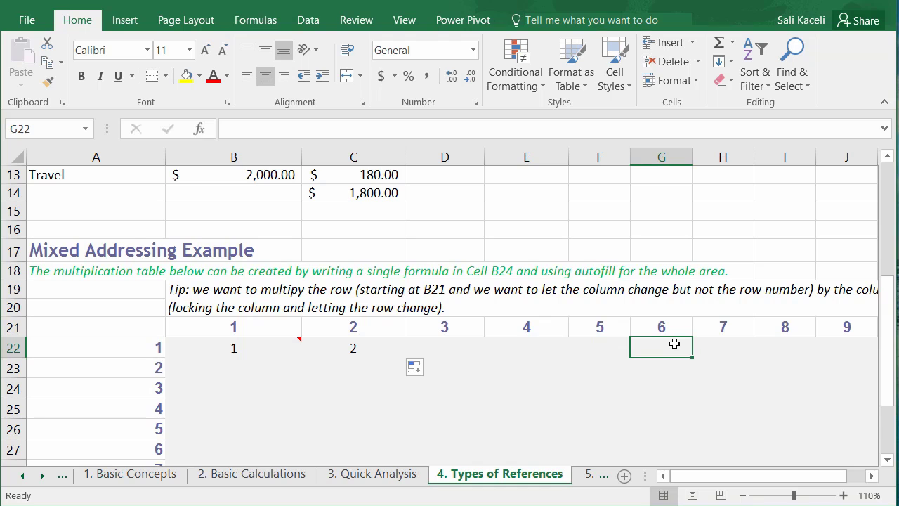
- Extend the multiplication formula from C22 across row 22 to K22
left_click(344, 350)
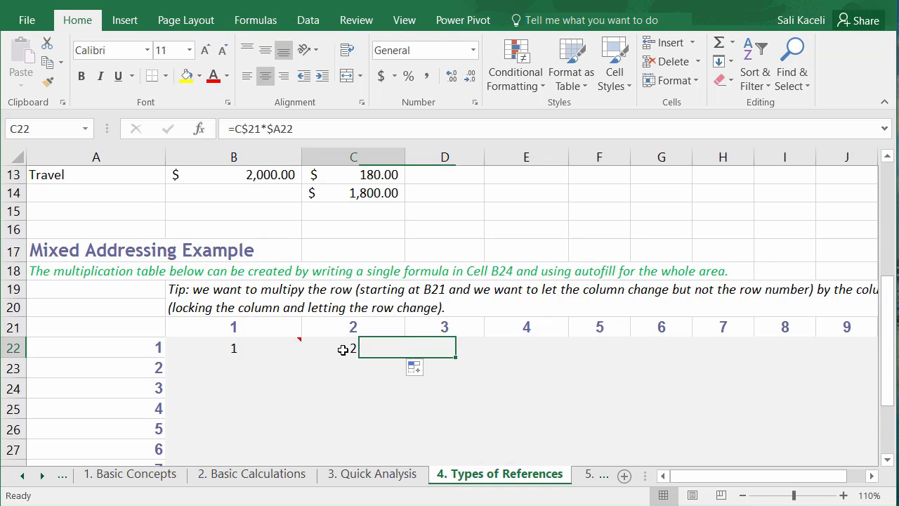
left_click_drag(402, 358, 867, 381)
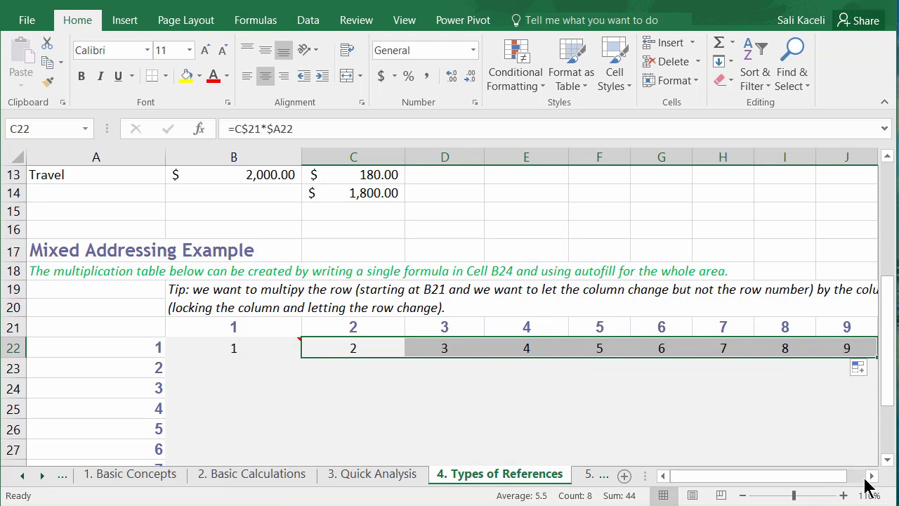
left_click(871, 476)
mouse_move(739, 358)
left_mouse_down()
mouse_move(775, 357)
mouse_move(756, 362)
left_mouse_up()
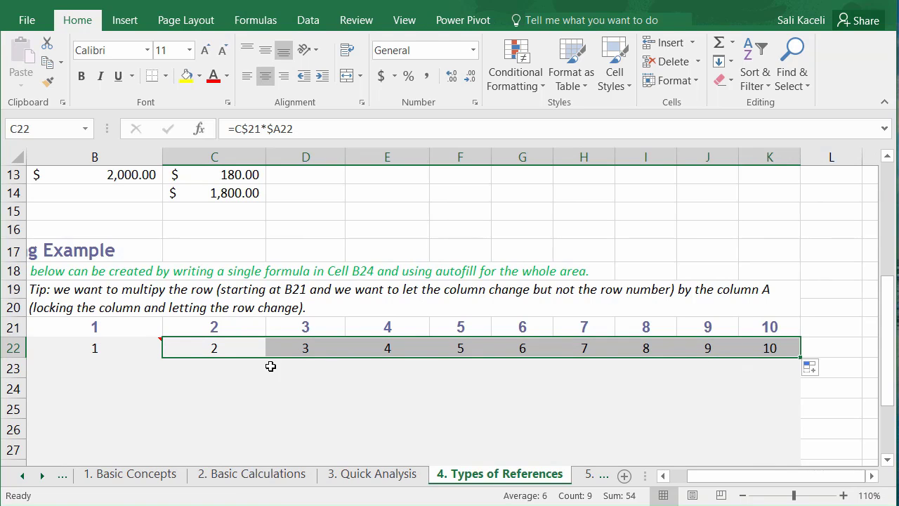
- Autofill the B22 formula down column B to B31
left_click(116, 351)
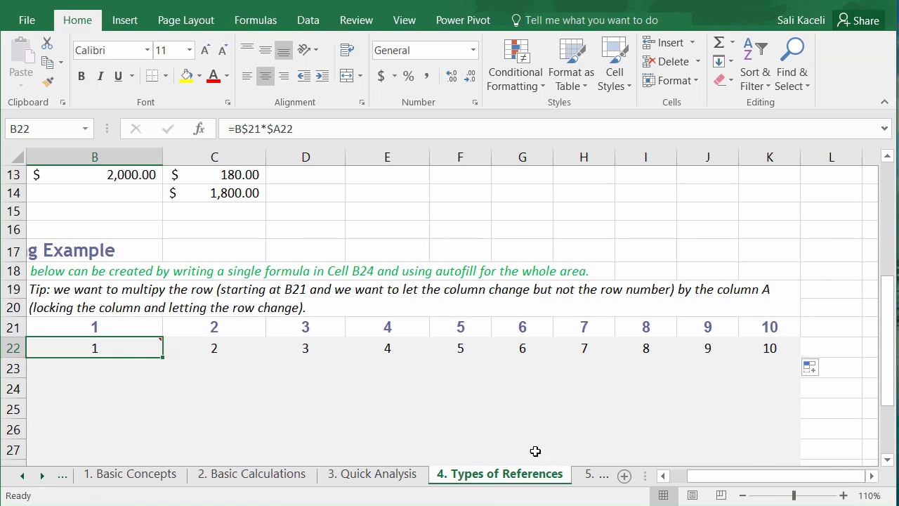
left_click(743, 495)
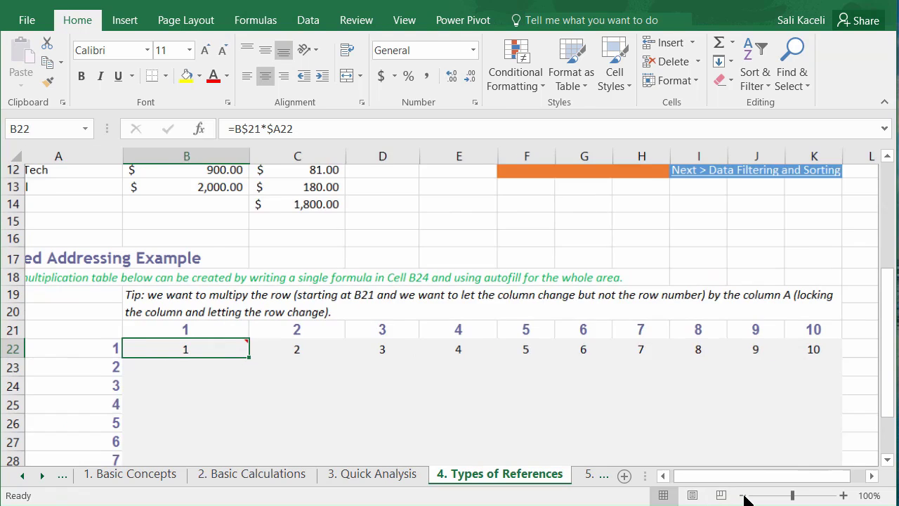
left_click(203, 331)
left_click(208, 347)
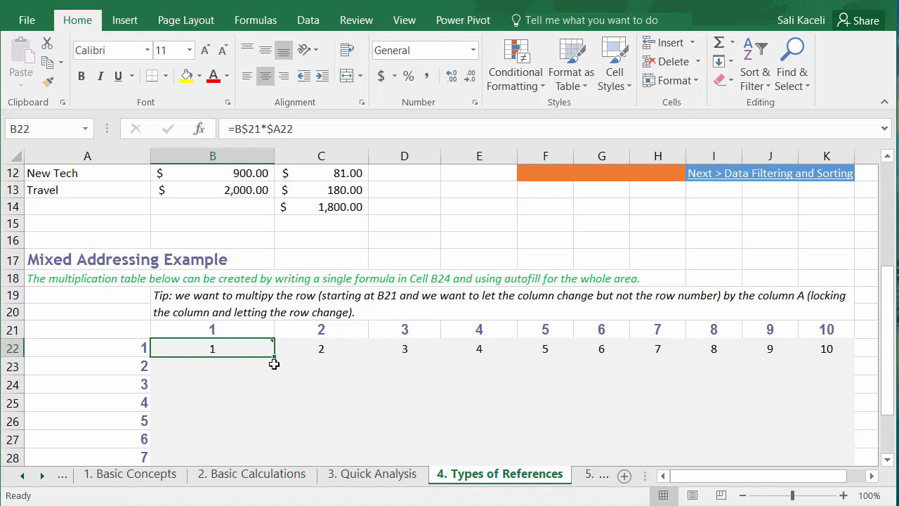
left_click_drag(274, 358, 280, 430)
- Check how the mixed references change in the filled formulas of column B, from B22 to B29
left_click(221, 282)
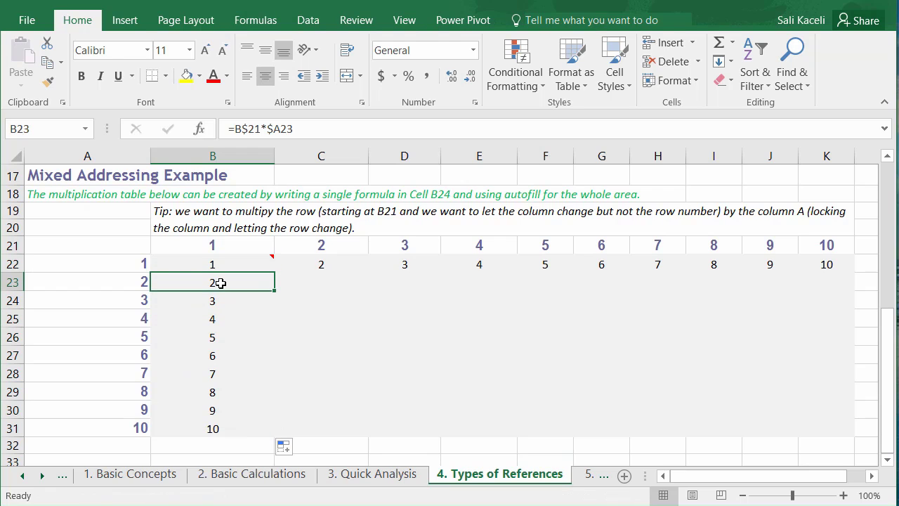
left_click(210, 263)
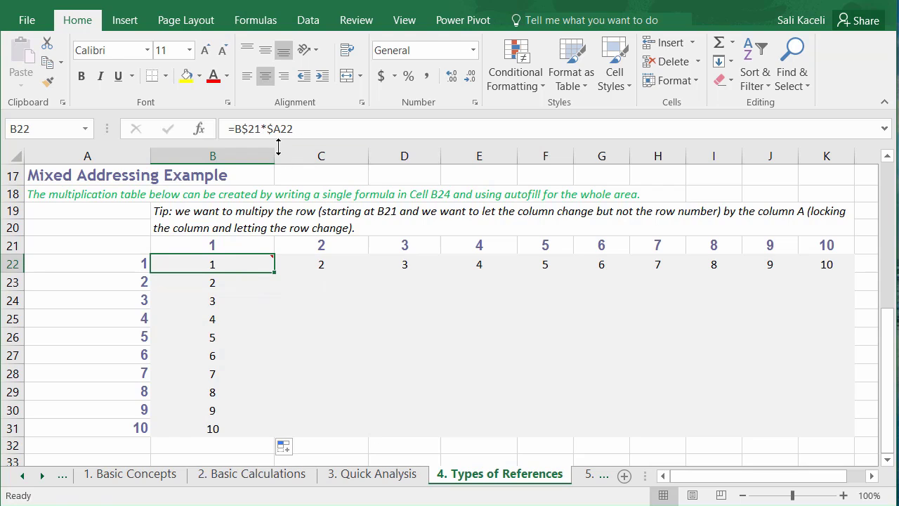
left_click(211, 309)
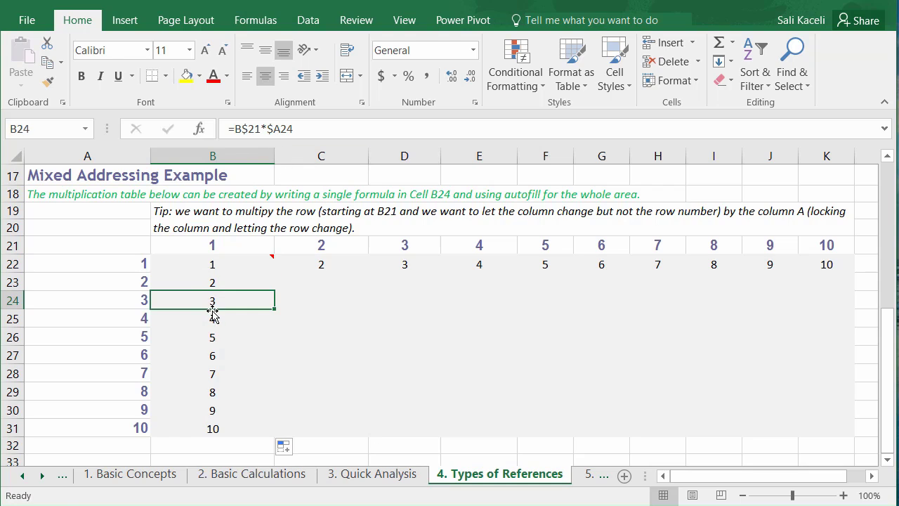
left_click(211, 317)
left_click(210, 339)
left_click(208, 356)
left_click(215, 372)
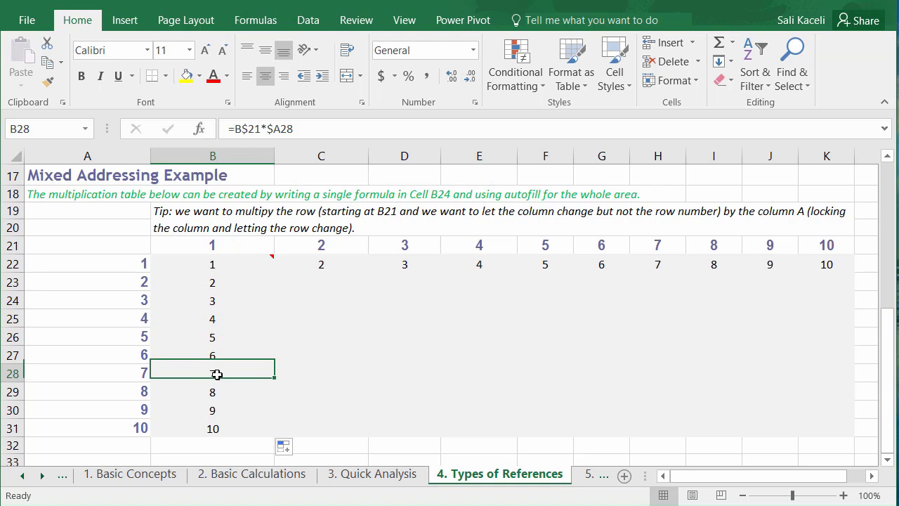
left_click(216, 390)
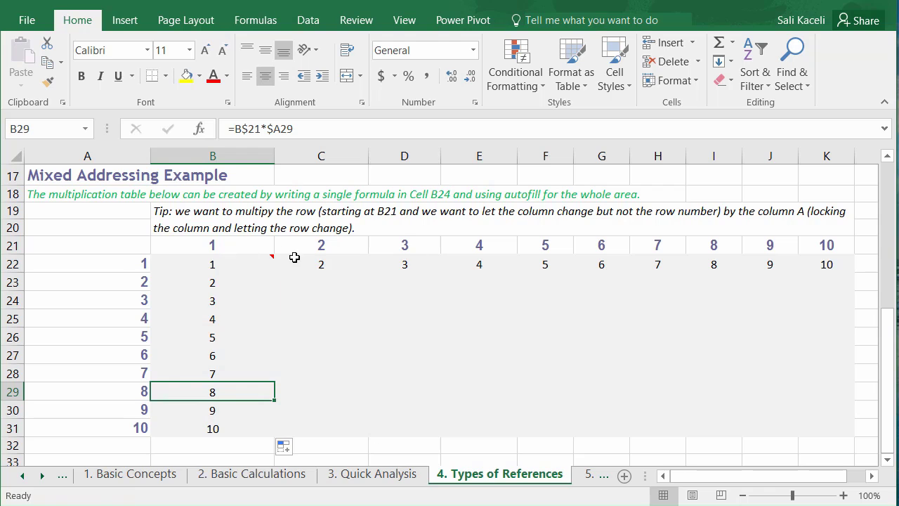
- Autofill the multiplication formula down column C to C31 and inspect the cells referenced by the formula in C23
mouse_move(237, 260)
left_click(273, 269)
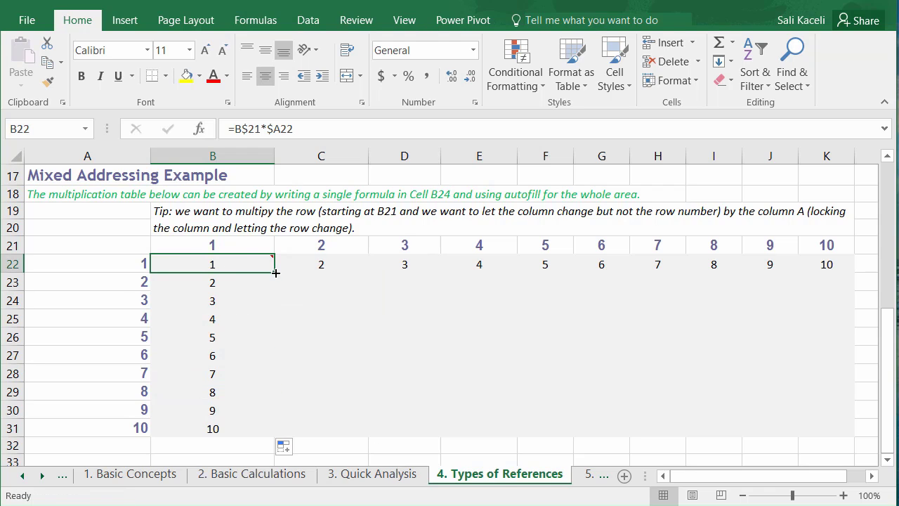
left_click_drag(272, 268, 371, 431)
left_click(342, 302)
left_click(341, 264)
left_click(333, 282)
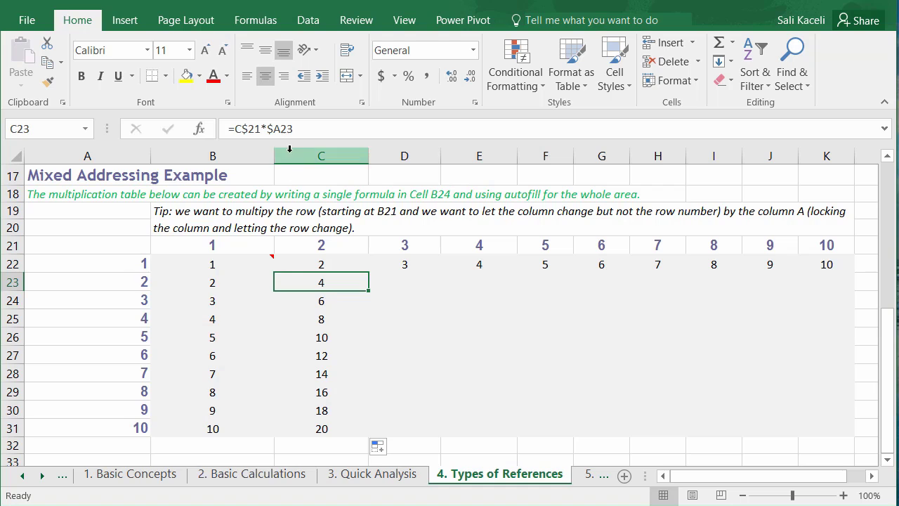
key("F2")
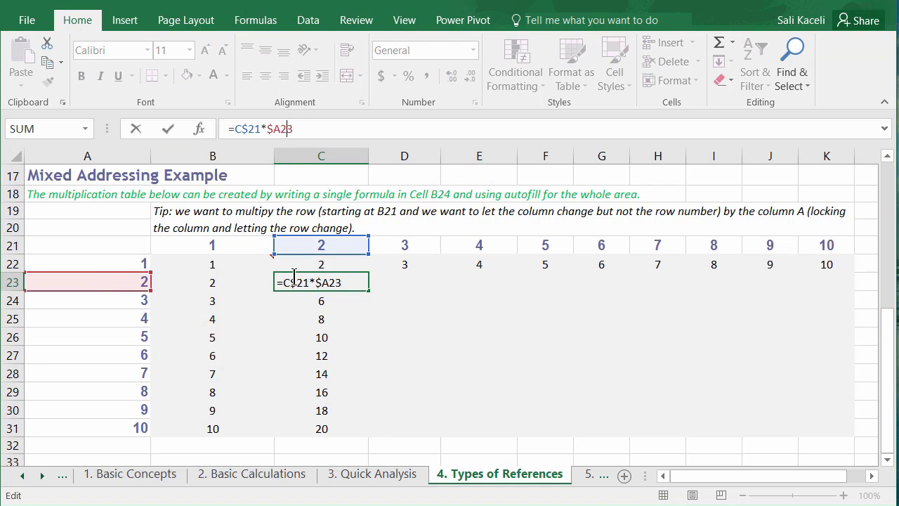
left_click(343, 356)
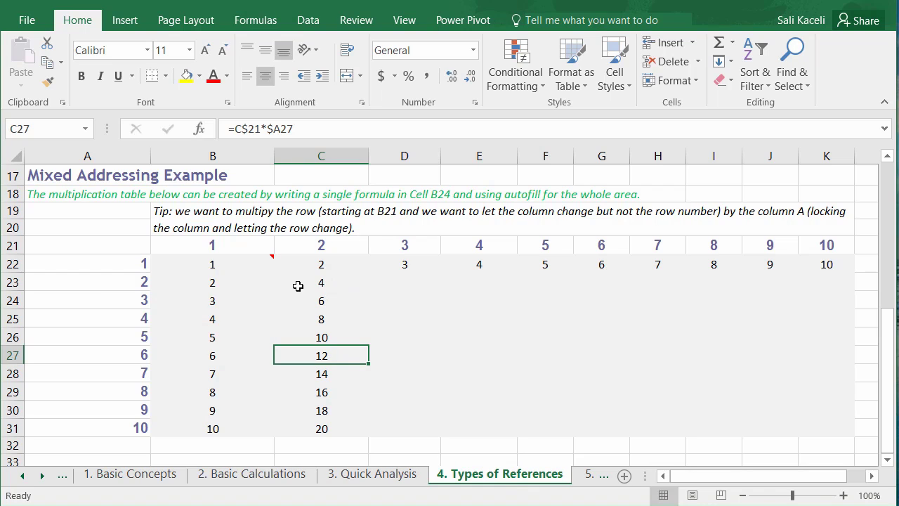
- Autofill the row 22 multiplication formulas in columns D through G down to row 31
left_click(414, 270)
left_click_drag(437, 277, 439, 431)
left_click_drag(438, 431, 438, 433)
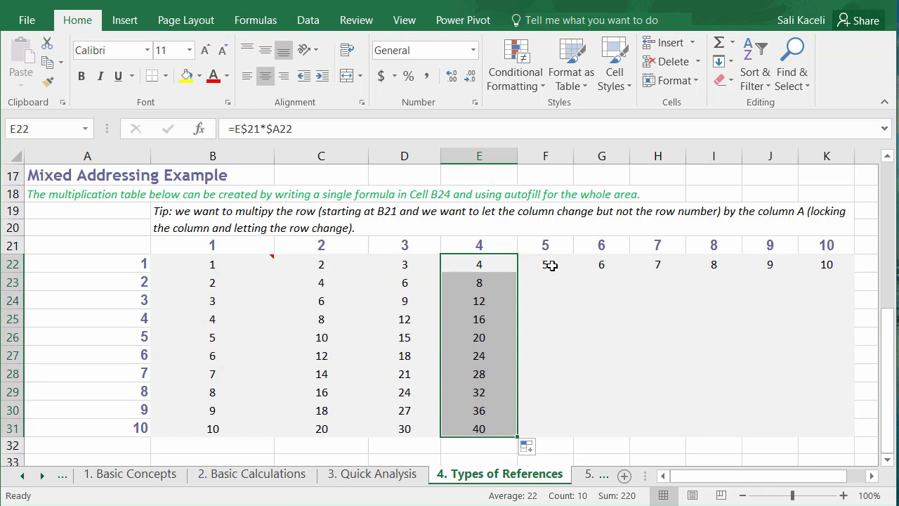
left_click(548, 263)
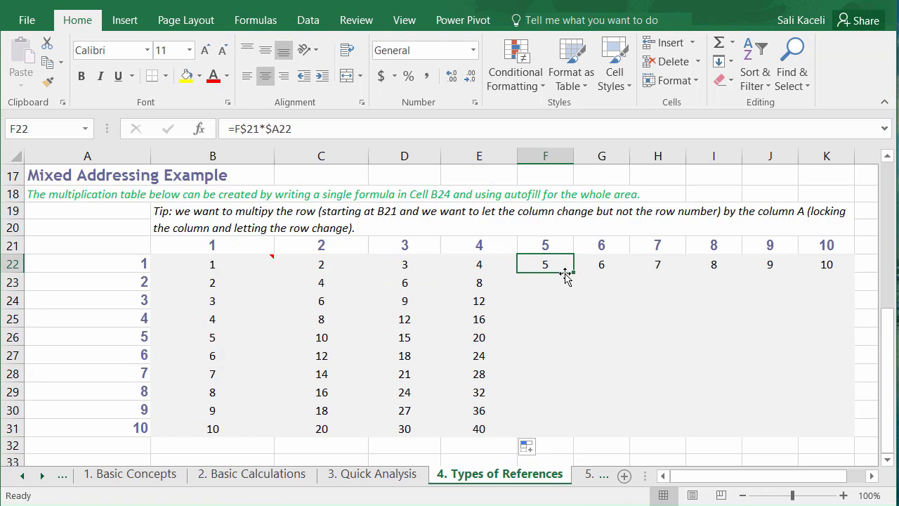
left_click_drag(572, 272, 582, 438)
left_click(624, 268)
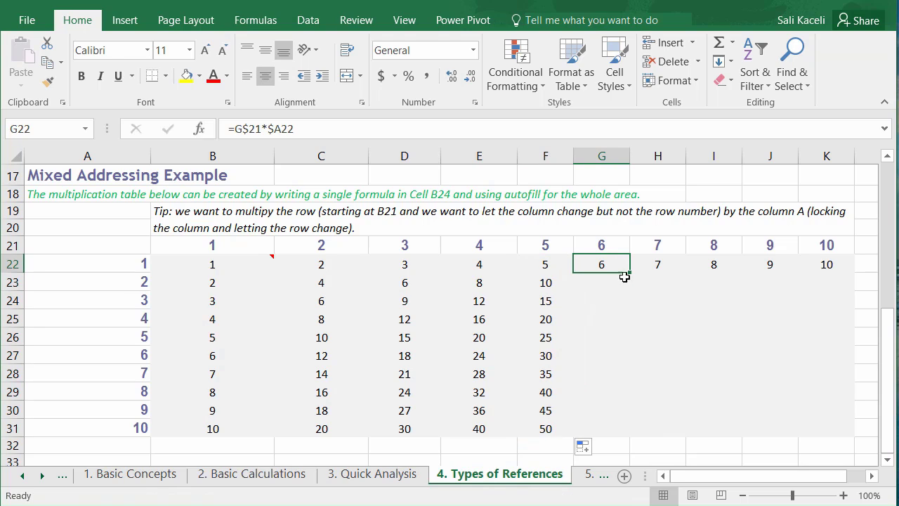
left_click_drag(631, 274, 639, 426)
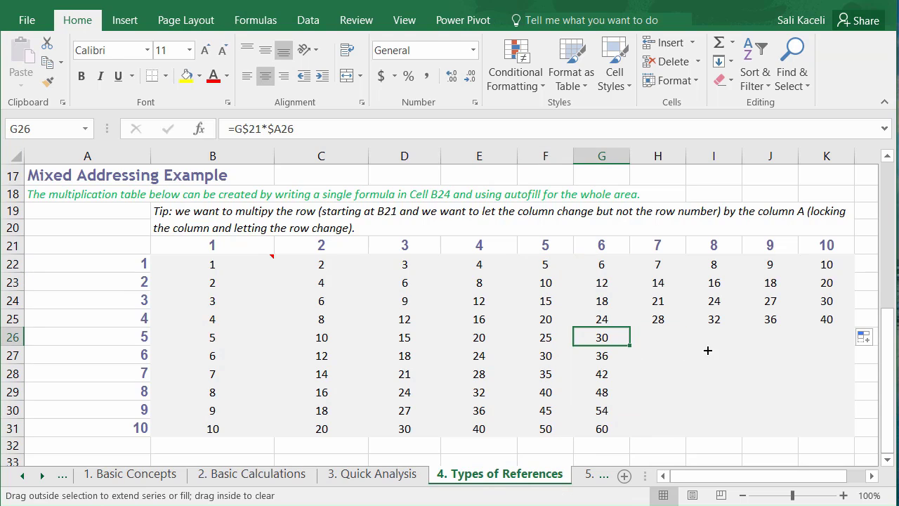
- Autofill the multiplication formulas in G26 through G29 across to column K, and select B22 to show the original formula
left_click_drag(707, 351, 829, 363)
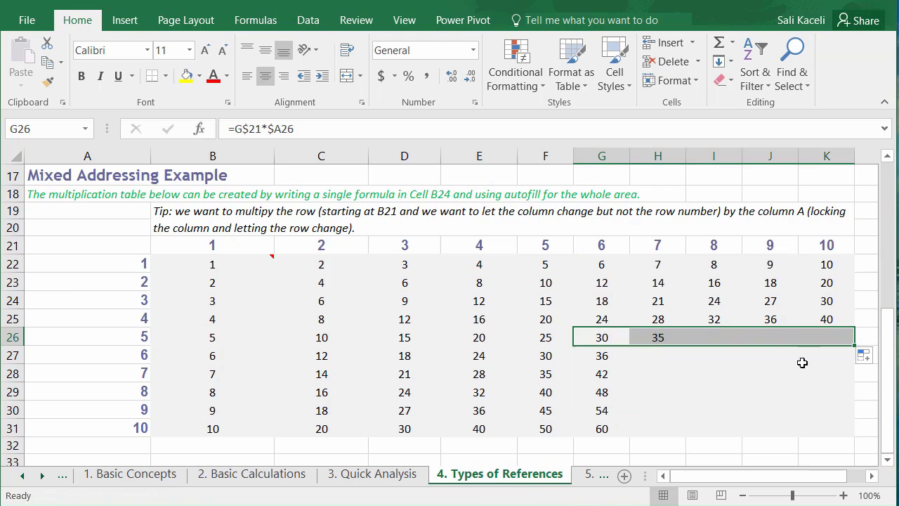
left_click(602, 356)
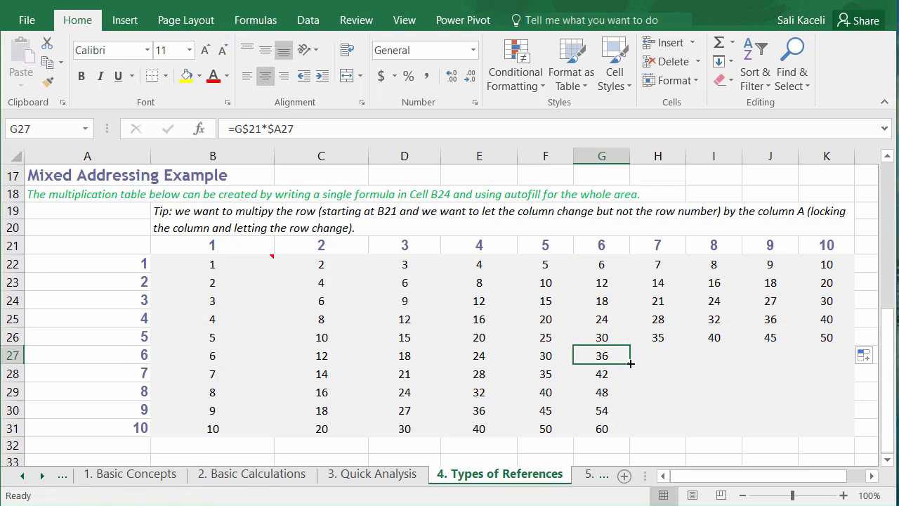
left_click_drag(631, 364, 815, 367)
left_click(621, 378)
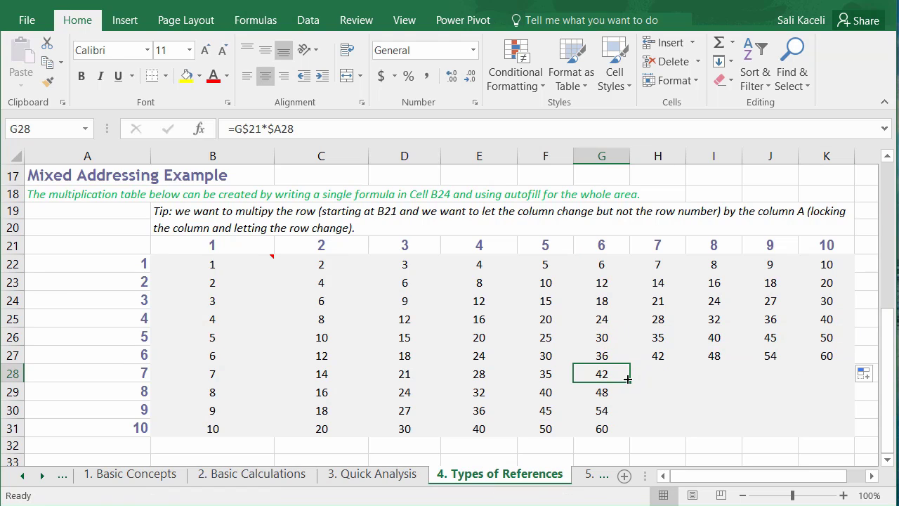
left_click_drag(628, 379, 831, 388)
left_click(607, 393)
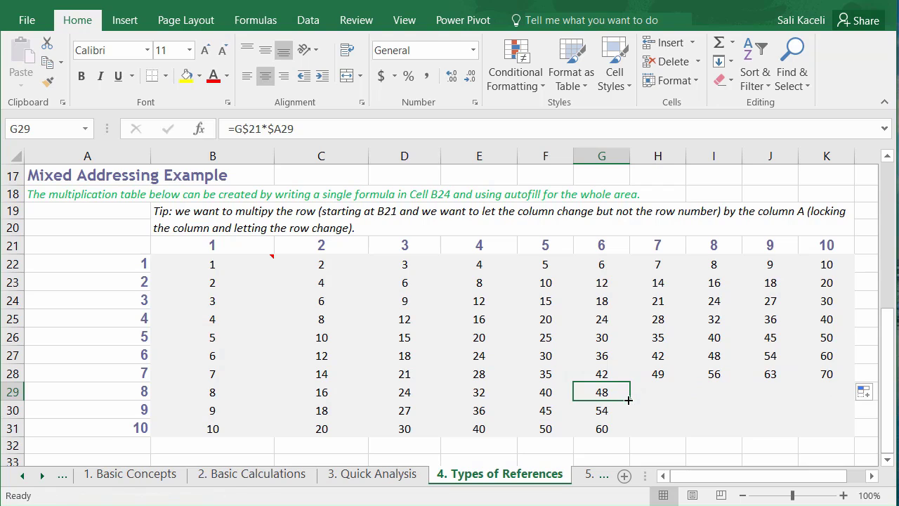
left_click_drag(628, 399, 830, 404)
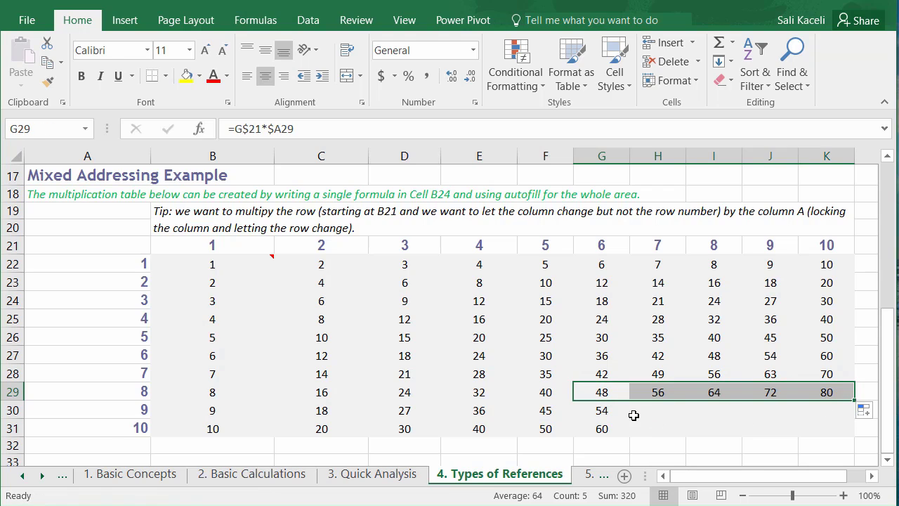
left_click(643, 415)
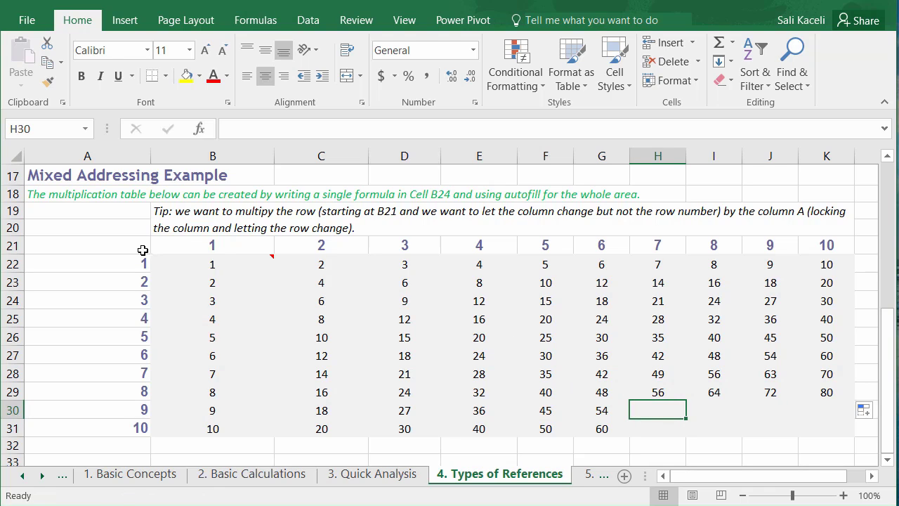
left_click(191, 265)
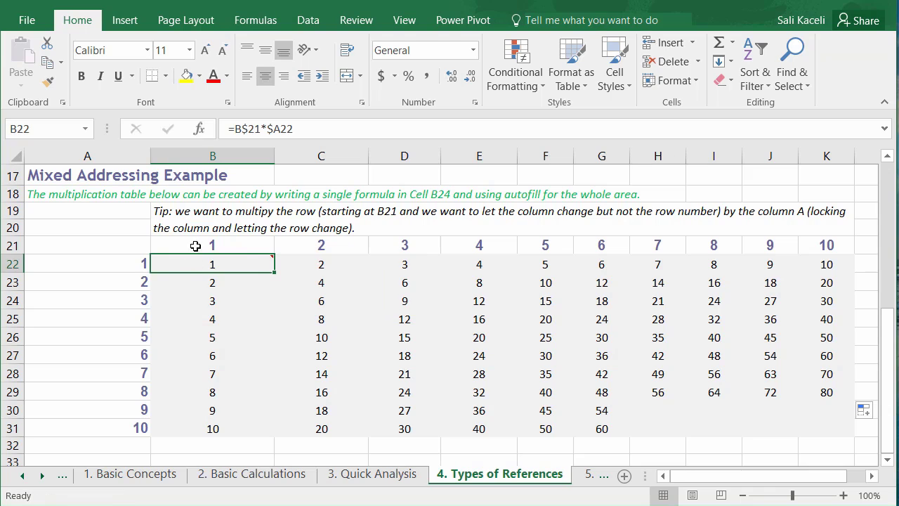
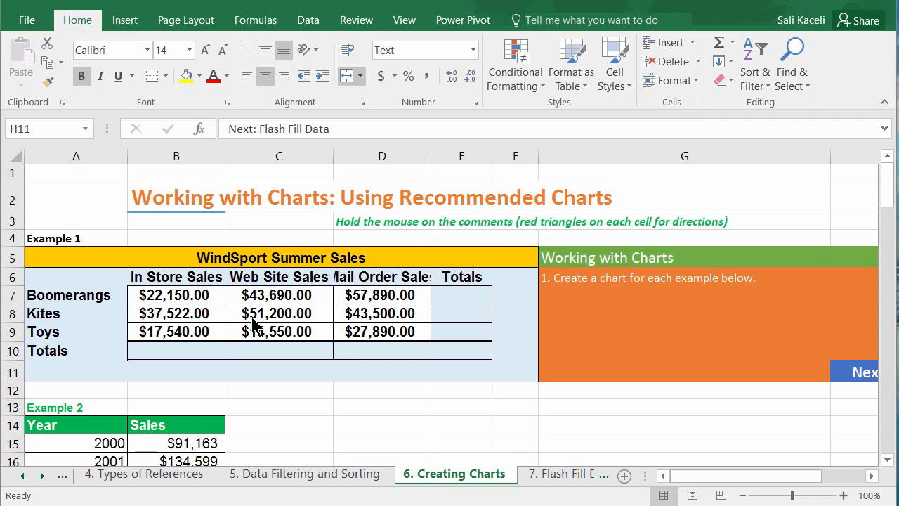
- Look over the examples on the Creating Charts sheet, and view the Quick Analysis chart suggestions for A7:B9
scroll(239, 316, "down", 4)
scroll(354, 309, "down", 6)
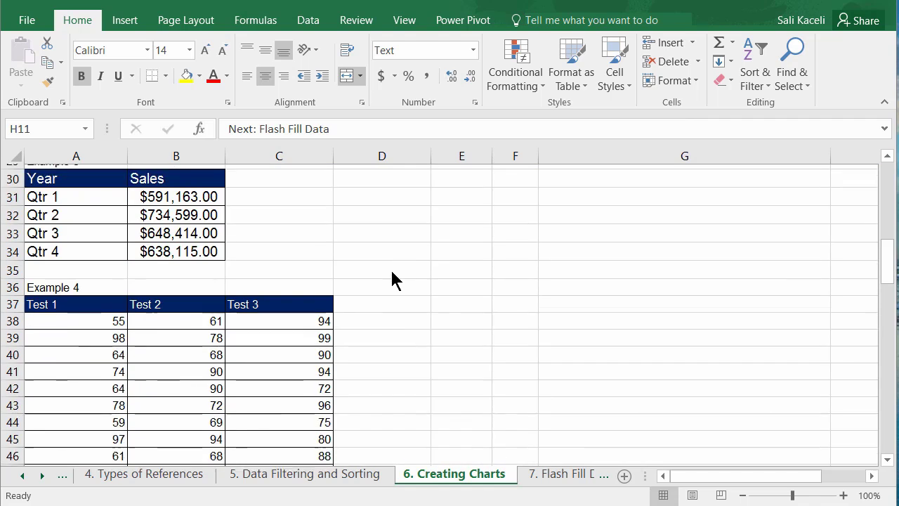
scroll(414, 302, "up", 6)
scroll(410, 314, "up", 4)
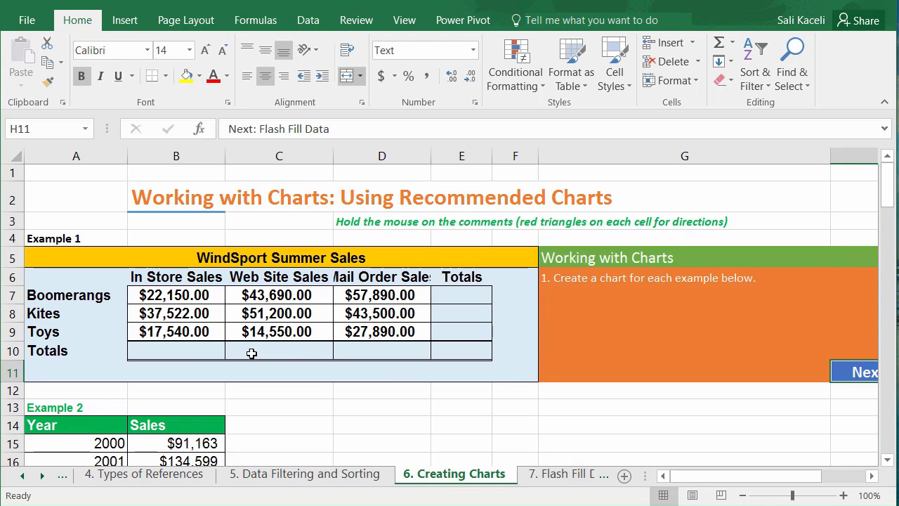
left_click(96, 288)
left_click_drag(95, 287, 186, 341)
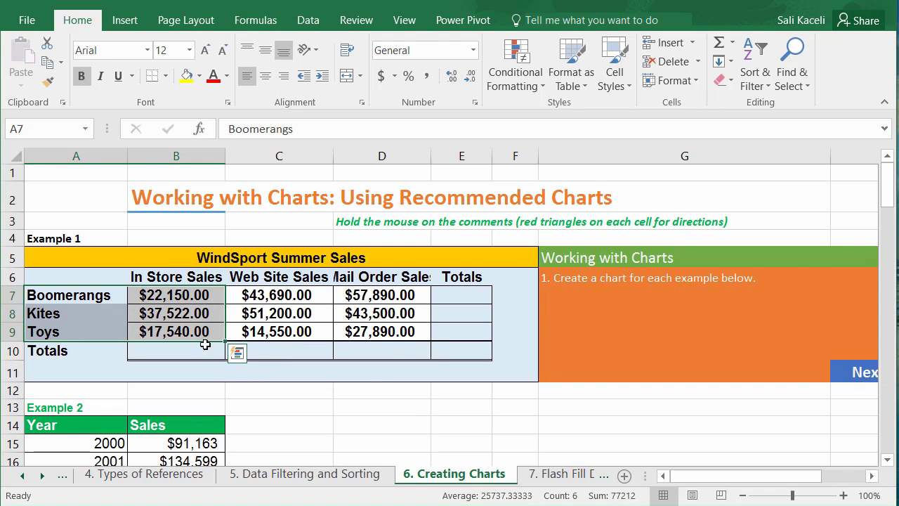
left_click(239, 355)
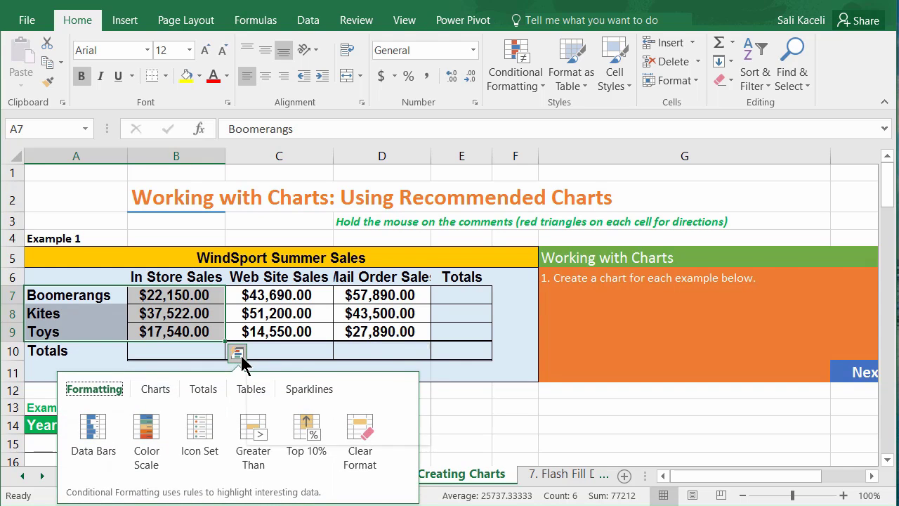
left_click(164, 393)
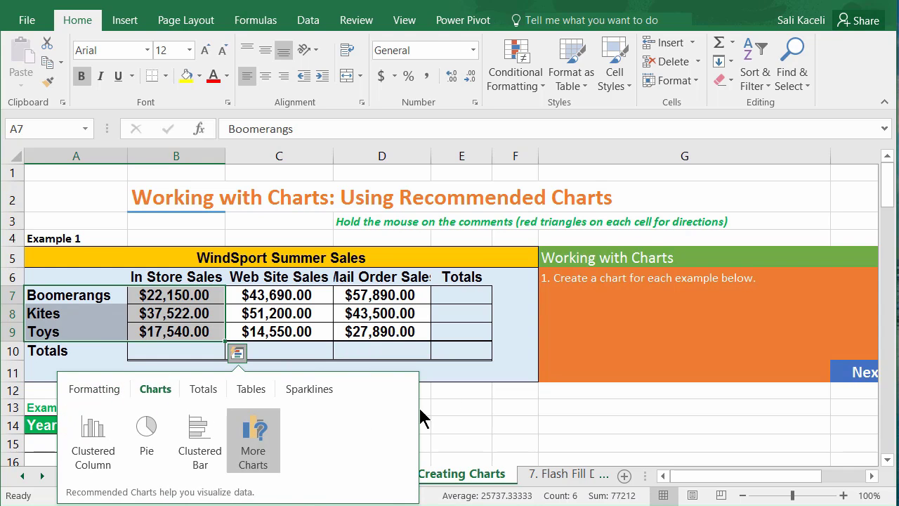
left_click(528, 365)
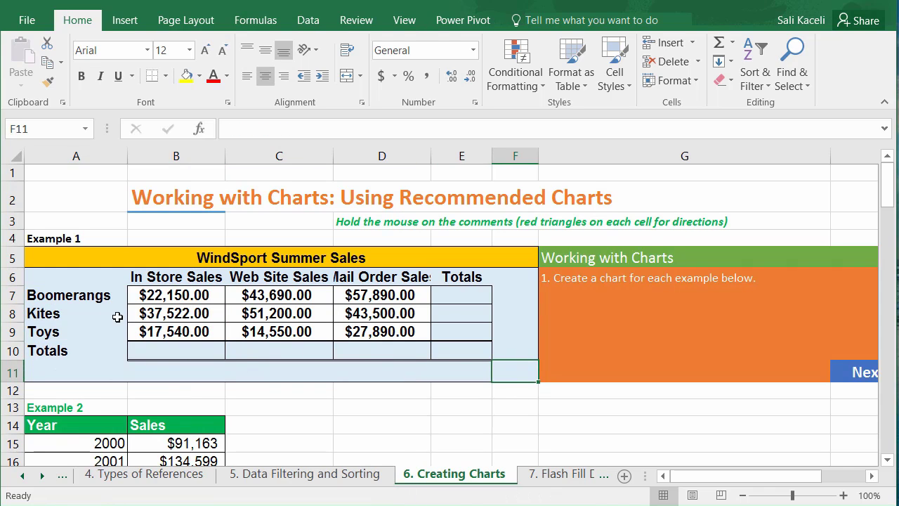
- Insert the recommended Clustered Column chart for the in-store sales data in A7:B9
left_click_drag(95, 302, 167, 336)
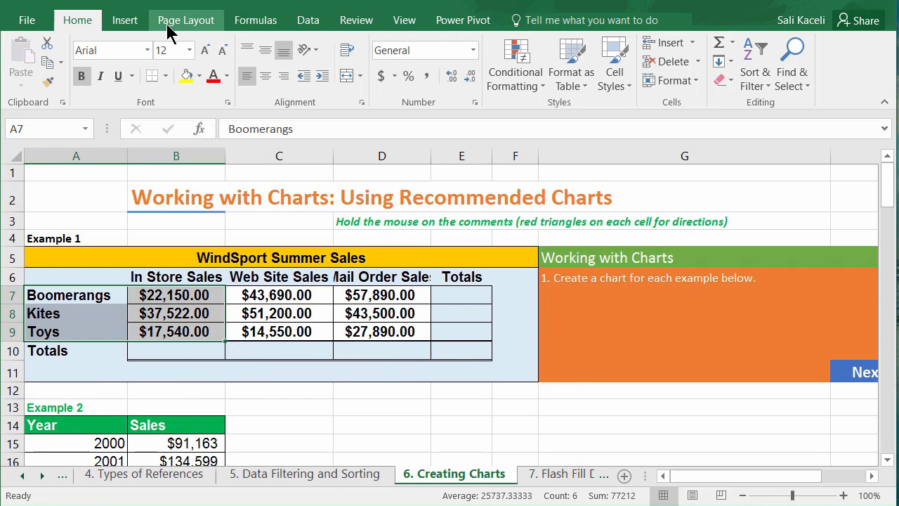
left_click(122, 24)
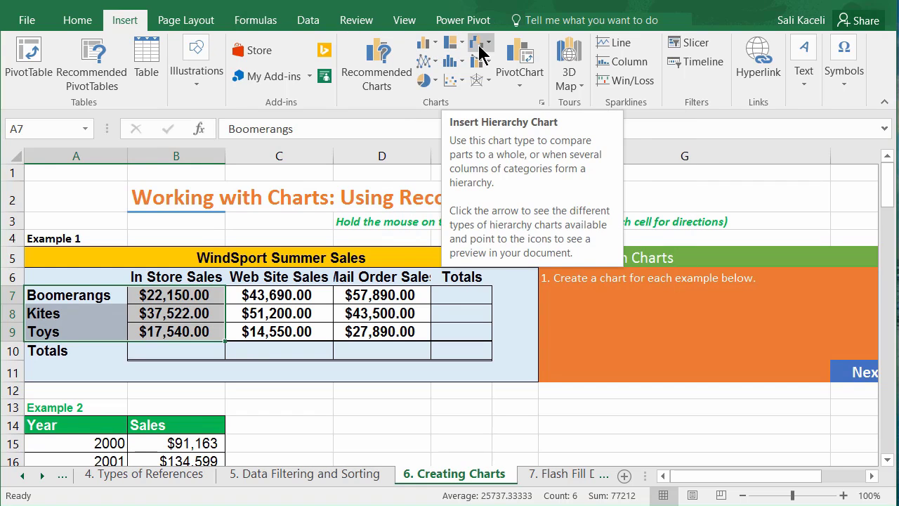
left_click(391, 83)
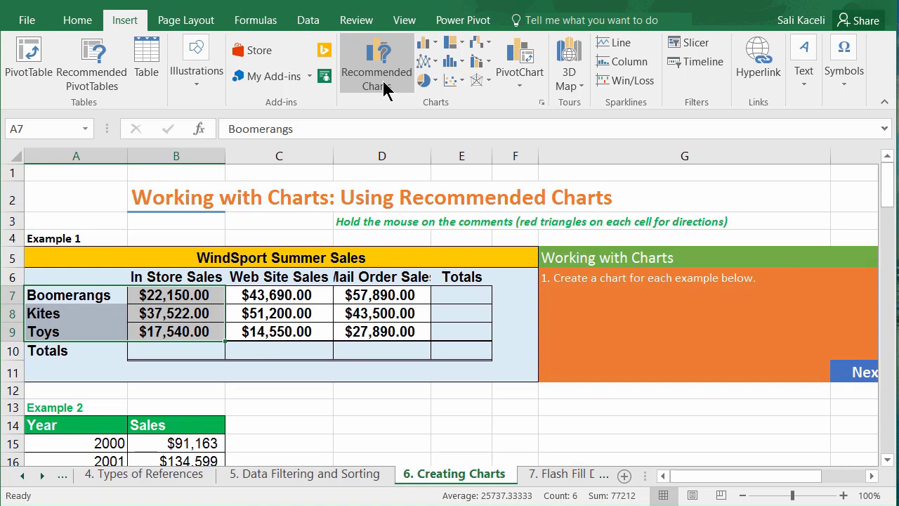
left_click(385, 89)
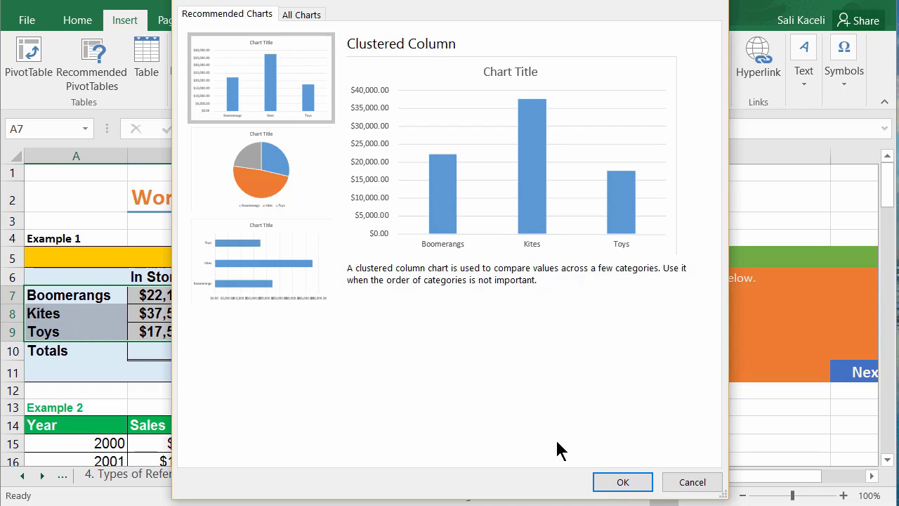
left_click(634, 486)
mouse_move(360, 335)
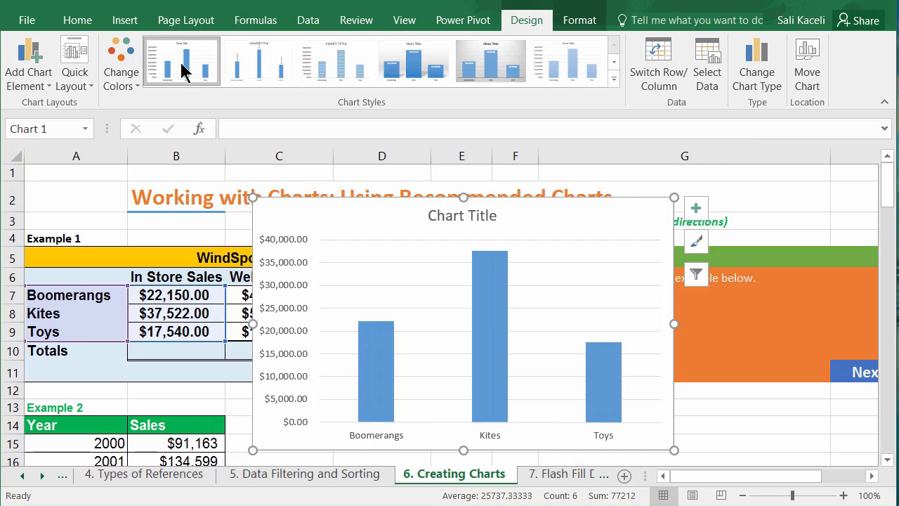
- Recolour the in-store sales chart with the Colorful palette that starts with orange
left_click(122, 84)
left_click(161, 155)
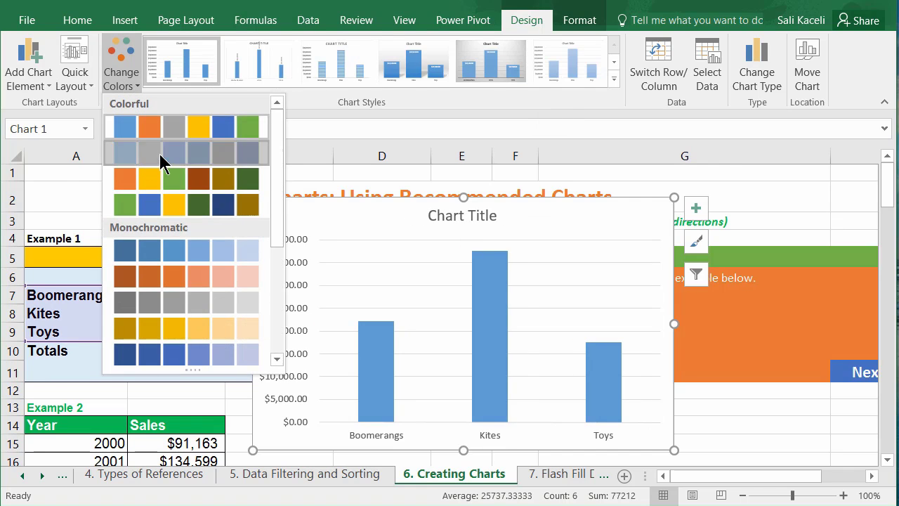
left_click(121, 73)
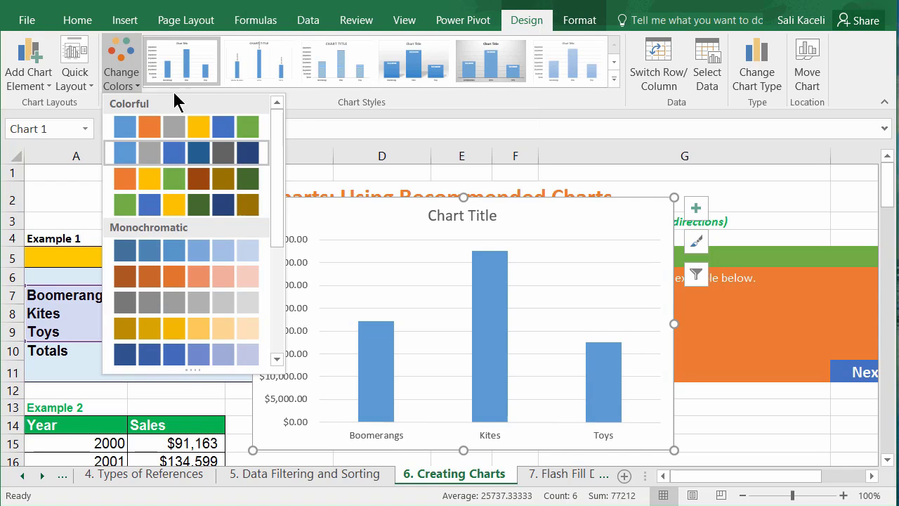
left_click(179, 185)
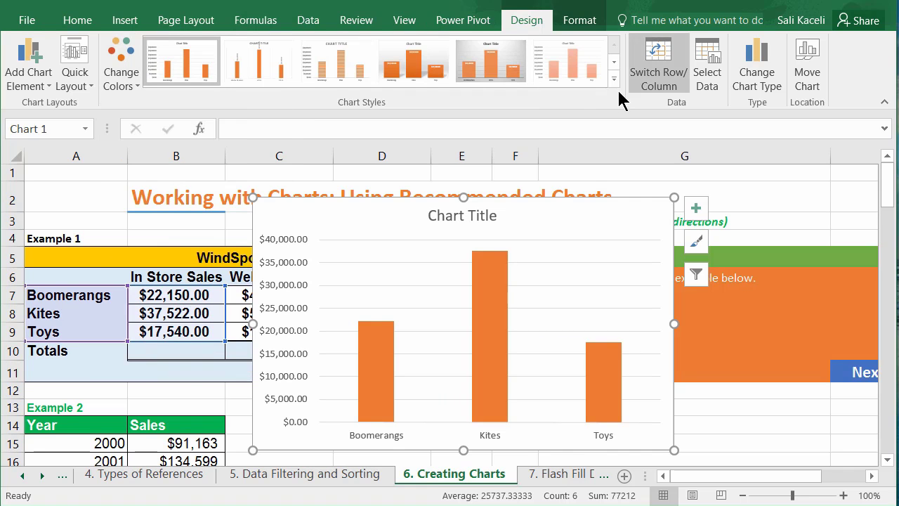
- Review the quick layouts and formatting options for the in-store sales chart, and delete the chart
left_click(89, 88)
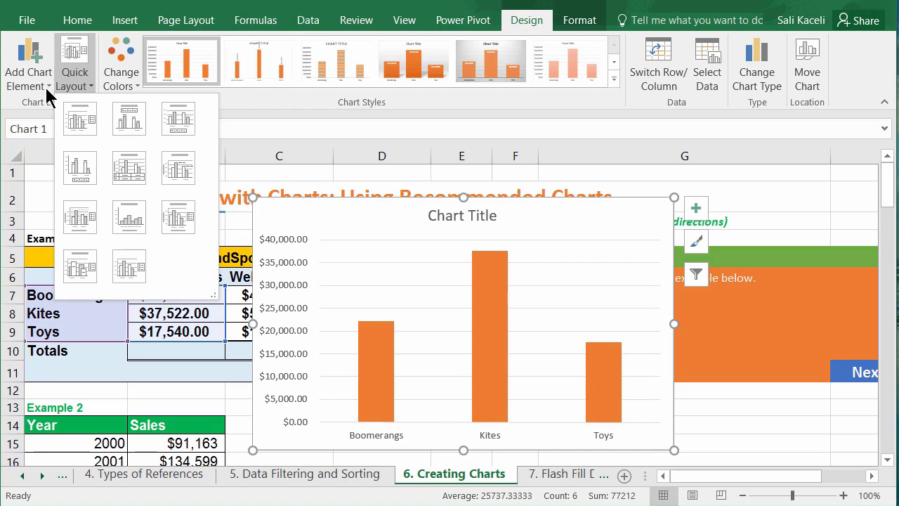
left_click(584, 21)
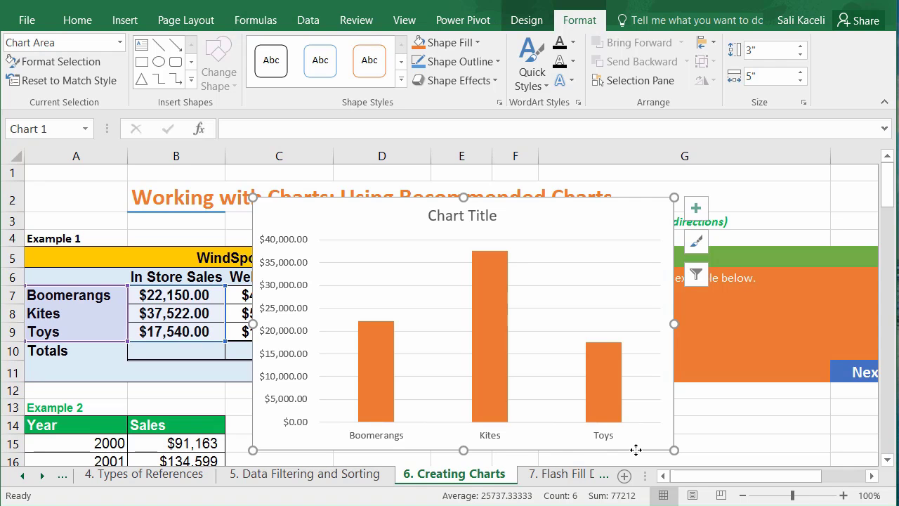
key("Delete")
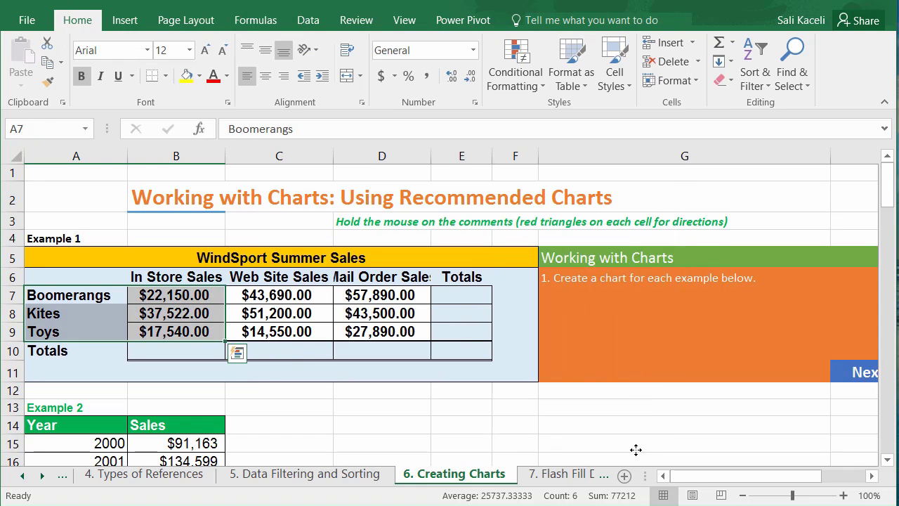
left_click(351, 443)
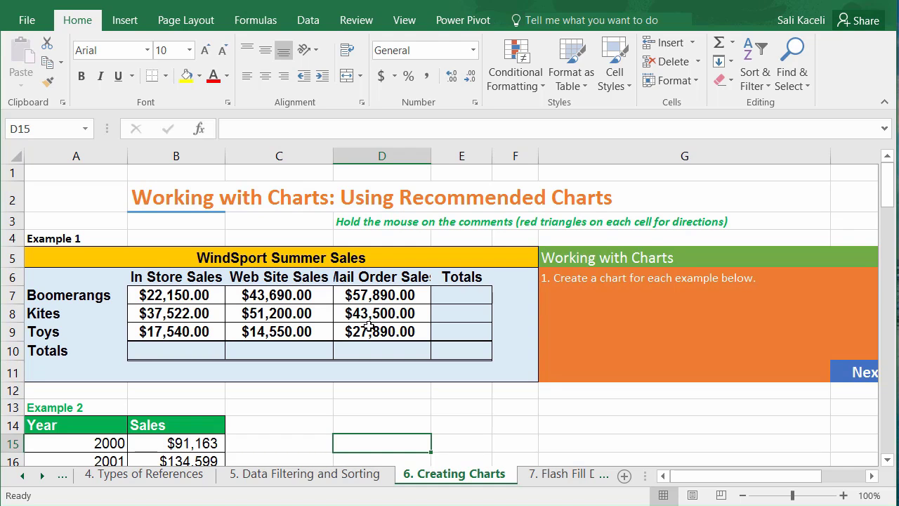
- Insert the recommended Clustered Column chart comparing all three sales channels, using the data and headings in A6:D9
left_click_drag(39, 278, 396, 330)
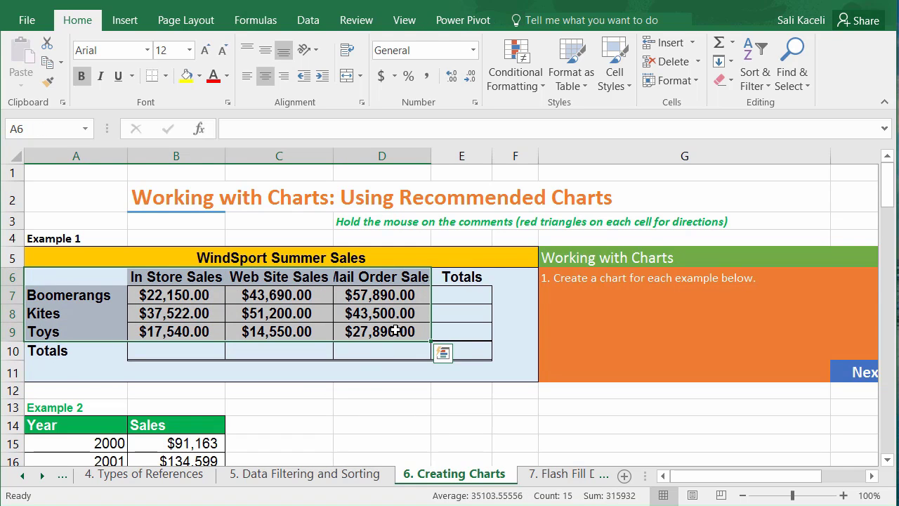
left_click(126, 23)
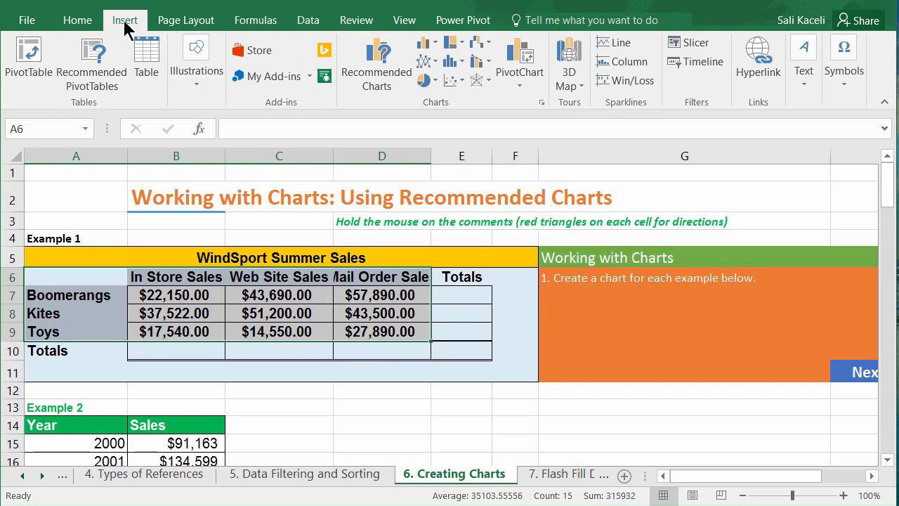
left_click(384, 75)
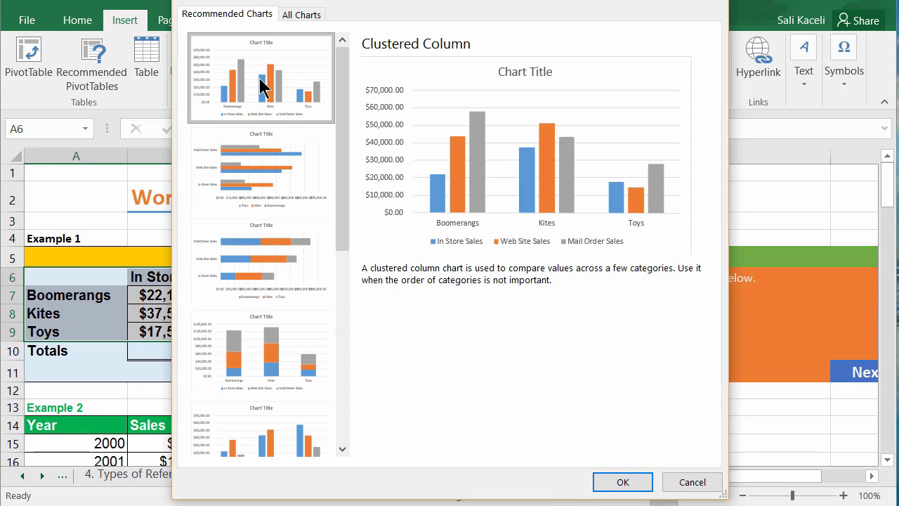
left_click(627, 482)
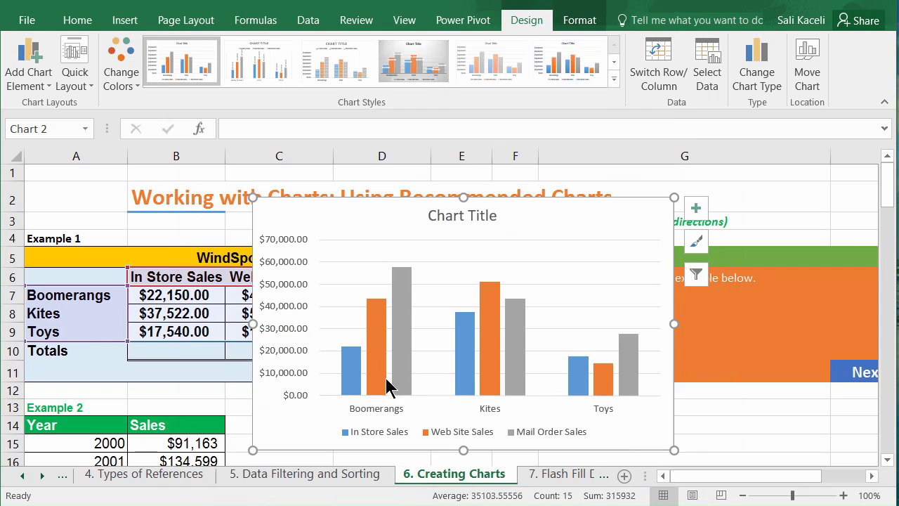
mouse_move(388, 377)
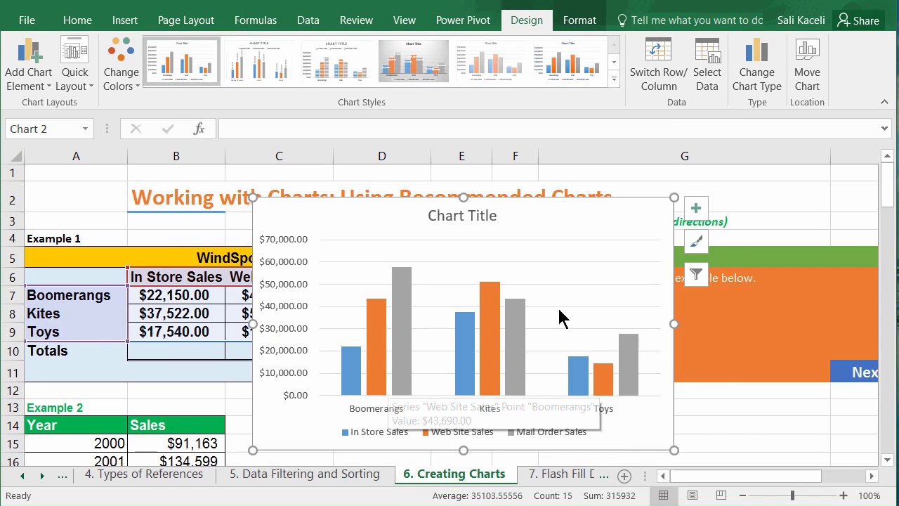
- Shrink the three-channel sales chart and place it in column G beside the Example 2 table
left_click(889, 461)
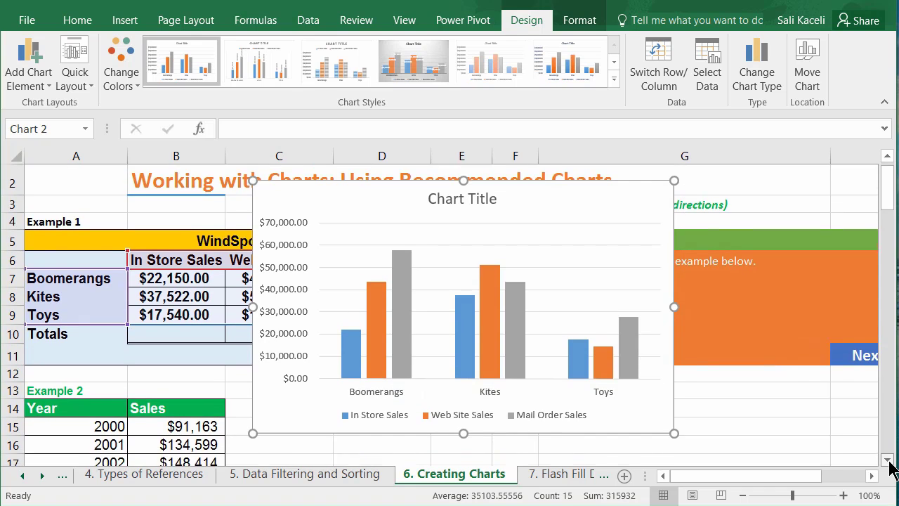
left_click(889, 461)
left_click(889, 460)
left_click_drag(541, 300, 680, 381)
left_click_drag(850, 496, 843, 415)
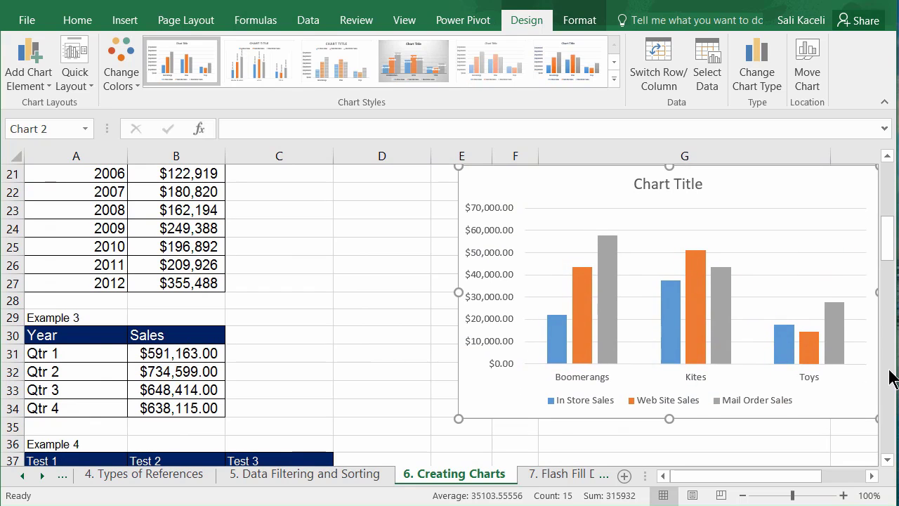
left_click_drag(891, 254, 878, 239)
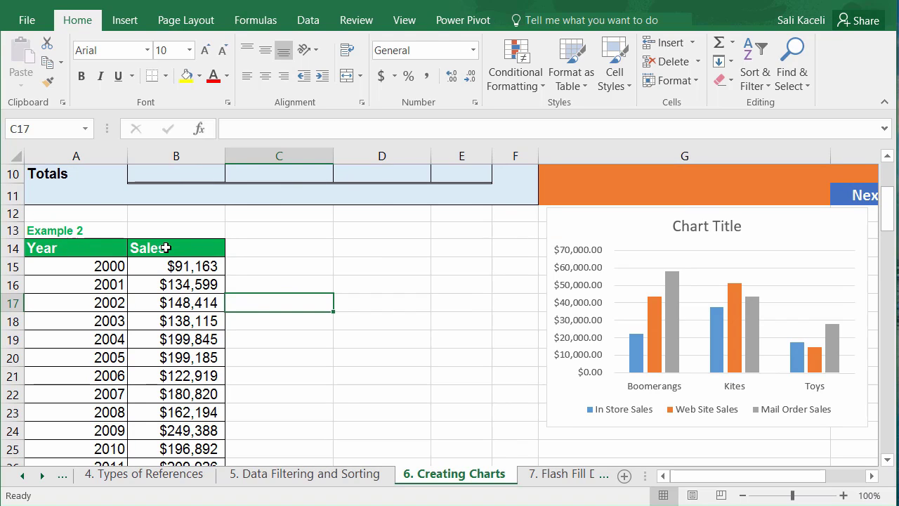
- Insert the recommended Line chart for the yearly sales in A14:B27 and position it just beside the table
left_click(70, 246)
left_click_drag(104, 284, 188, 469)
left_click(127, 21)
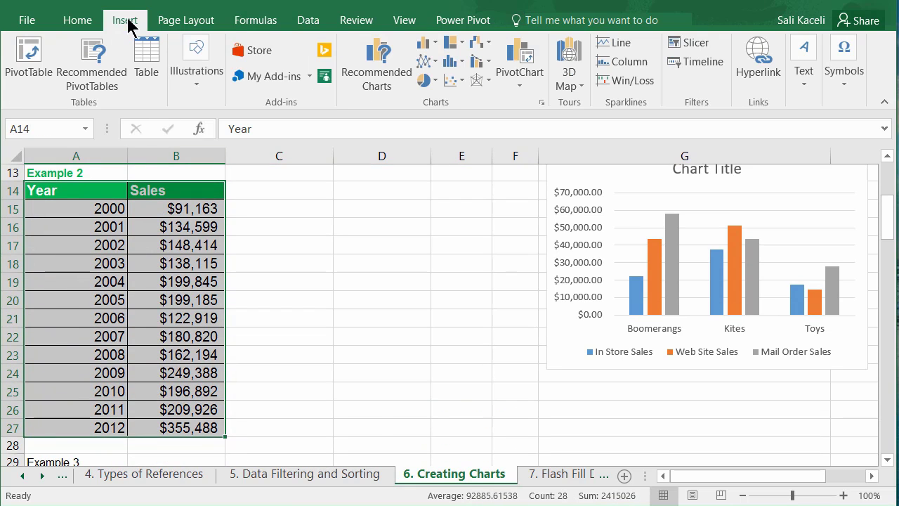
left_click(368, 81)
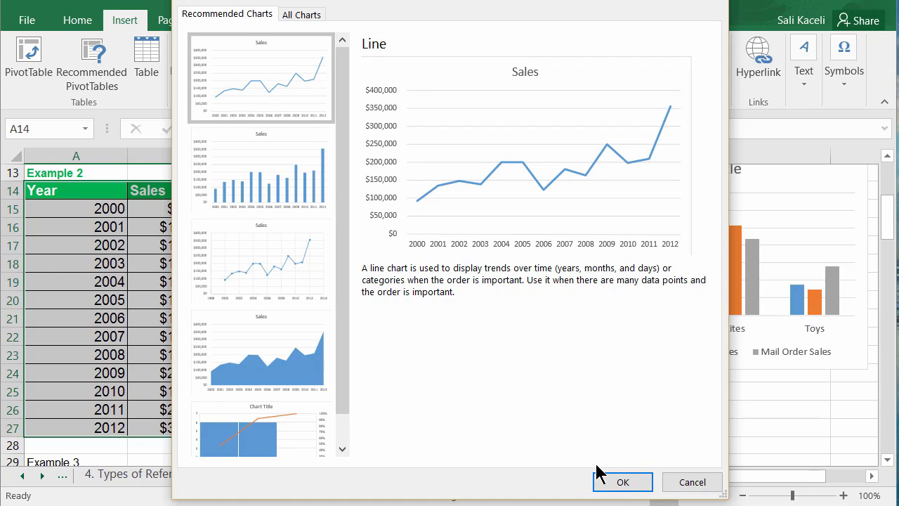
left_click(618, 482)
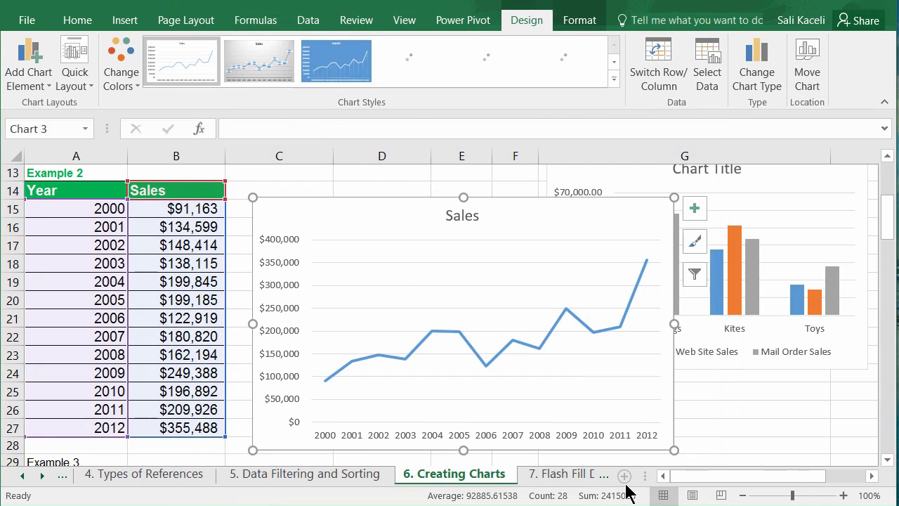
left_click(555, 377)
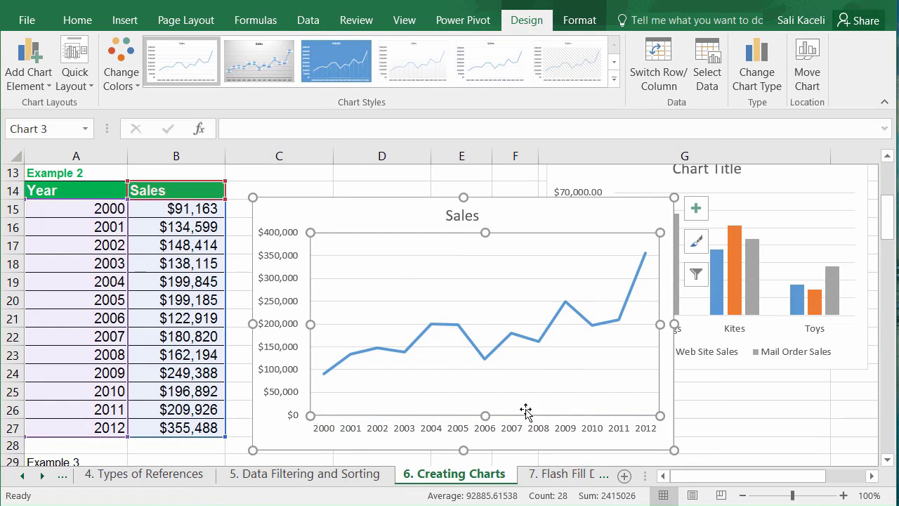
left_click(347, 216)
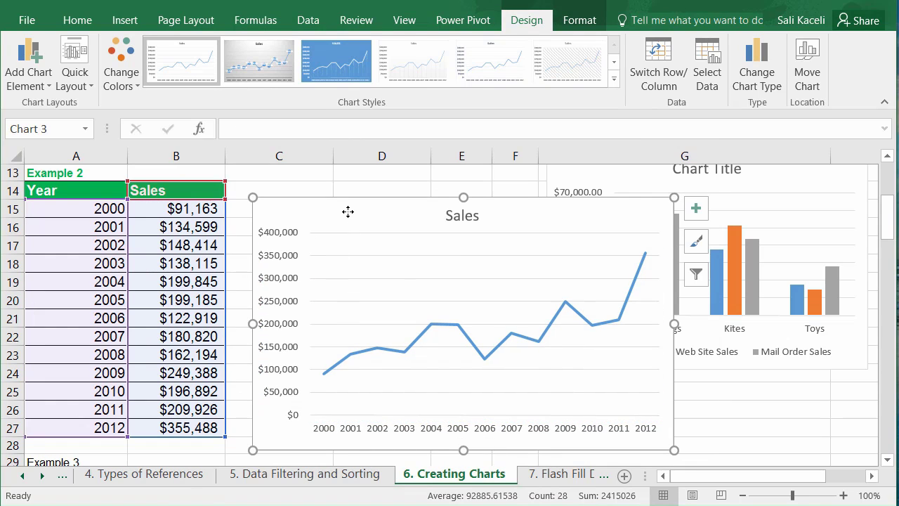
left_click_drag(348, 211, 338, 198)
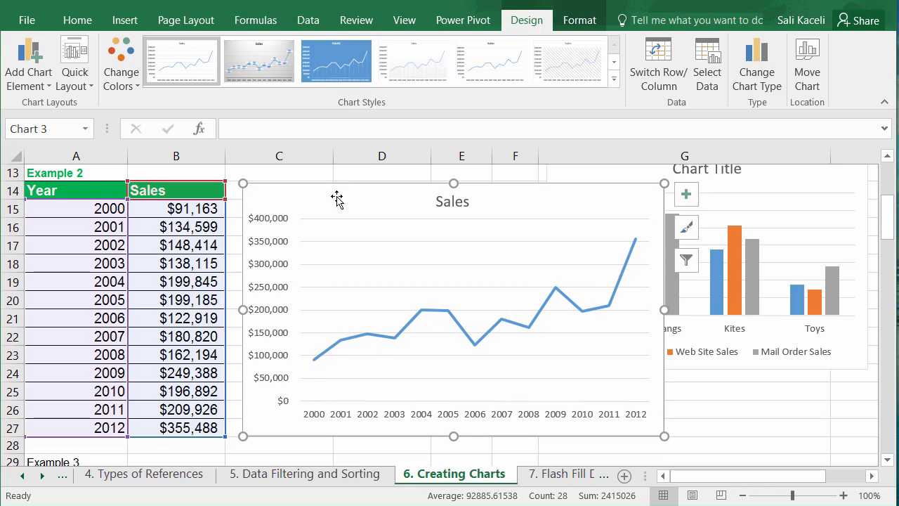
- Preview the available chart styles and layout options on the yearly sales line chart
left_click(273, 70)
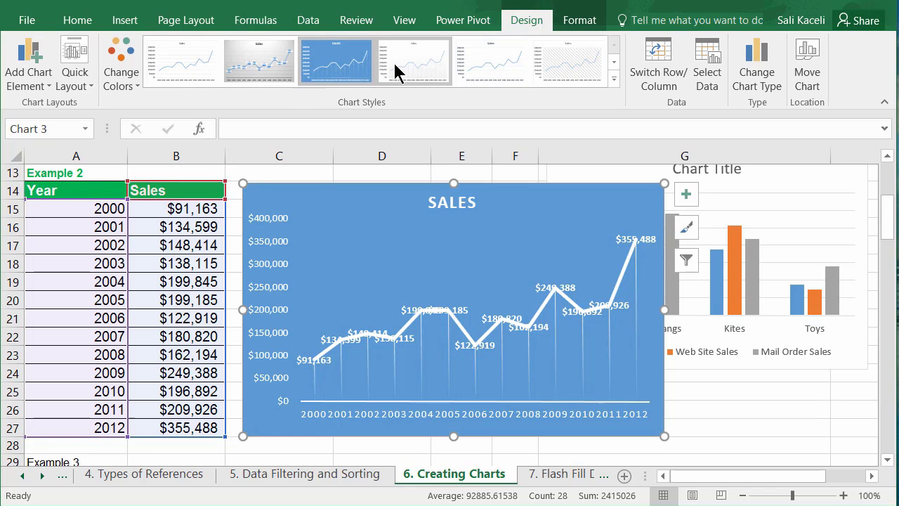
left_click(482, 66)
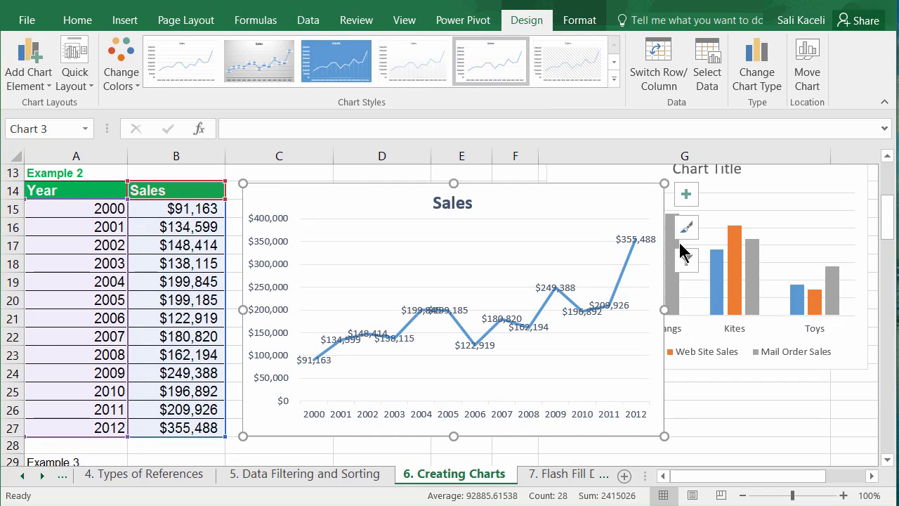
left_click(614, 80)
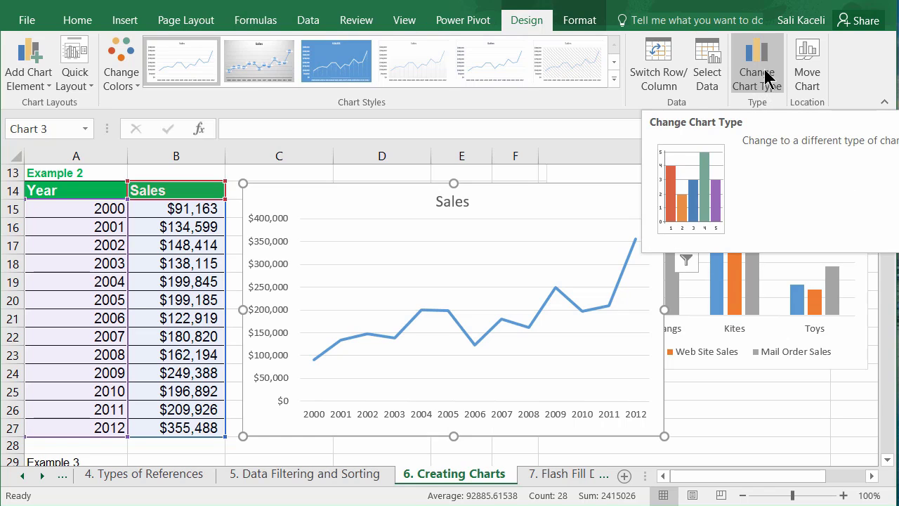
left_click(82, 84)
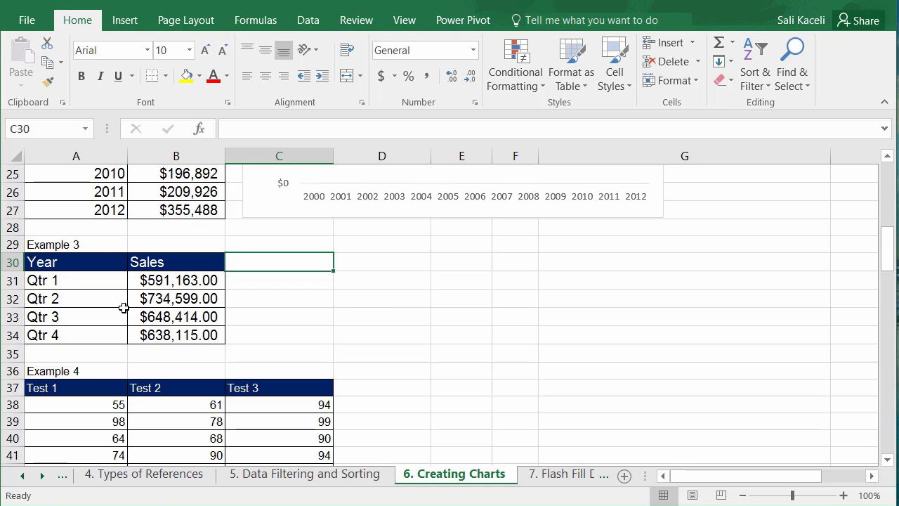
- Insert the recommended Clustered Column chart for the quarterly sales in A30:B34, reduce its size and place it beside the Example 3 table
left_click_drag(42, 267, 173, 335)
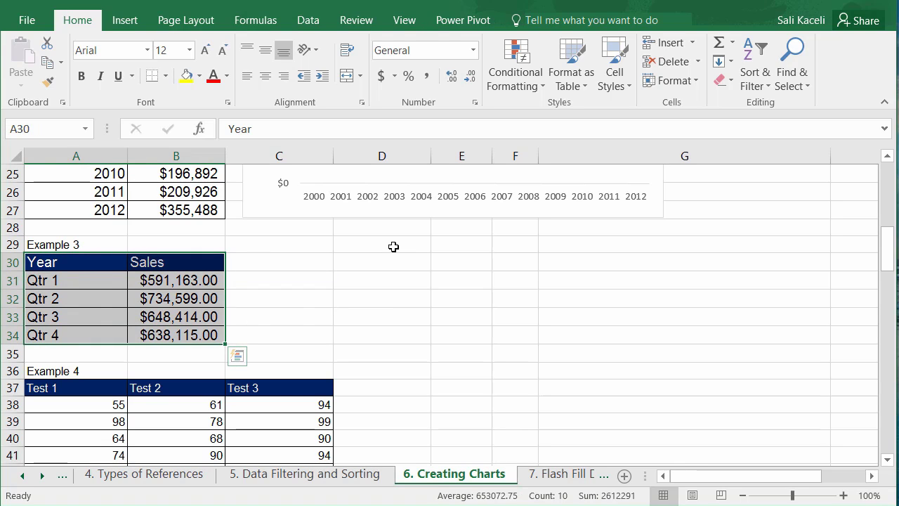
left_click(128, 21)
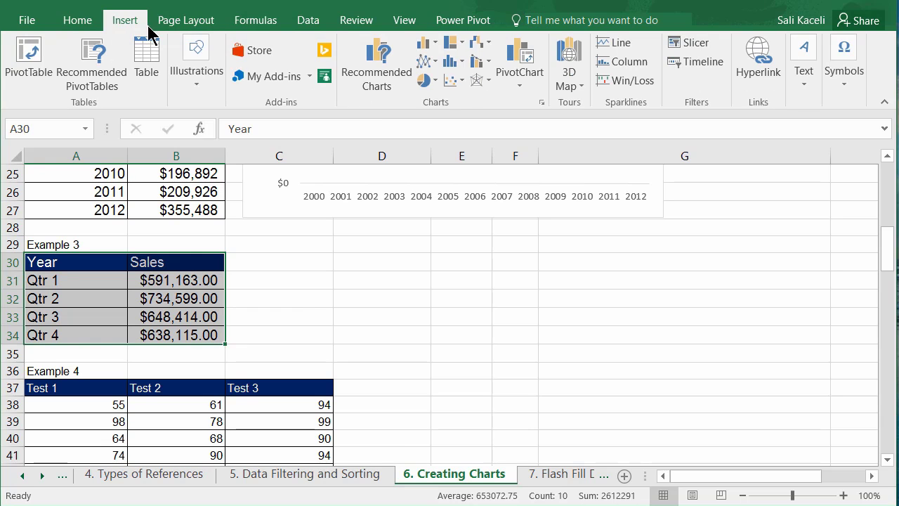
left_click(382, 62)
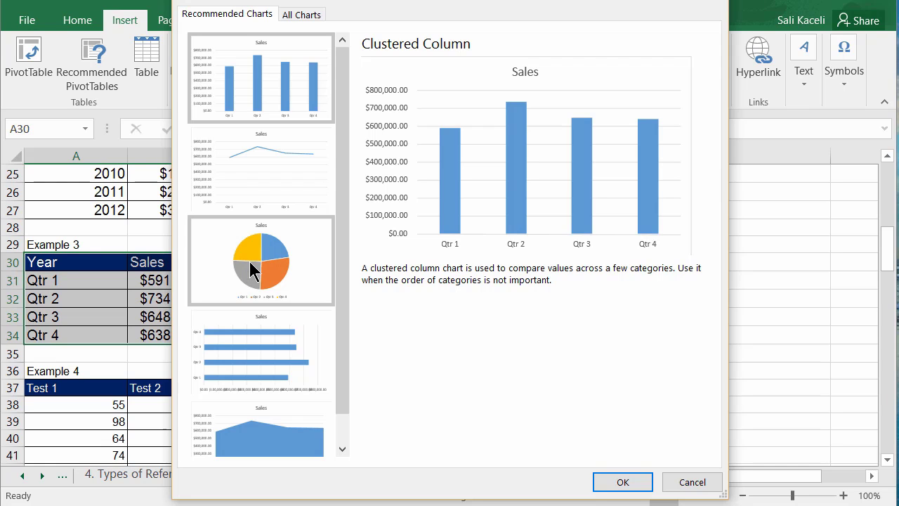
left_click(623, 482)
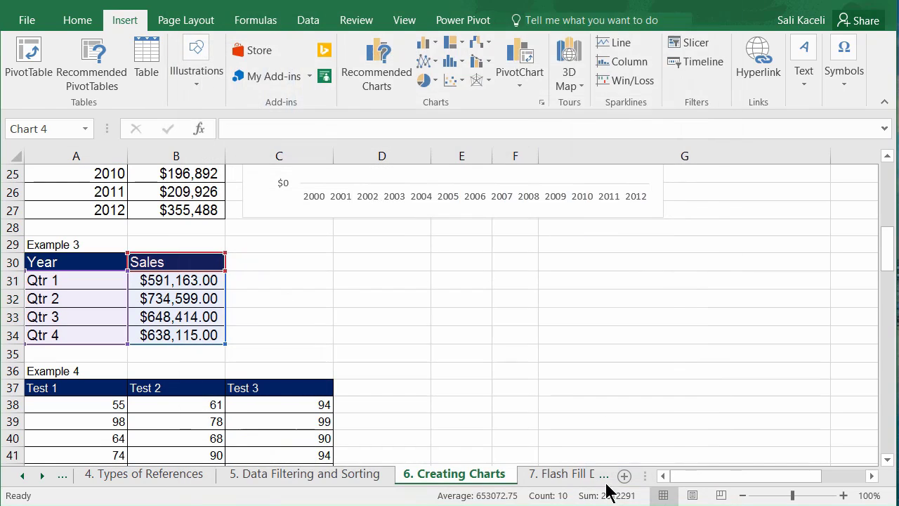
left_click_drag(253, 197, 309, 258)
left_click_drag(412, 307, 393, 283)
scroll(468, 382, "down", 2)
left_click(468, 381)
- Try out the recommended charts for the Example 4 test scores in A37:C50
scroll(471, 382, "down", 2)
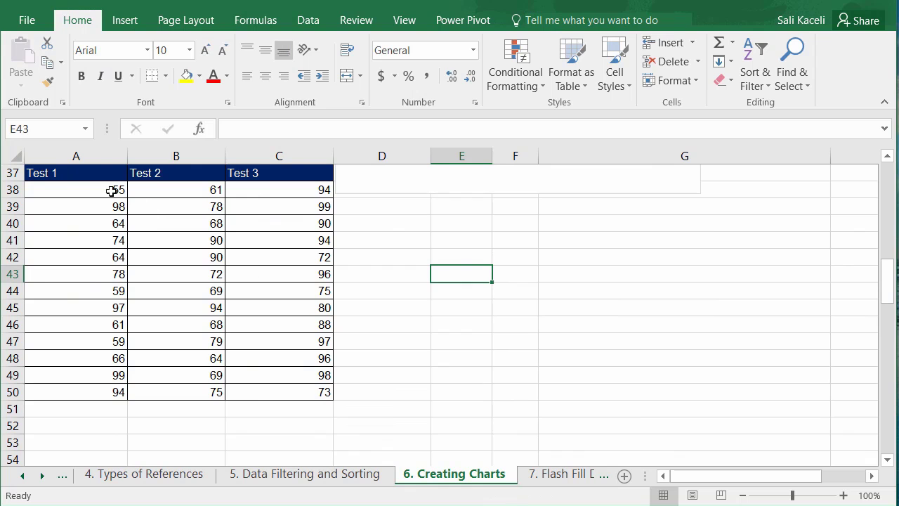
scroll(246, 258, "up", 4)
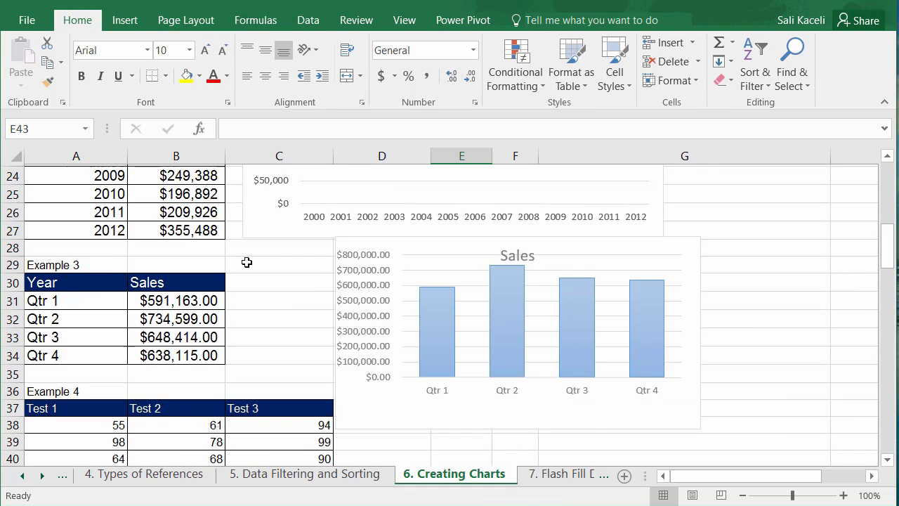
scroll(247, 262, "up", 8)
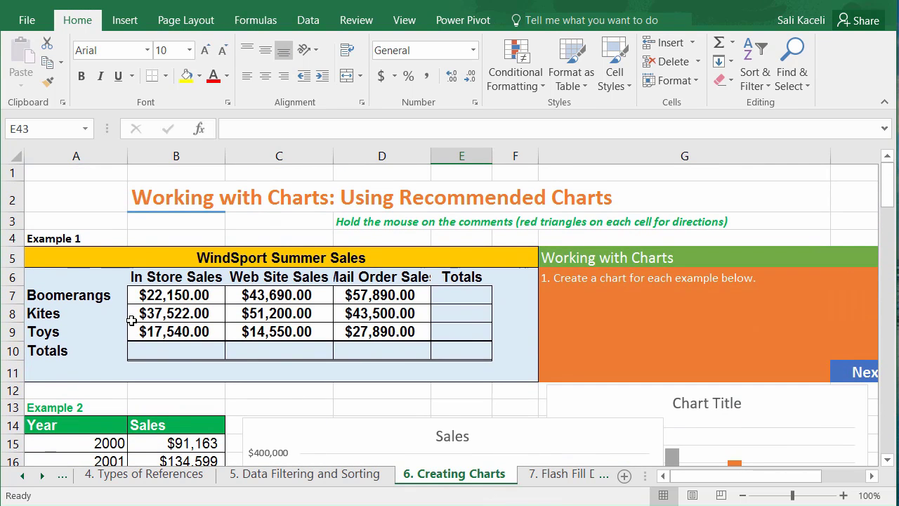
scroll(309, 341, "down", 12)
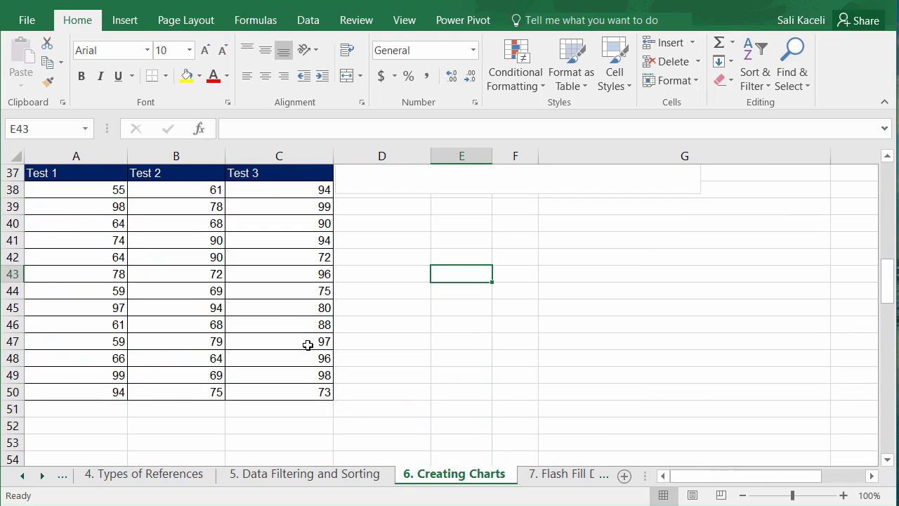
left_click_drag(42, 177, 273, 391)
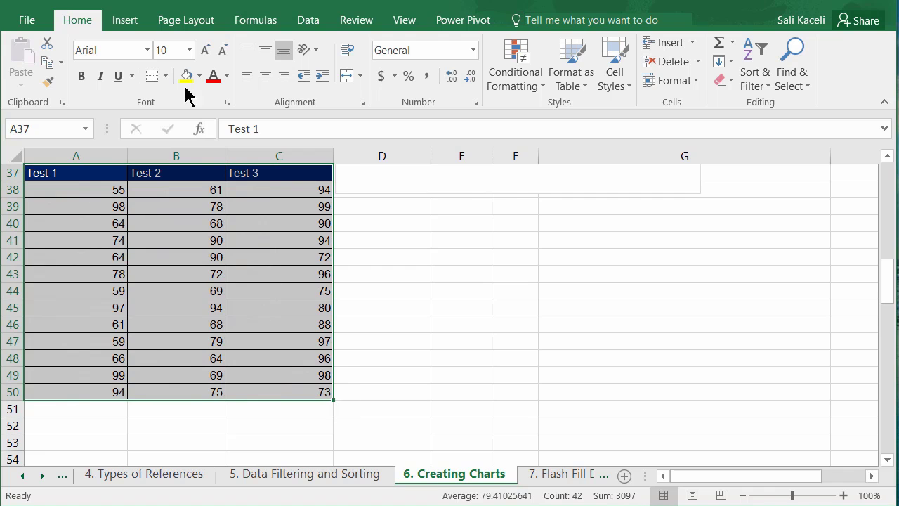
left_click(137, 21)
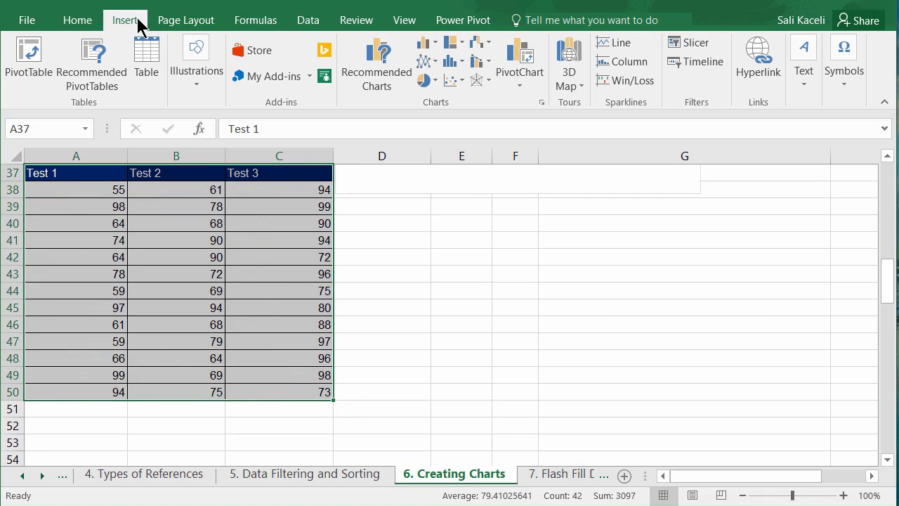
left_click(362, 86)
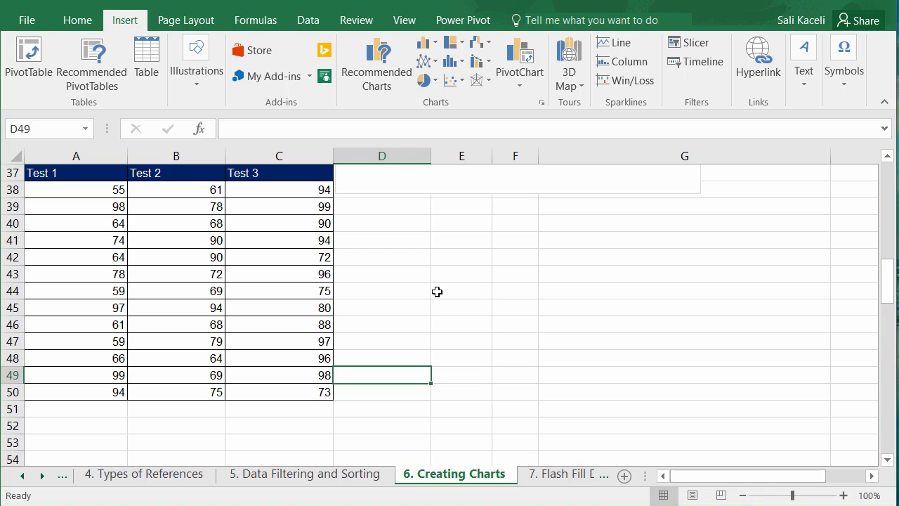
- Insert a 2-D Line chart of only Test 1 and Test 3 (A37:A50 and C37:C50) and move it beside the scores
left_click(66, 177)
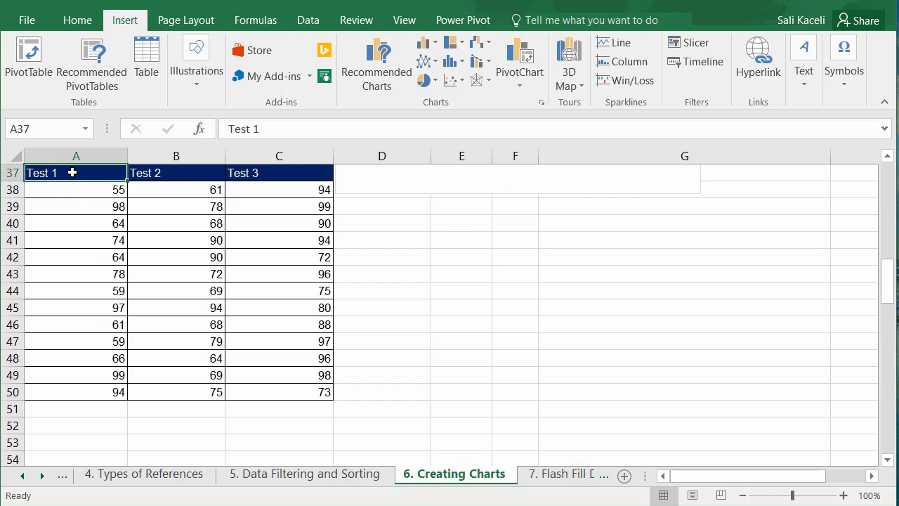
left_click_drag(73, 173, 94, 391)
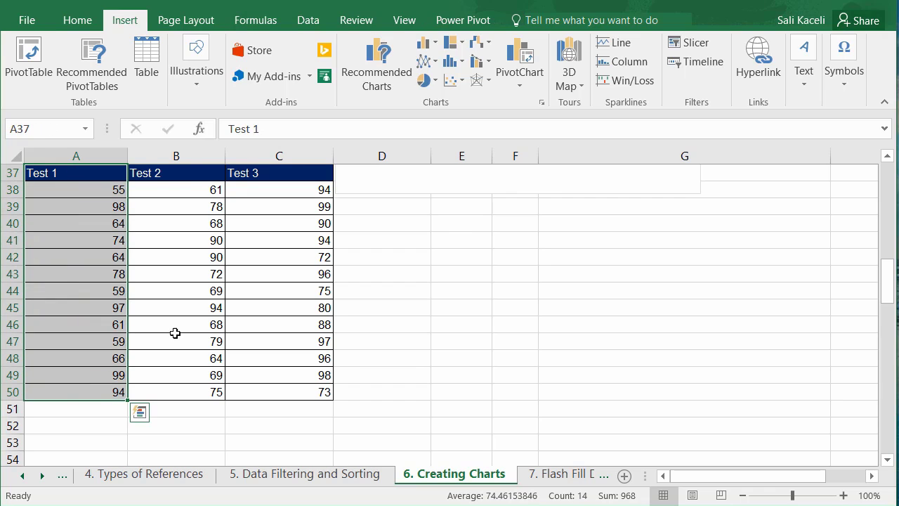
left_click_drag(236, 173, 268, 390)
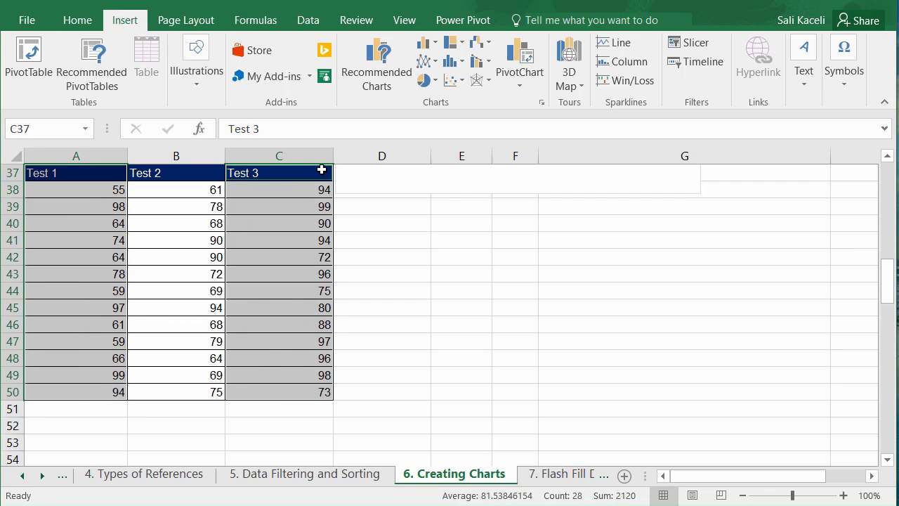
left_click(430, 63)
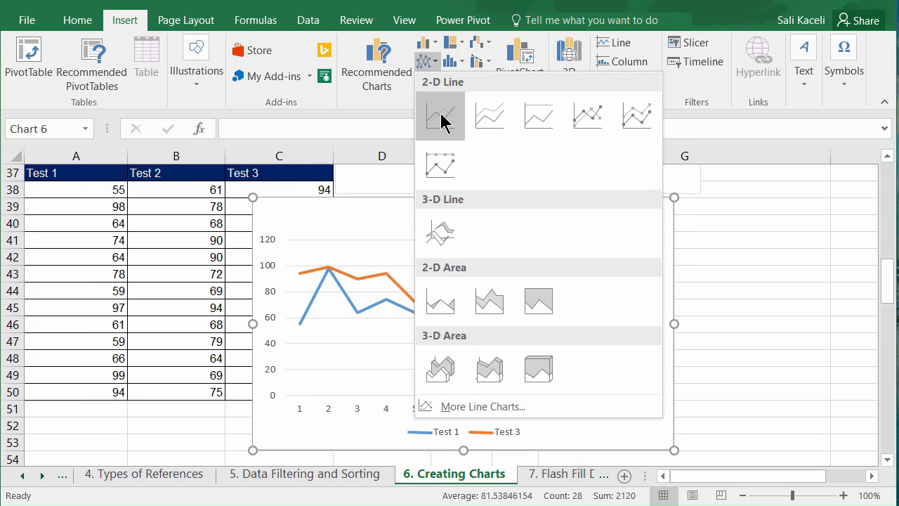
left_click(449, 125)
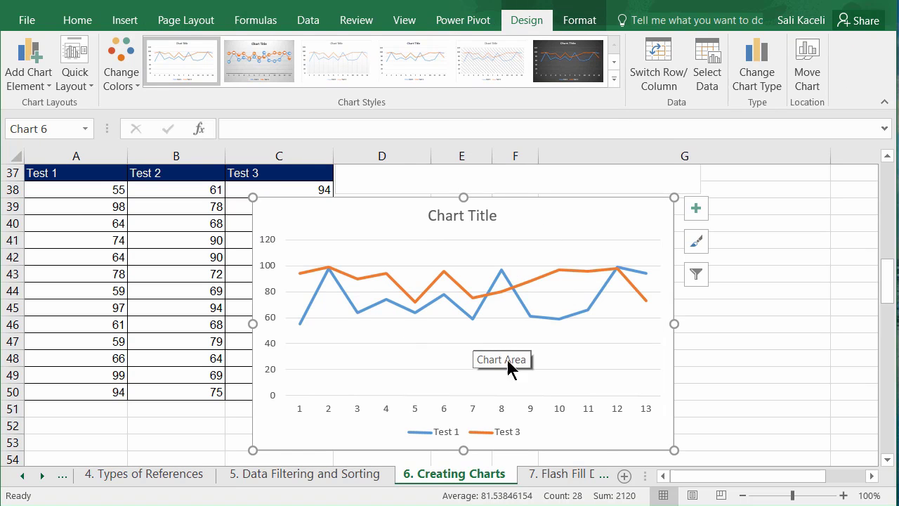
left_click_drag(597, 442, 686, 442)
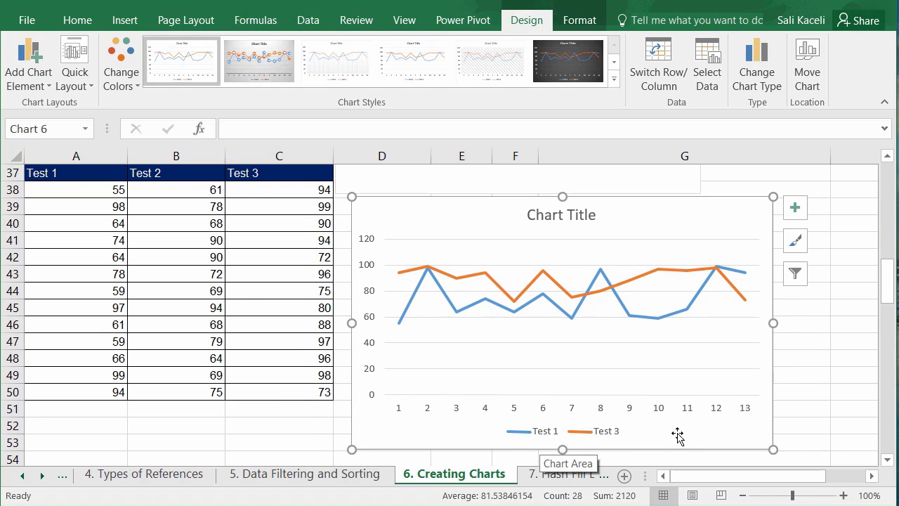
left_click(811, 391)
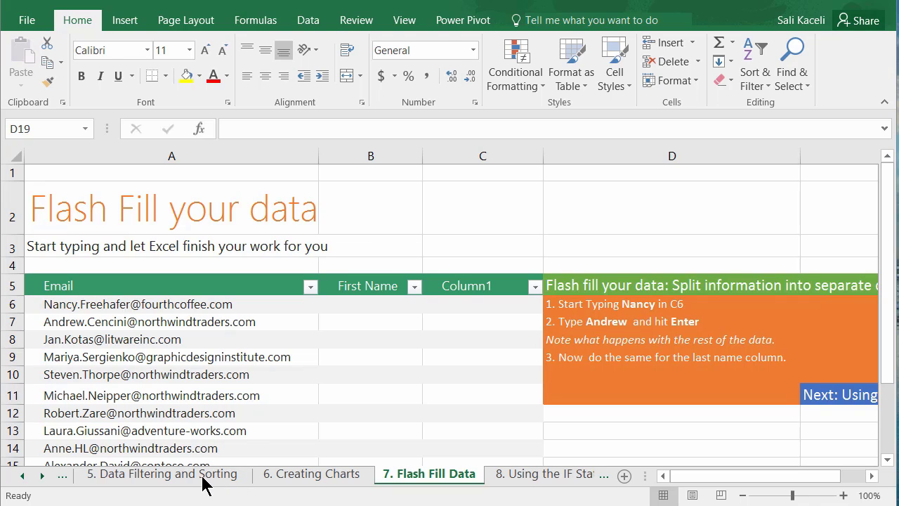
- Return to the Basic Calculations sheet and calculate the annual net pay in G6 with the formula =F6*12
left_click(23, 476)
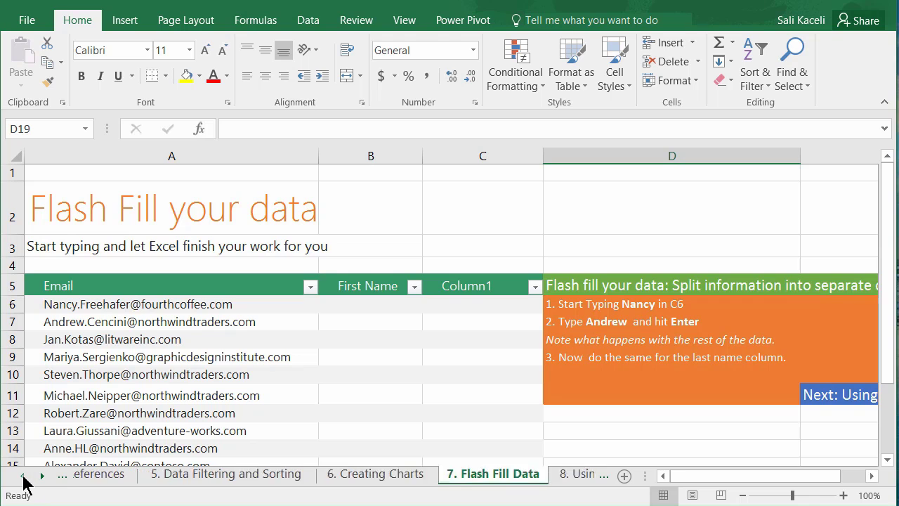
left_click(22, 476)
left_click(23, 476)
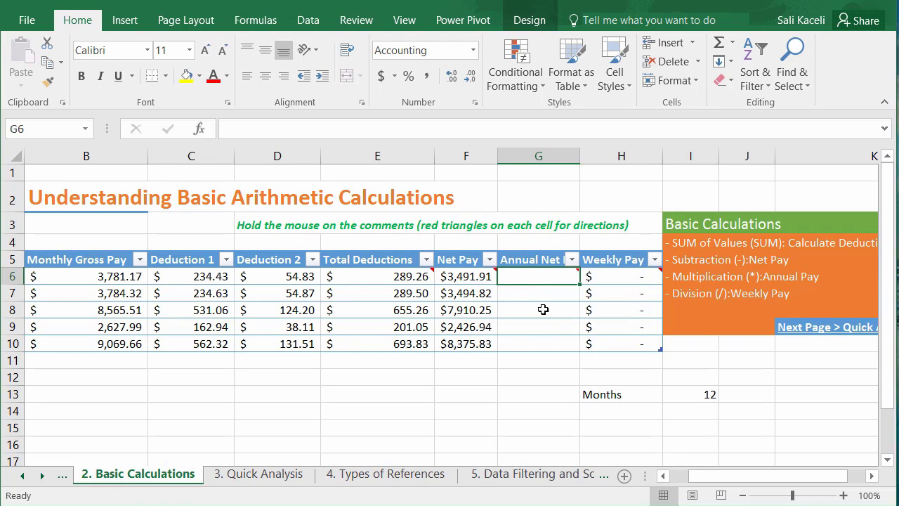
mouse_move(523, 278)
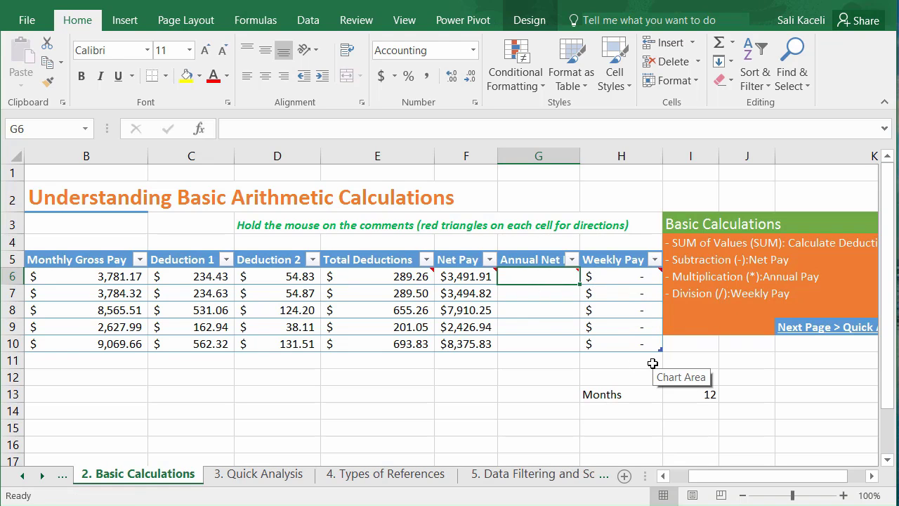
type("=f6*12")
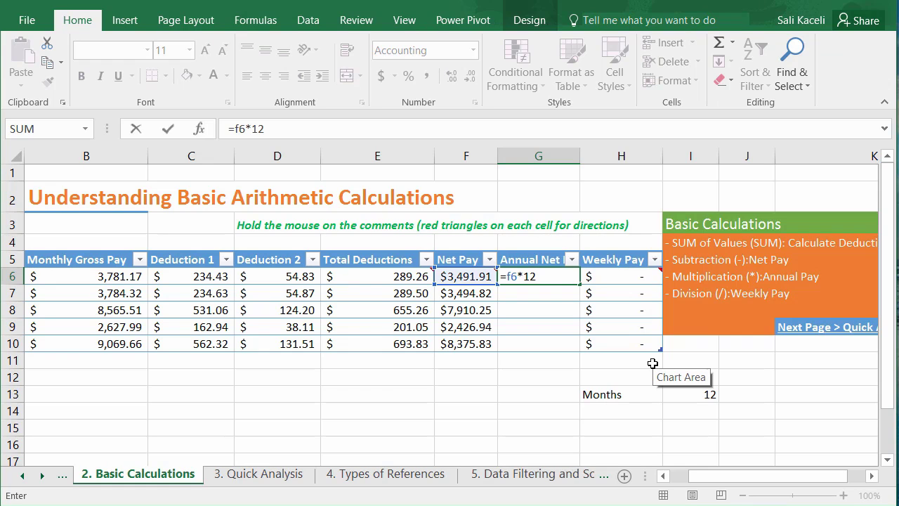
key("Return")
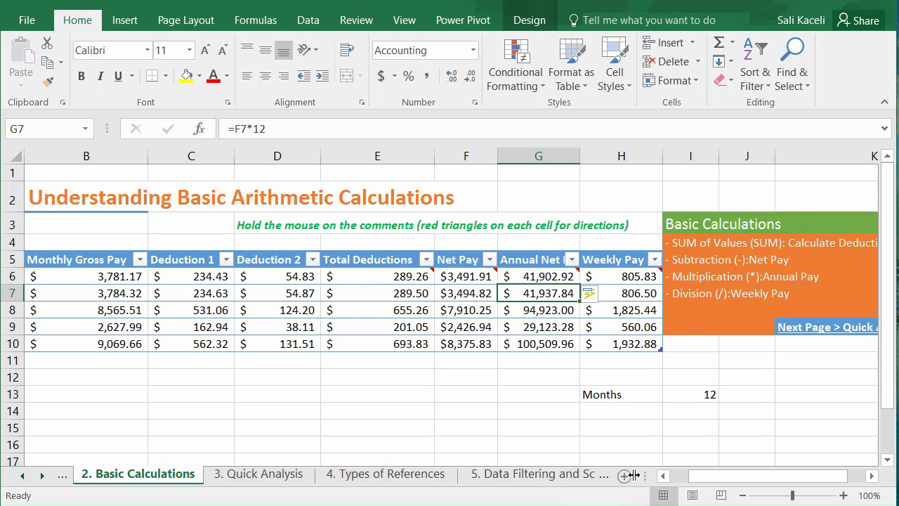
- On the Flash Fill Data sheet, enter the first names for B6 and B7 and accept Flash Fill for the rest of the First Name column
left_click(603, 475)
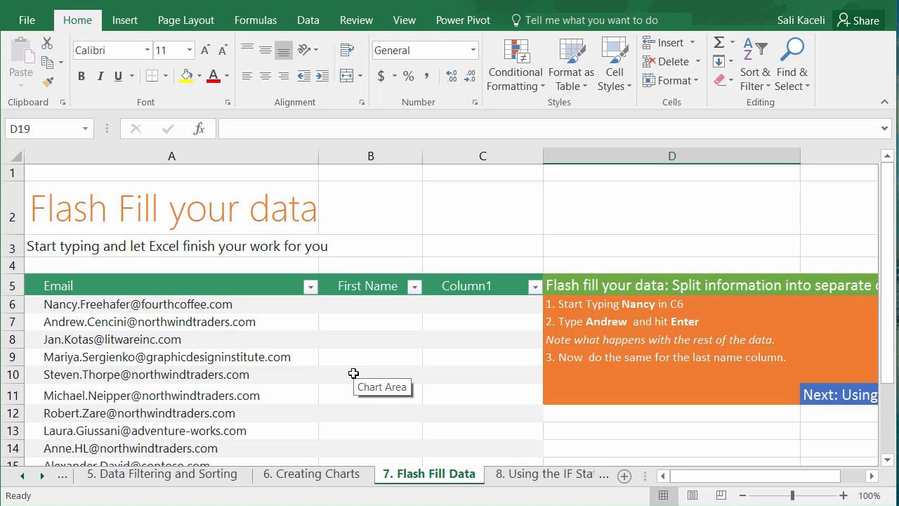
left_click(356, 304)
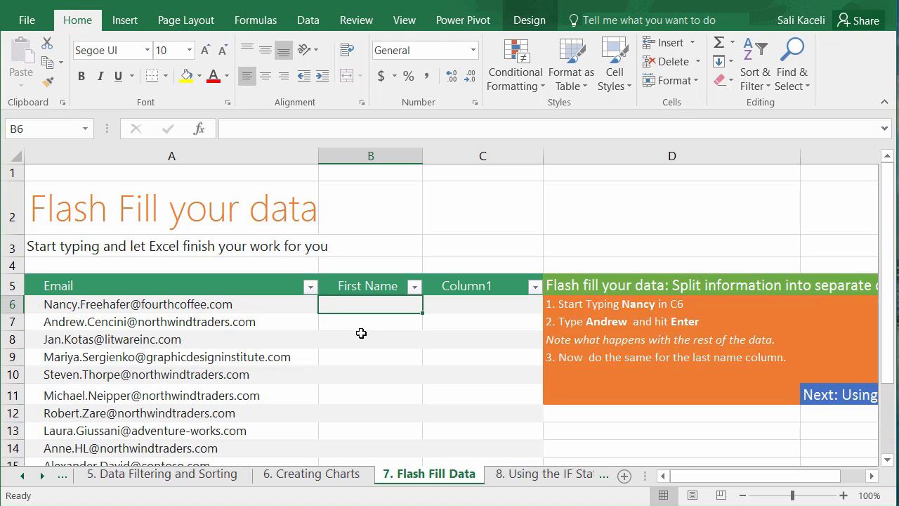
type("Nancy")
key("Return")
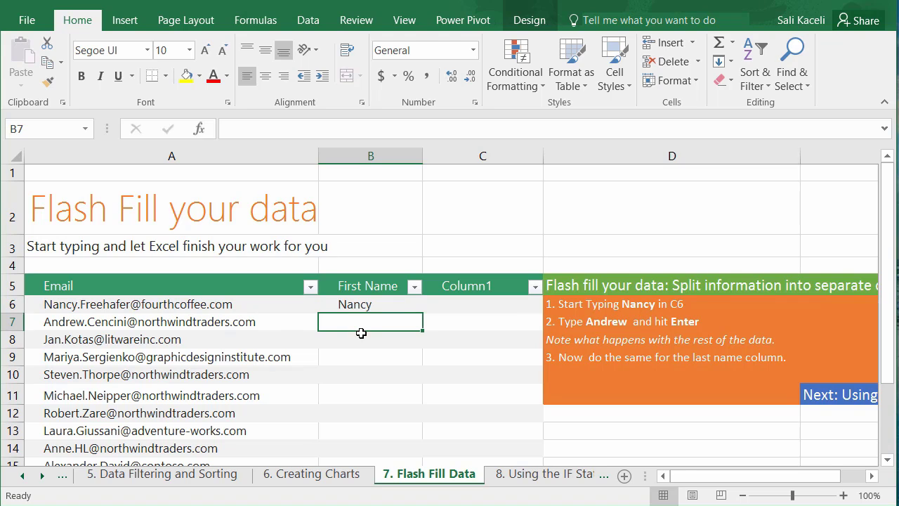
type("Andrew")
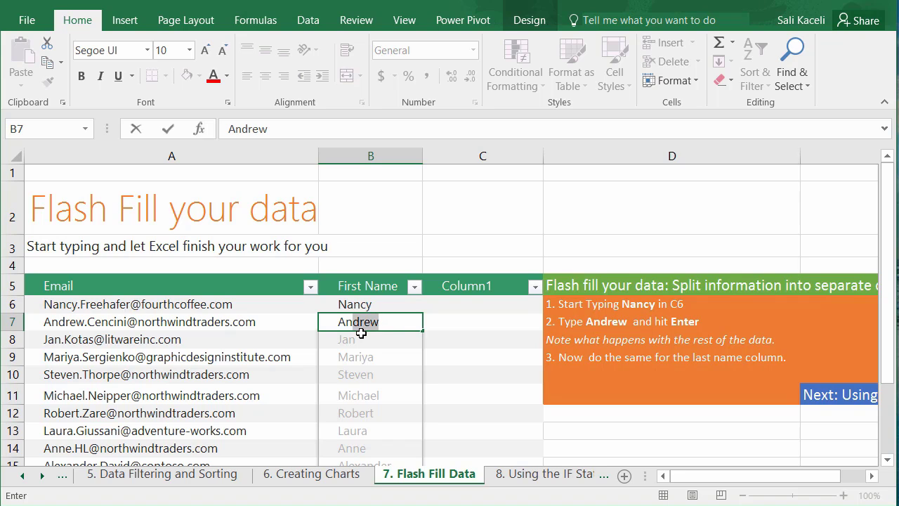
key("Return")
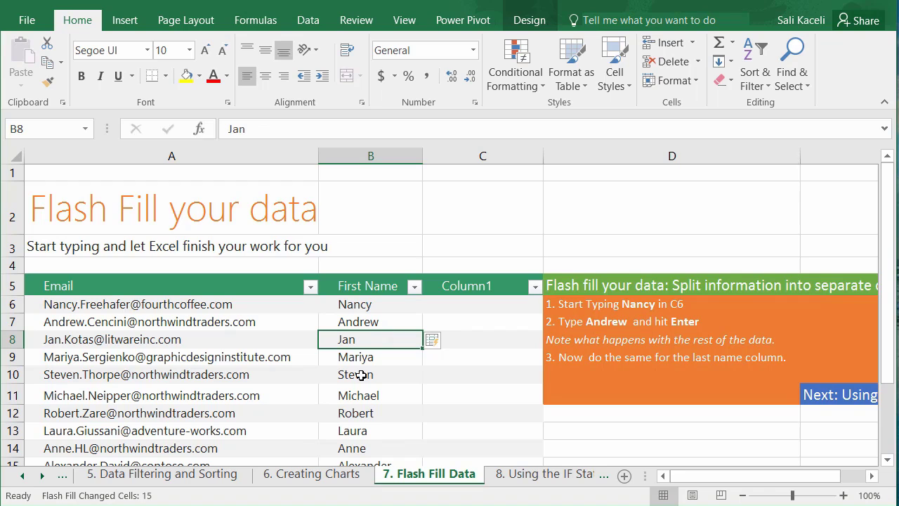
- Rename the Column1 header in C5 to "Last name"
left_click(471, 291)
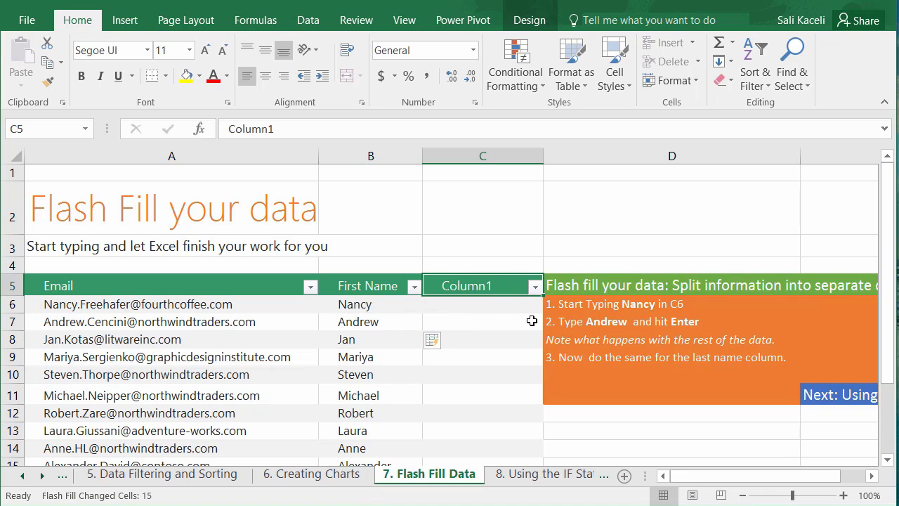
type("Last name")
key("Return")
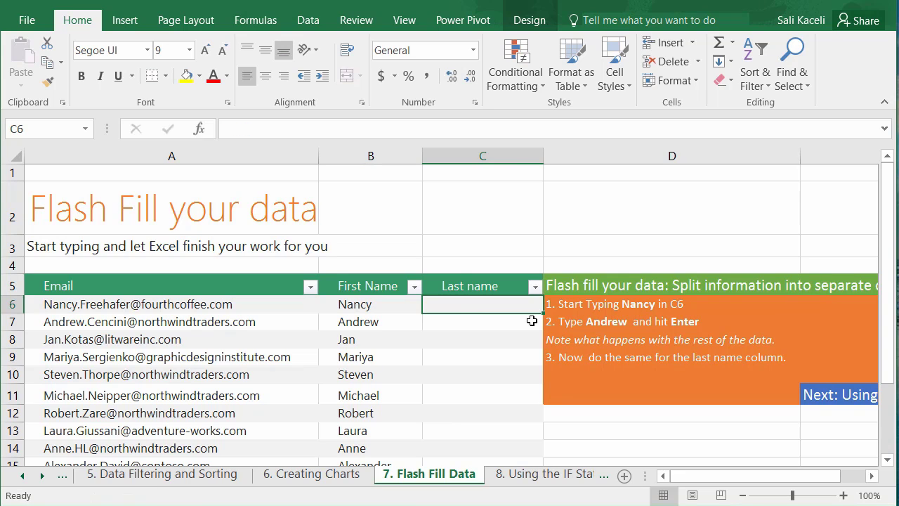
- Enter the surname from the first email in C6, begin the second in C7, and accept Flash Fill for the remaining last names
type("Freehav")
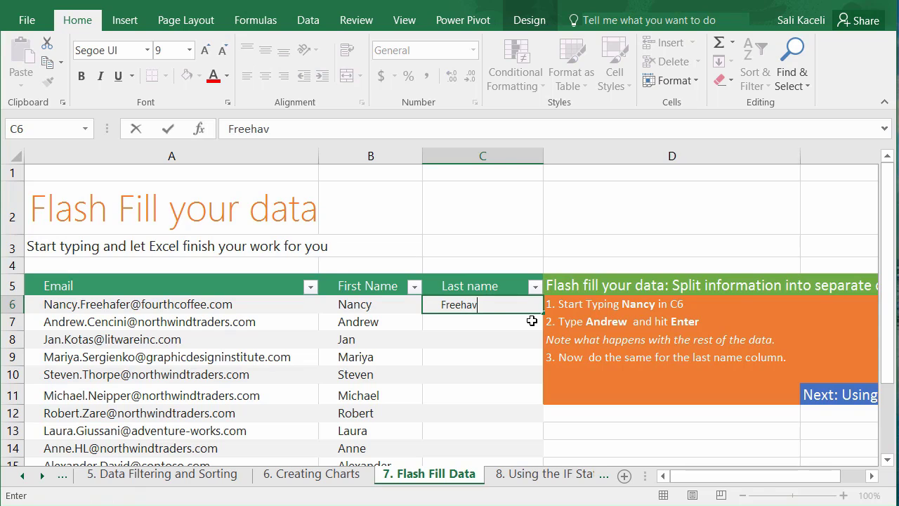
type("er")
key("Return")
type("ce")
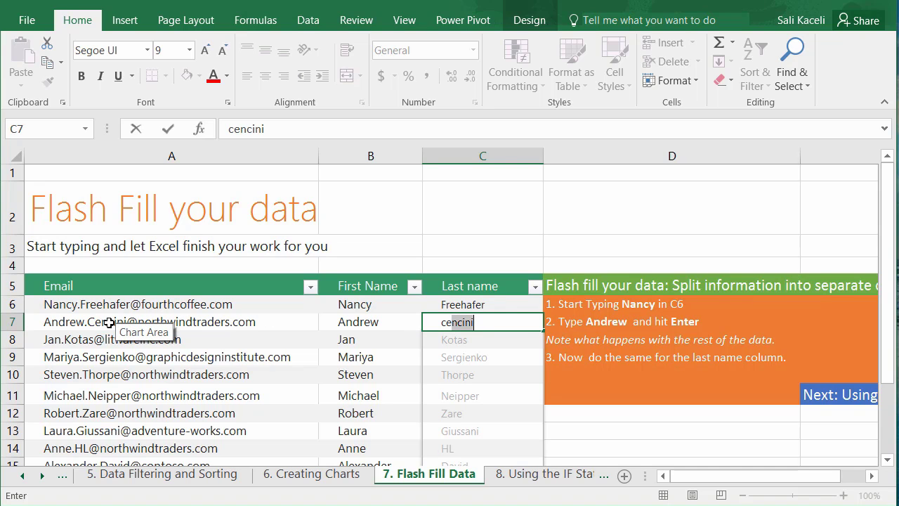
key("Return")
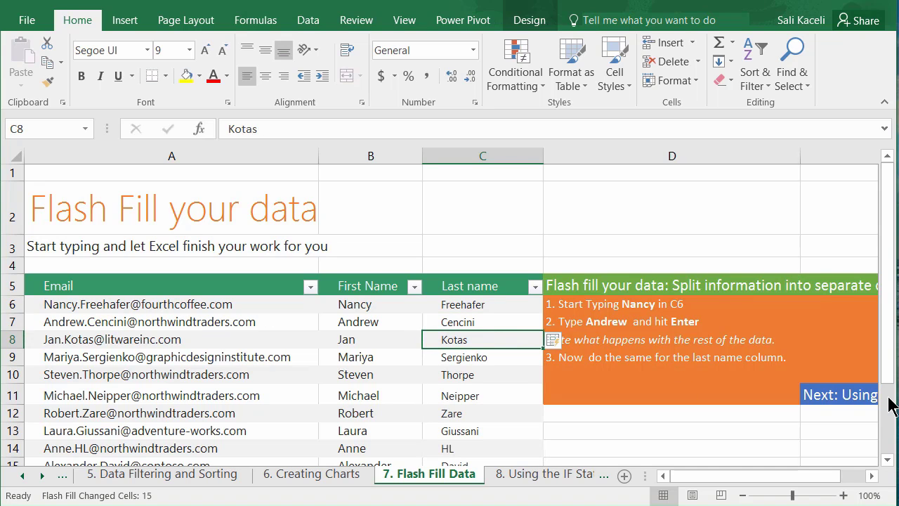
scroll(528, 384, "down", 3)
scroll(528, 385, "down", 2)
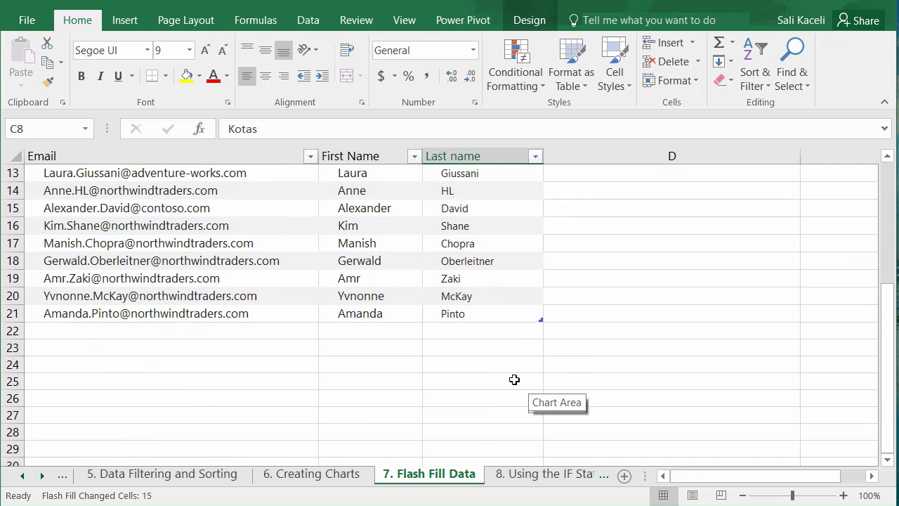